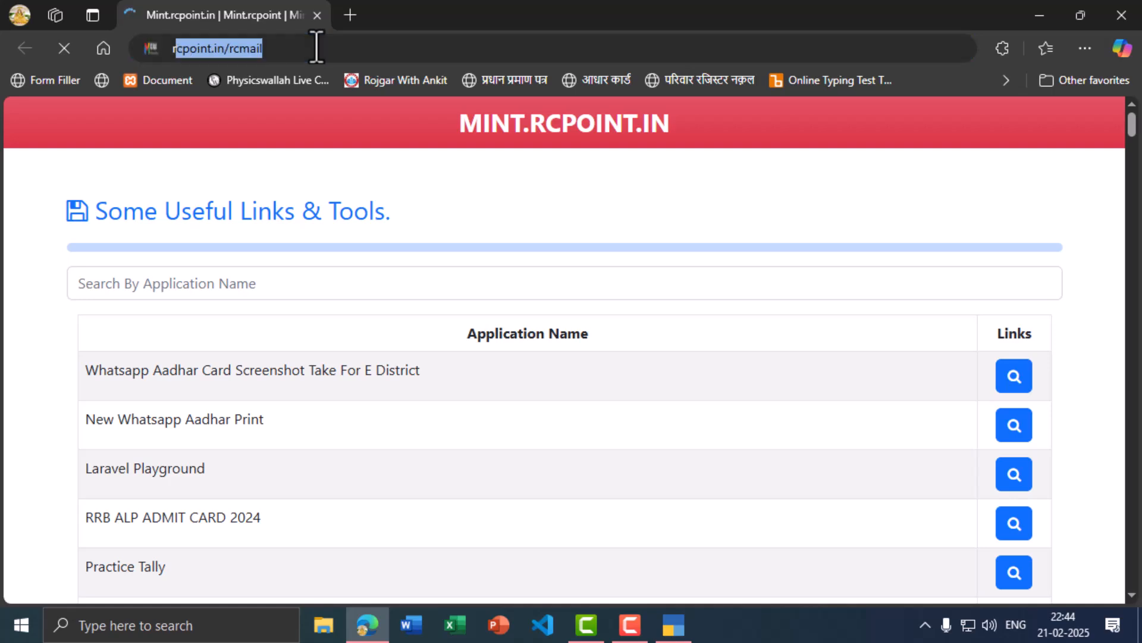
Step: Load rcpoint.in/projects and open the Tally Prime practice projects download list
{"action": "type", "text": "nt.in"}
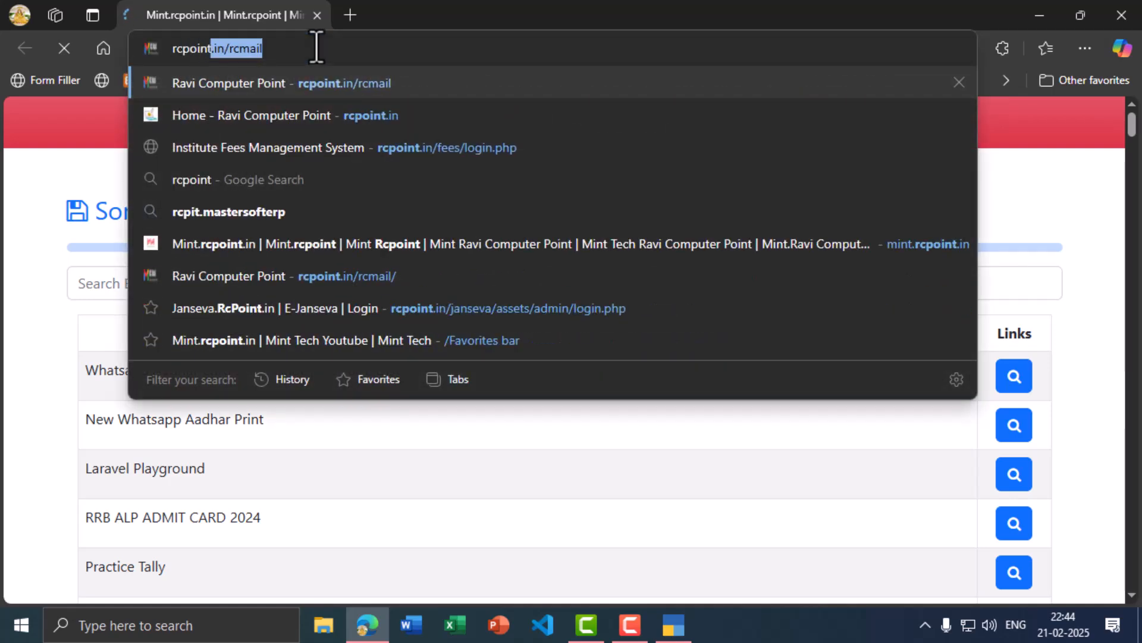
{"action": "type", "text": "/"}
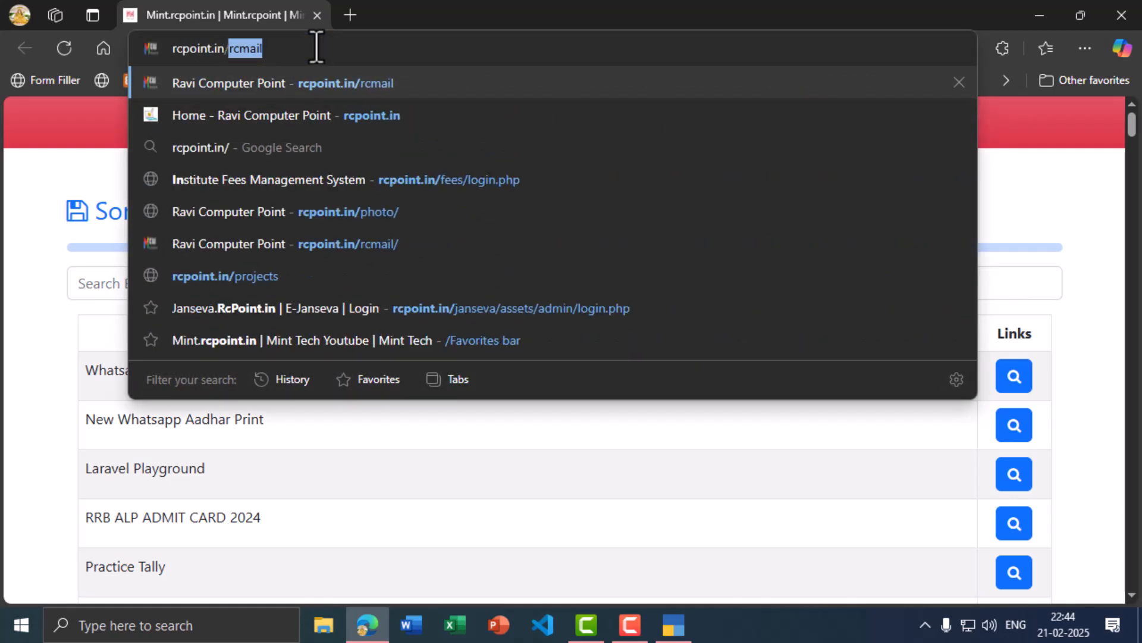
{"action": "type", "text": "projects"}
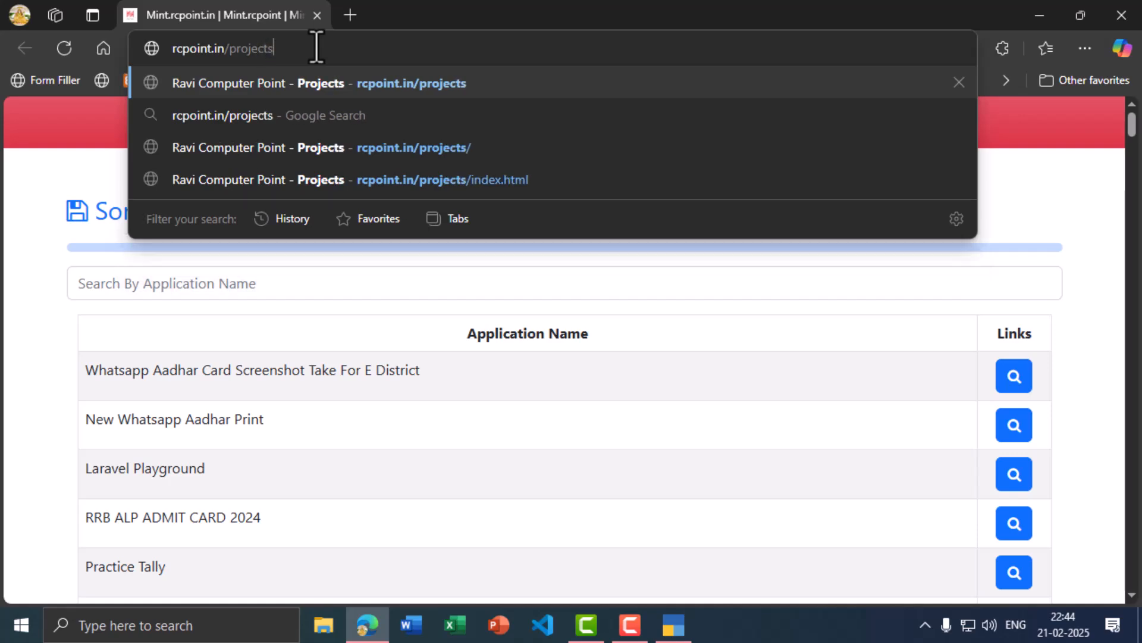
{"action": "key", "text": "Return"}
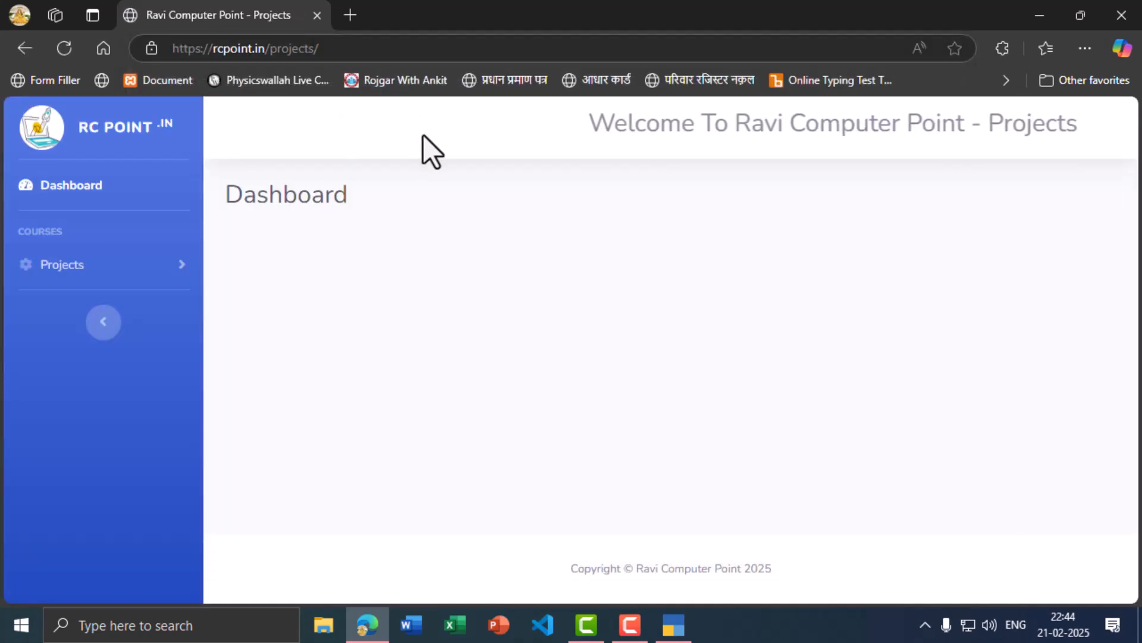
{"action": "scroll", "coordinate": [601, 252], "scroll_direction": "down", "scroll_amount": 5}
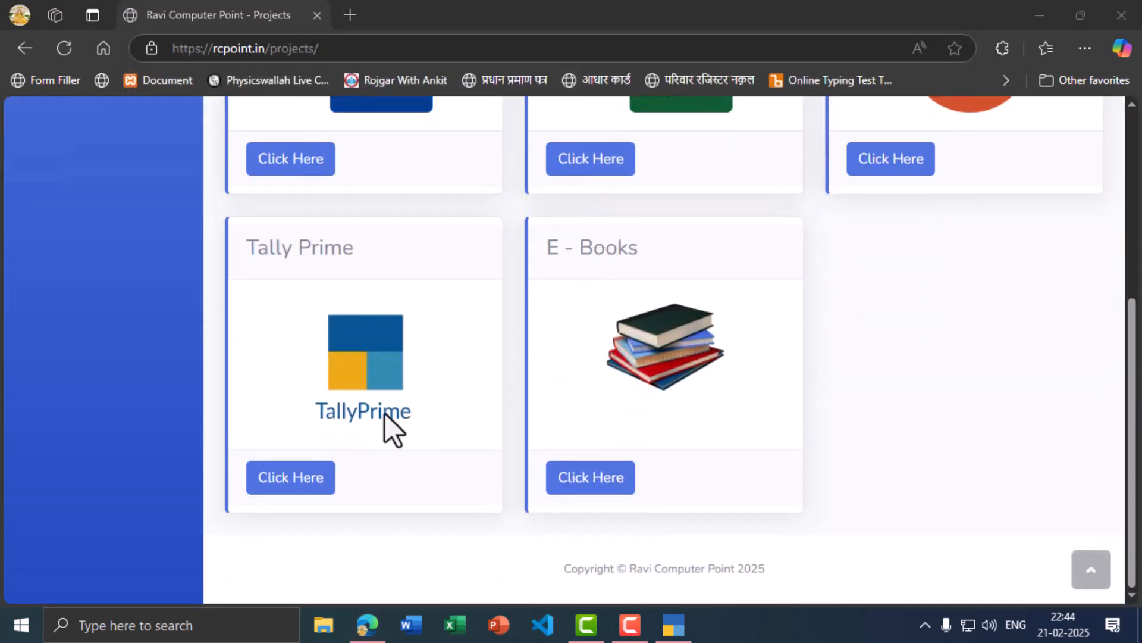
{"action": "left_click", "coordinate": [286, 479]}
{"action": "scroll", "coordinate": [289, 493], "scroll_direction": "up", "scroll_amount": 5}
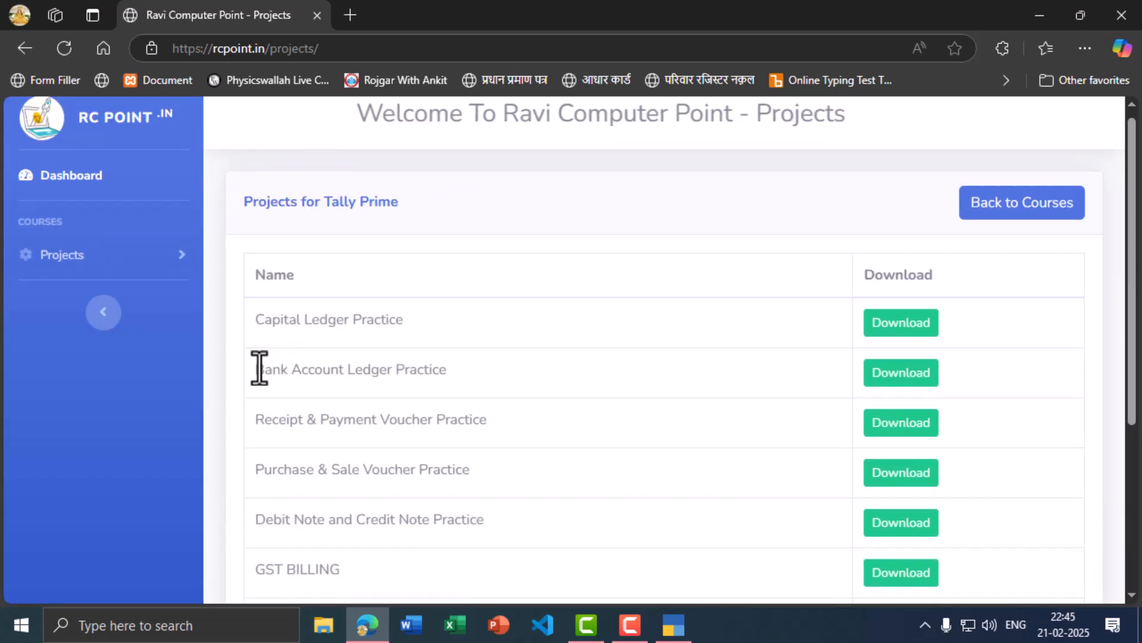
Step: Open the Bank Account Ledger Practice PDF fitted to page width, then return to TallyPrime
{"action": "left_click", "coordinate": [918, 387]}
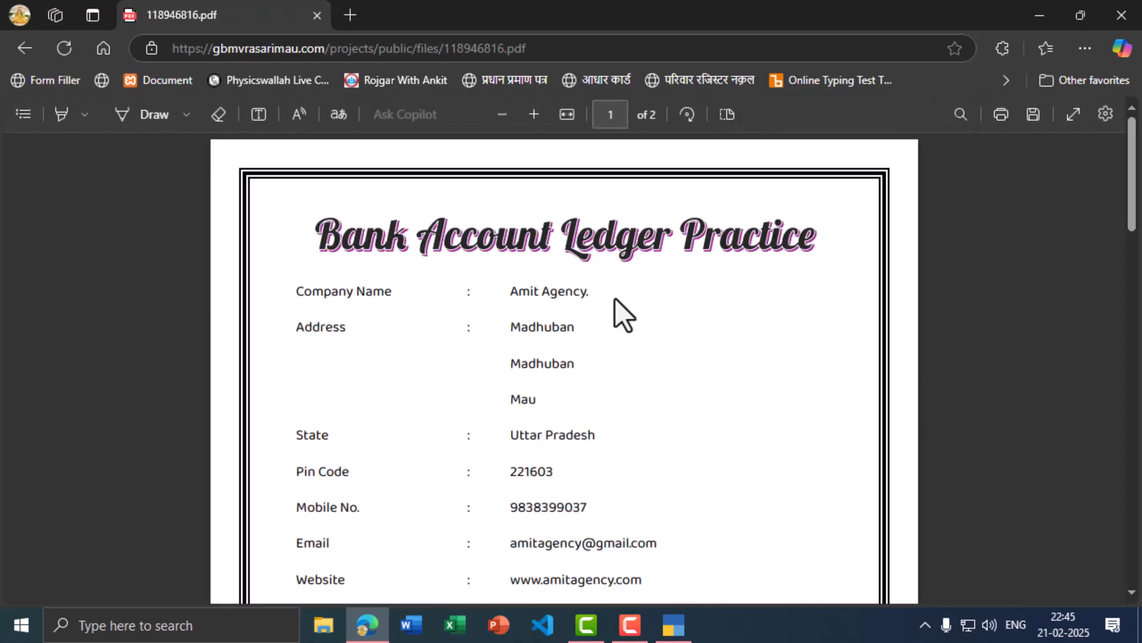
{"action": "left_click", "coordinate": [567, 114]}
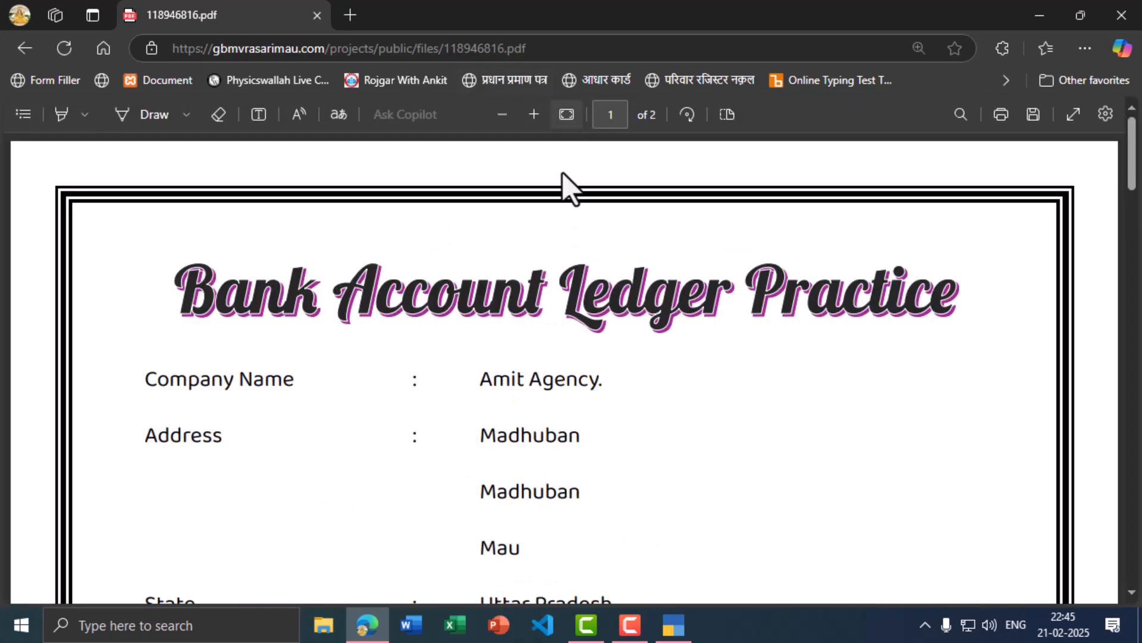
{"action": "scroll", "coordinate": [451, 357], "scroll_direction": "down", "scroll_amount": 2}
{"action": "scroll", "coordinate": [449, 372], "scroll_direction": "up", "scroll_amount": 2}
{"action": "scroll", "coordinate": [398, 357], "scroll_direction": "down", "scroll_amount": 2}
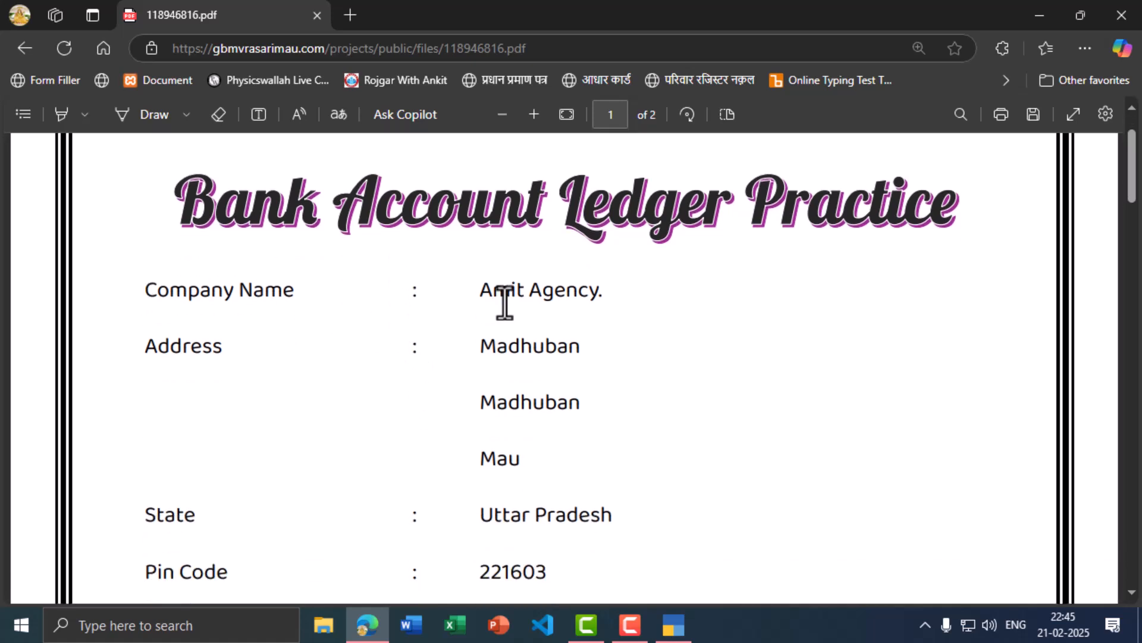
{"action": "key", "text": "alt+Tab"}
{"action": "key", "text": "alt+Tab"}
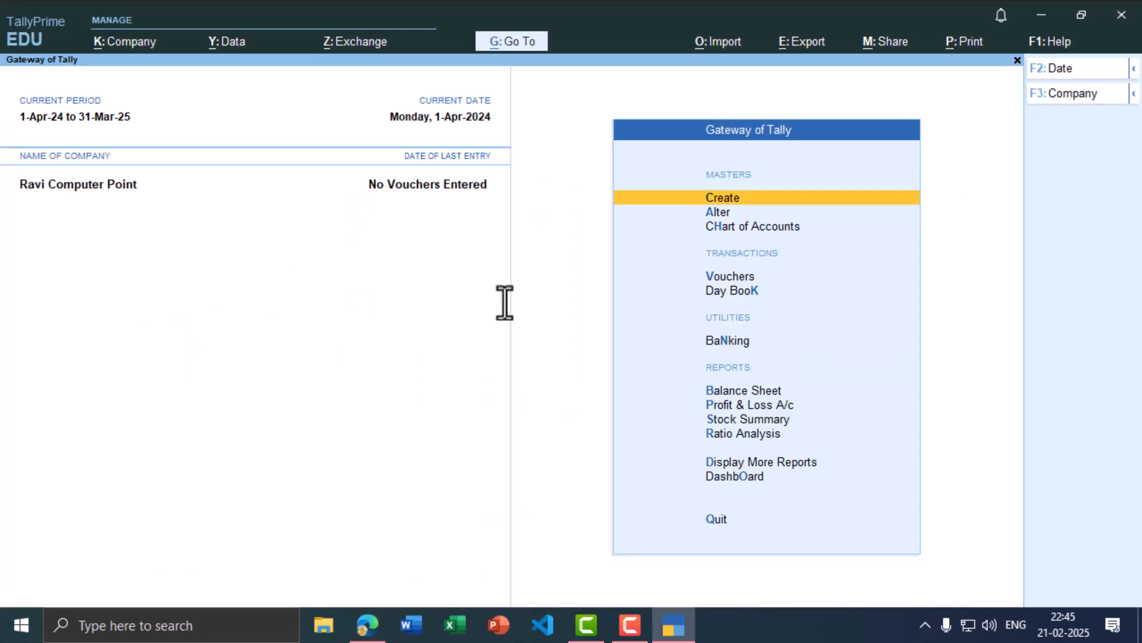
Step: Choose Create Company from the List of Companies
{"action": "left_click", "coordinate": [1100, 95]}
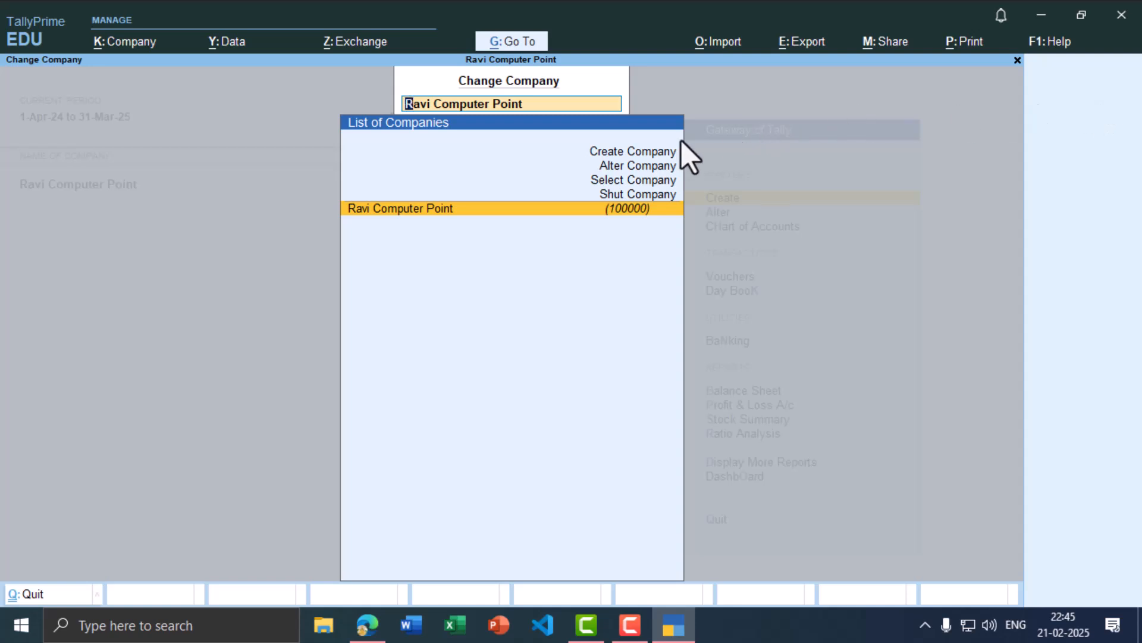
{"action": "left_click", "coordinate": [628, 151]}
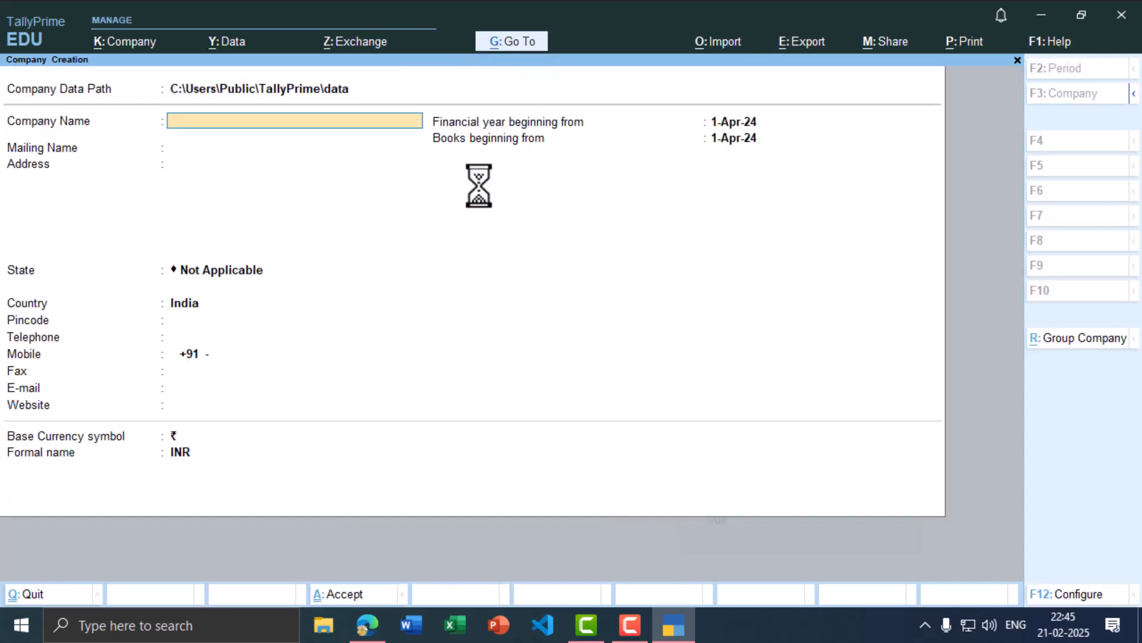
Step: Enter company name Amit Agency and its three-line address from the practice PDF
{"action": "key", "text": "alt+Tab"}
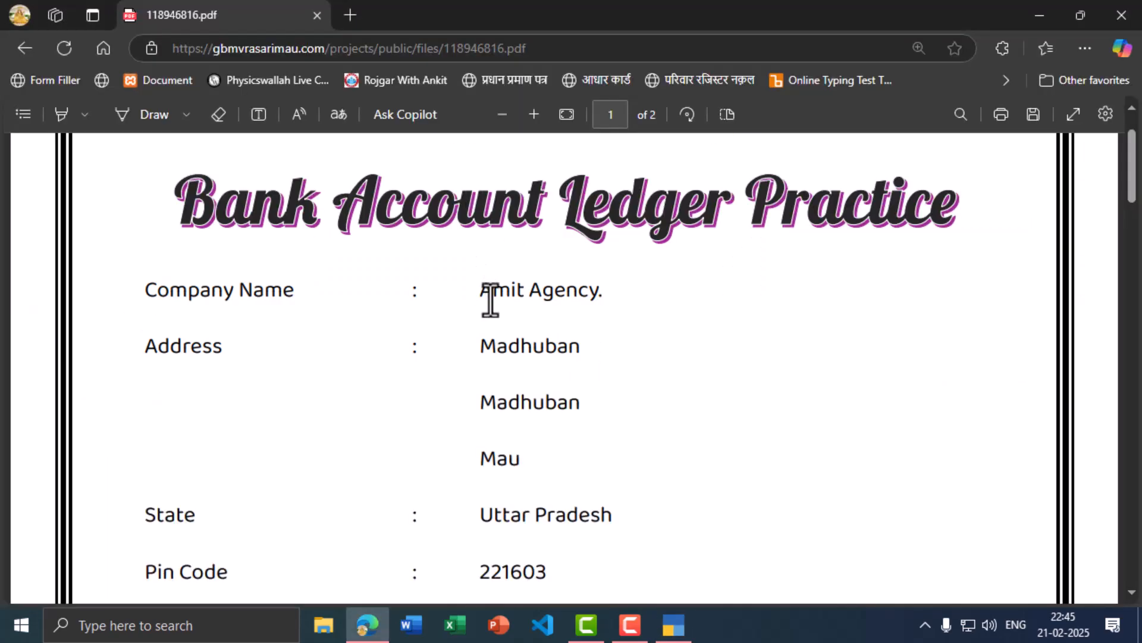
{"action": "key", "text": "alt+Tab"}
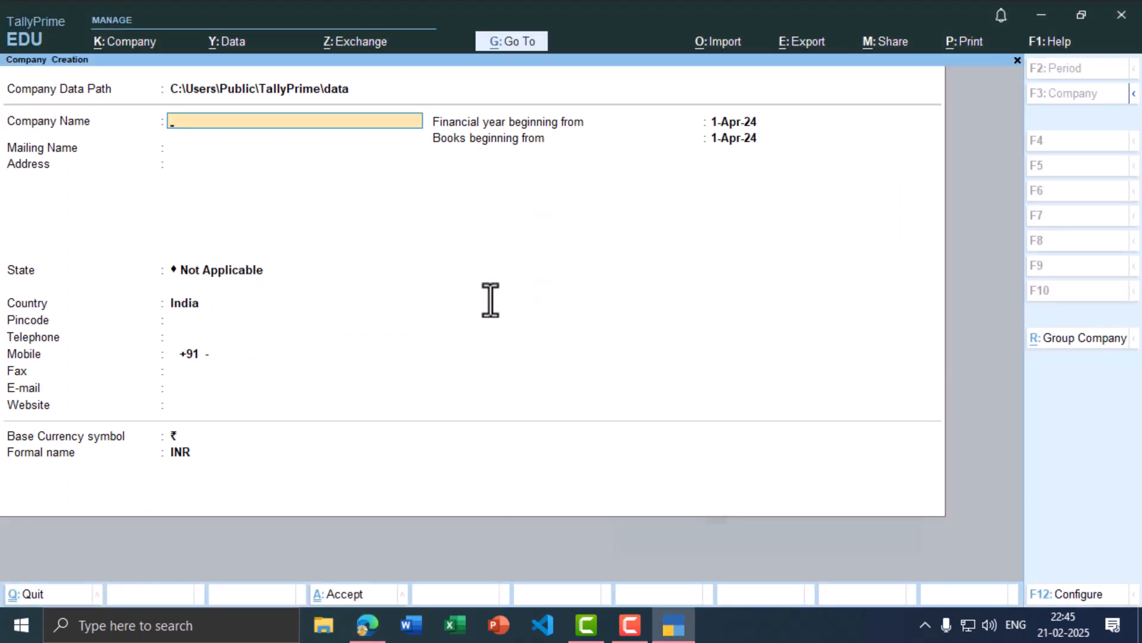
{"action": "type", "text": "Amit Agency"}
{"action": "key", "text": "Return"}
{"action": "key", "text": "alt+Tab"}
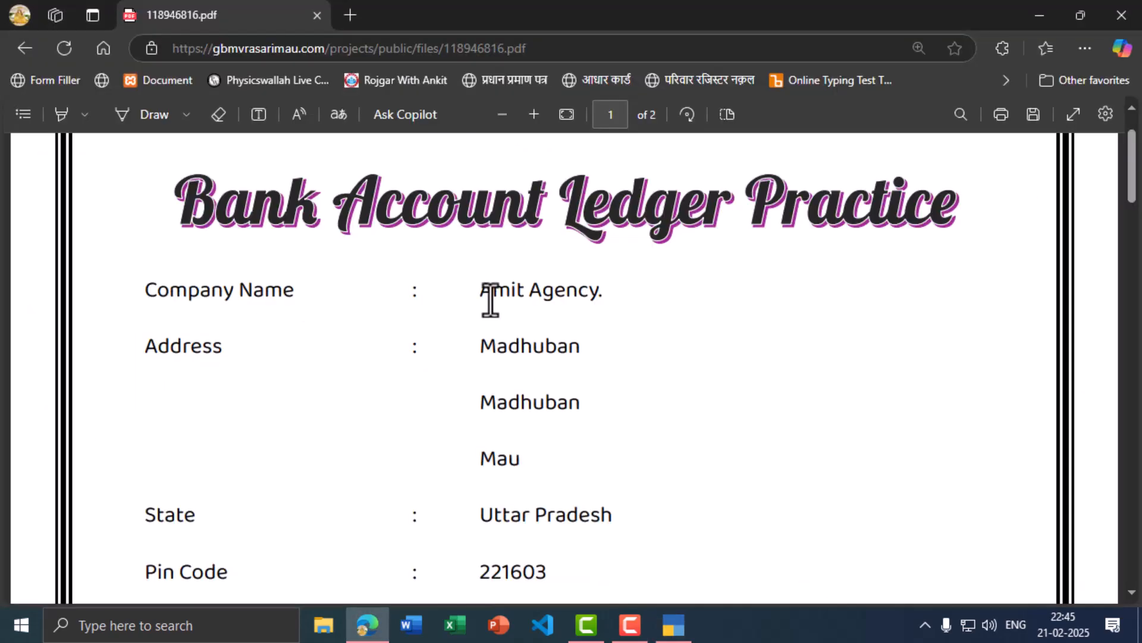
{"action": "key", "text": "alt+Tab"}
{"action": "key", "text": "Return"}
{"action": "type", "text": "Madhuban"}
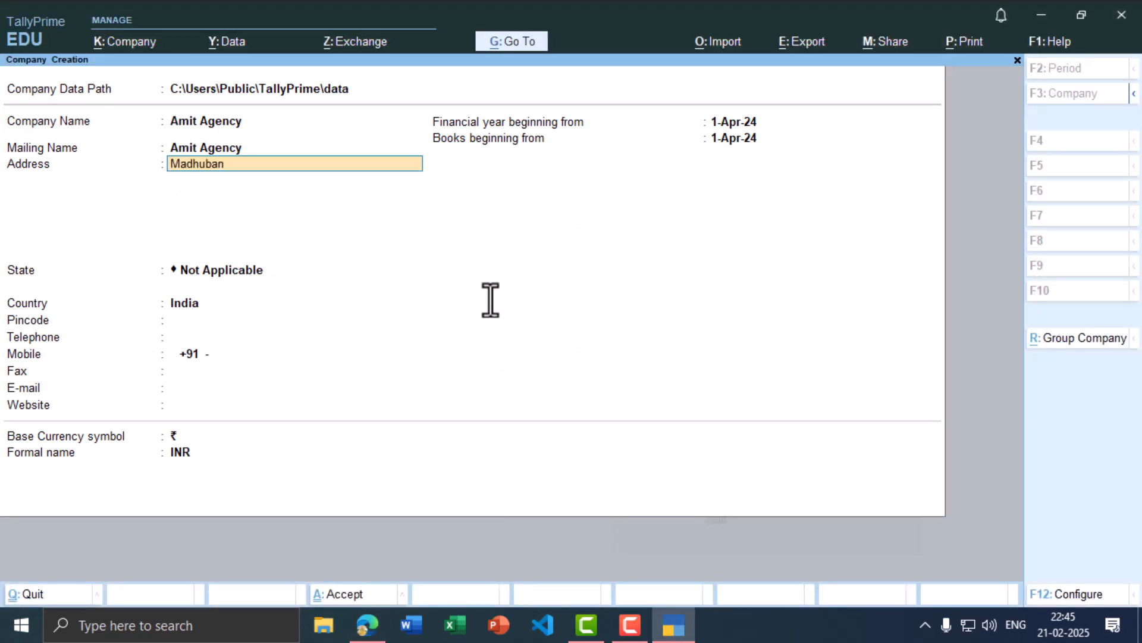
{"action": "key", "text": "Return"}
{"action": "type", "text": "Madhuban"}
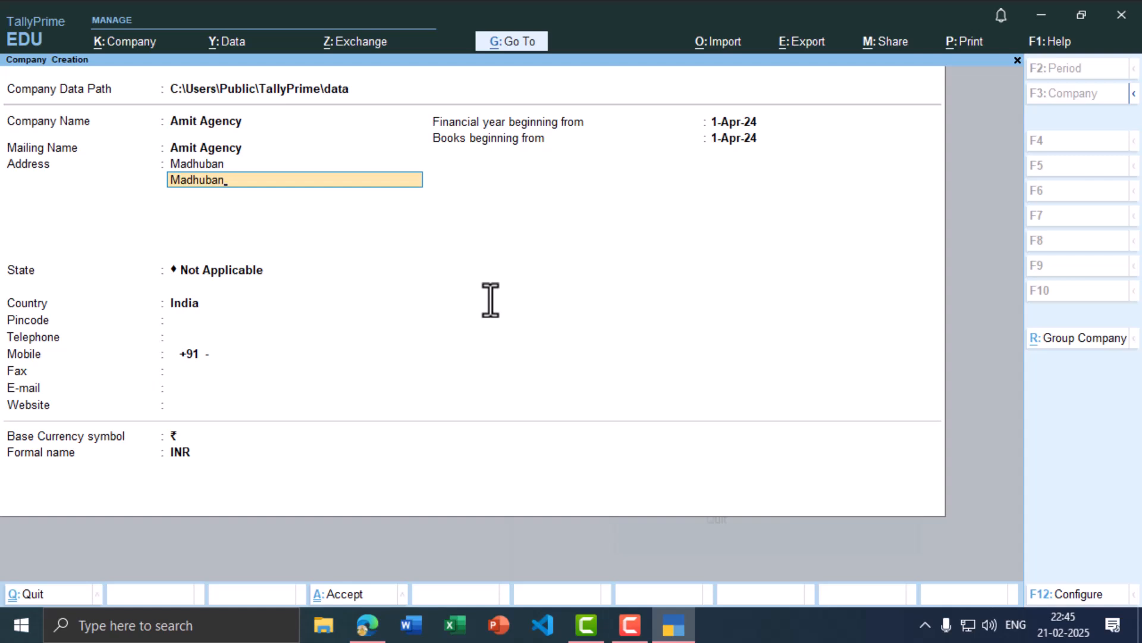
{"action": "key", "text": "Return"}
{"action": "type", "text": "Mau"}
{"action": "key", "text": "Return"}
Step: Set the state to Uttar Pradesh and enter the company's pincode
{"action": "key", "text": "Return"}
{"action": "type", "text": "Uttar"}
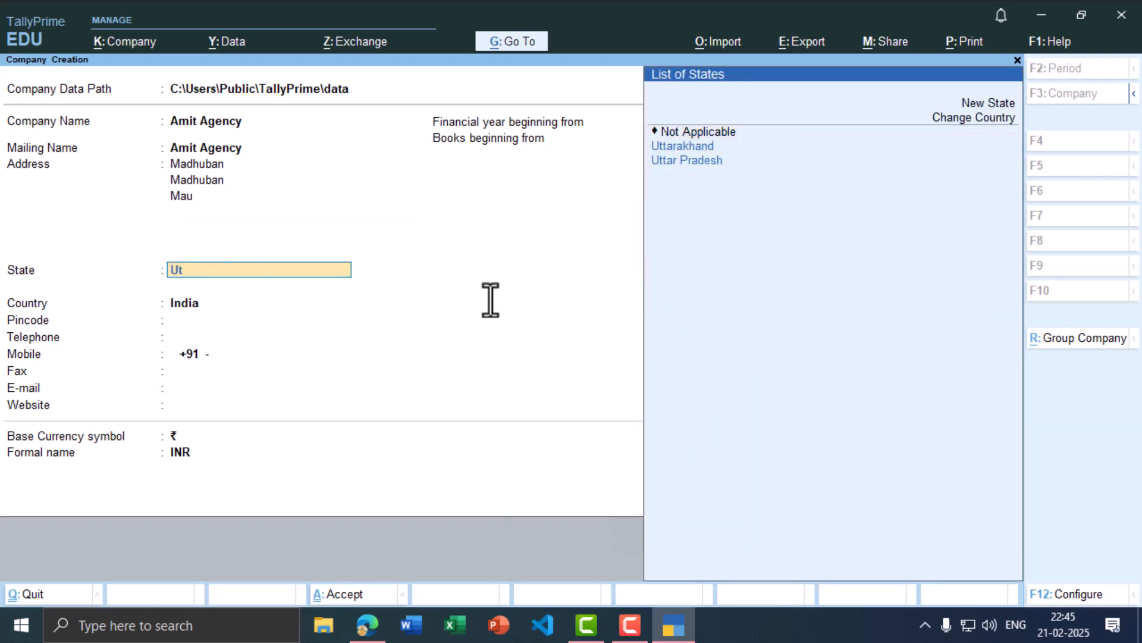
{"action": "key", "text": "Down"}
{"action": "key", "text": "Down"}
{"action": "key", "text": "Return"}
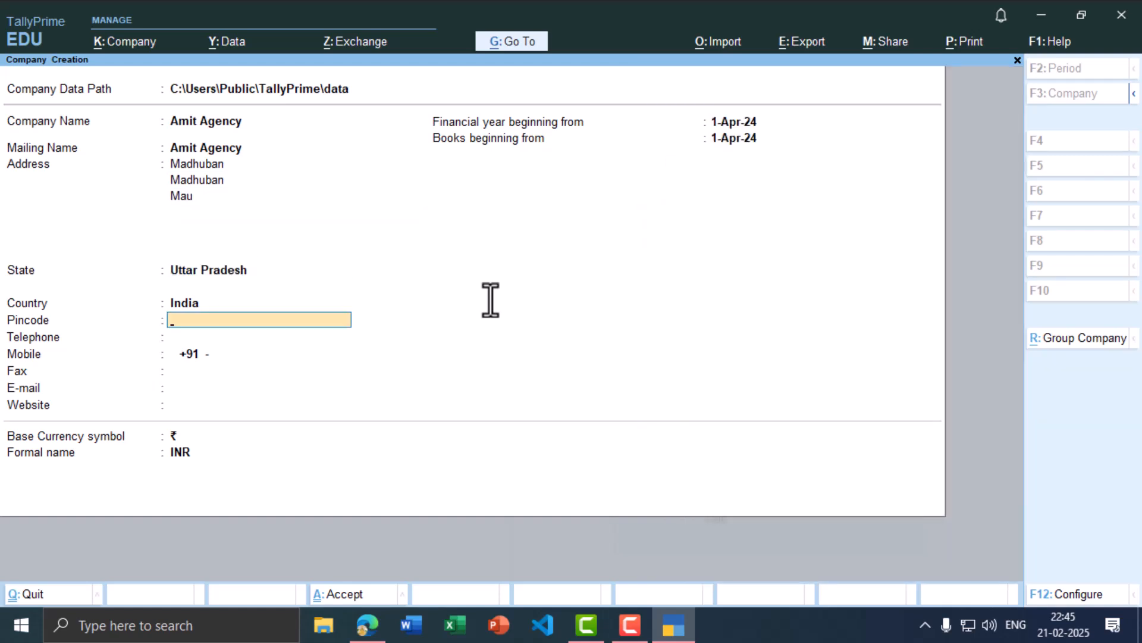
{"action": "type", "text": "221603"}
{"action": "key", "text": "Return"}
{"action": "key", "text": "Return"}
Step: Enter the company's mobile number, e-mail address and website from the PDF
{"action": "key", "text": "alt+Tab"}
{"action": "scroll", "coordinate": [487, 322], "scroll_direction": "down", "scroll_amount": 3}
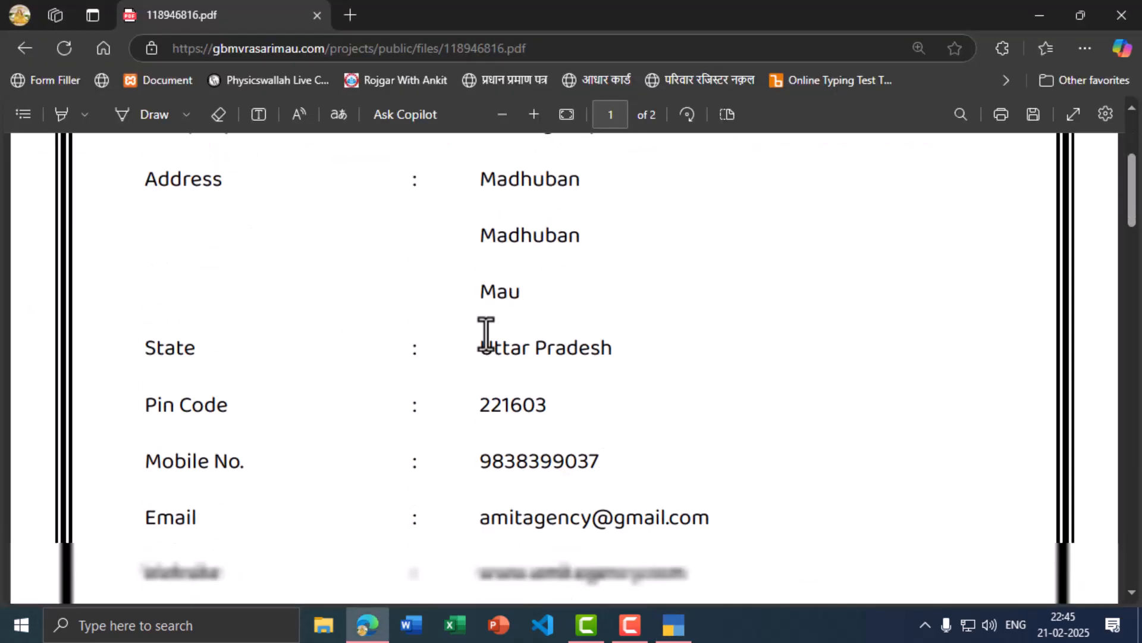
{"action": "key", "text": "alt+Tab"}
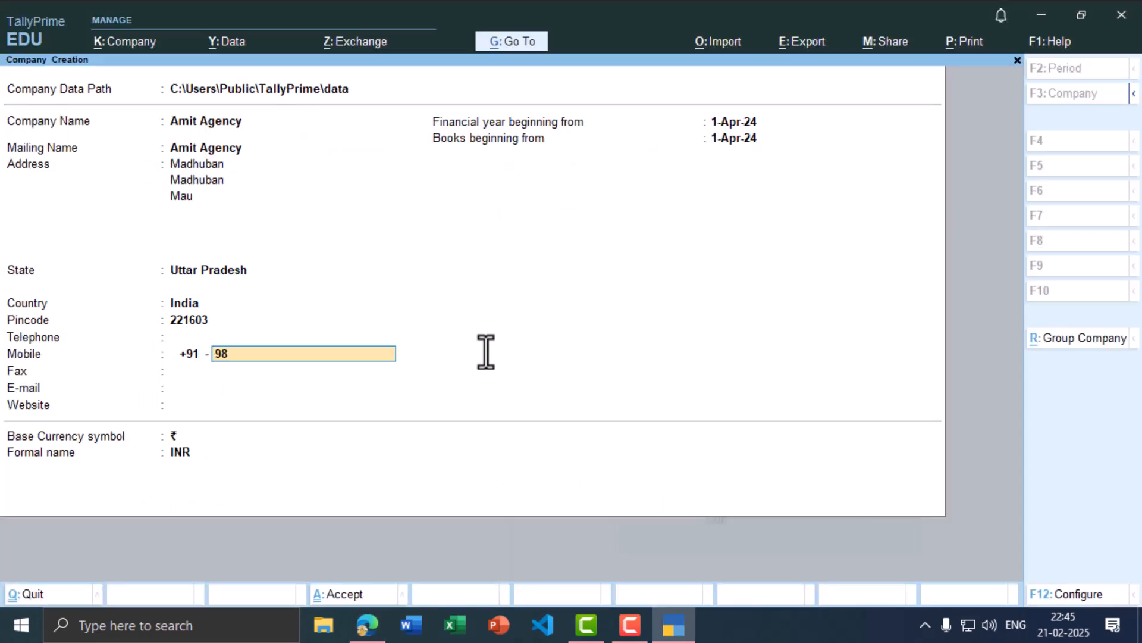
{"action": "key", "text": "Return"}
{"action": "key", "text": "Return"}
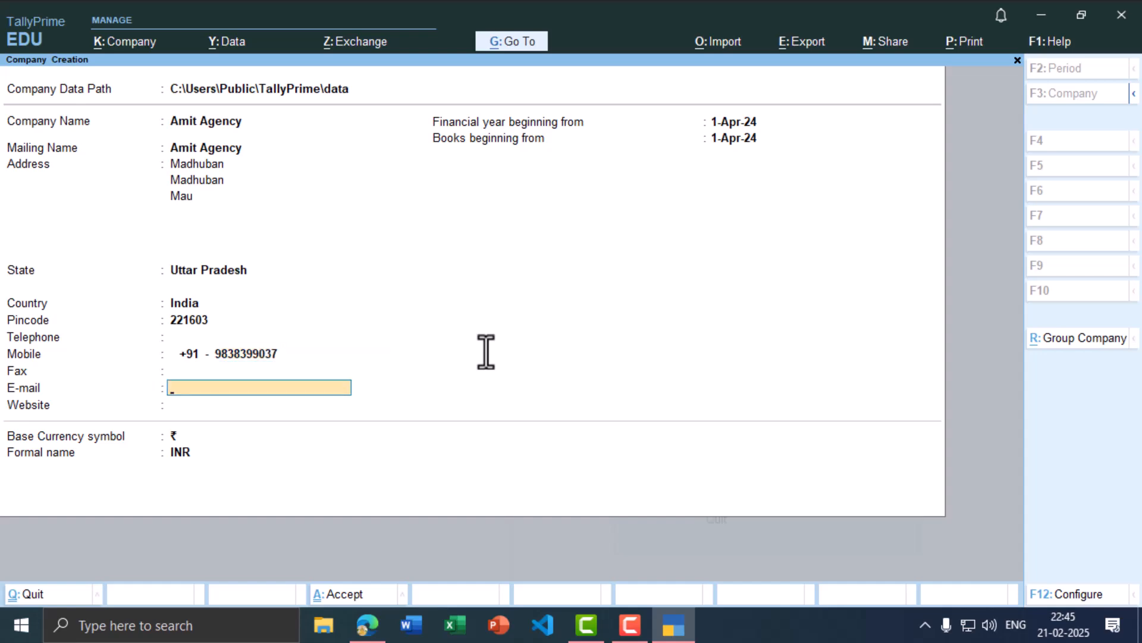
{"action": "key", "text": "alt+Tab"}
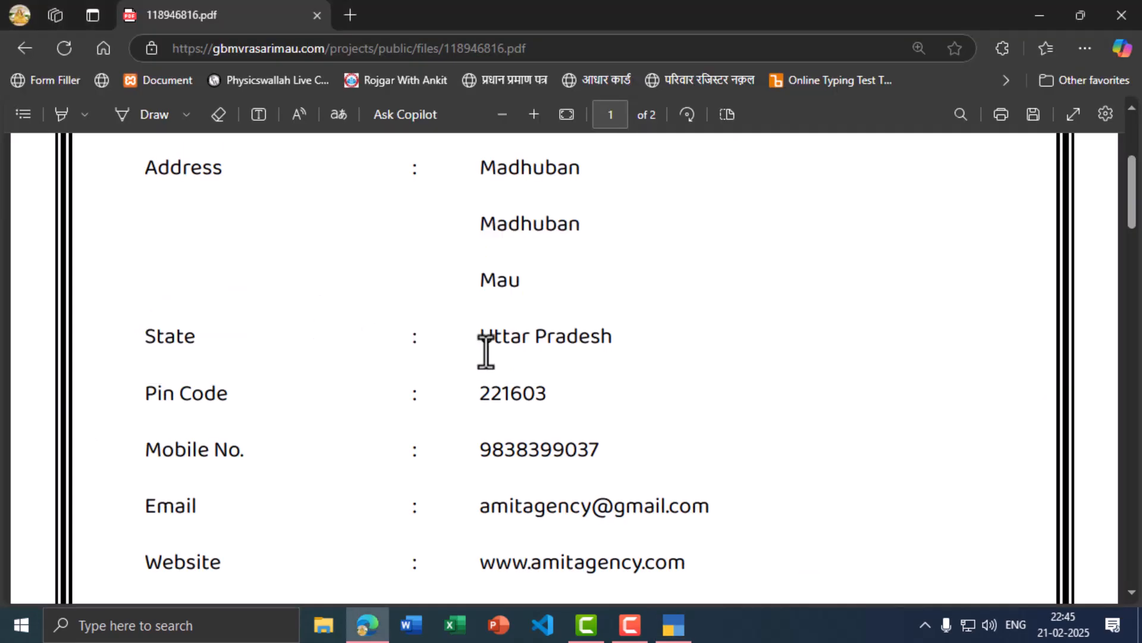
{"action": "key", "text": "alt+Tab"}
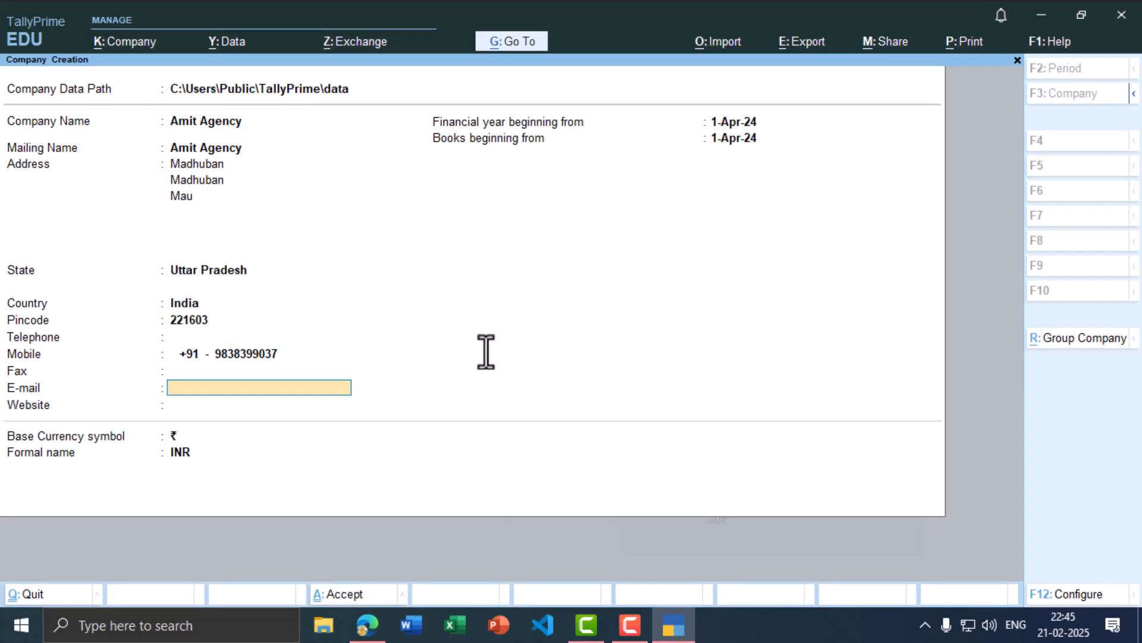
{"action": "key", "text": "Return"}
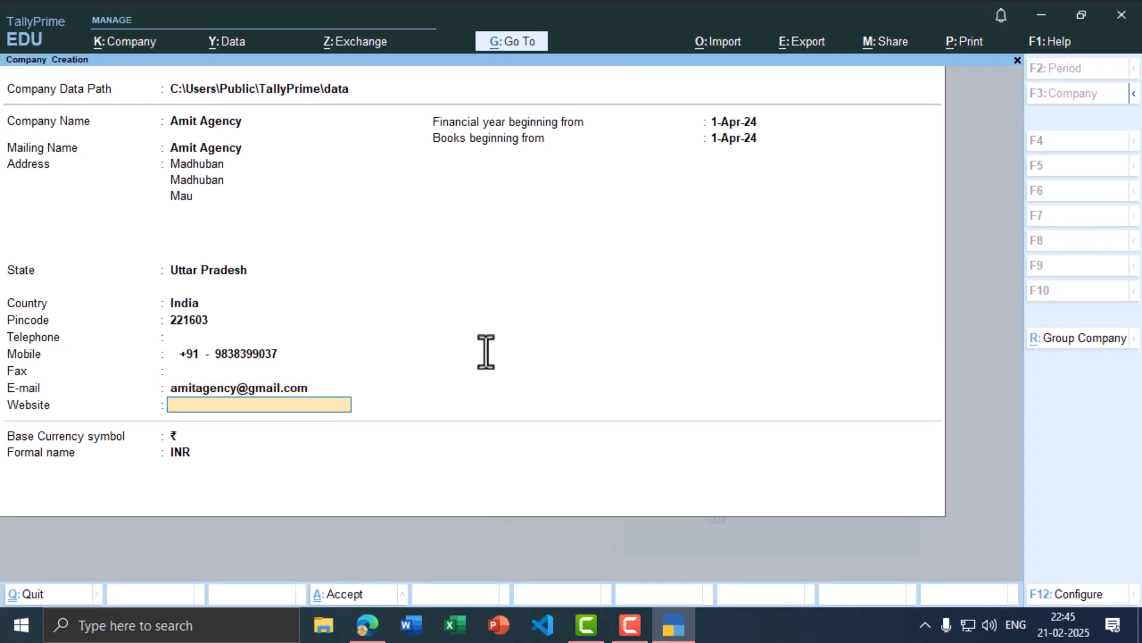
{"action": "type", "text": "www.amitagency.com"}
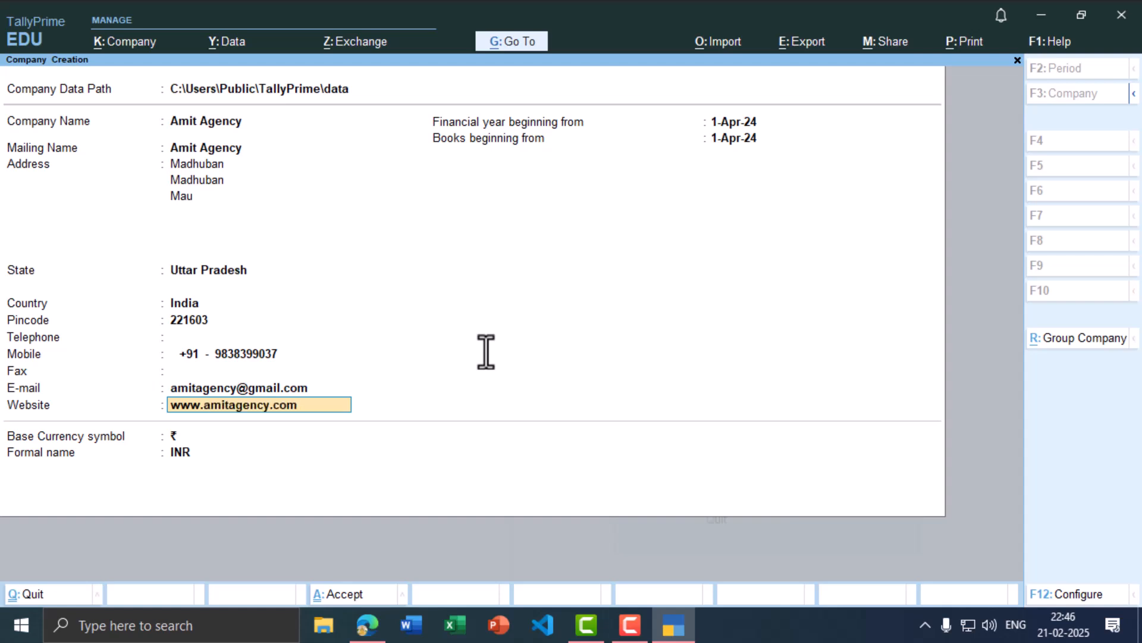
Step: Accept the remaining fields and save the Amit Agency company
{"action": "key", "text": "Return"}
{"action": "key", "text": "Return"}
{"action": "key", "text": "Return"}
{"action": "key", "text": "Return"}
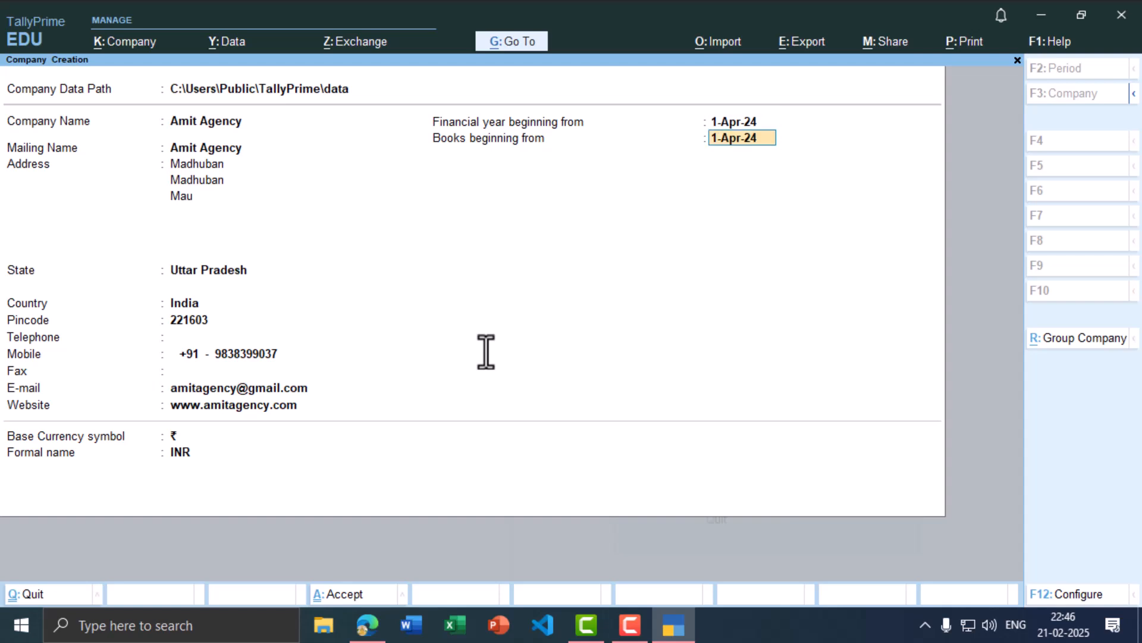
{"action": "key", "text": "Return"}
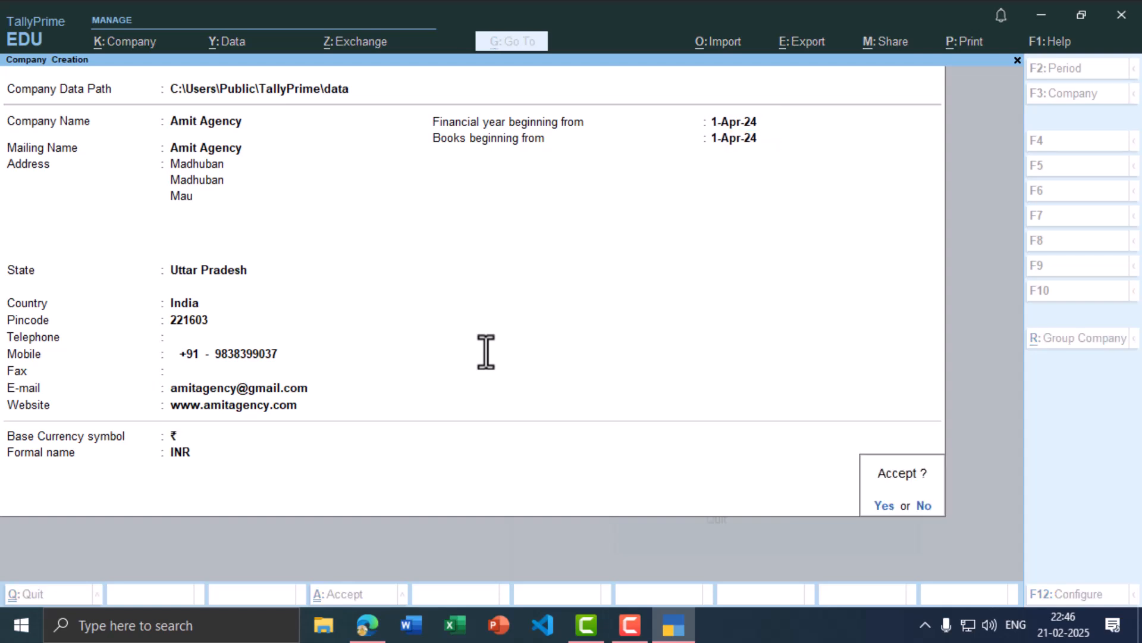
{"action": "key", "text": "Return"}
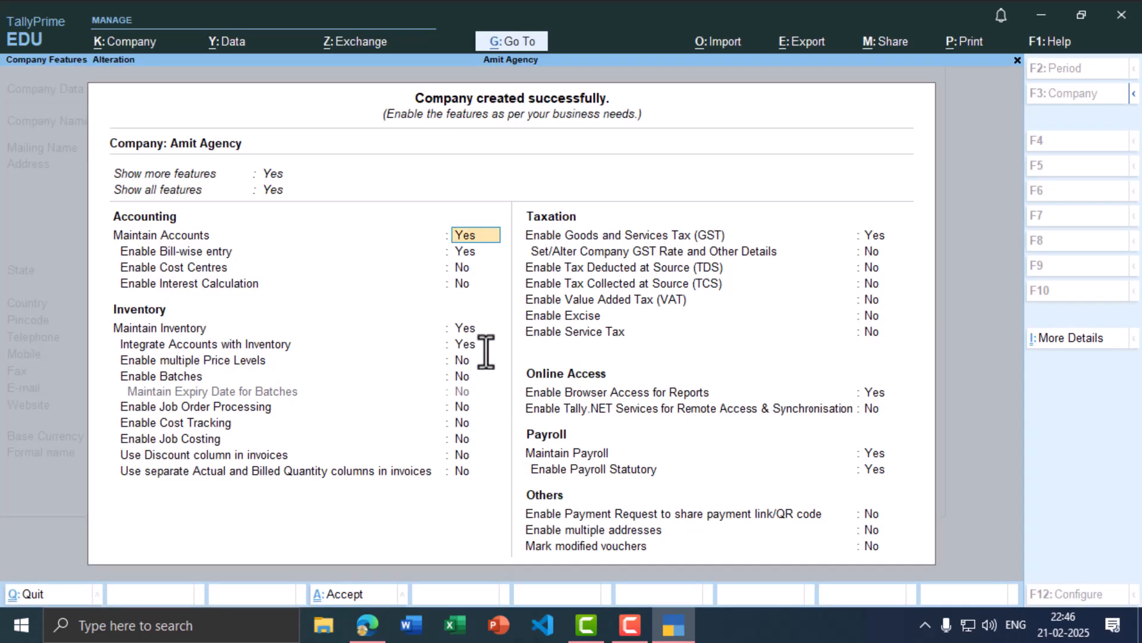
{"action": "key", "text": "ctrl+a"}
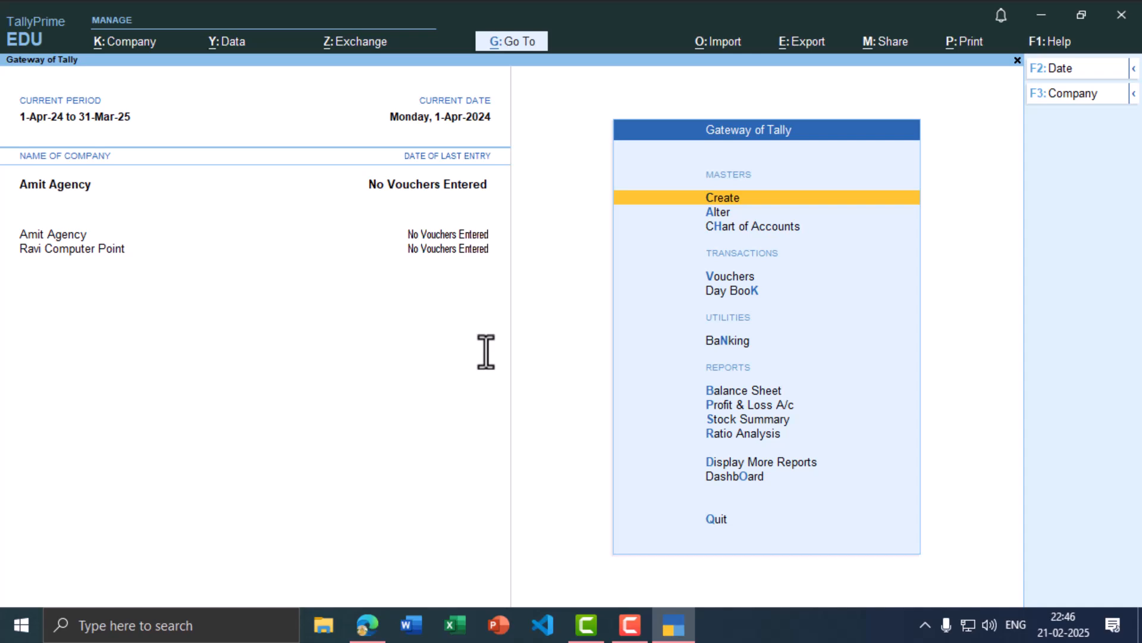
Step: Review the PDF's transaction list and open voucher entry for Amit Agency
{"action": "key", "text": "alt+Tab"}
{"action": "scroll", "coordinate": [486, 357], "scroll_direction": "down", "scroll_amount": 6}
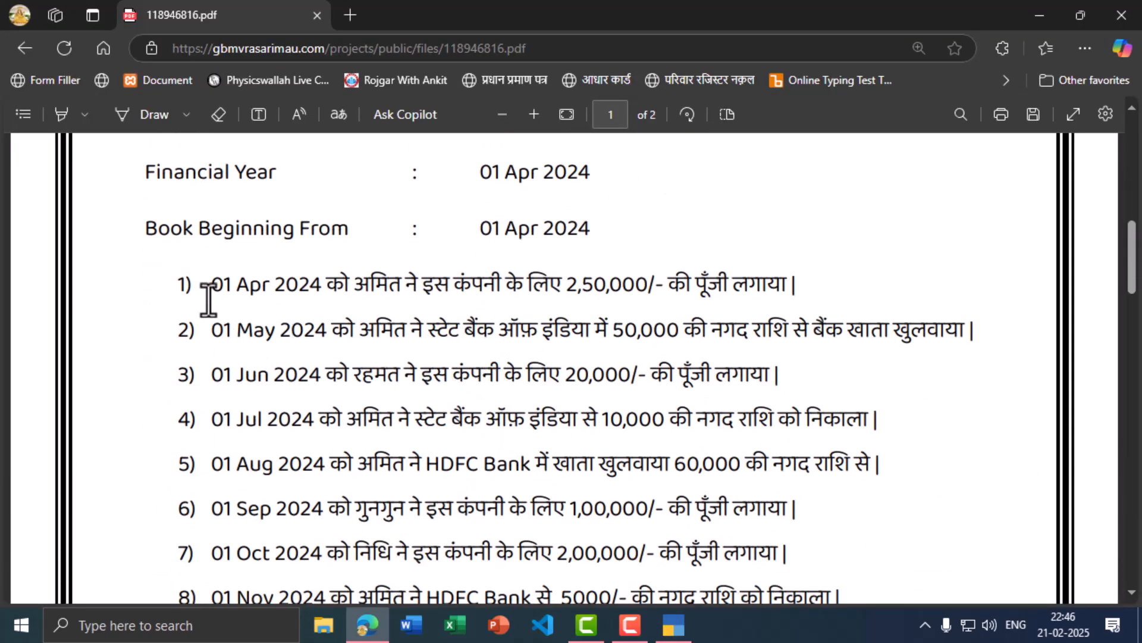
{"action": "key", "text": "alt+Tab"}
{"action": "scroll", "coordinate": [705, 360], "scroll_direction": "down", "scroll_amount": 4}
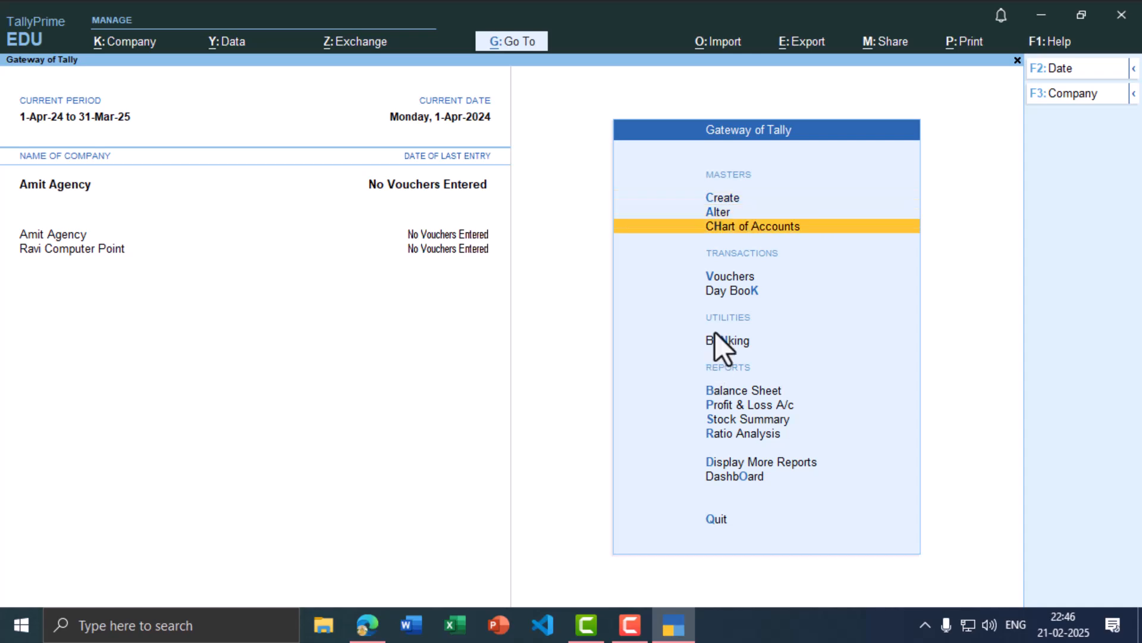
{"action": "left_click", "coordinate": [721, 276]}
{"action": "key", "text": "alt+Tab"}
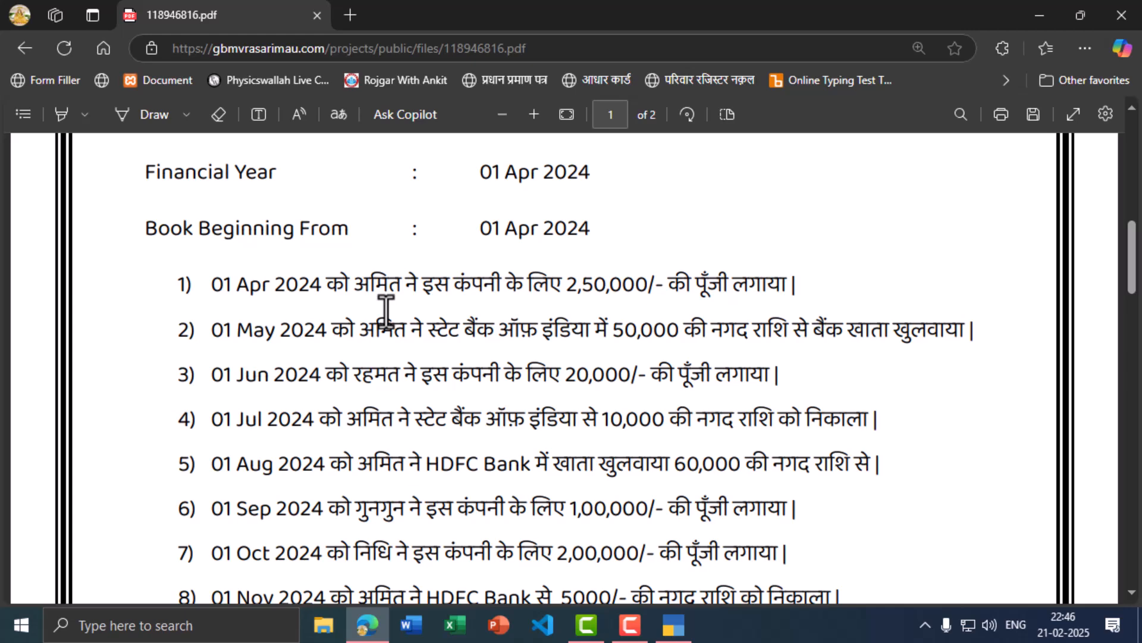
Step: Change the voucher type to Receipt
{"action": "key", "text": "alt+Tab"}
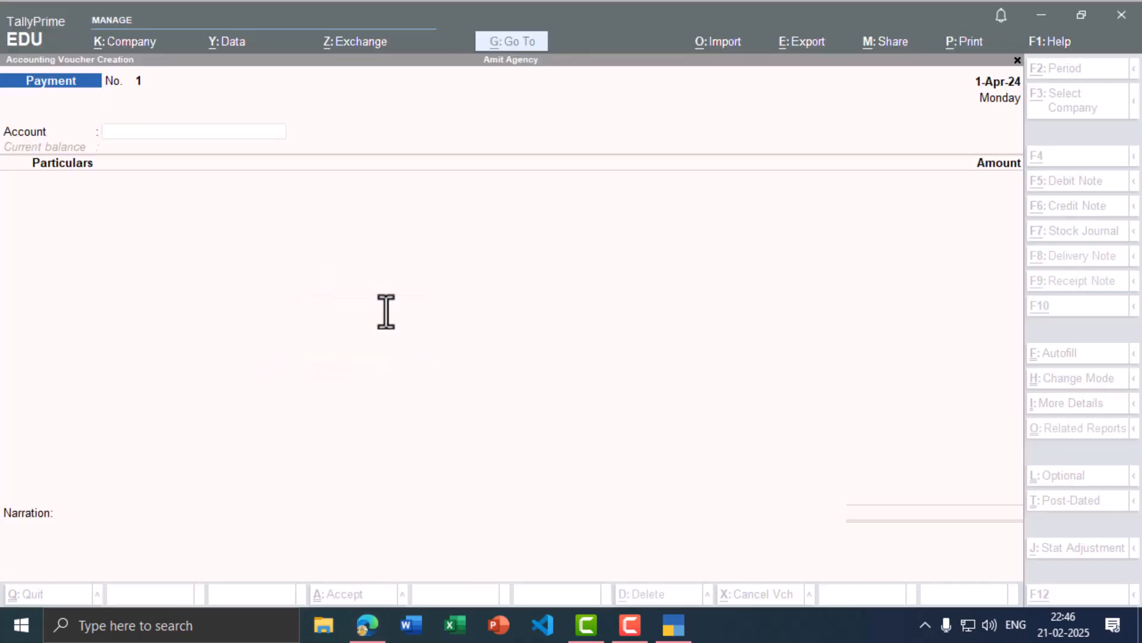
{"action": "key", "text": "alt+Tab"}
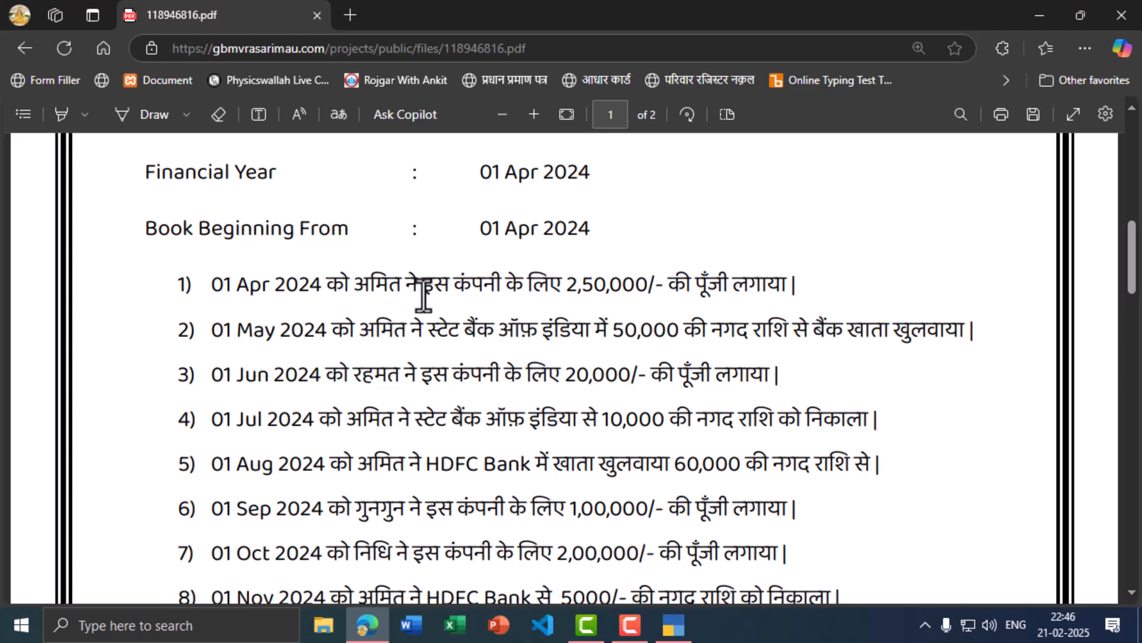
{"action": "key", "text": "alt+Tab"}
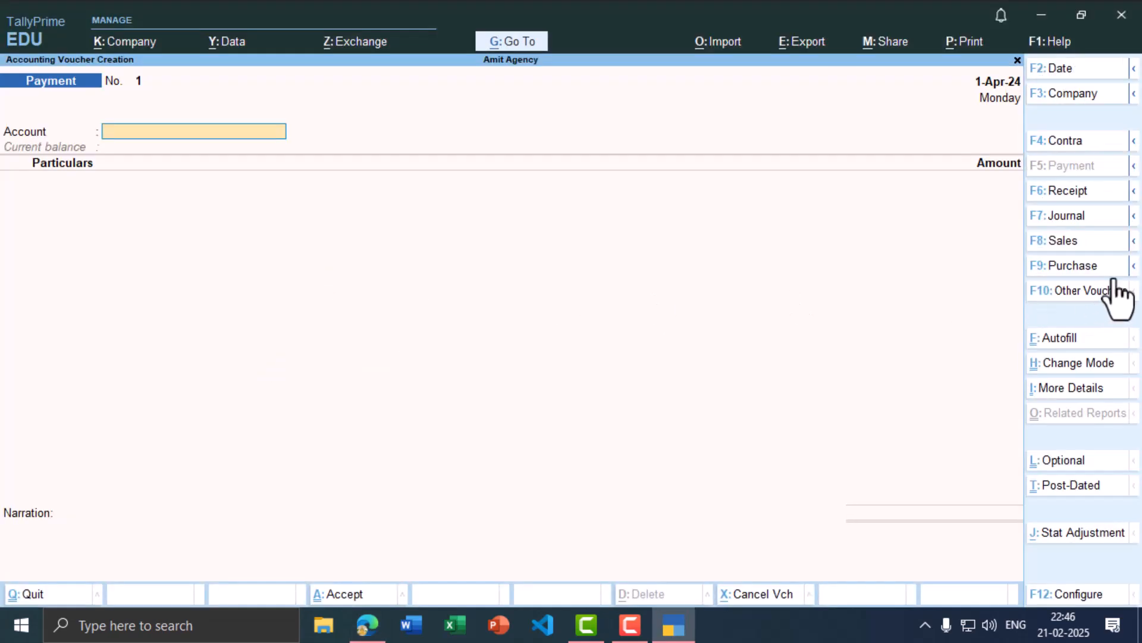
{"action": "left_click", "coordinate": [1068, 190]}
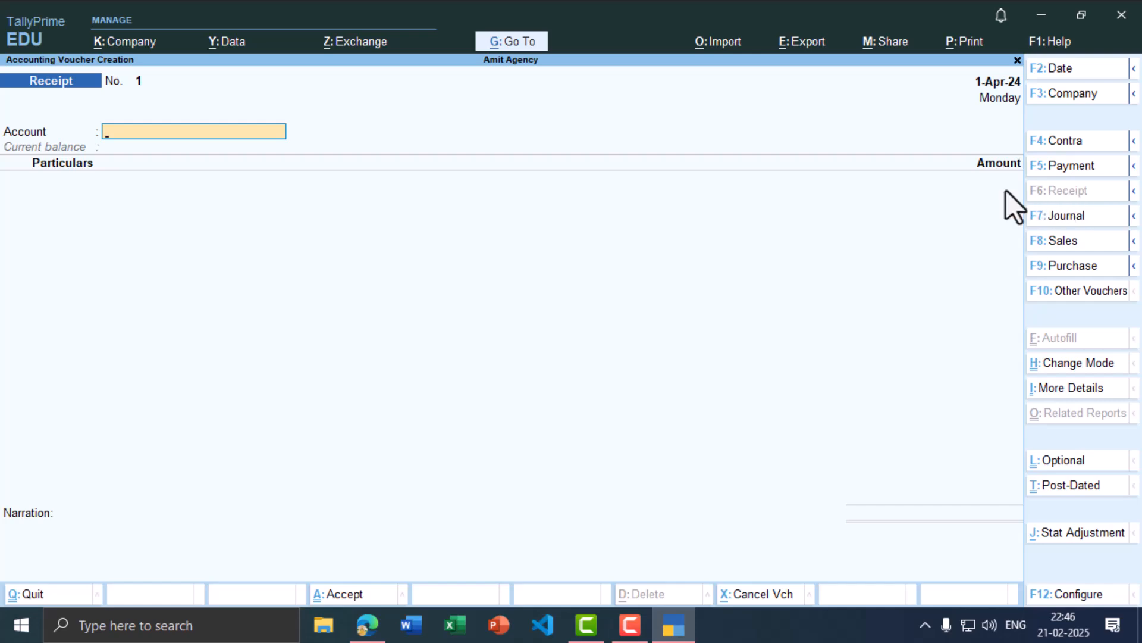
{"action": "key", "text": "alt+Tab"}
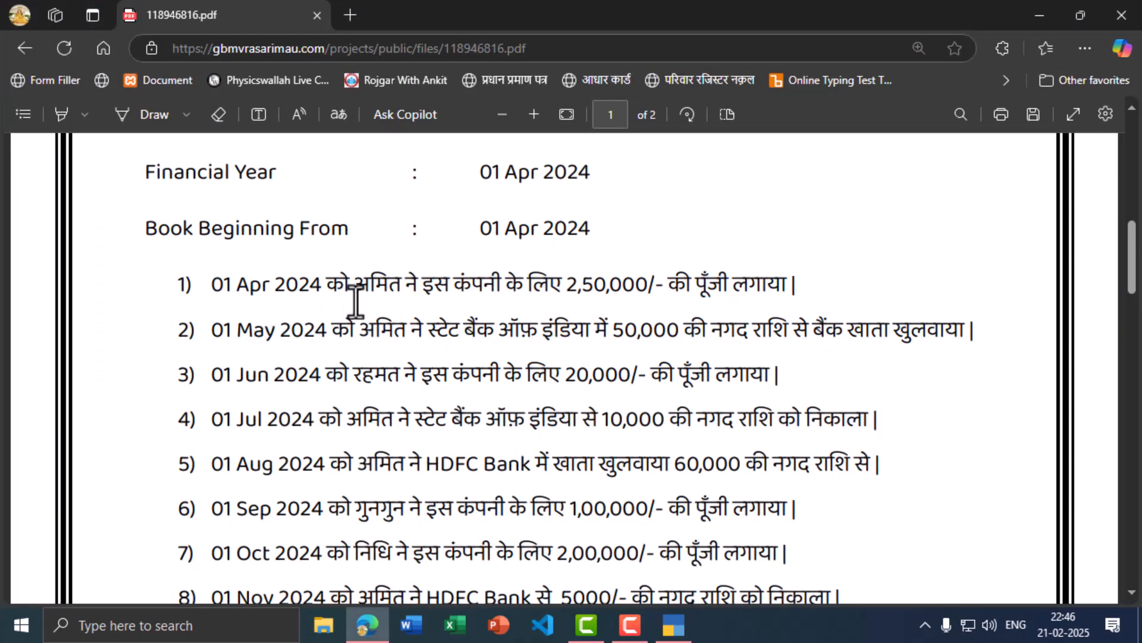
{"action": "key", "text": "alt+Tab"}
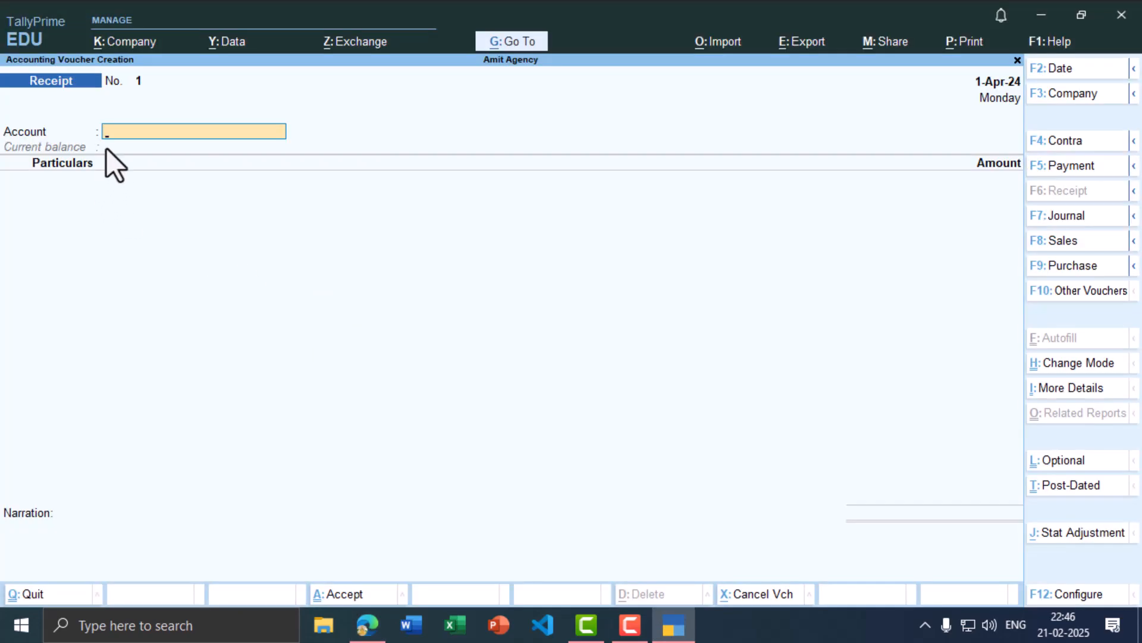
{"action": "type", "text": "Cash"}
{"action": "key", "text": "Return"}
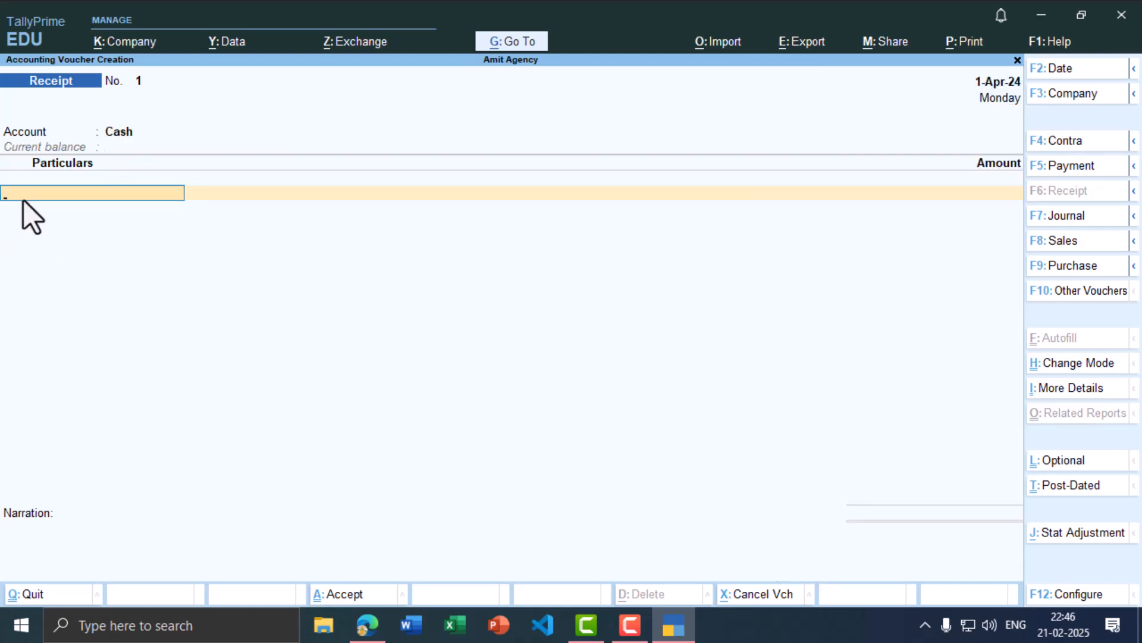
{"action": "type", "text": "a"}
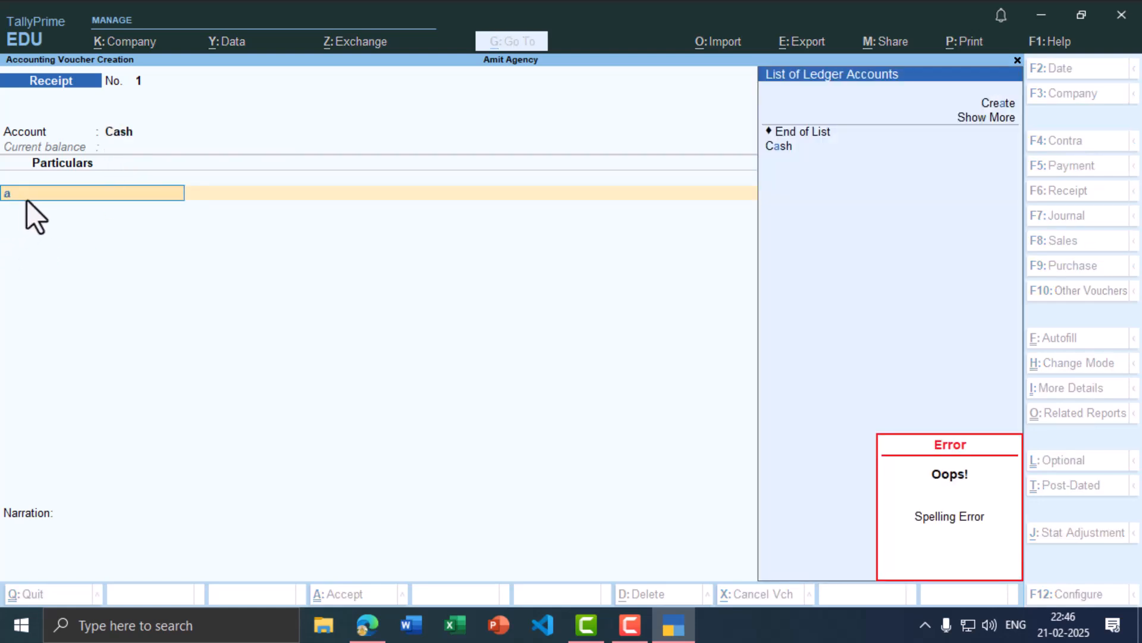
Step: Create the ledger Amit Capital A/c, keeping it under Capital Account
{"action": "key", "text": "alt+c"}
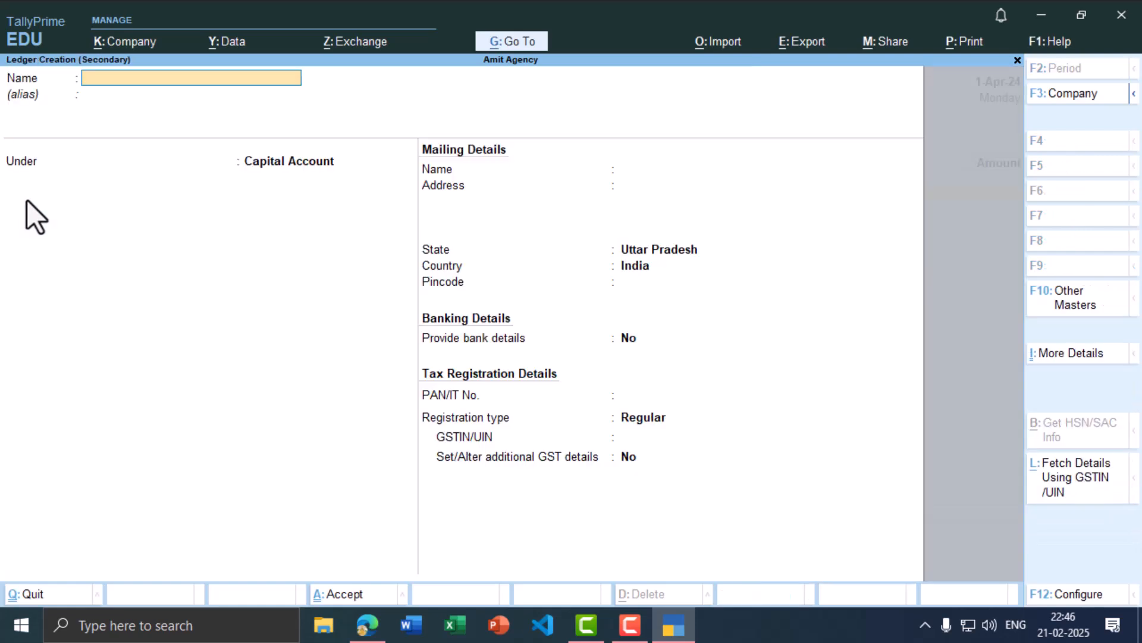
{"action": "type", "text": "Amit Capital A/c"}
{"action": "key", "text": "Return"}
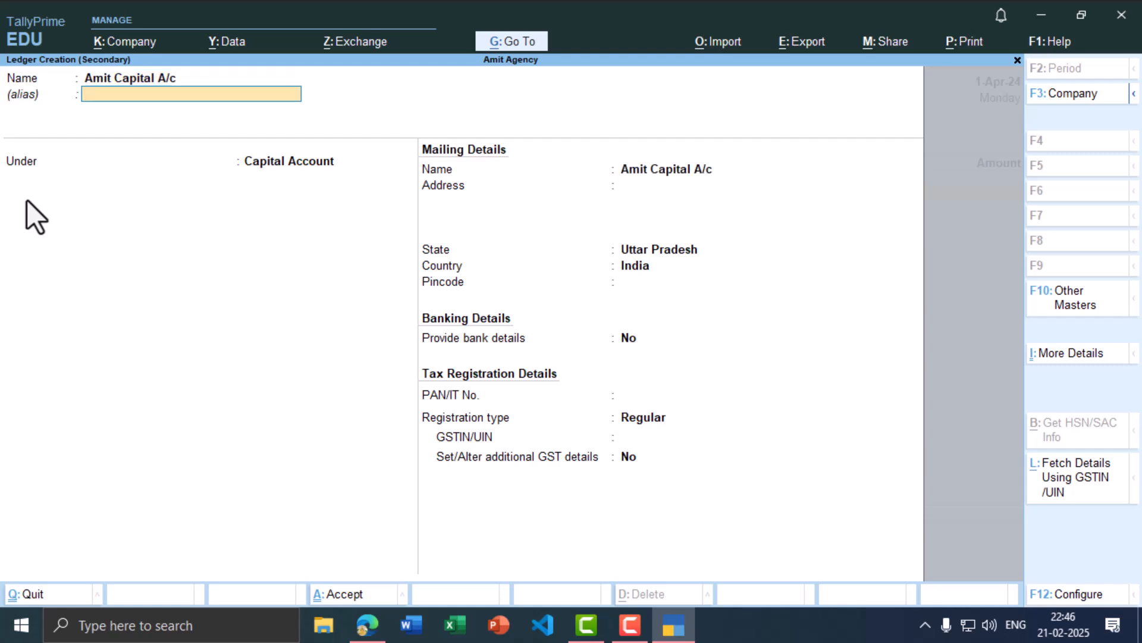
{"action": "key", "text": "Return"}
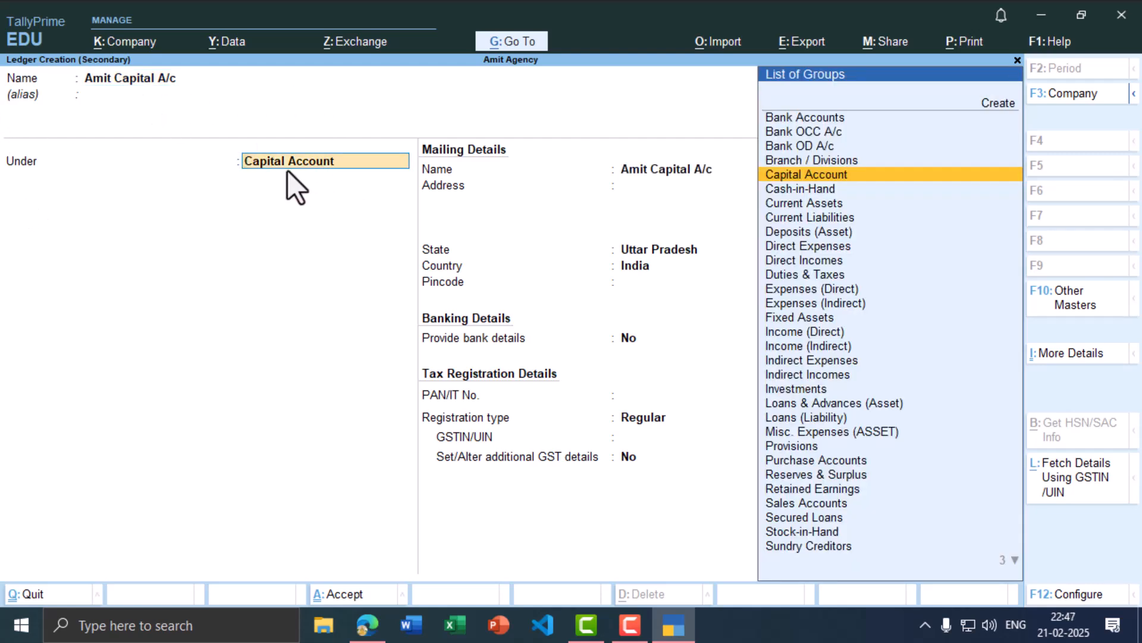
{"action": "key", "text": "ctrl"}
Step: Record 2,50,000 from Amit Capital A/c into Cash and save the receipt
{"action": "key", "text": "ctrl+a"}
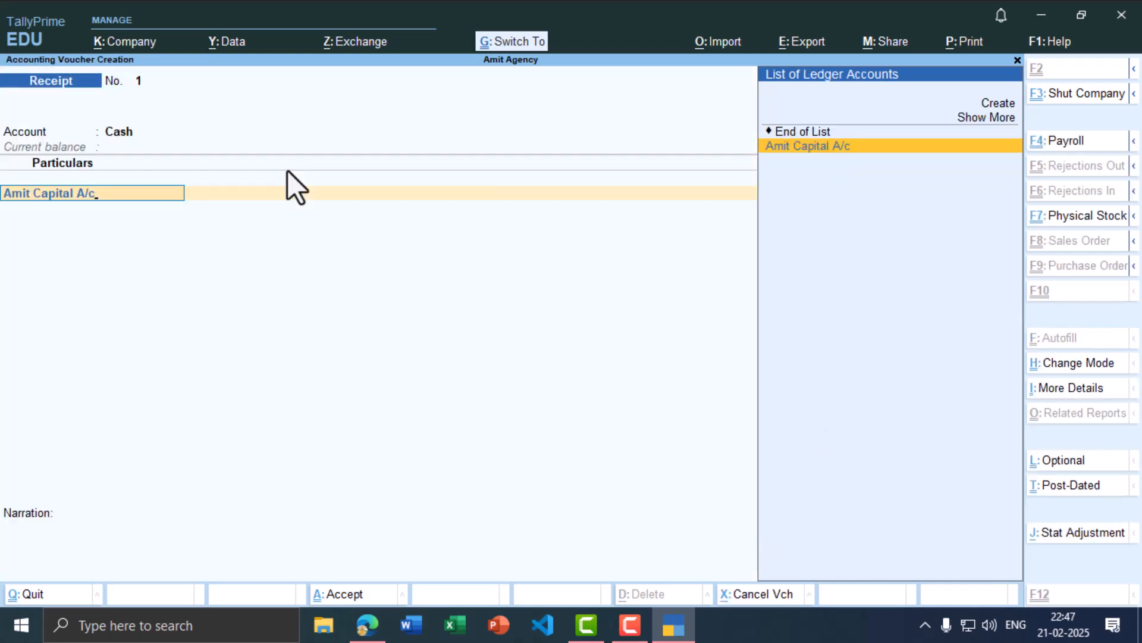
{"action": "key", "text": "Return"}
{"action": "key", "text": "alt+Tab"}
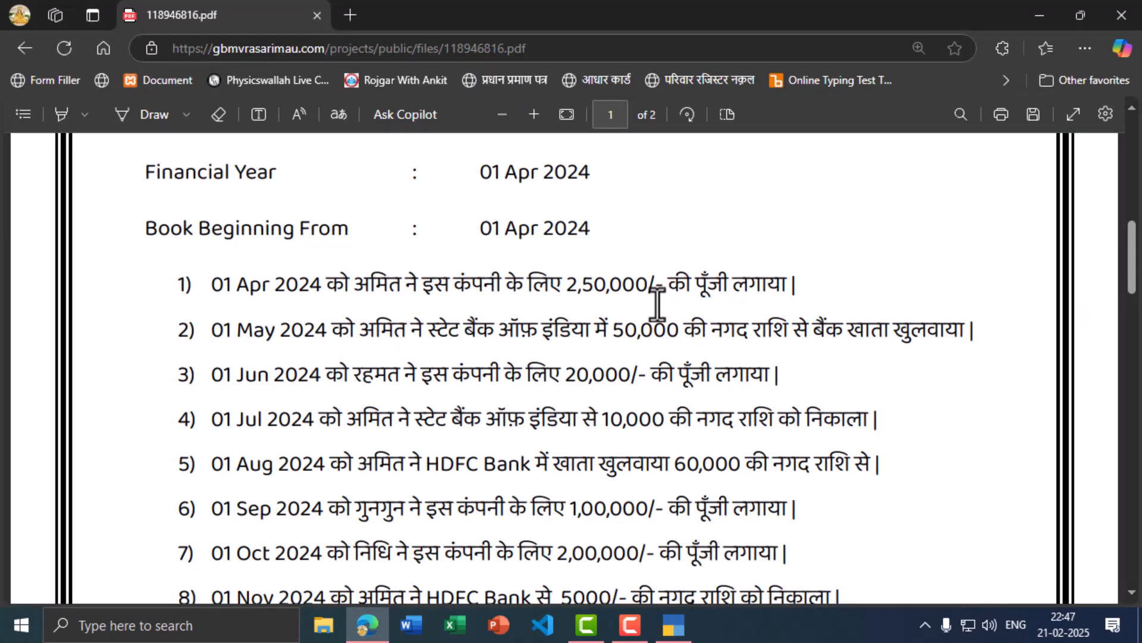
{"action": "key", "text": "alt+Tab"}
{"action": "type", "text": "2,50,"}
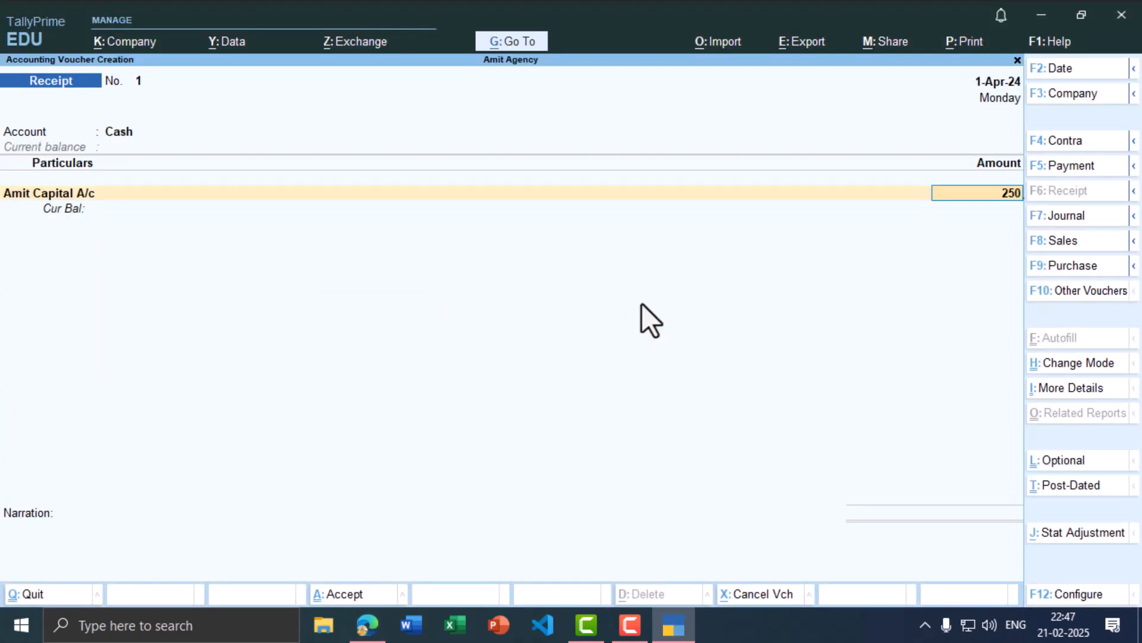
{"action": "type", "text": "000"}
{"action": "key", "text": "Return"}
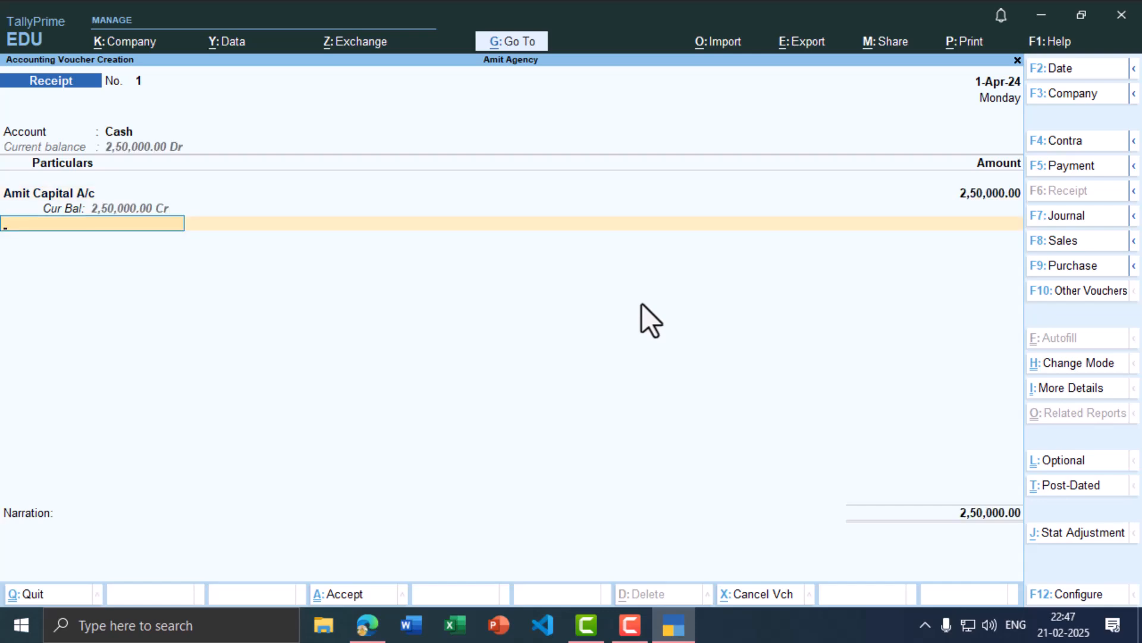
{"action": "key", "text": "ctrl"}
{"action": "key", "text": "ctrl+a"}
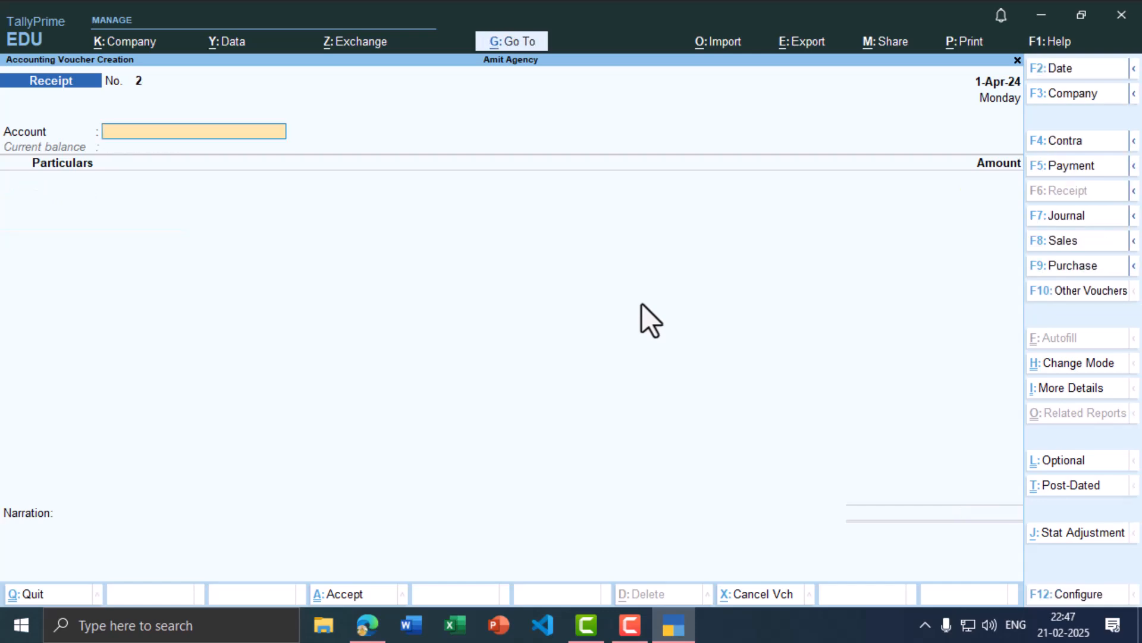
Step: Date the next receipt voucher 1-5 (1 May 2024) and check the next PDF transaction
{"action": "key", "text": "alt+Tab"}
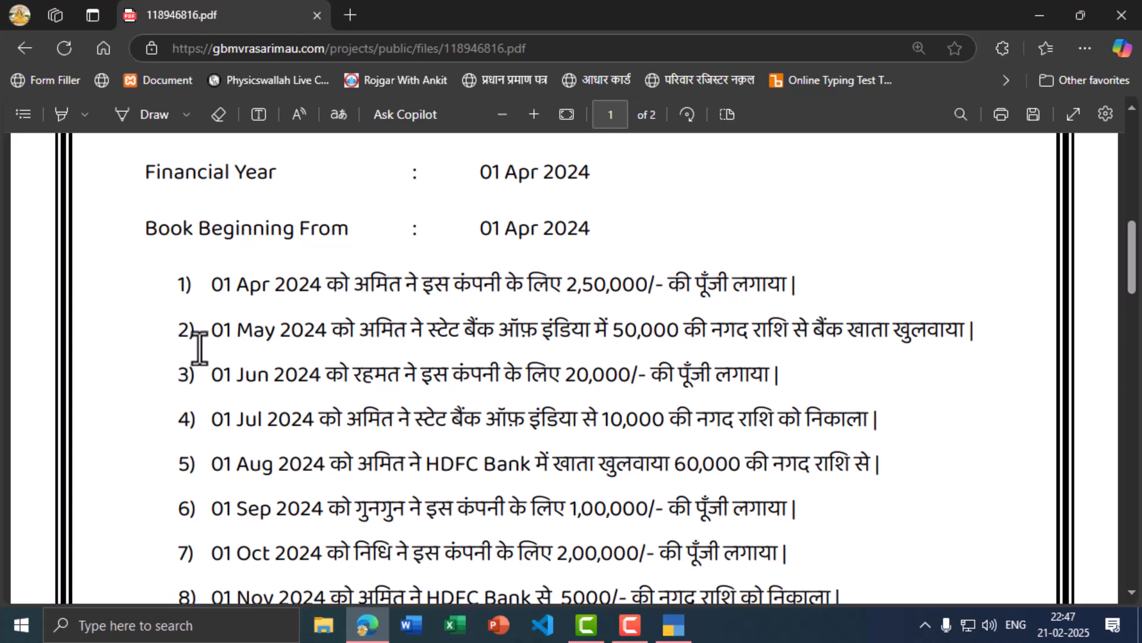
{"action": "key", "text": "alt+Tab"}
{"action": "key", "text": "F2"}
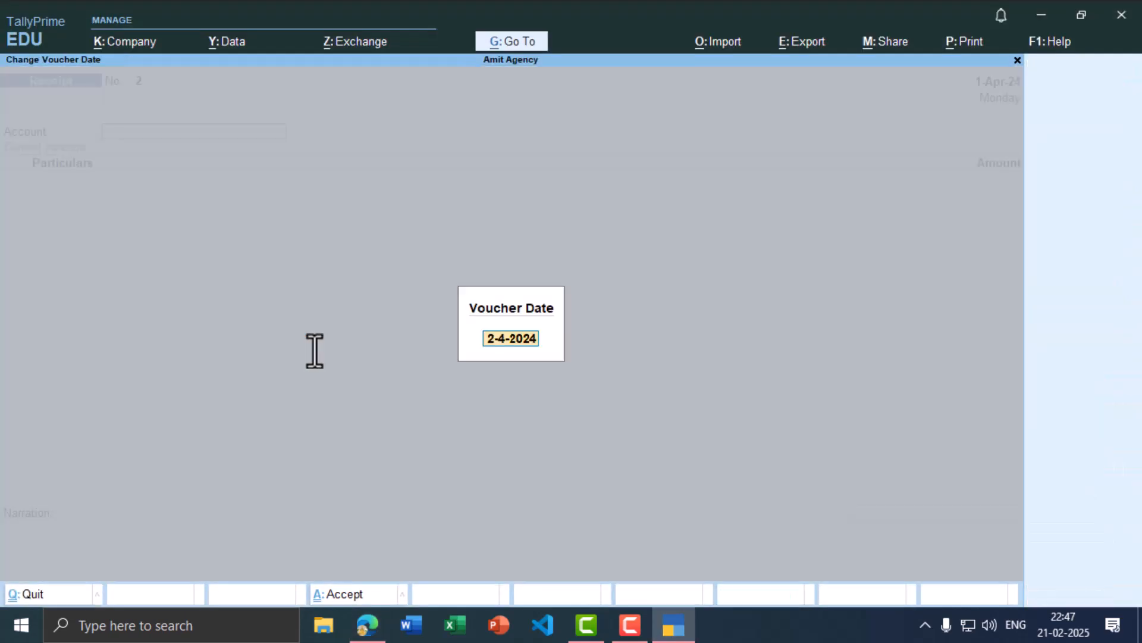
{"action": "type", "text": "1-5"}
{"action": "key", "text": "Return"}
{"action": "key", "text": "alt+Tab"}
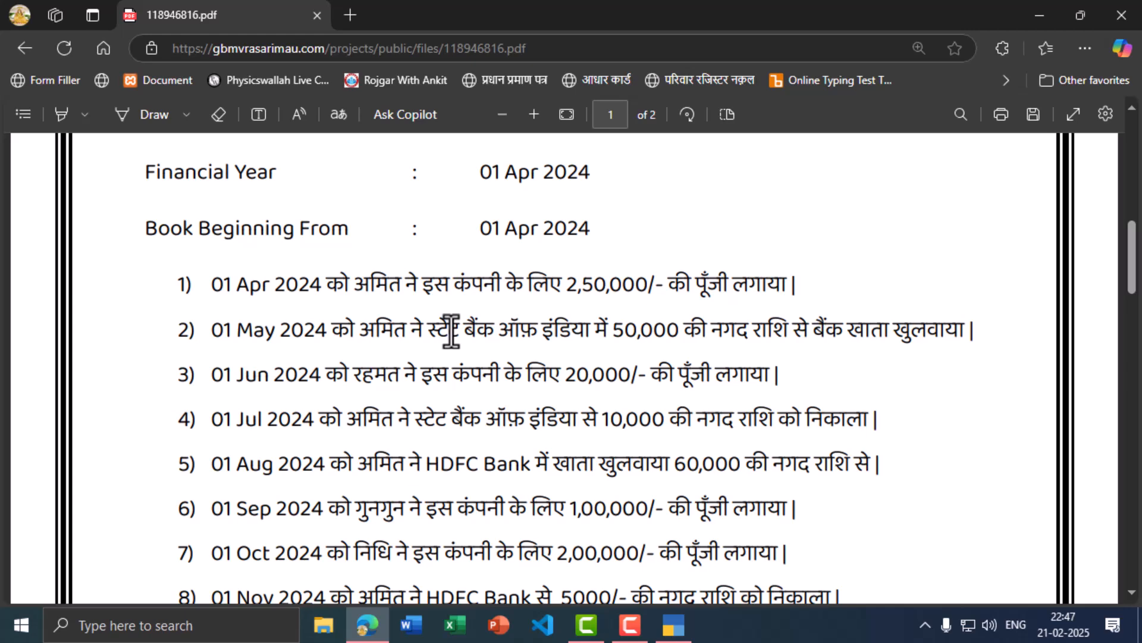
{"action": "key", "text": "alt+Tab"}
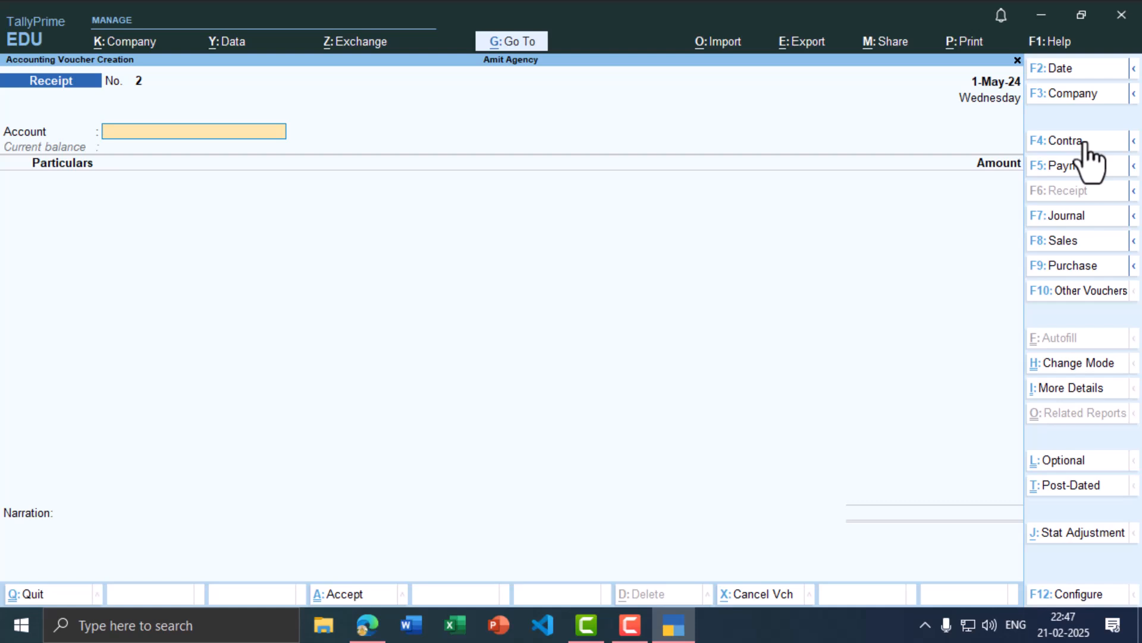
Step: Switch to a Contra voucher dated 1 May and start entering its account ledger
{"action": "left_click", "coordinate": [1084, 141]}
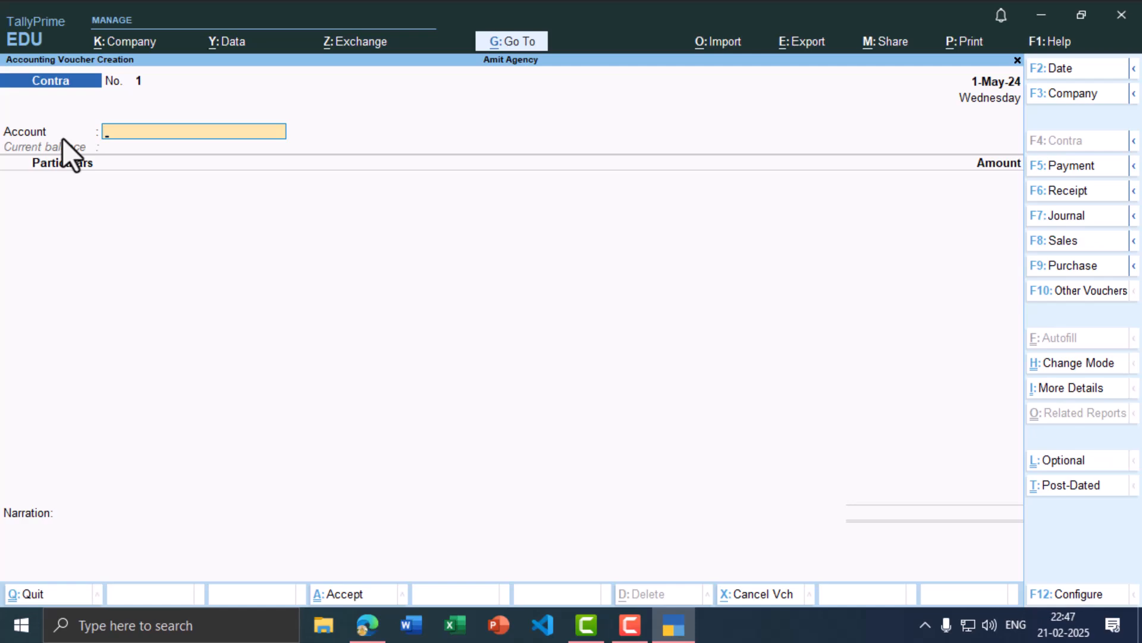
{"action": "key", "text": "alt+Tab"}
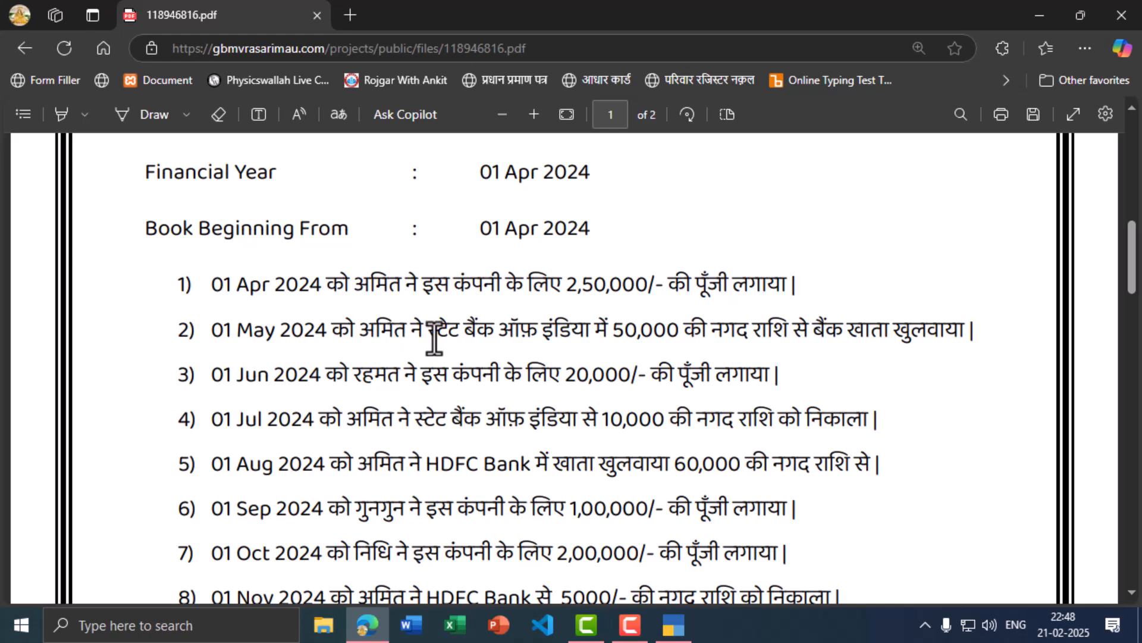
{"action": "key", "text": "alt+Tab"}
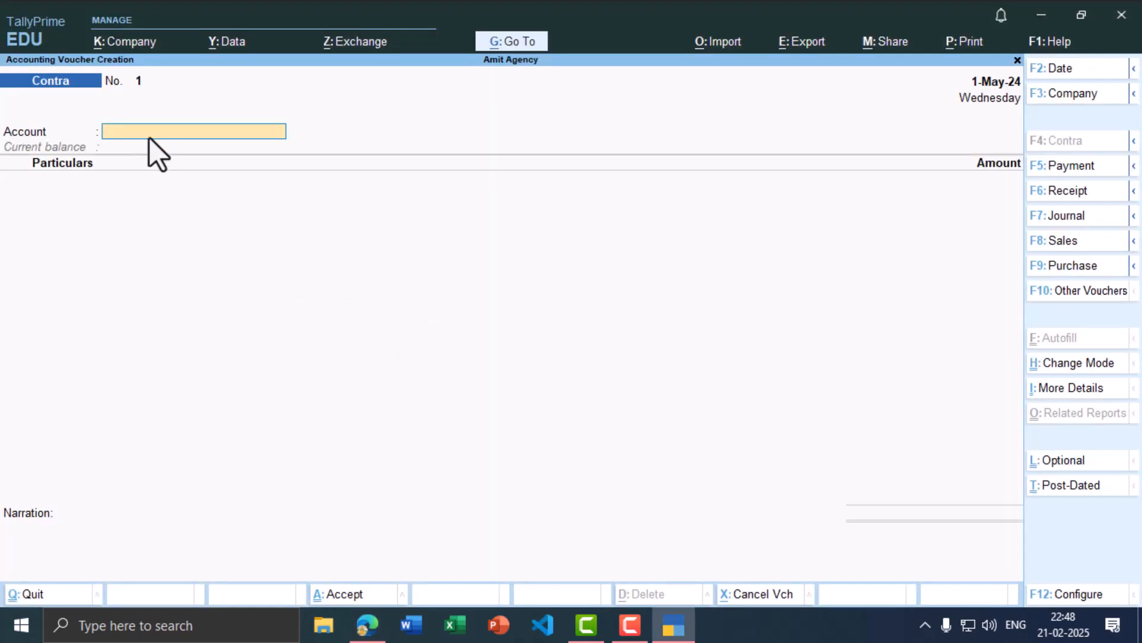
{"action": "type", "text": "s"}
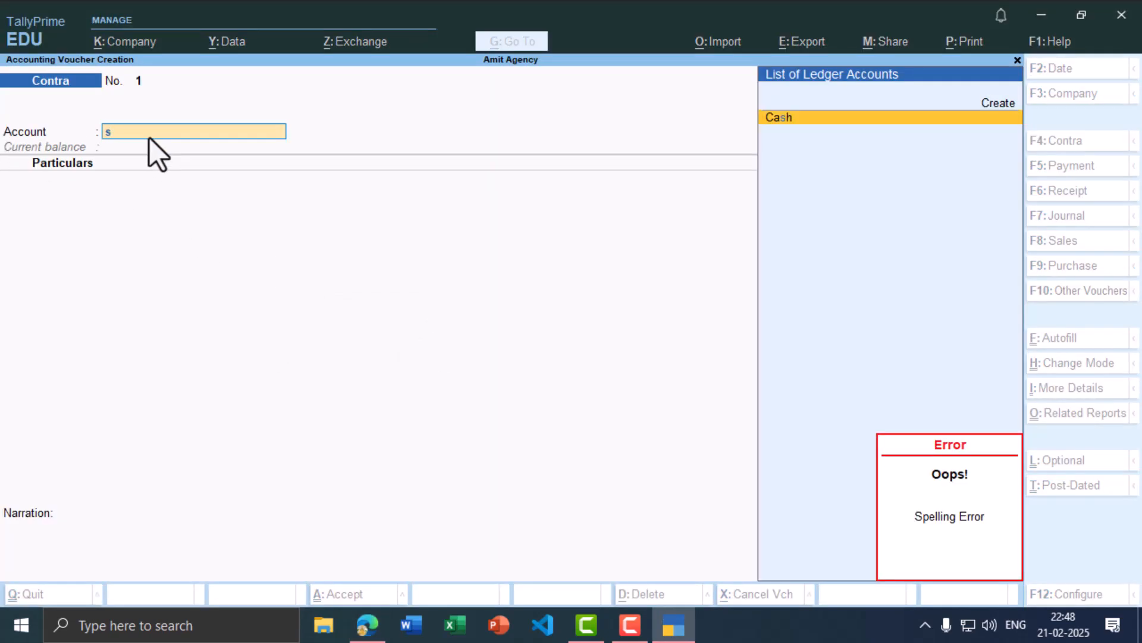
Step: Start a new ledger named State Bank of India under Bank Accounts
{"action": "key", "text": "alt+c"}
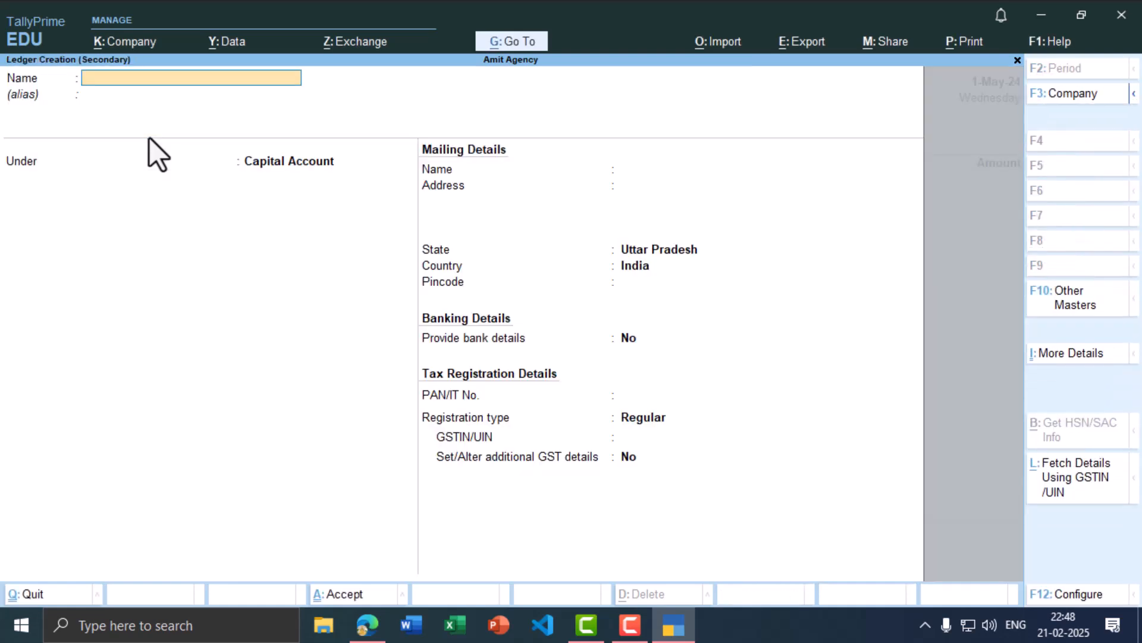
{"action": "type", "text": "State Bank of India"}
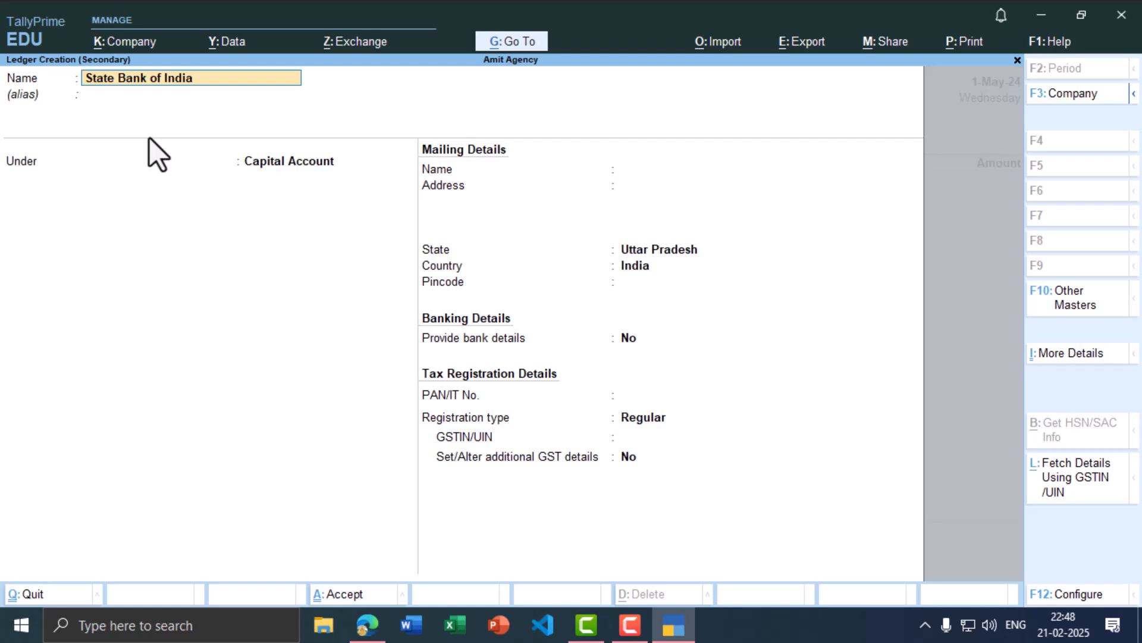
{"action": "key", "text": "Return"}
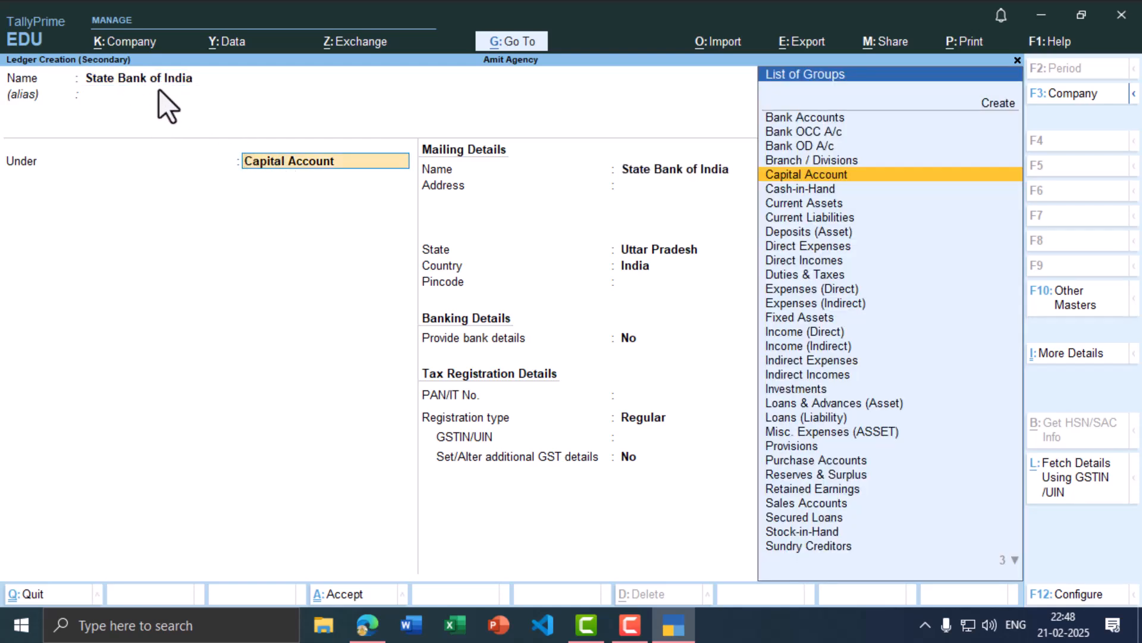
{"action": "left_click", "coordinate": [798, 117]}
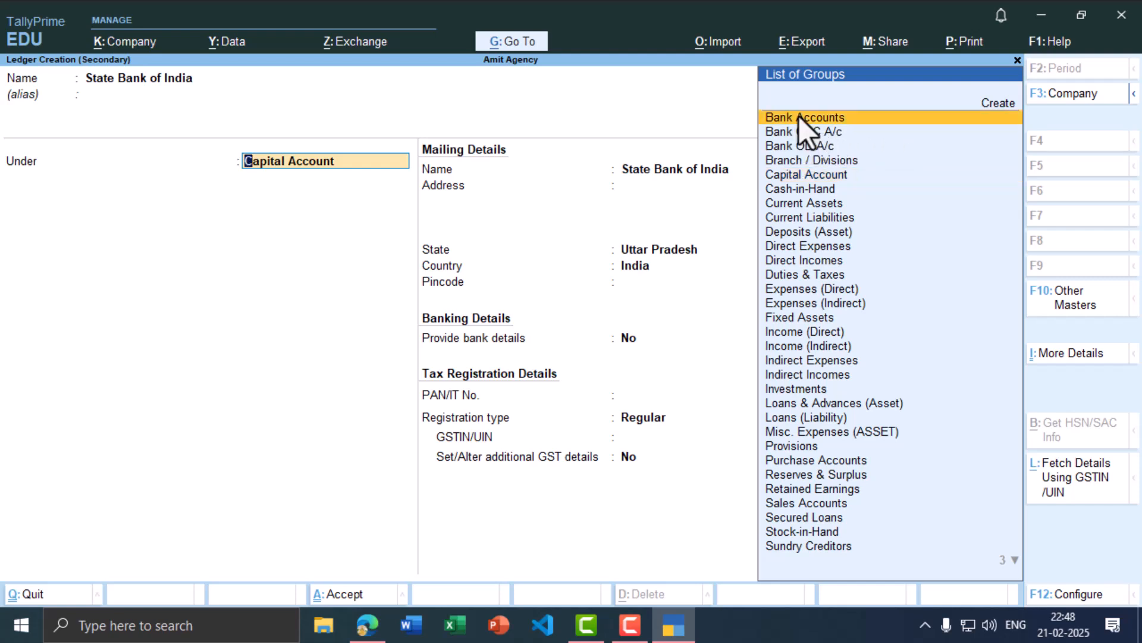
{"action": "left_click", "coordinate": [799, 116]}
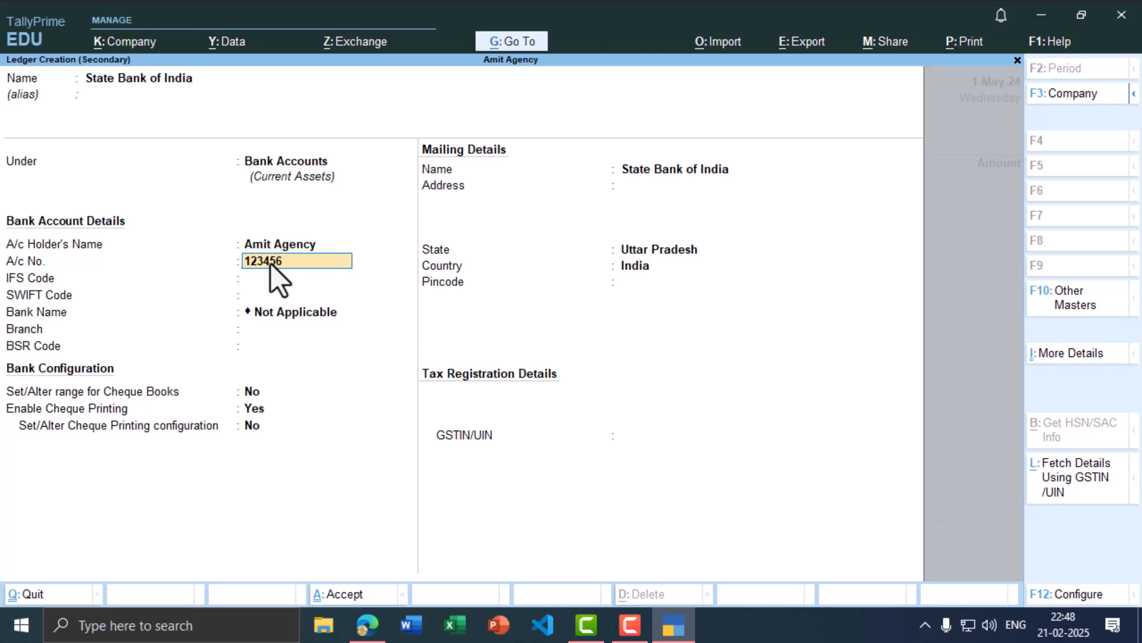
Step: Enter the account number and IFS code SBIN0011193, skip SWIFT, and set branch Madhuban
{"action": "type", "text": "0"}
{"action": "key", "text": "Return"}
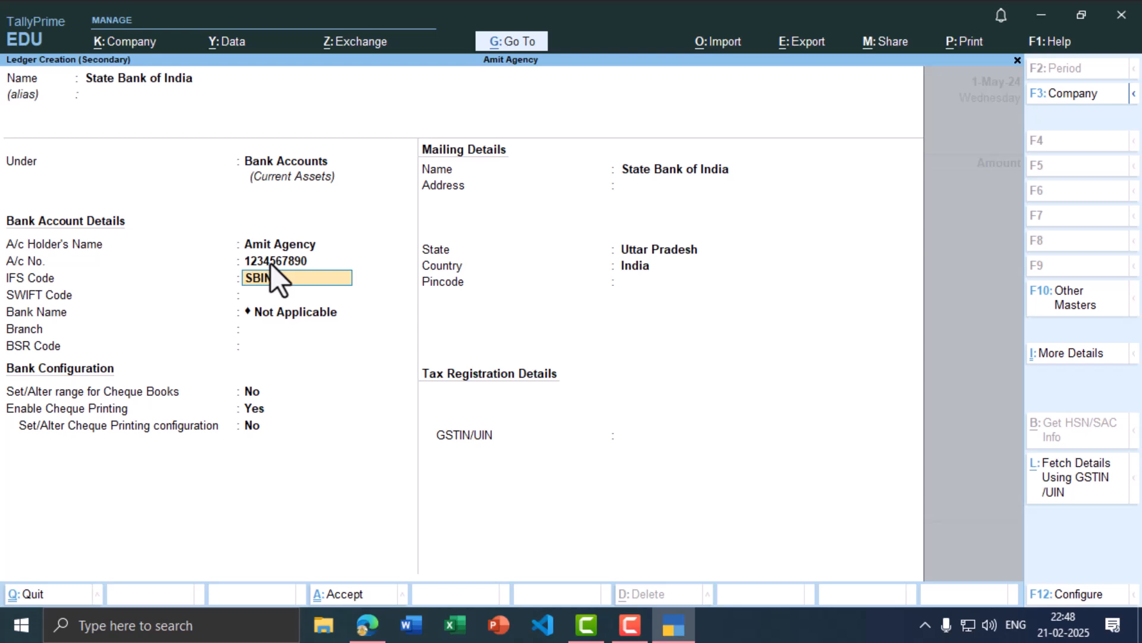
{"action": "type", "text": "SBIN0011193"}
{"action": "key", "text": "Return"}
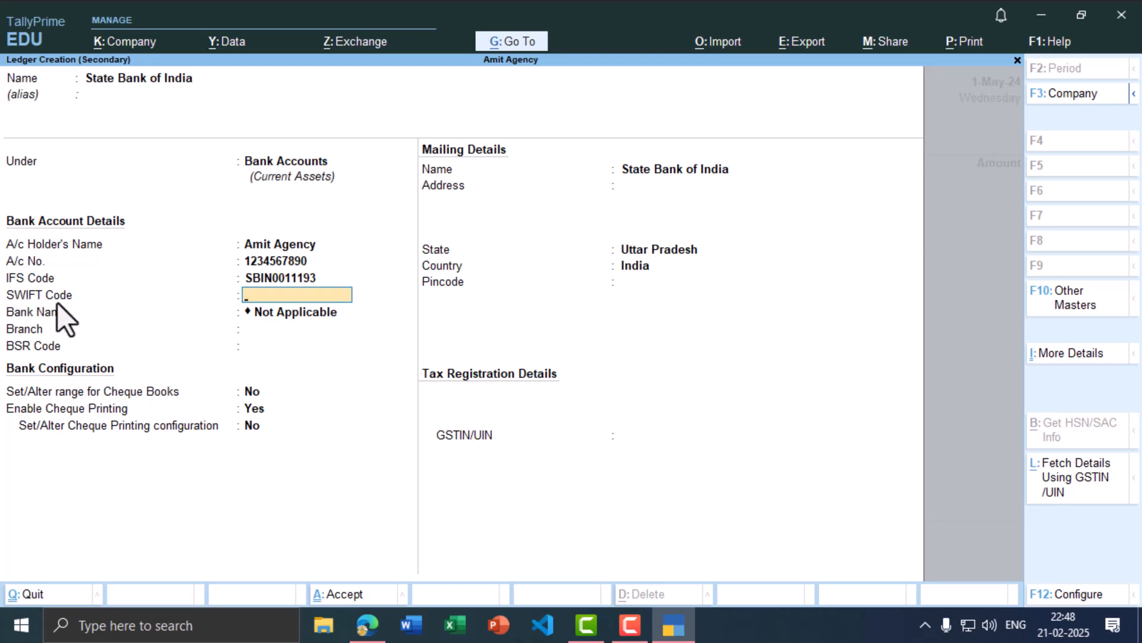
{"action": "key", "text": "Return"}
{"action": "key", "text": "Return"}
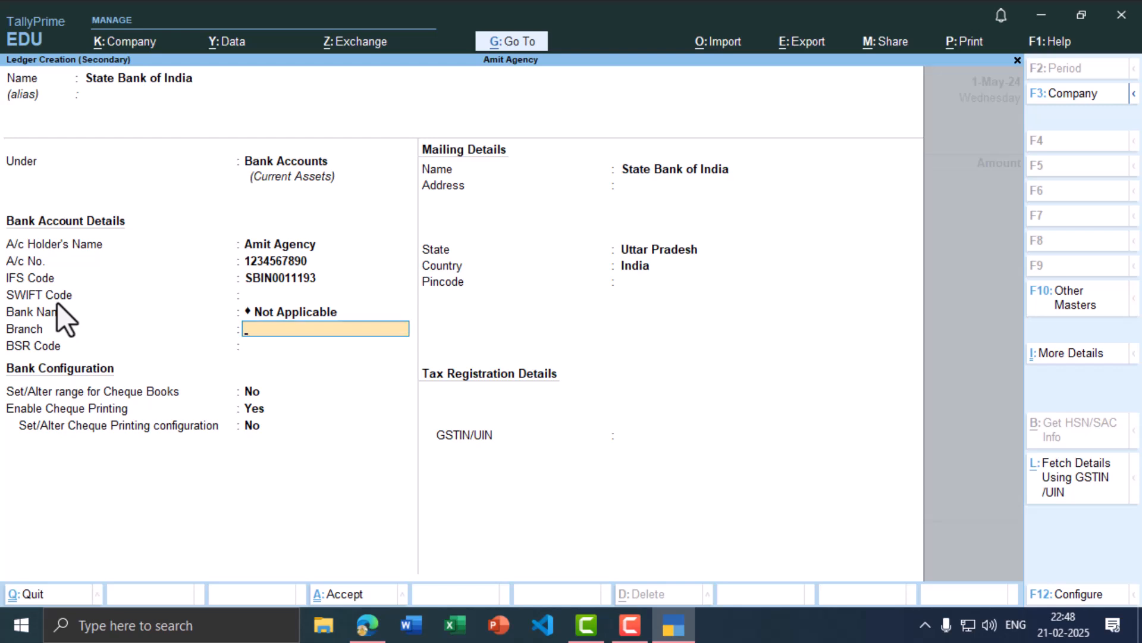
{"action": "key", "text": "BackSpace"}
{"action": "type", "text": "Madhuban"}
{"action": "key", "text": "Return"}
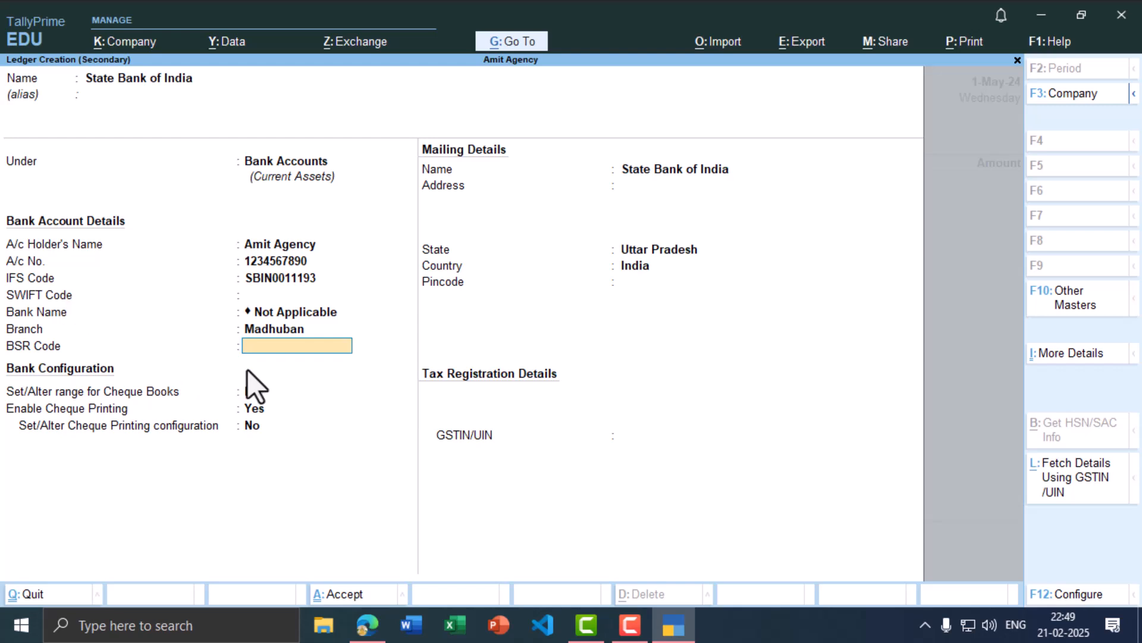
{"action": "key", "text": "ctrl"}
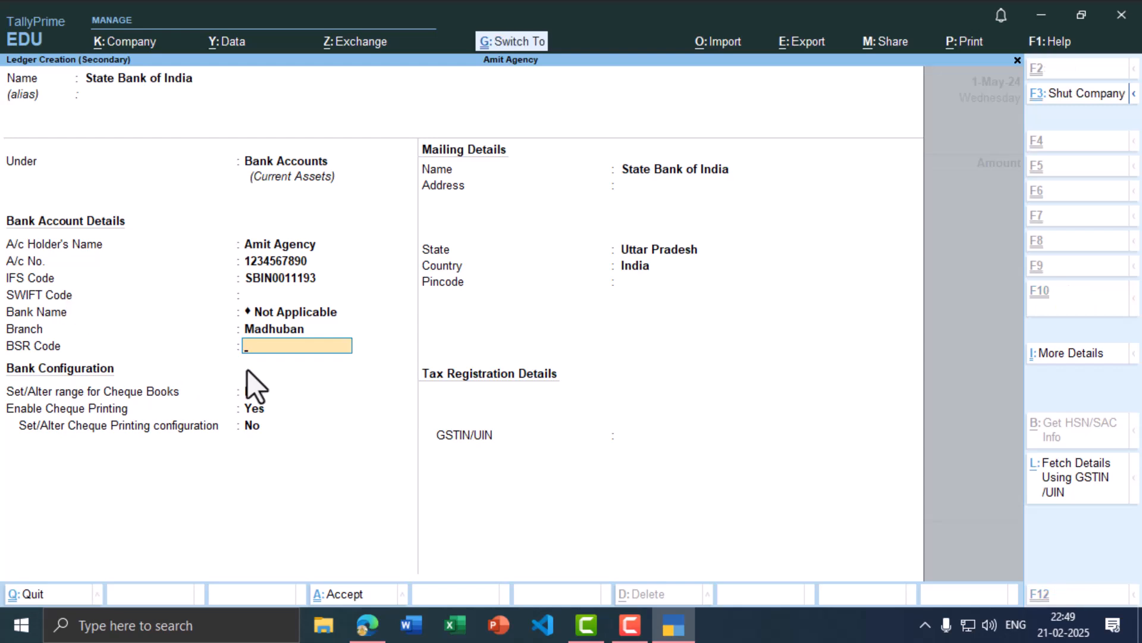
Step: Save the State Bank of India ledger
{"action": "key", "text": "ctrl+a"}
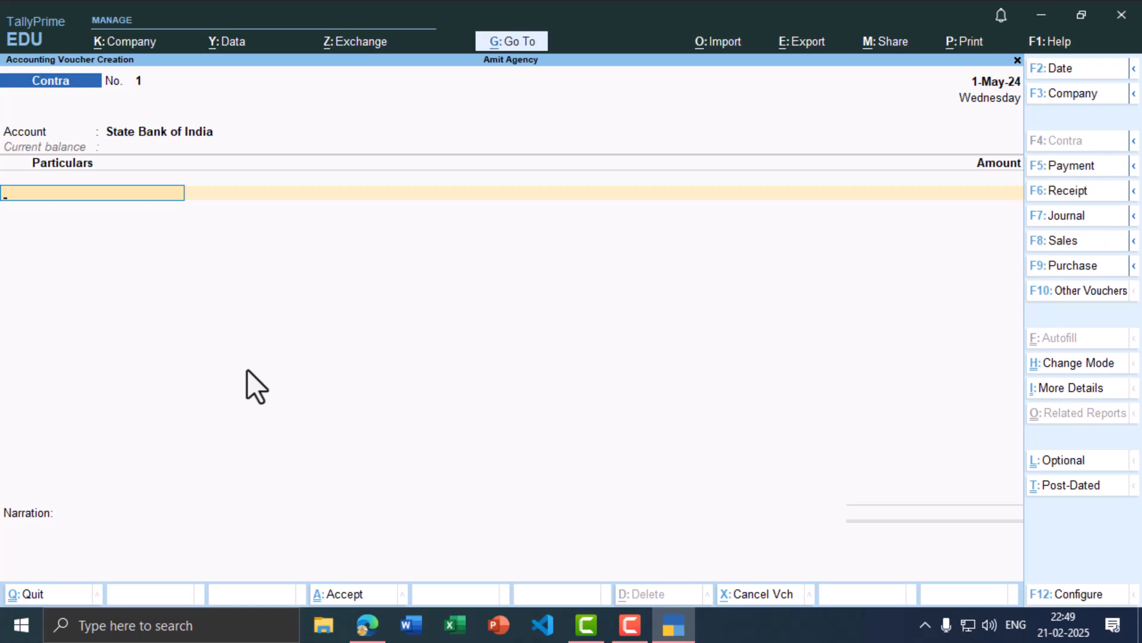
{"action": "key", "text": "alt+Tab"}
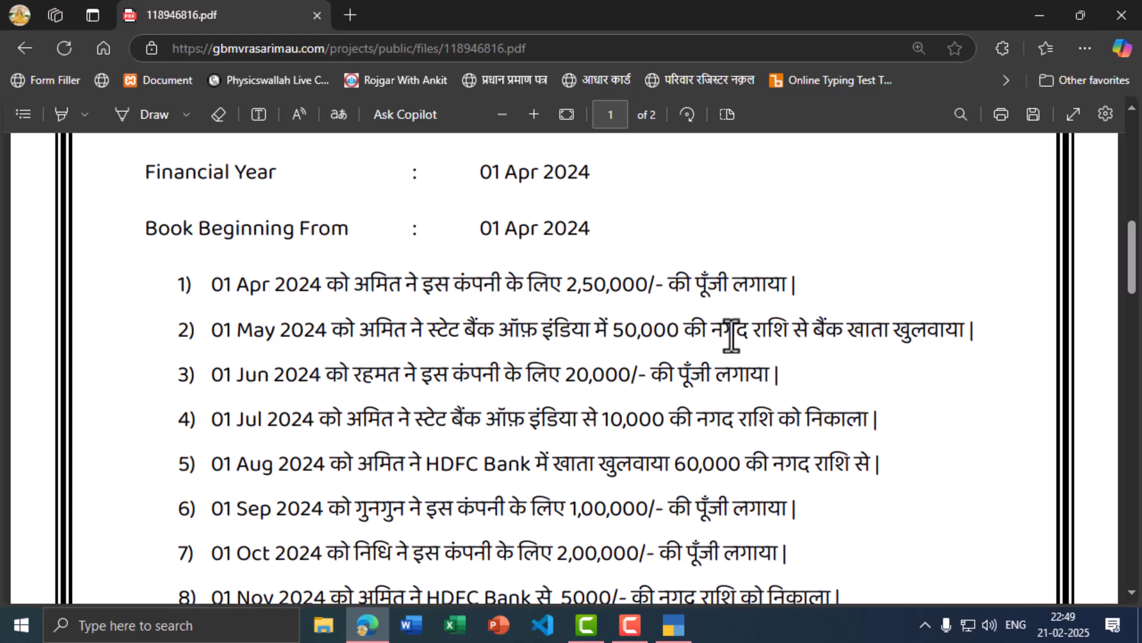
{"action": "key", "text": "alt+Tab"}
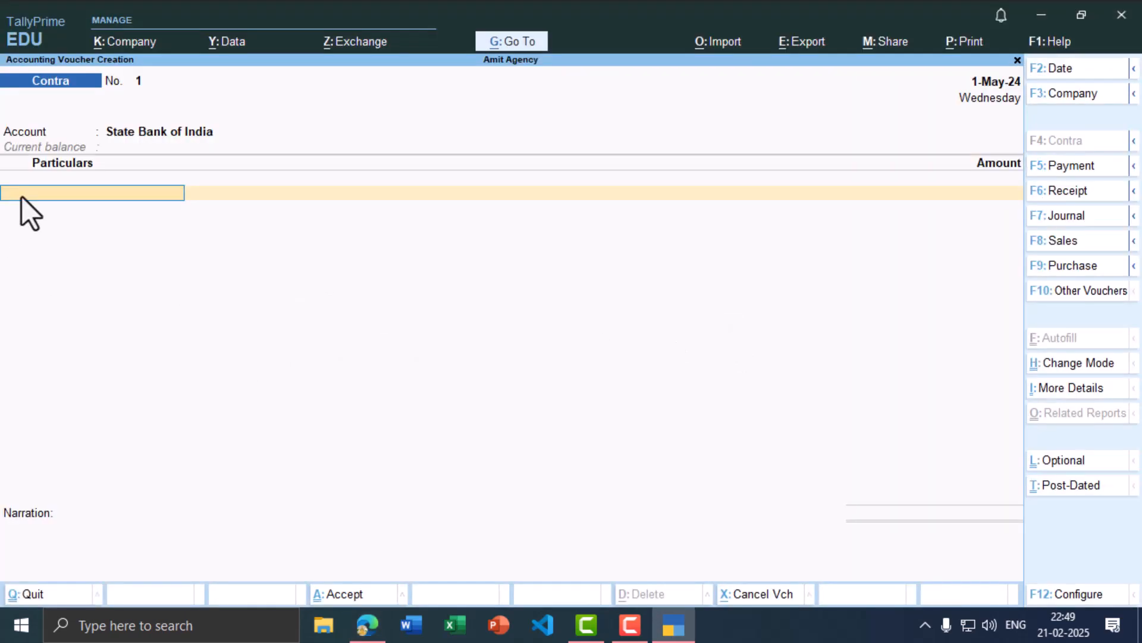
Step: Record Contra voucher 1 moving 50,000 from Cash into State Bank of India and save it
{"action": "type", "text": "Cas"}
{"action": "key", "text": "Return"}
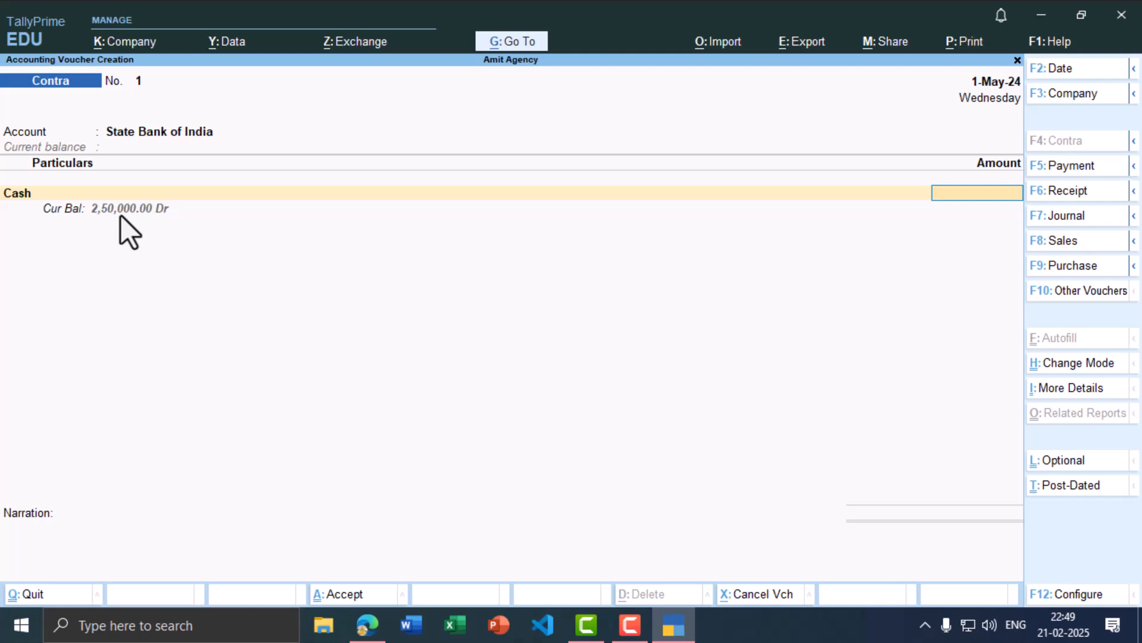
{"action": "type", "text": "50,0"}
{"action": "type", "text": "0000"}
{"action": "key", "text": "Return"}
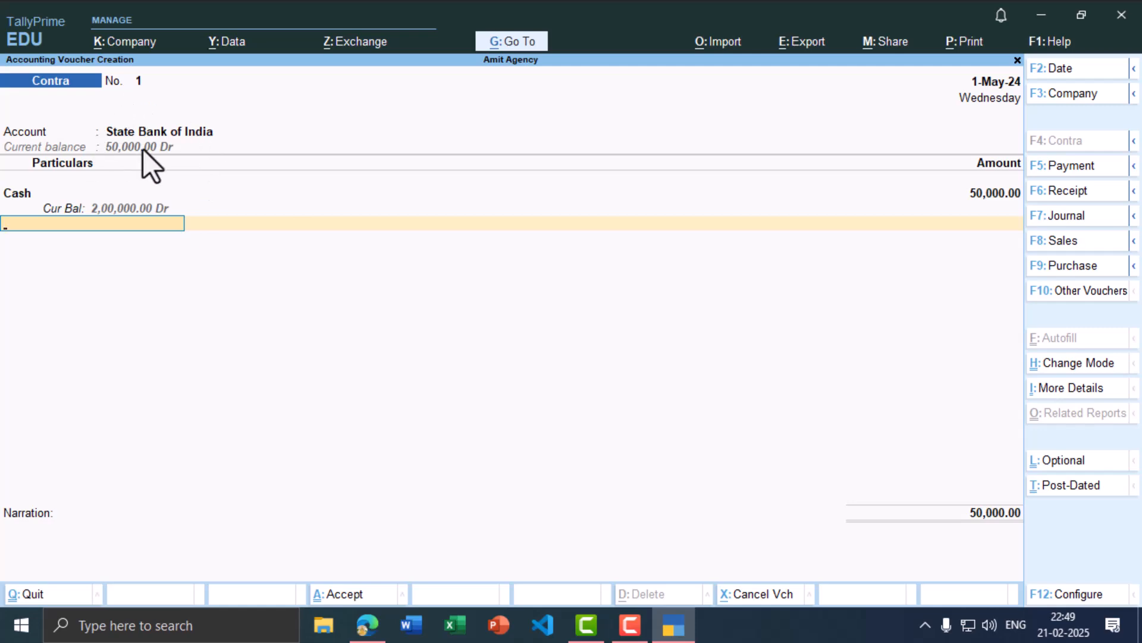
{"action": "key", "text": "ctrl"}
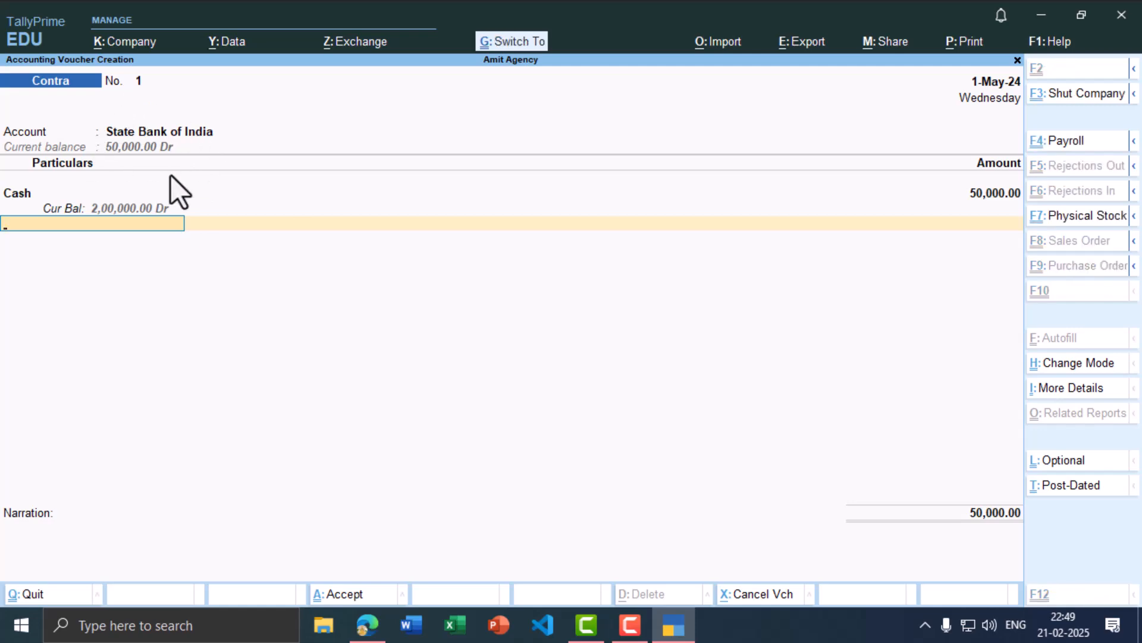
{"action": "key", "text": "ctrl+a"}
{"action": "key", "text": "alt+Tab"}
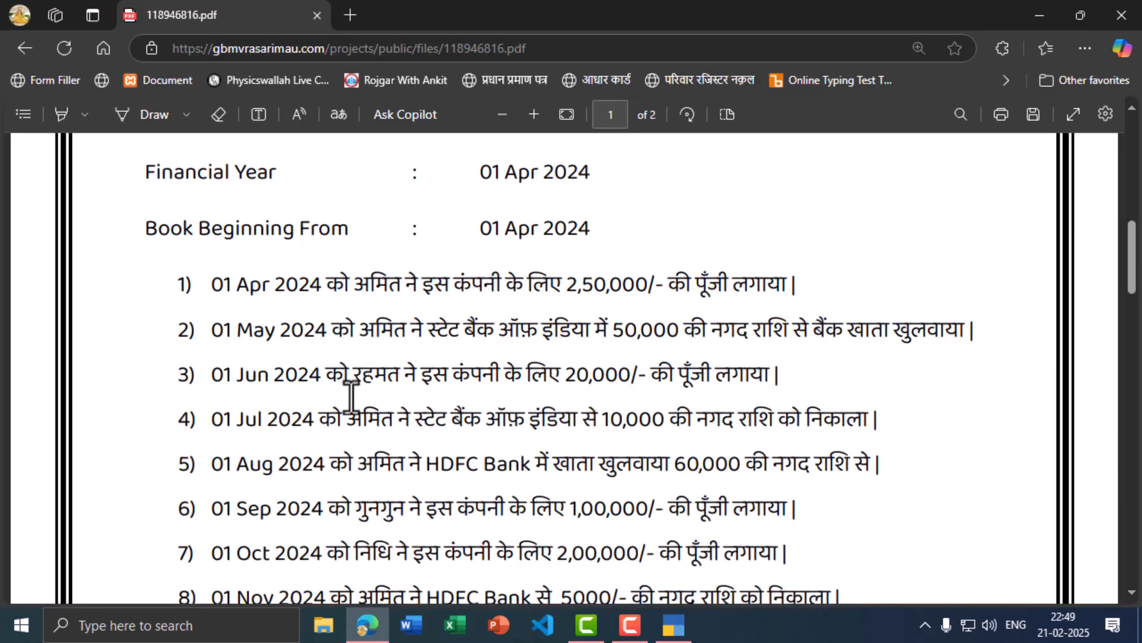
Step: Change the voucher date to 1 June 2024
{"action": "key", "text": "alt+Tab"}
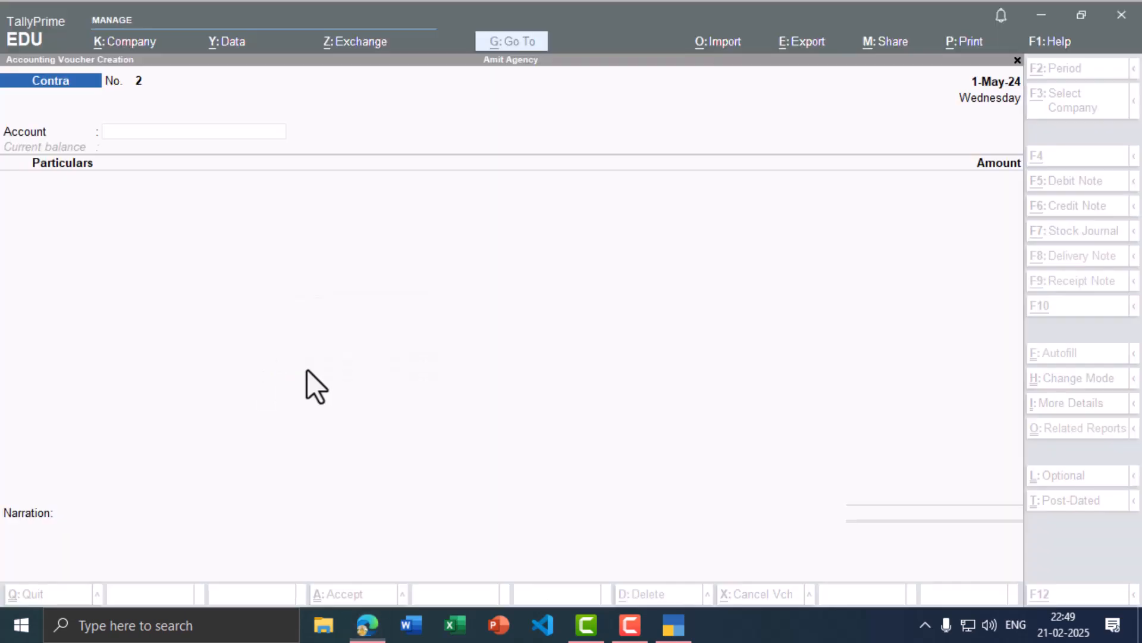
{"action": "key", "text": "F2"}
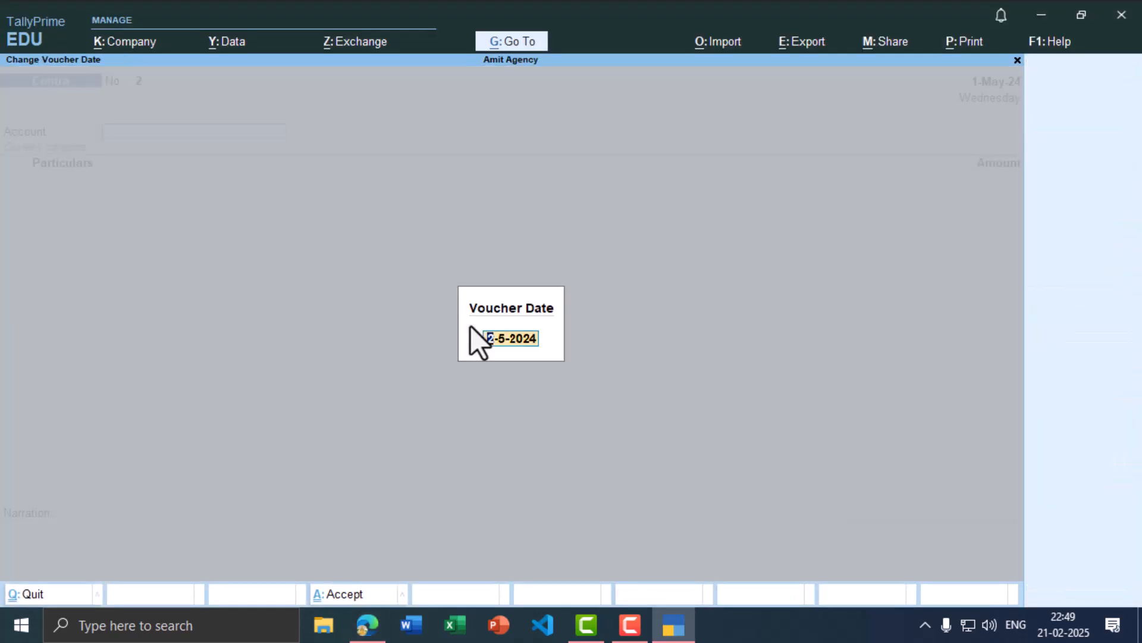
{"action": "type", "text": "1-65"}
{"action": "key", "text": "BackSpace"}
{"action": "key", "text": "Return"}
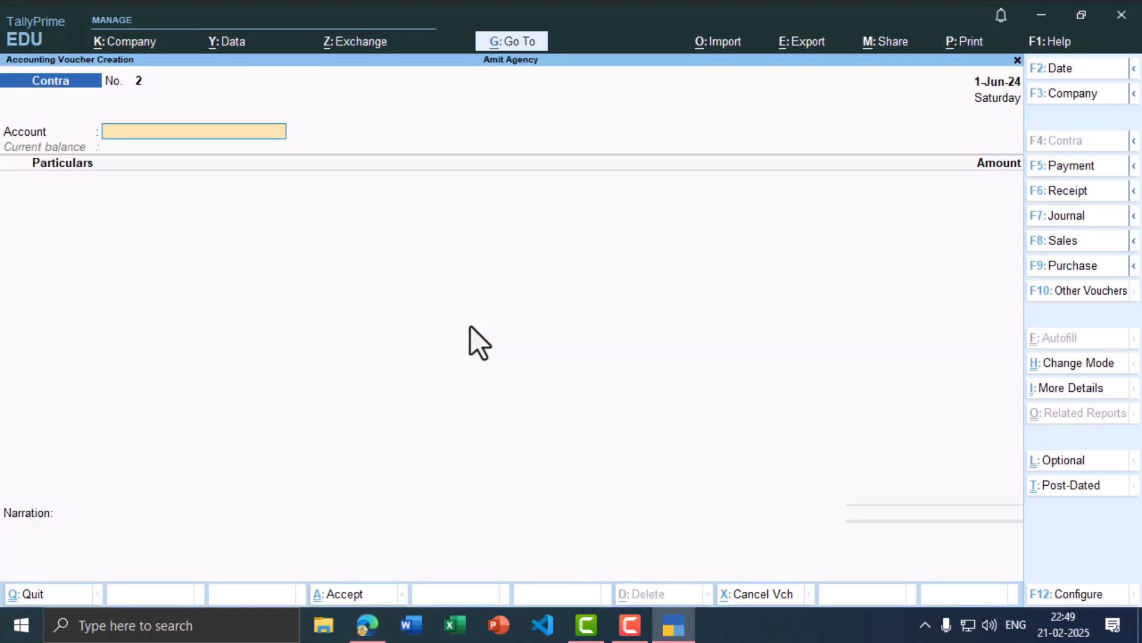
{"action": "key", "text": "alt+Tab"}
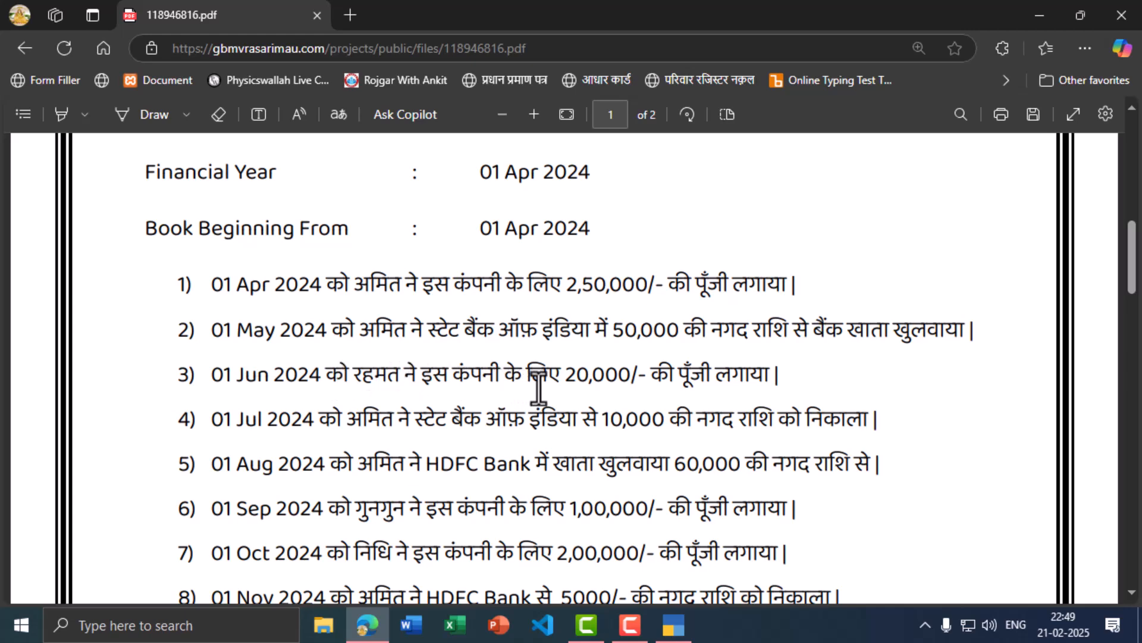
{"action": "key", "text": "alt+Tab"}
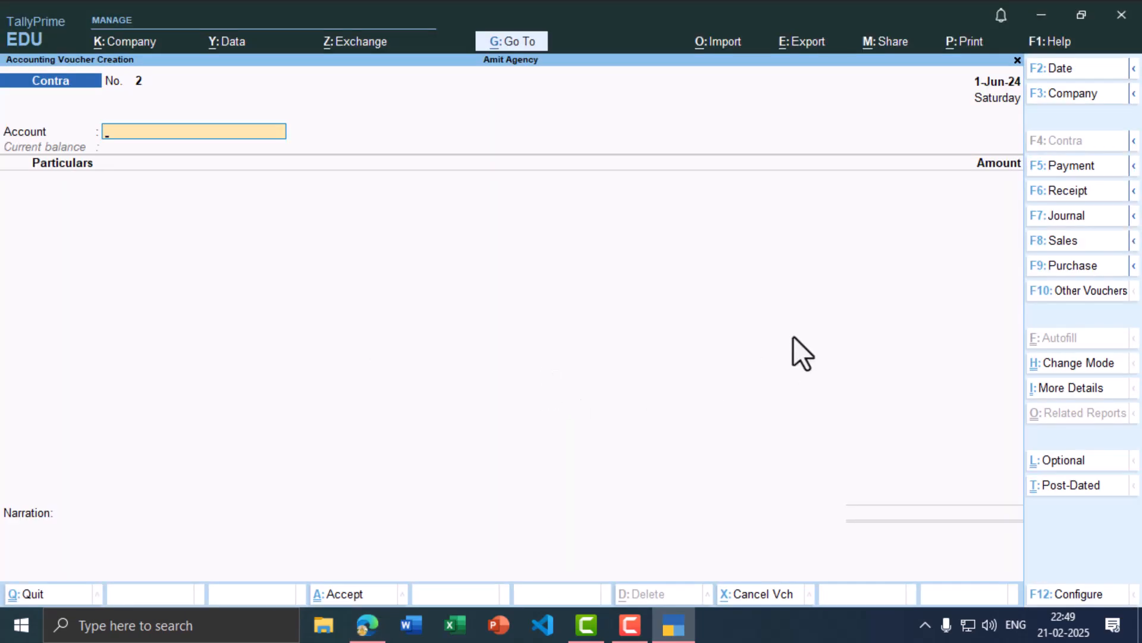
Step: Switch the voucher to Receipt with Cash as the receiving account
{"action": "left_click", "coordinate": [1061, 195]}
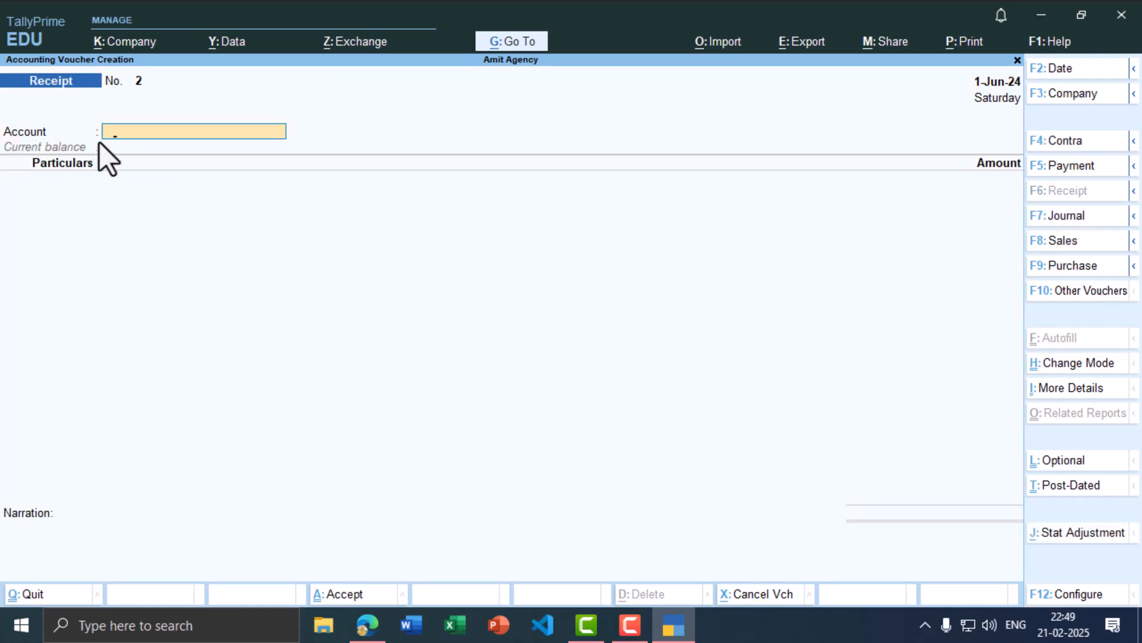
{"action": "type", "text": "Cas"}
{"action": "key", "text": "Return"}
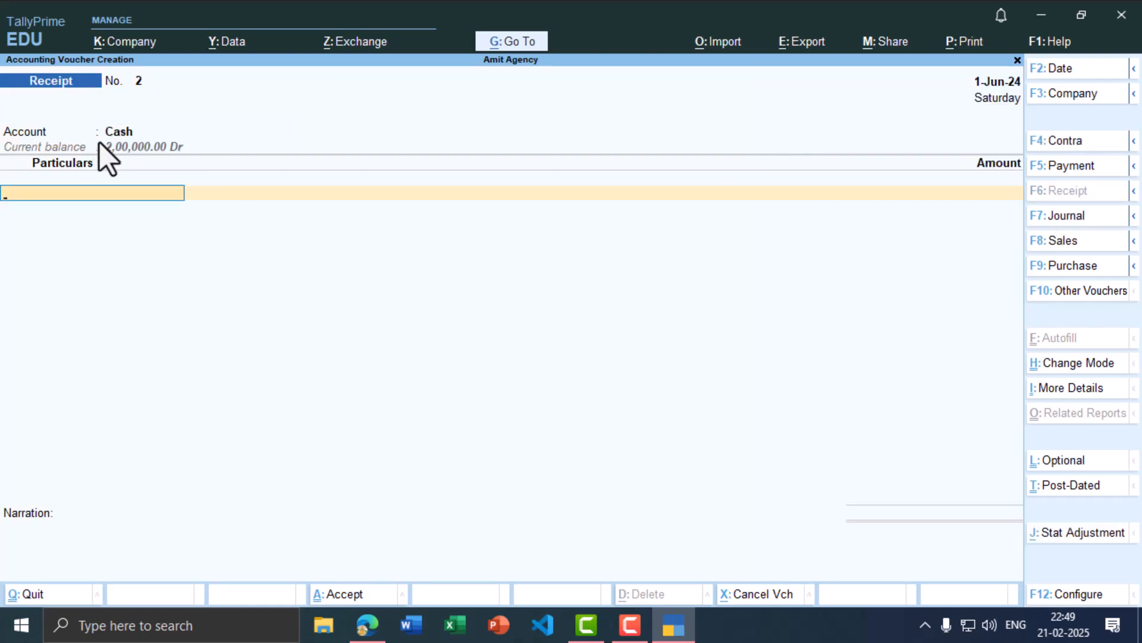
{"action": "key", "text": "alt+Tab"}
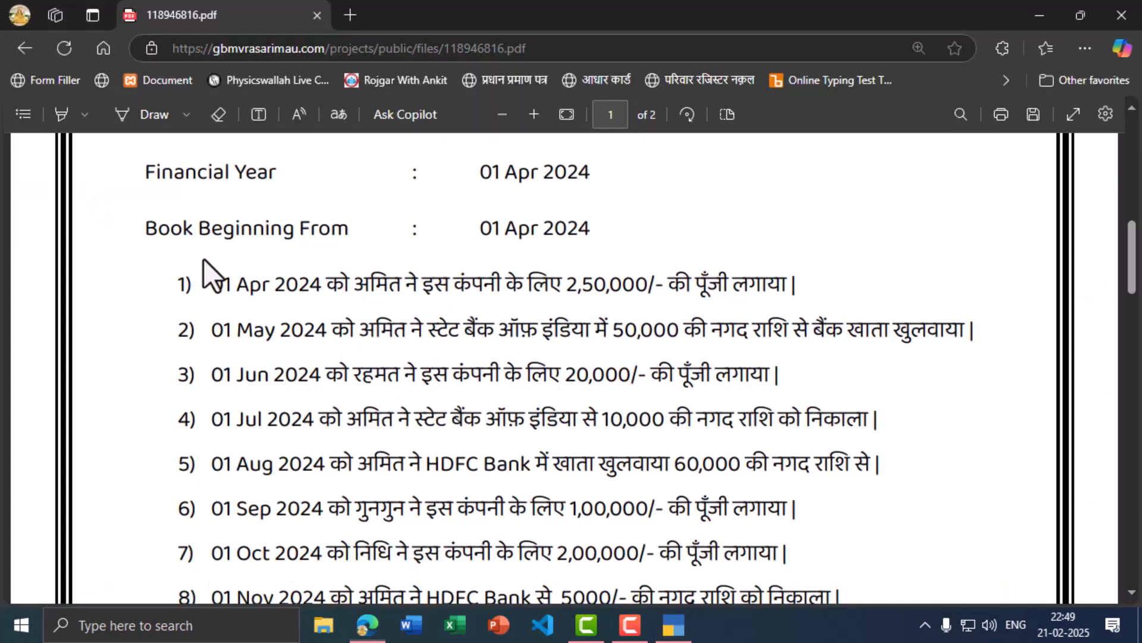
{"action": "key", "text": "alt+Tab"}
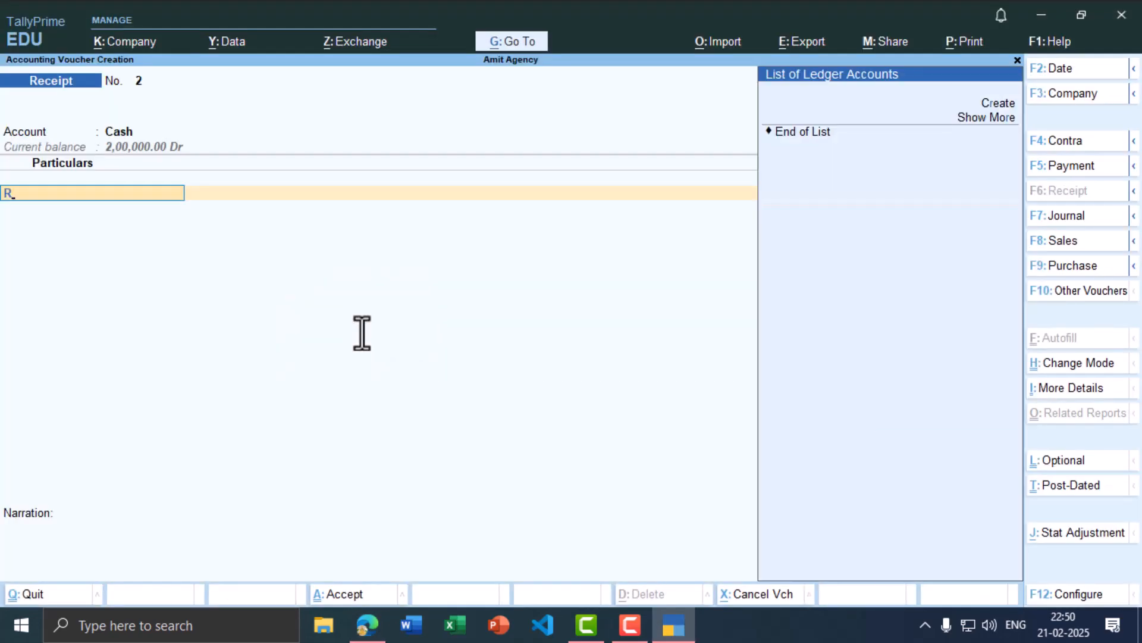
Step: Create the partner's capital ledger under Capital Account as the receipt's particulars
{"action": "type", "text": "r"}
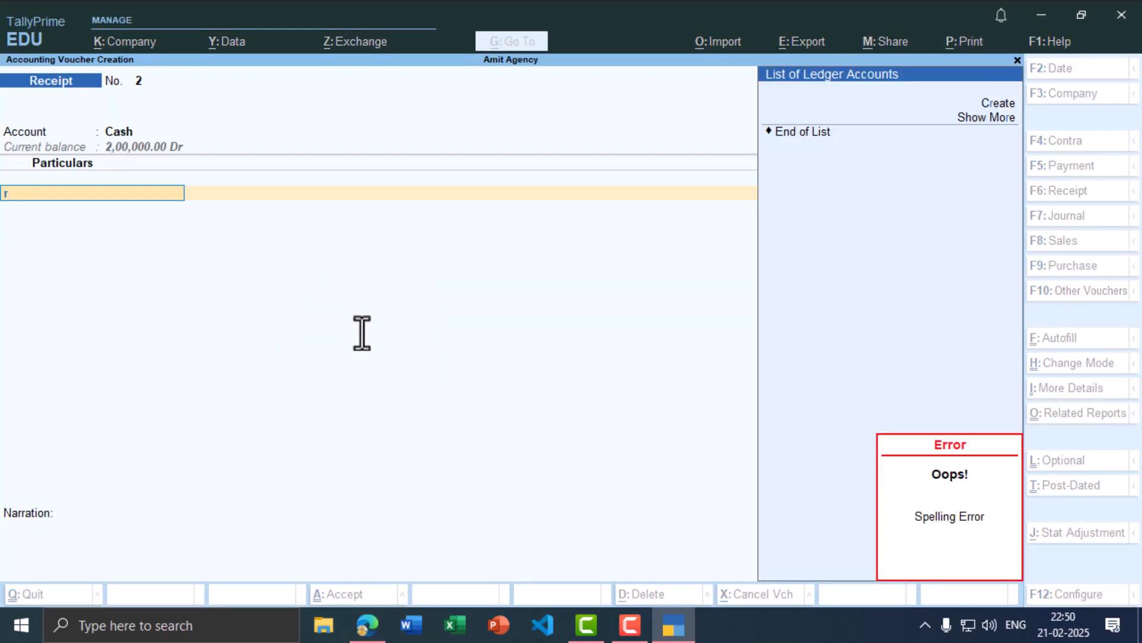
{"action": "key", "text": "alt+c"}
{"action": "type", "text": "Raha"}
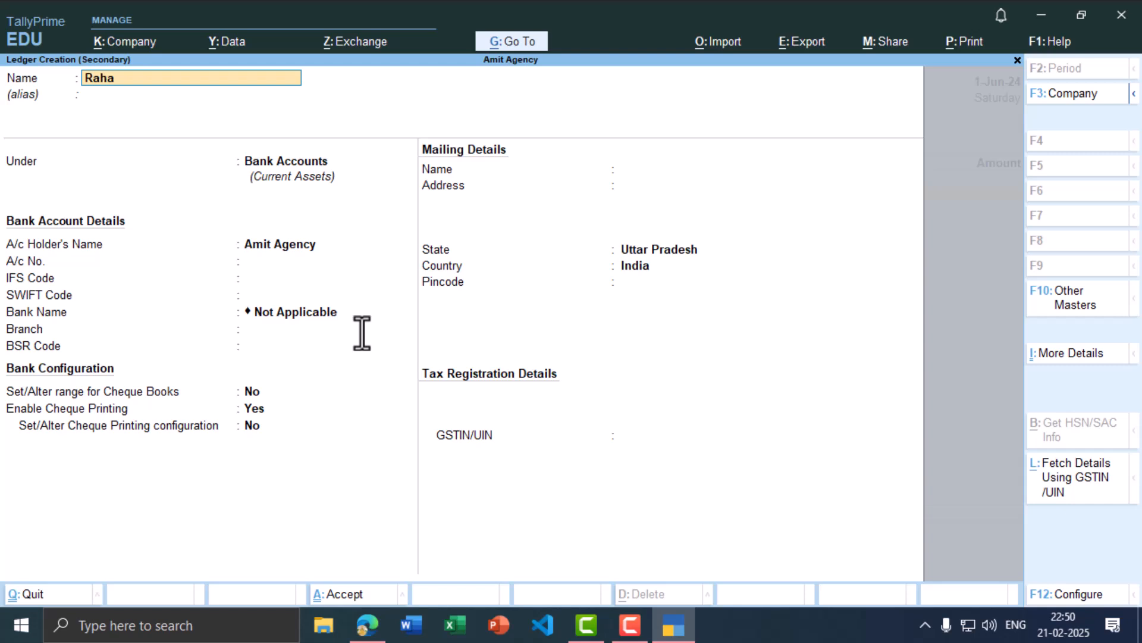
{"action": "type", "text": "mat Capital a/c"}
{"action": "key", "text": "Return"}
{"action": "key", "text": "Return"}
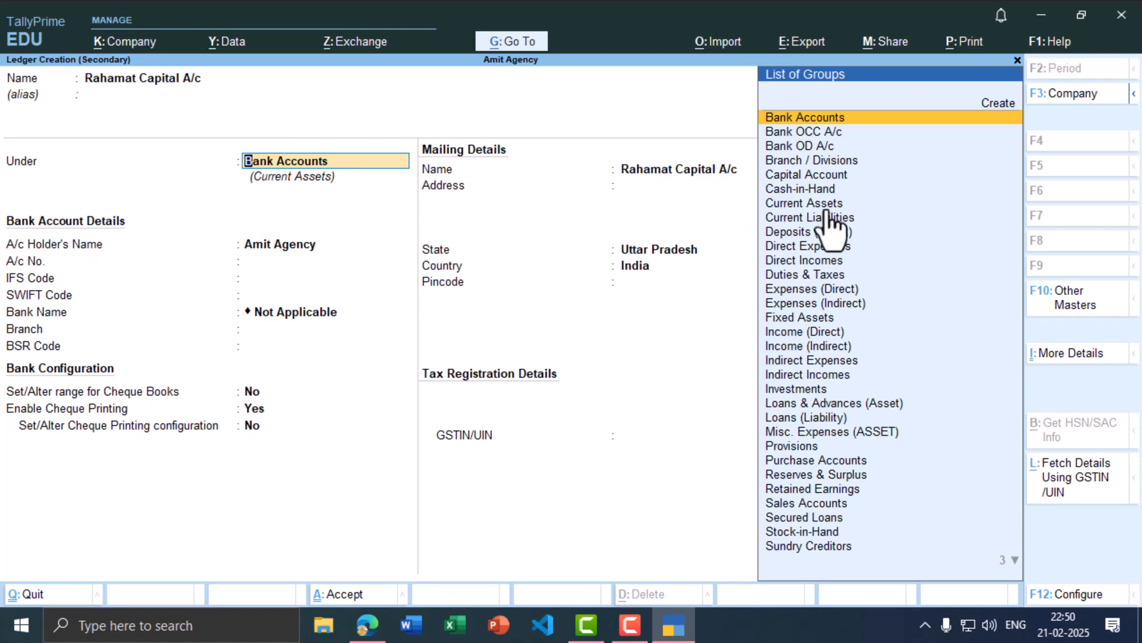
{"action": "left_click", "coordinate": [827, 176]}
{"action": "key", "text": "Return"}
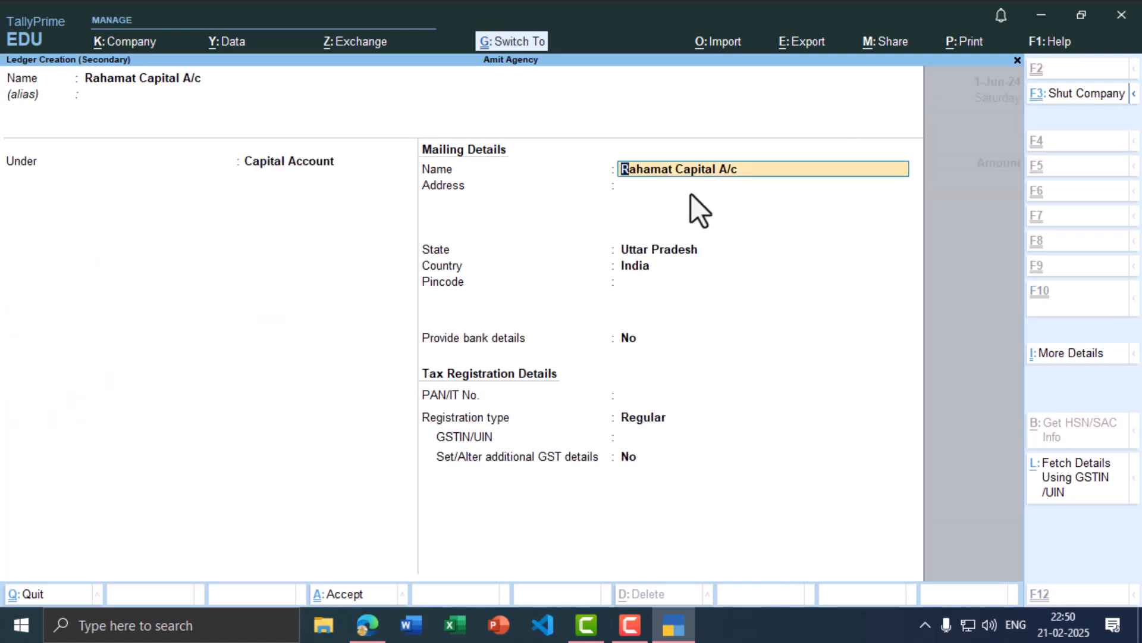
{"action": "key", "text": "ctrl+a"}
Step: Enter 20,000 and save Receipt voucher 2
{"action": "key", "text": "alt+Tab"}
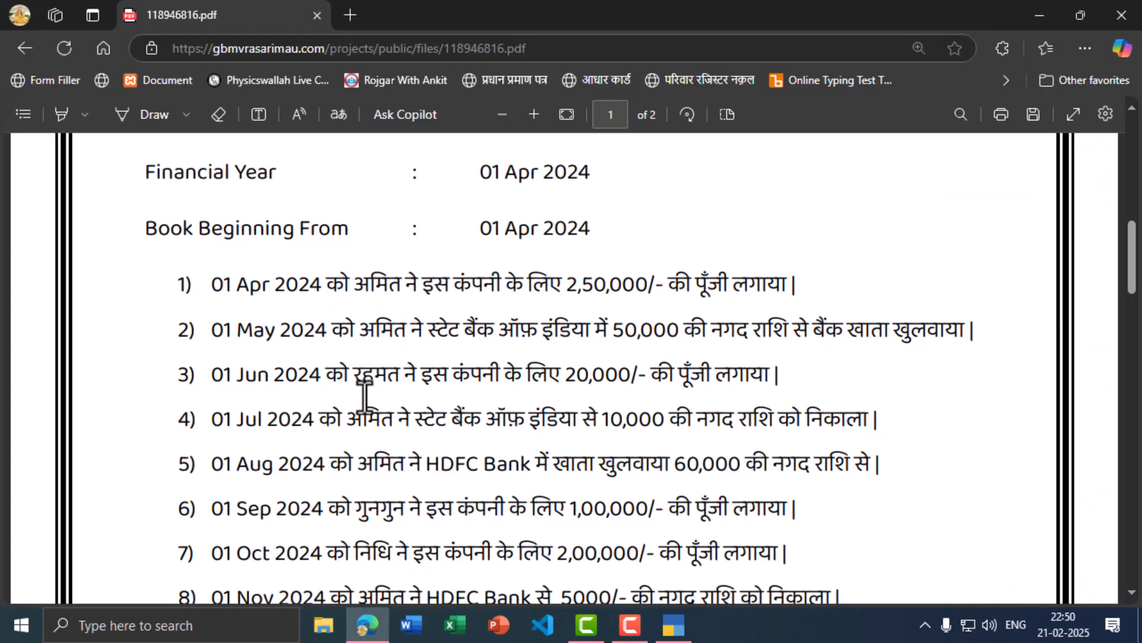
{"action": "key", "text": "alt+Tab"}
{"action": "type", "text": "2"}
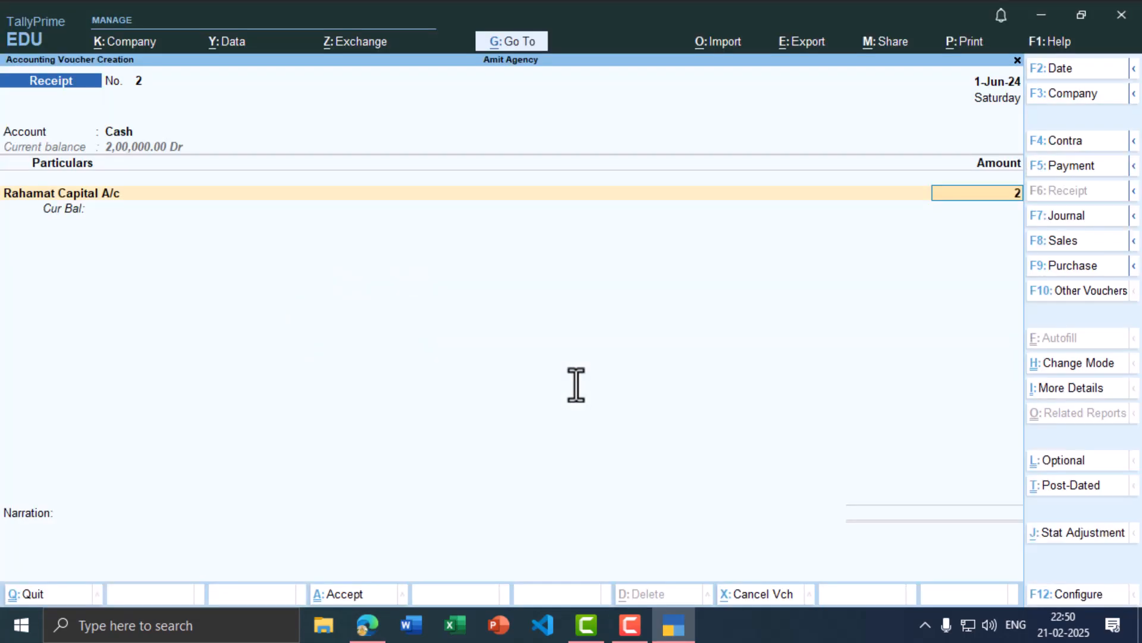
{"action": "type", "text": "0,00000"}
{"action": "key", "text": "Return"}
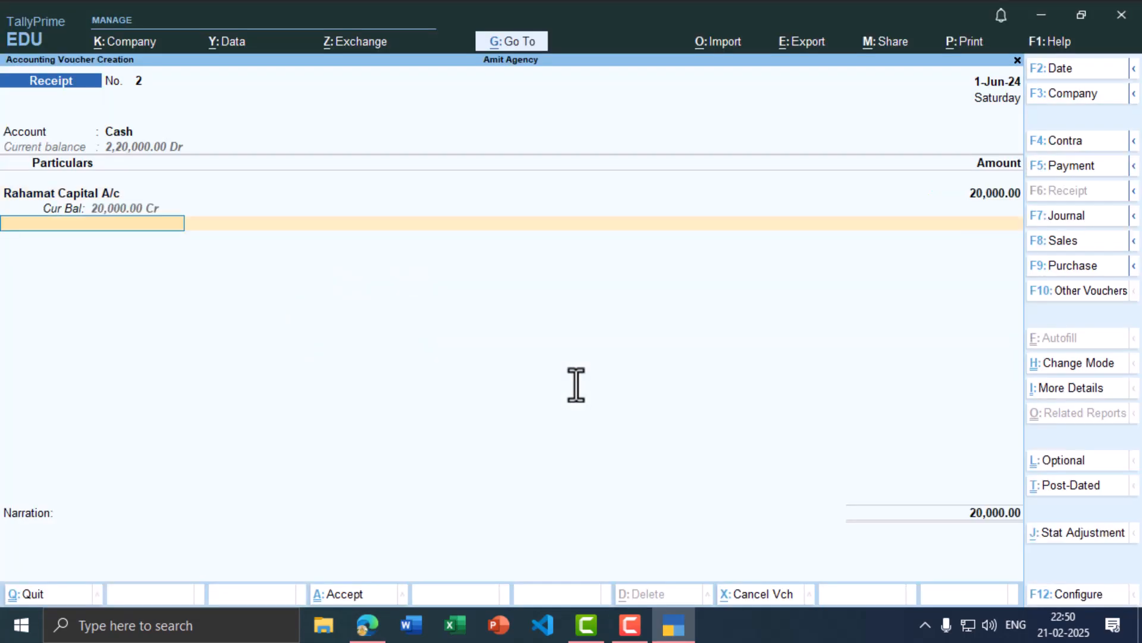
{"action": "key", "text": "ctrl"}
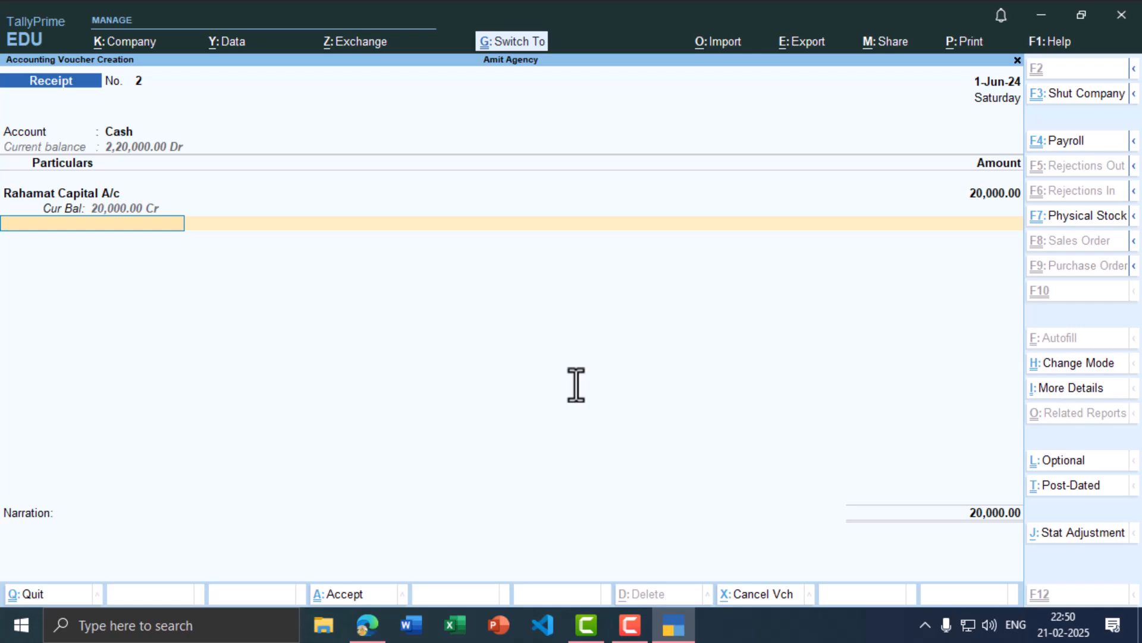
{"action": "key", "text": "ctrl+a"}
{"action": "key", "text": "alt+Tab"}
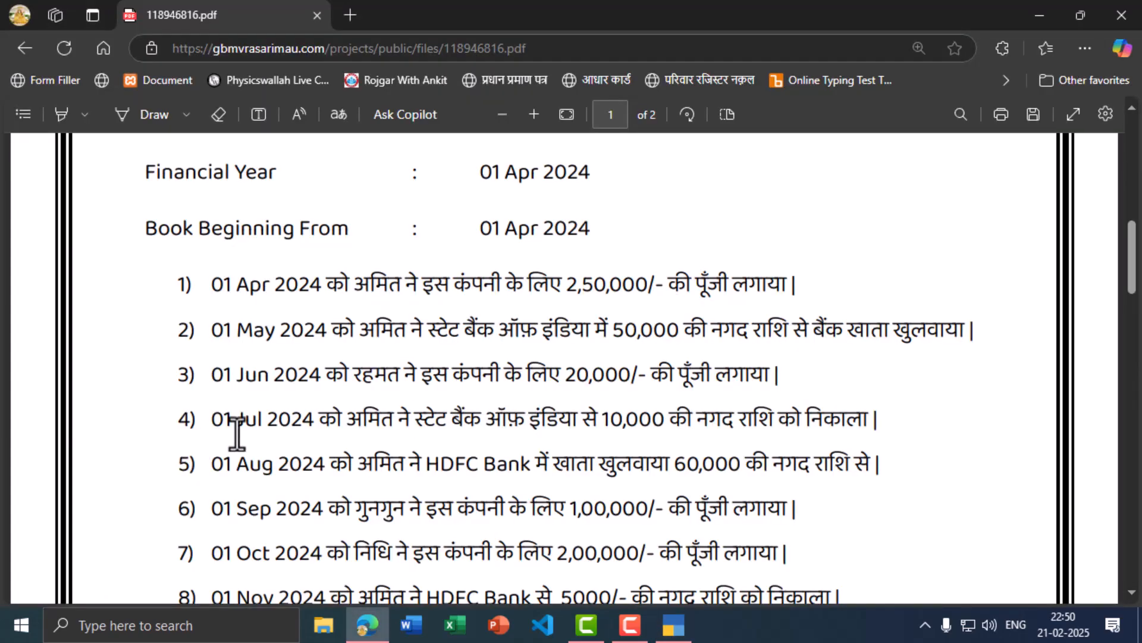
{"action": "key", "text": "alt+Tab"}
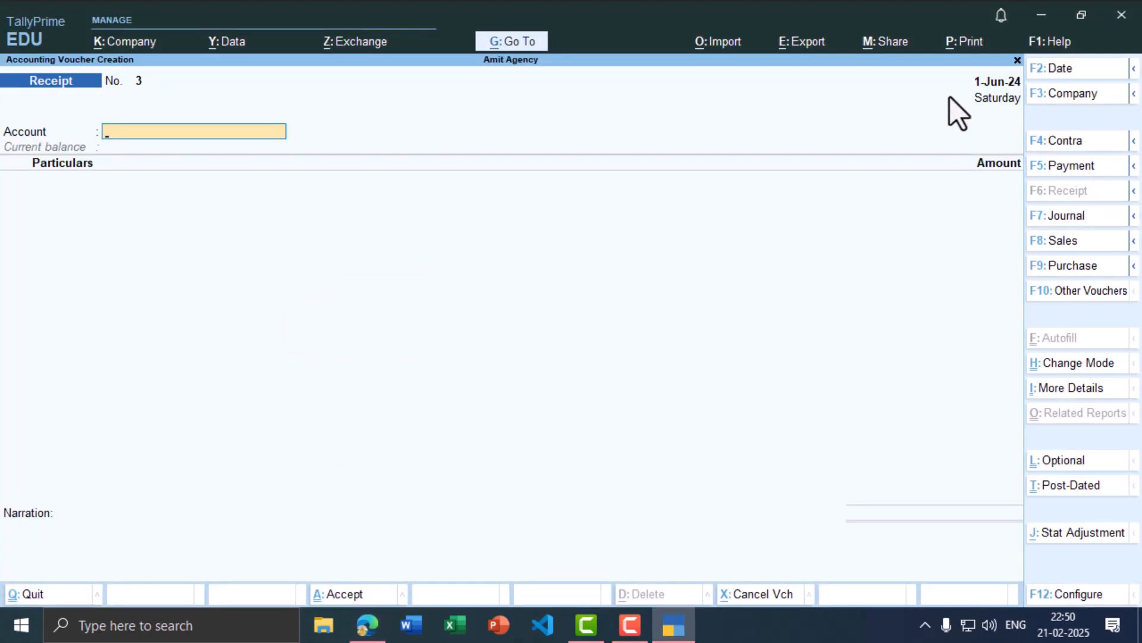
Step: Date the blank voucher 1 July 2024 and review the July transaction in the PDF
{"action": "key", "text": "F2"}
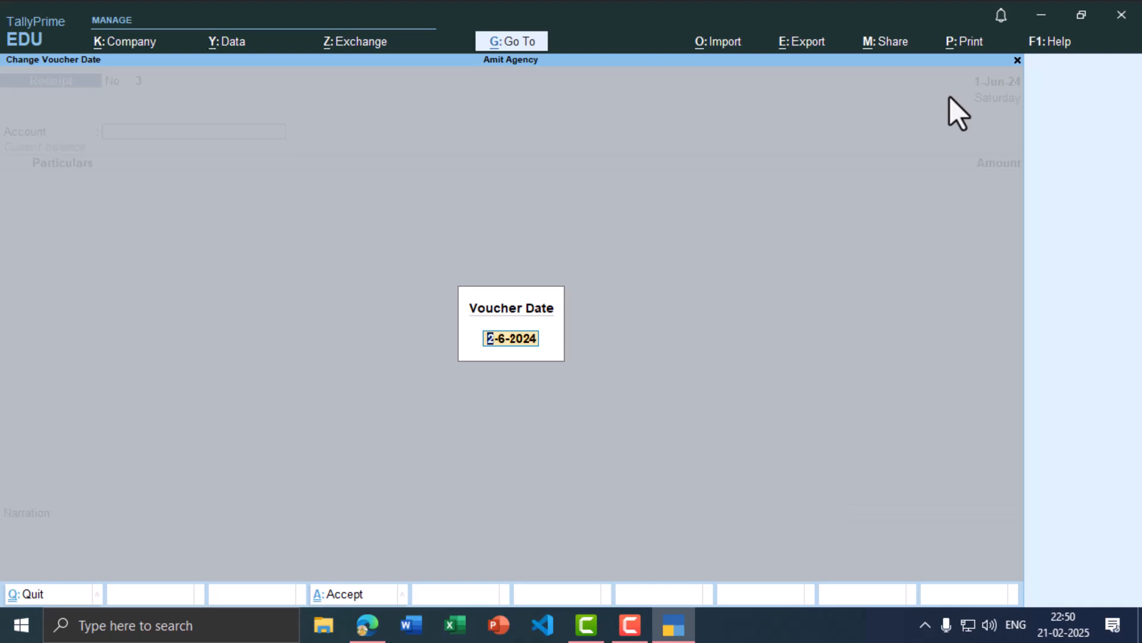
{"action": "type", "text": "1-7"}
{"action": "key", "text": "Return"}
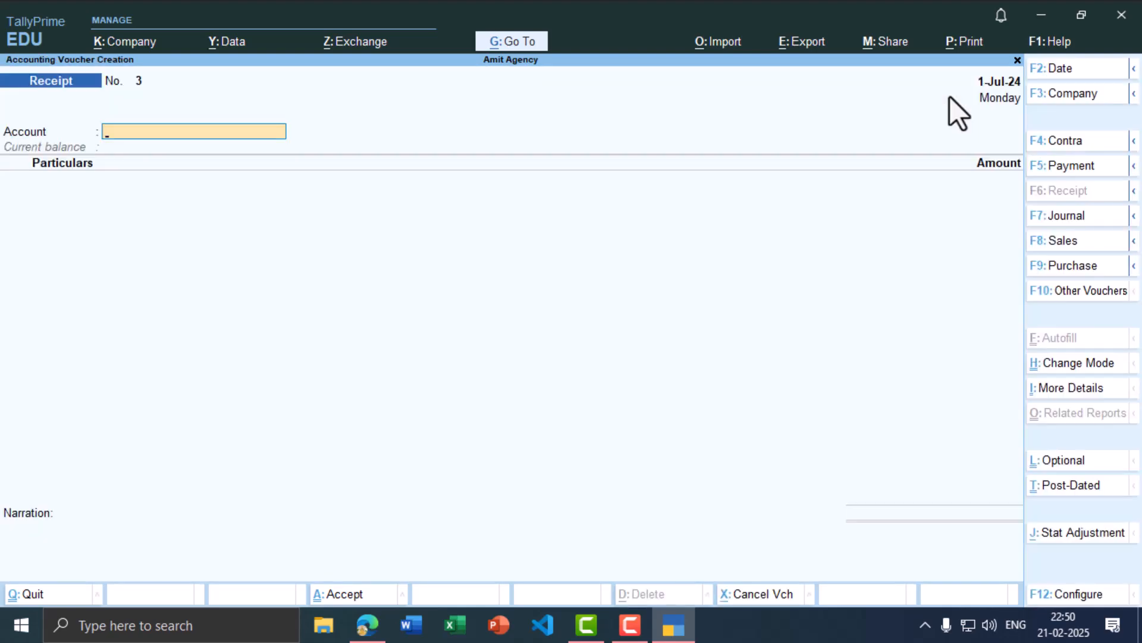
{"action": "key", "text": "alt+Tab"}
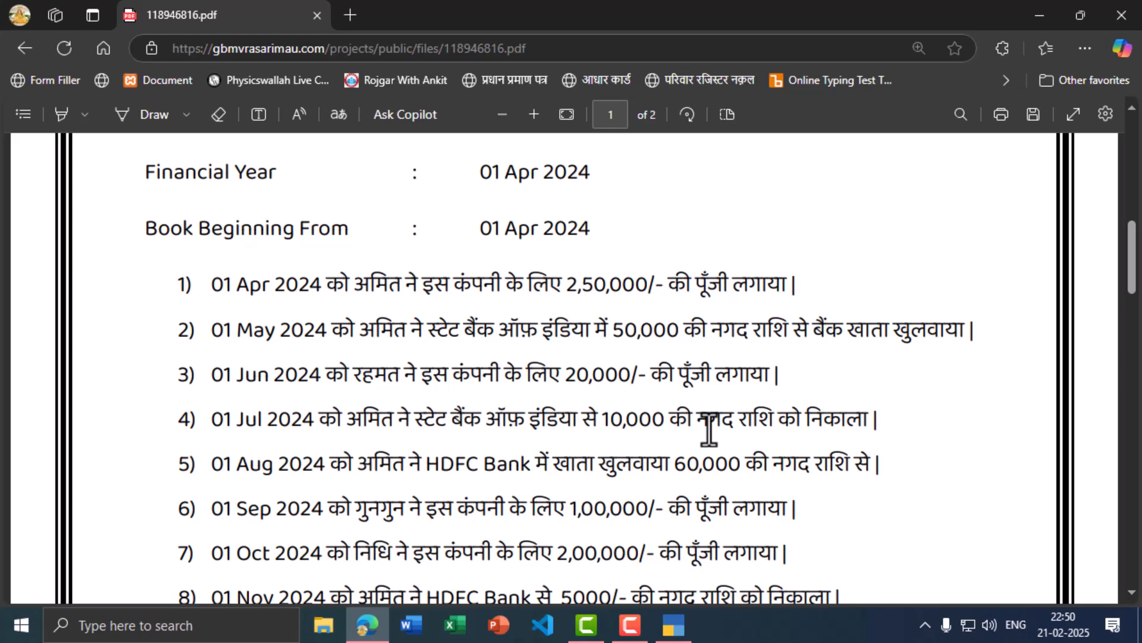
{"action": "key", "text": "alt+Tab"}
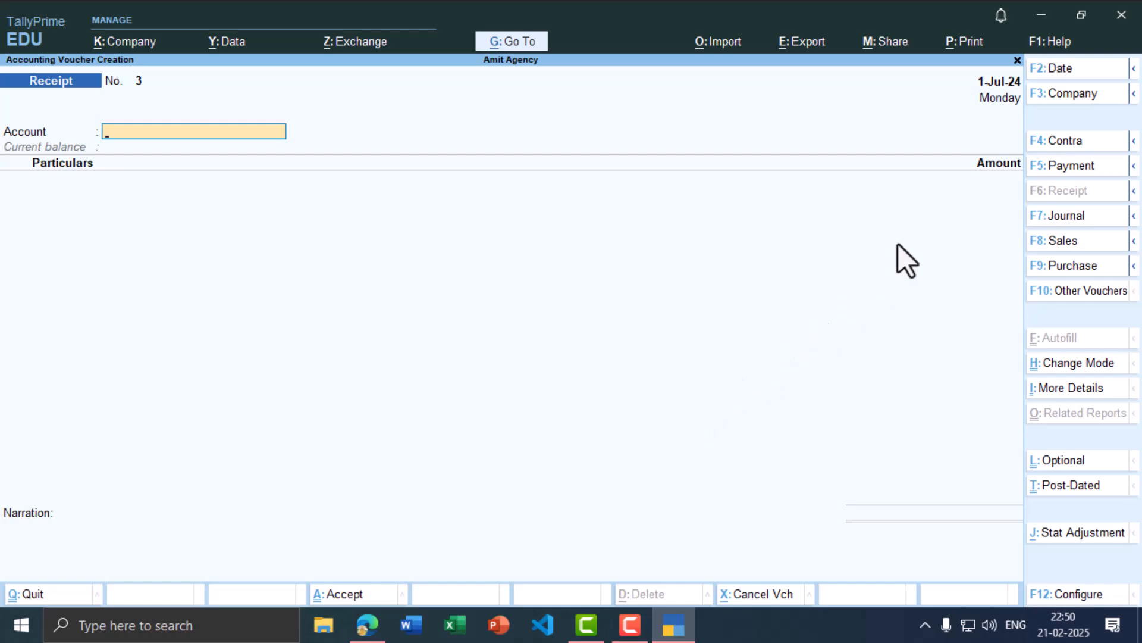
Step: Switch to a Contra voucher with Cash as the account
{"action": "left_click", "coordinate": [1052, 143]}
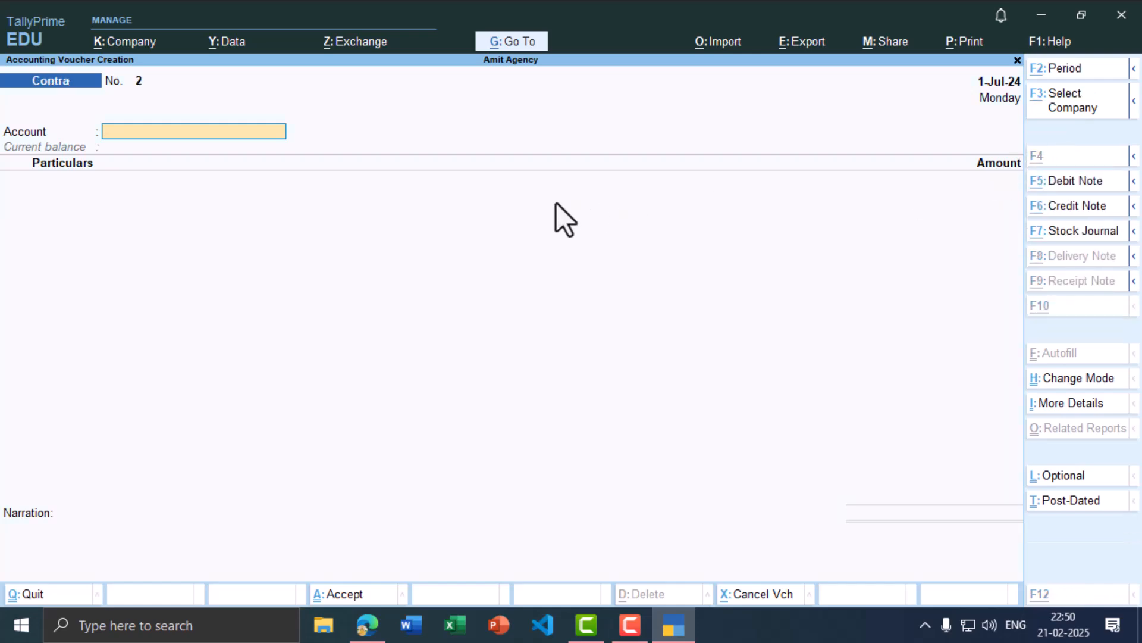
{"action": "key", "text": "alt+Tab"}
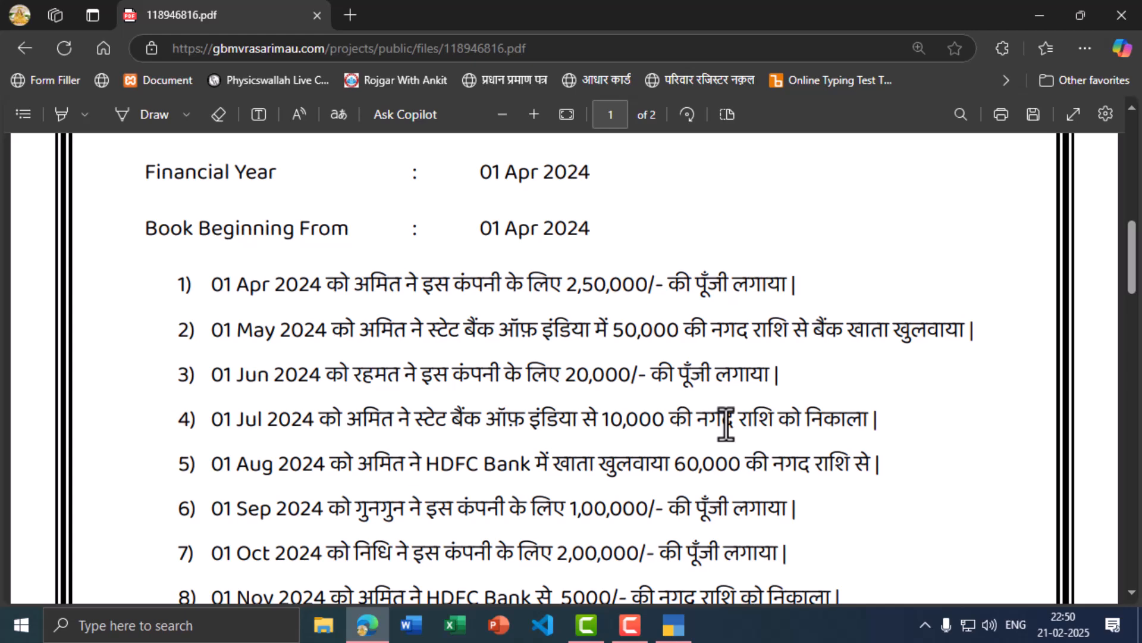
{"action": "key", "text": "alt+Tab"}
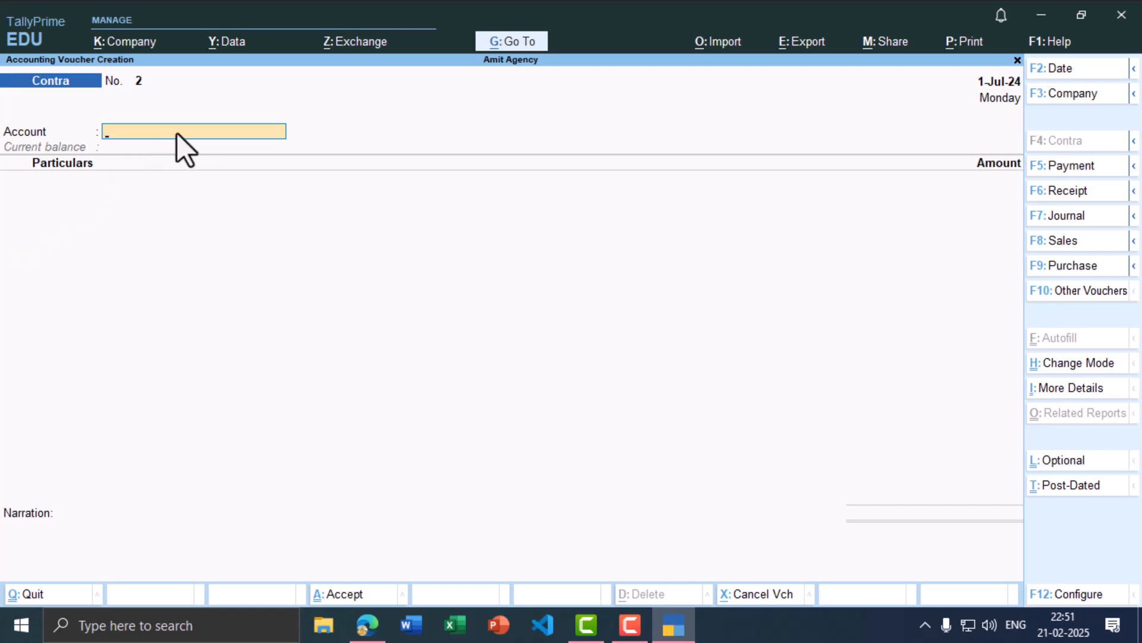
{"action": "type", "text": "Cas"}
{"action": "key", "text": "Return"}
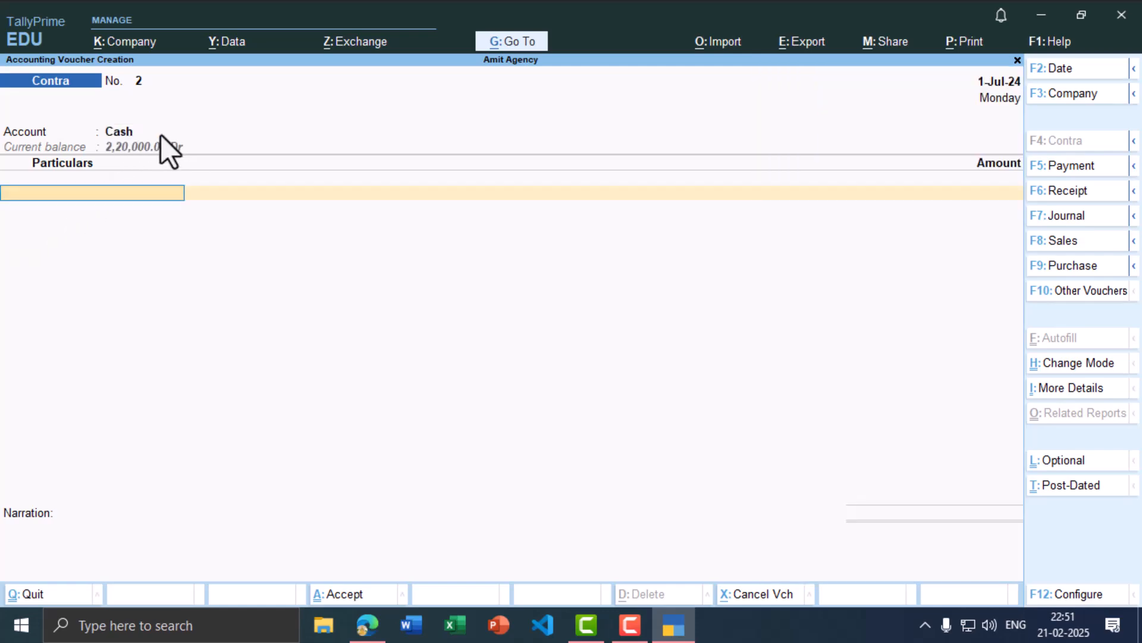
Step: Enter State Bank of India for 10,000 with Cheque bank allocation, and save the contra
{"action": "key", "text": "alt+Tab"}
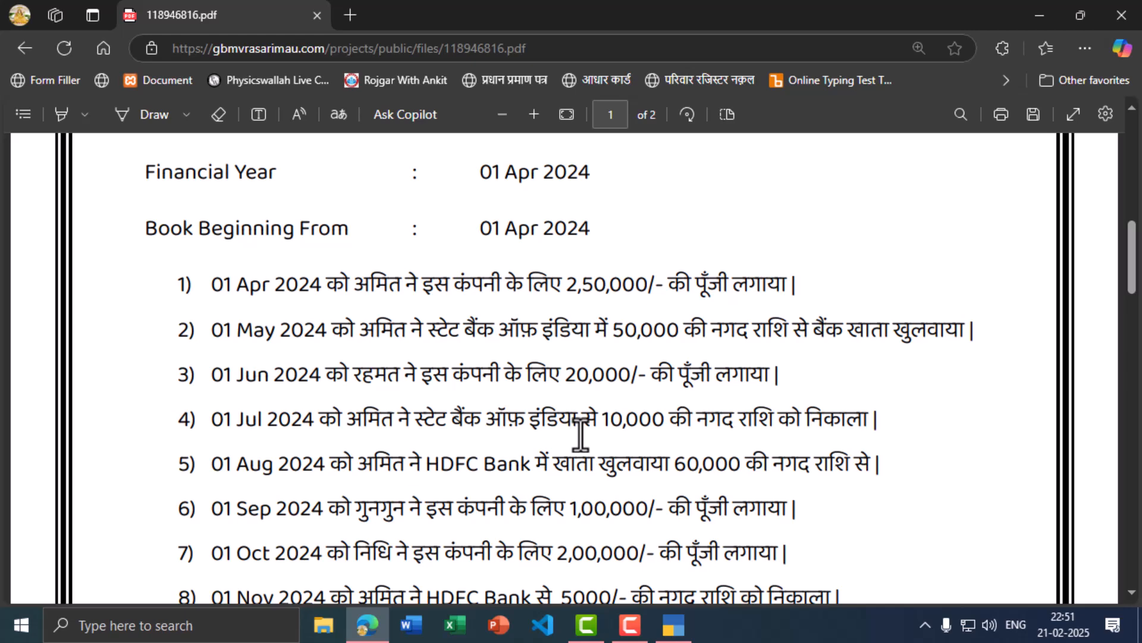
{"action": "key", "text": "alt+Tab"}
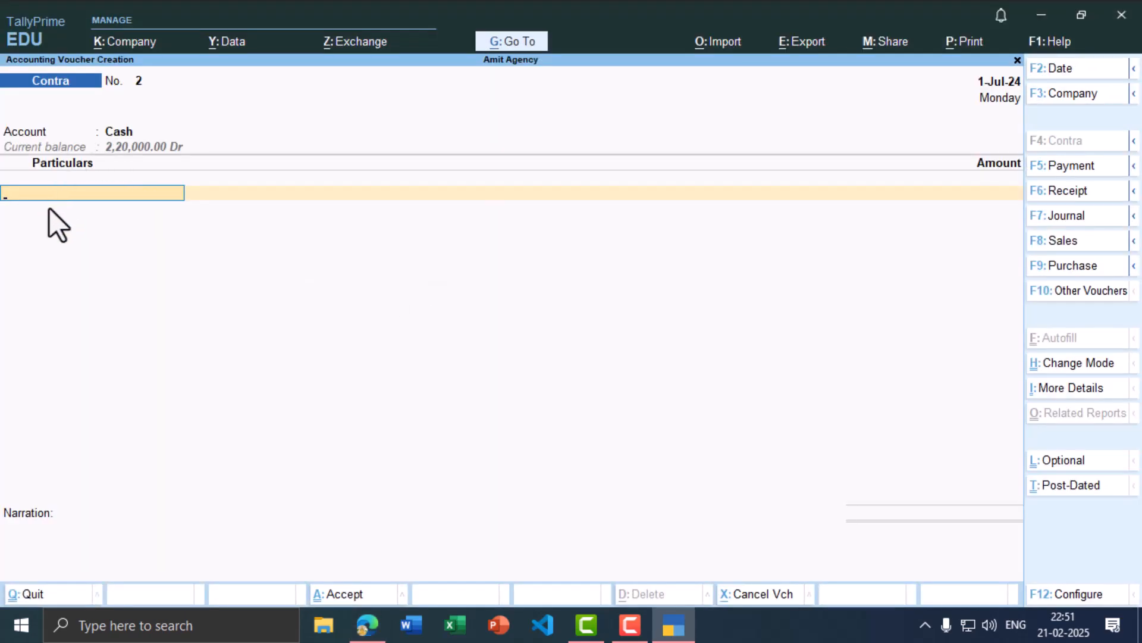
{"action": "type", "text": "State"}
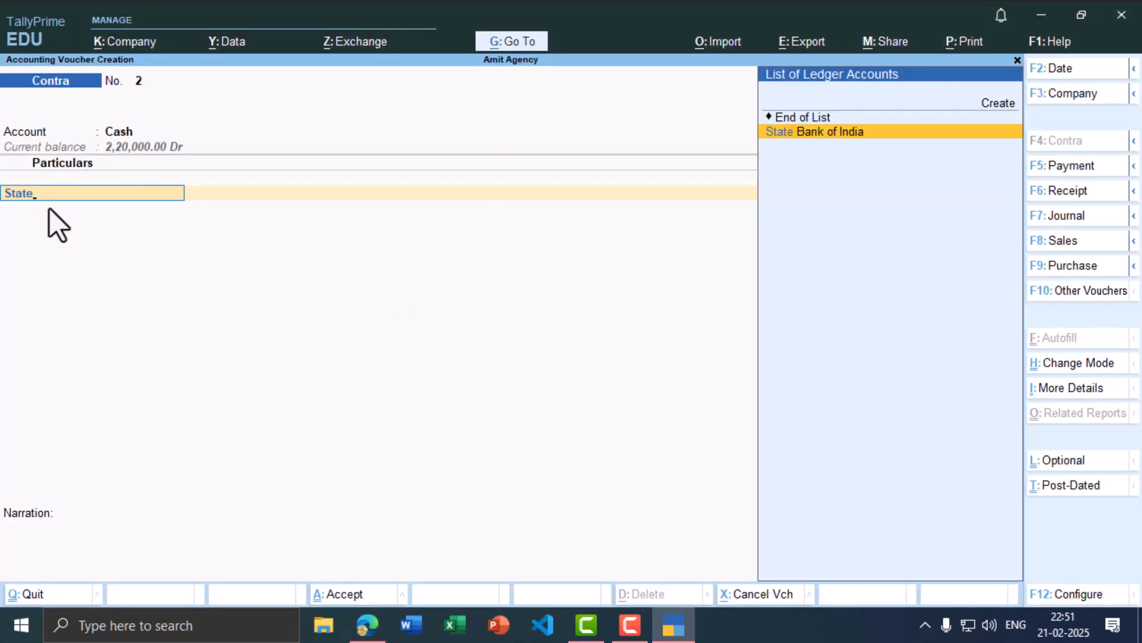
{"action": "key", "text": "Return"}
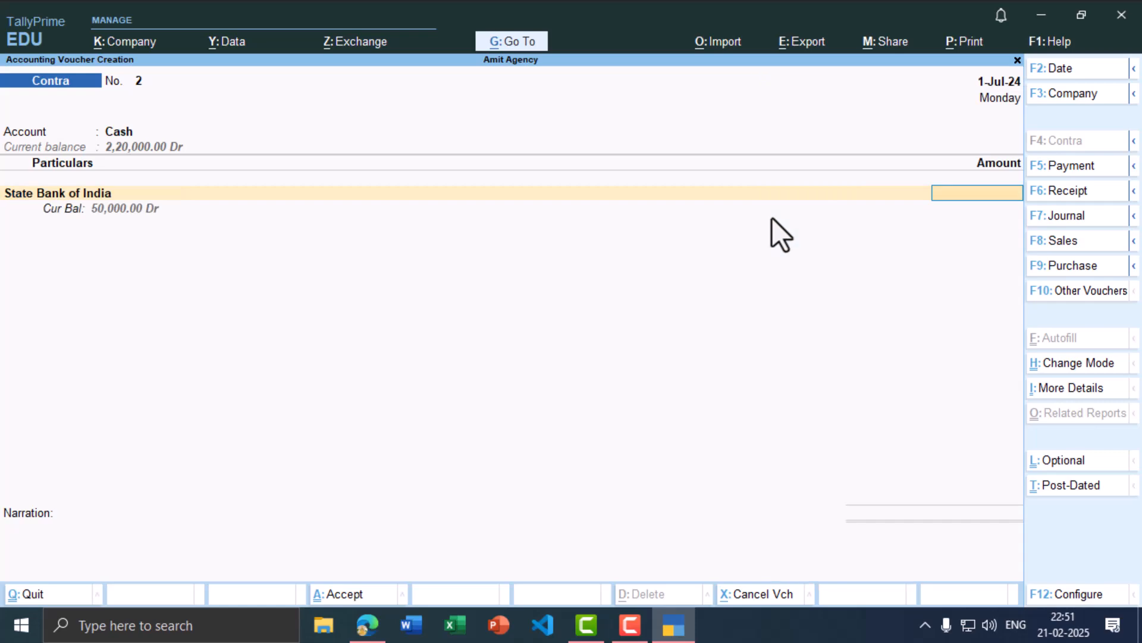
{"action": "key", "text": "alt+Tab"}
{"action": "key", "text": "alt+Tab"}
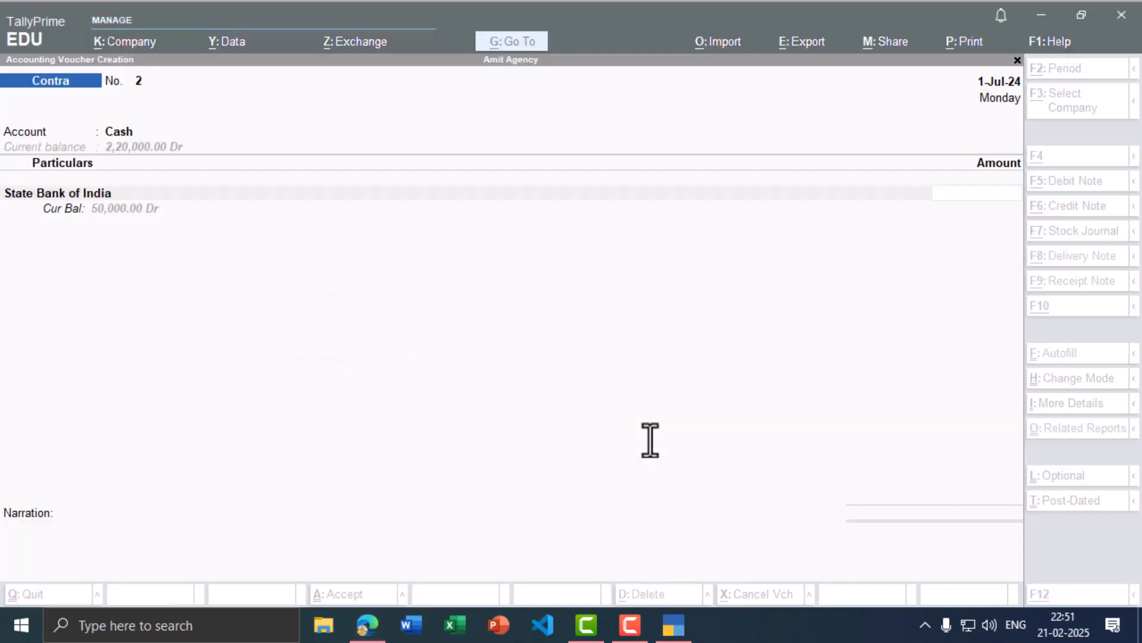
{"action": "type", "text": "10"}
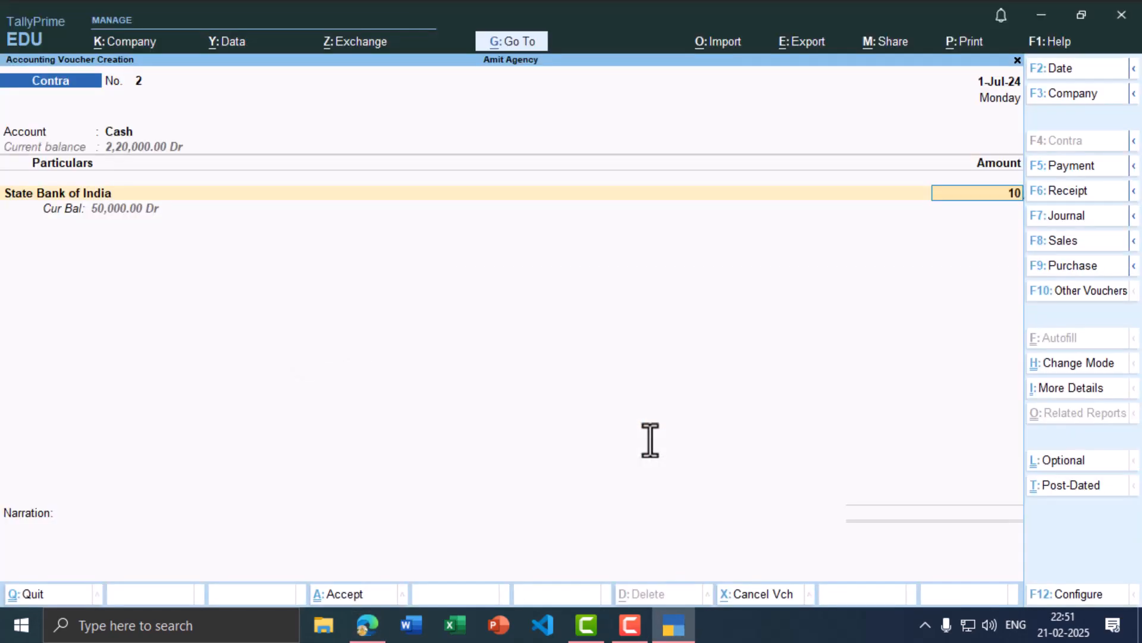
{"action": "type", "text": ",000"}
{"action": "key", "text": "Return"}
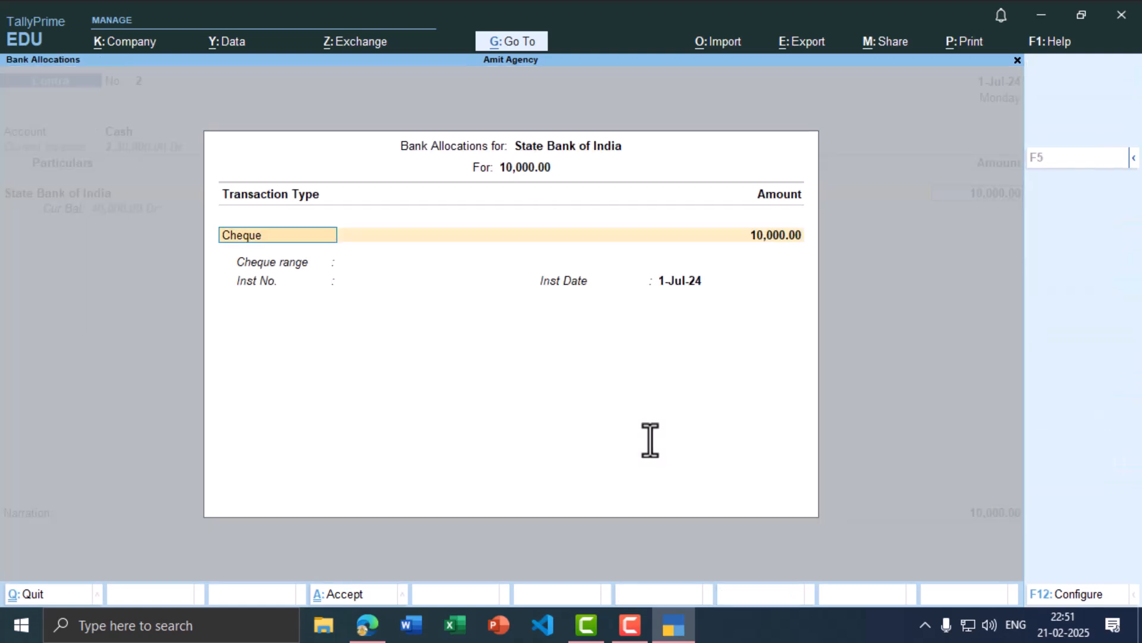
{"action": "key", "text": "Return"}
{"action": "key", "text": "Return"}
{"action": "key", "text": "Return"}
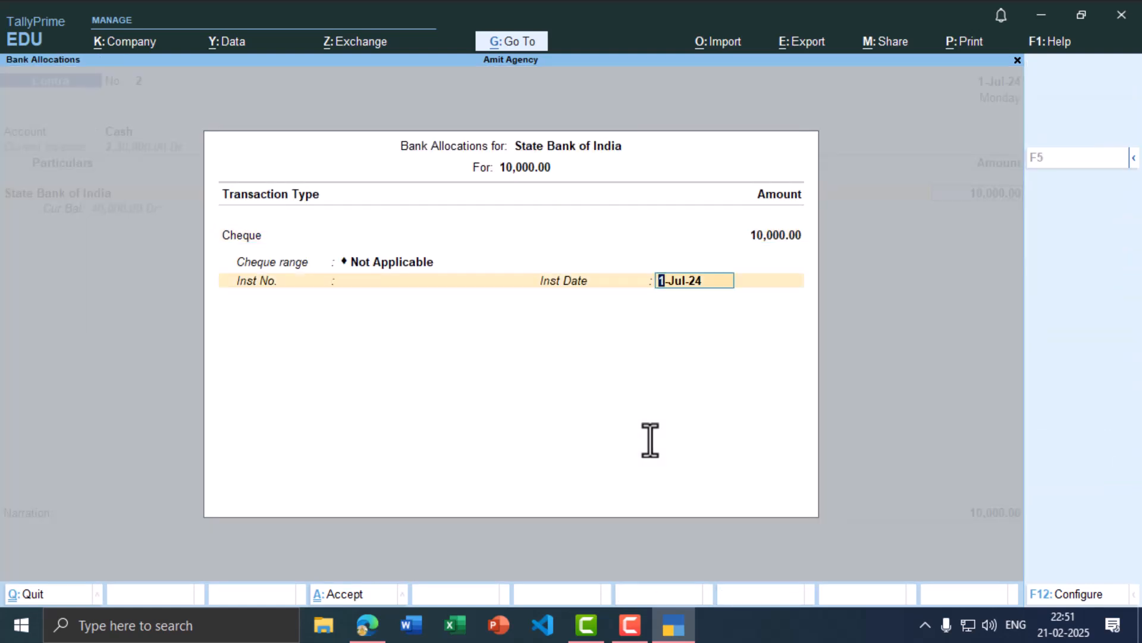
{"action": "key", "text": "Return"}
{"action": "key", "text": "ctrl"}
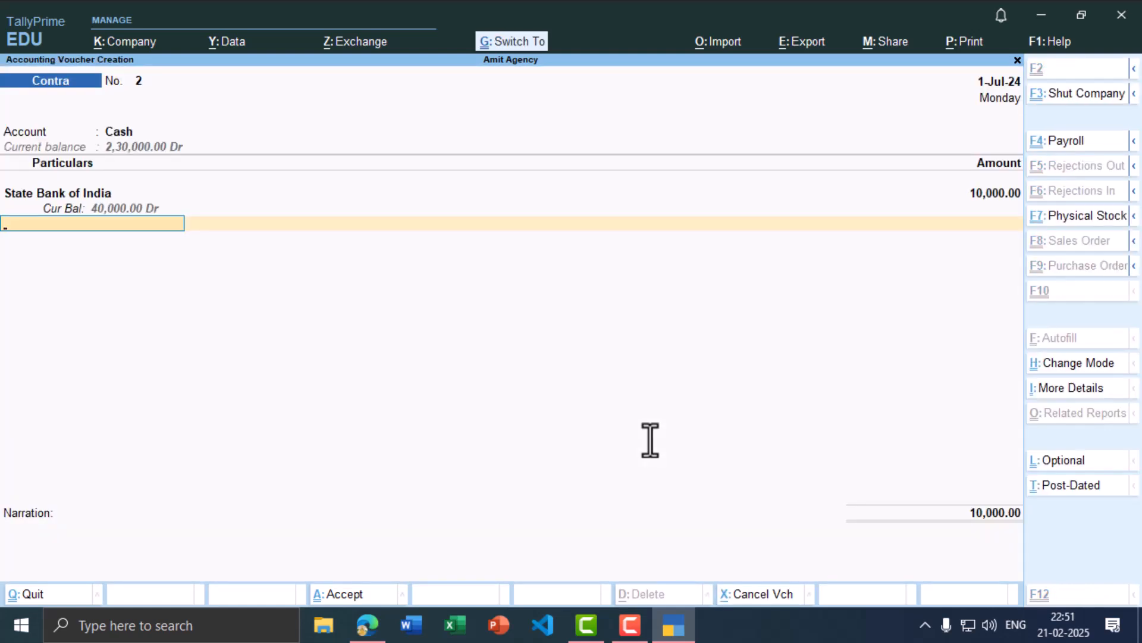
{"action": "key", "text": "ctrl+a"}
Step: Date Contra voucher No. 3 as 1 August 2024 after reading the August entry
{"action": "key", "text": "alt+Tab"}
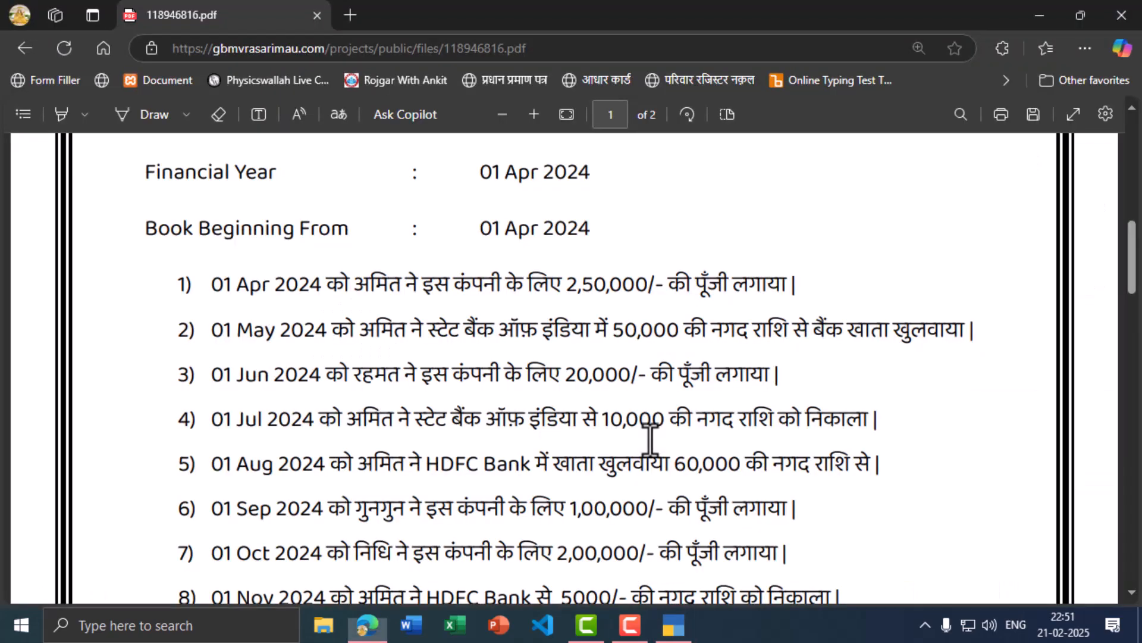
{"action": "scroll", "coordinate": [205, 386], "scroll_direction": "down", "scroll_amount": 2}
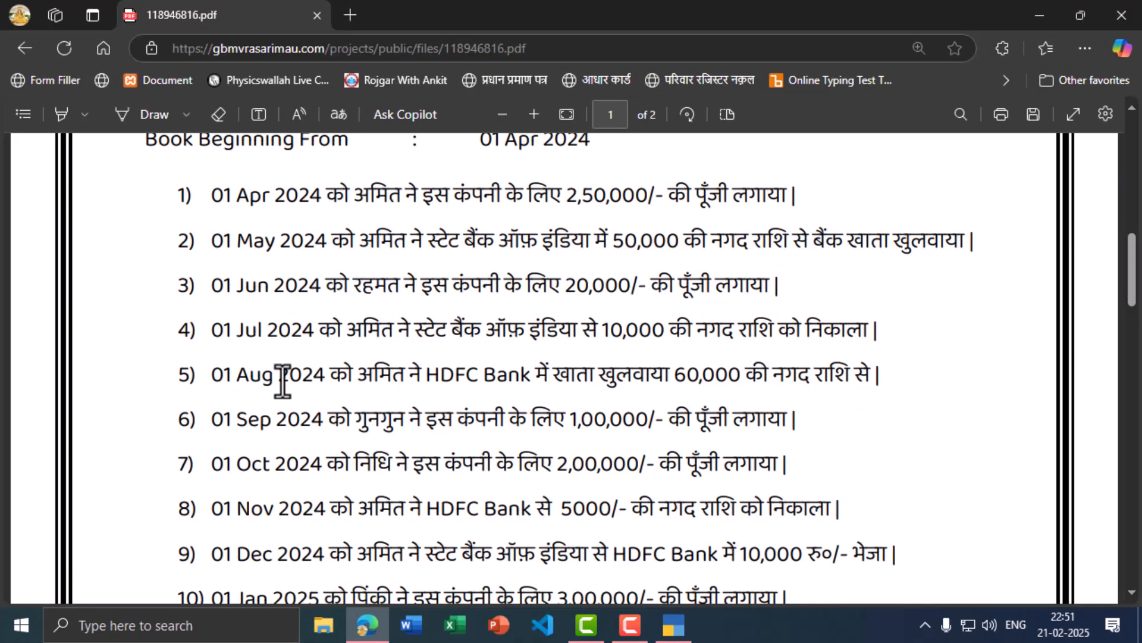
{"action": "key", "text": "alt+Tab"}
{"action": "key", "text": "F2"}
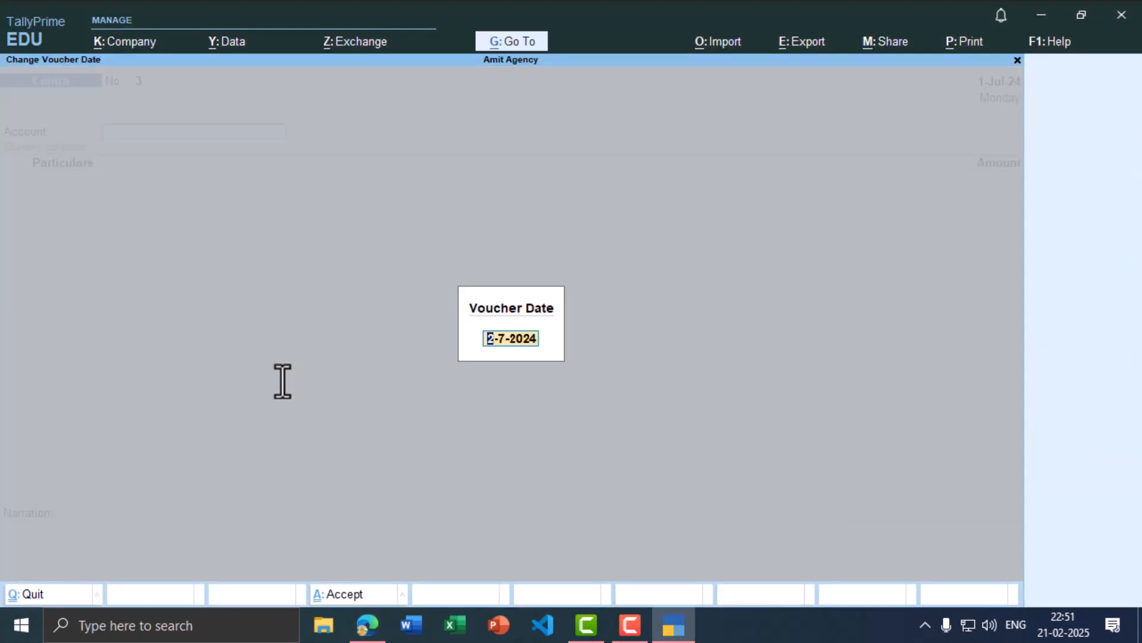
{"action": "type", "text": "1-8"}
{"action": "key", "text": "Return"}
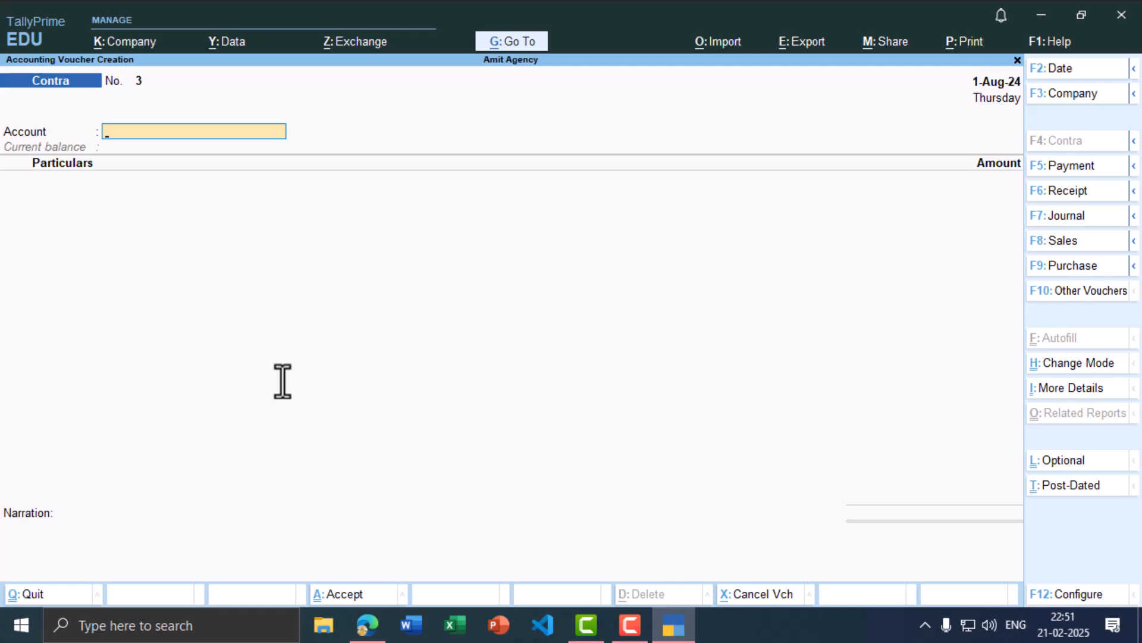
{"action": "key", "text": "alt+Tab"}
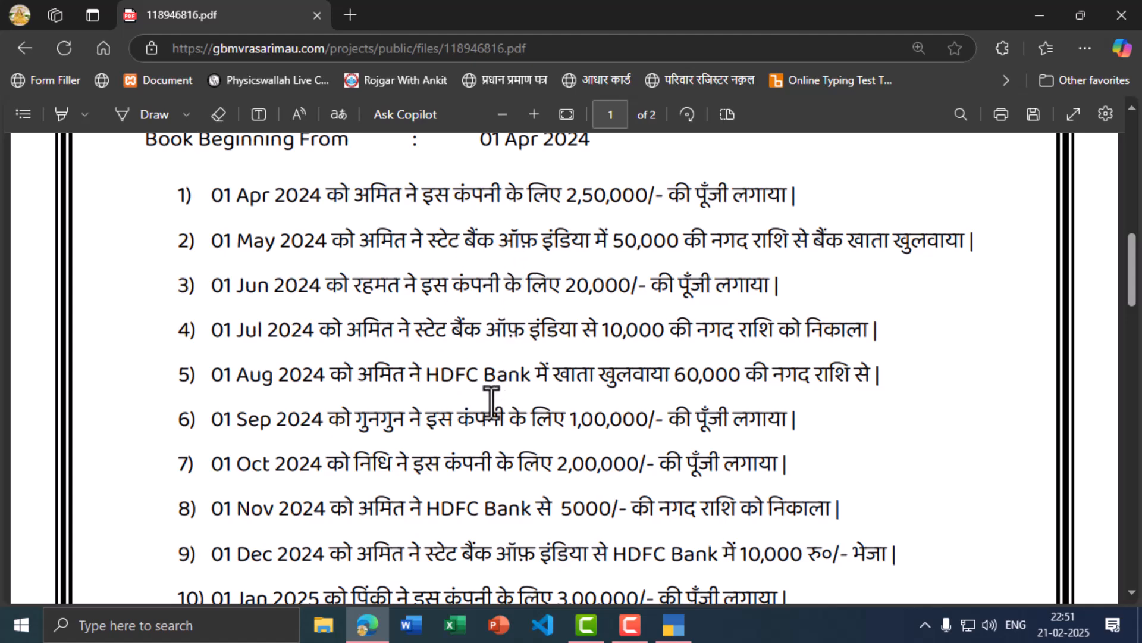
{"action": "key", "text": "alt+Tab"}
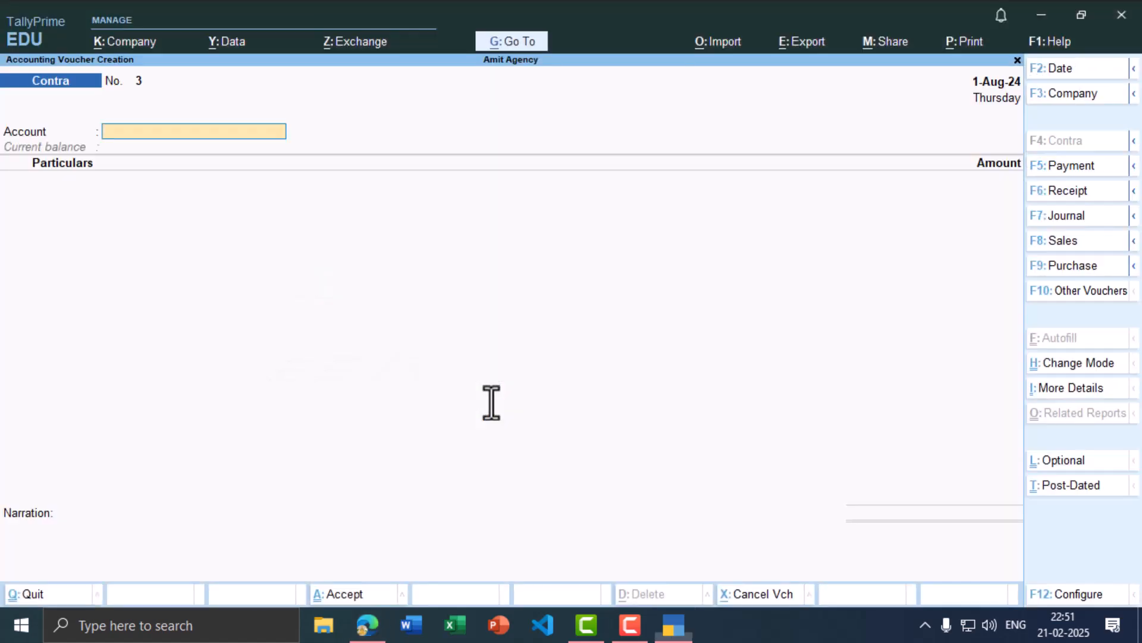
{"action": "key", "text": "alt+Tab"}
{"action": "key", "text": "alt+Tab"}
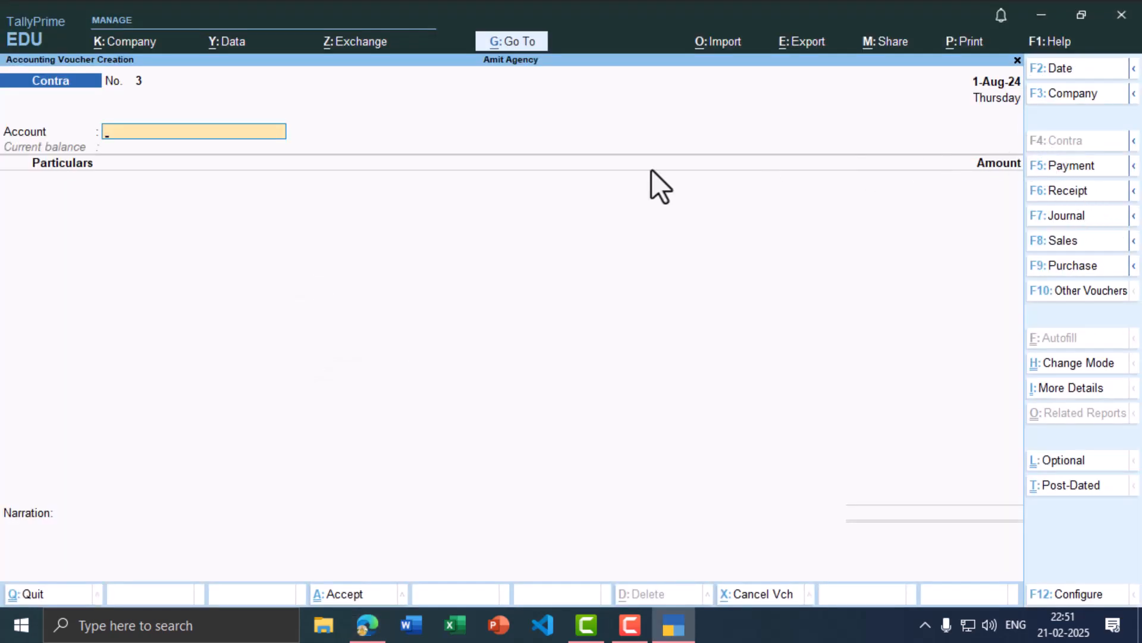
{"action": "key", "text": "alt+Tab"}
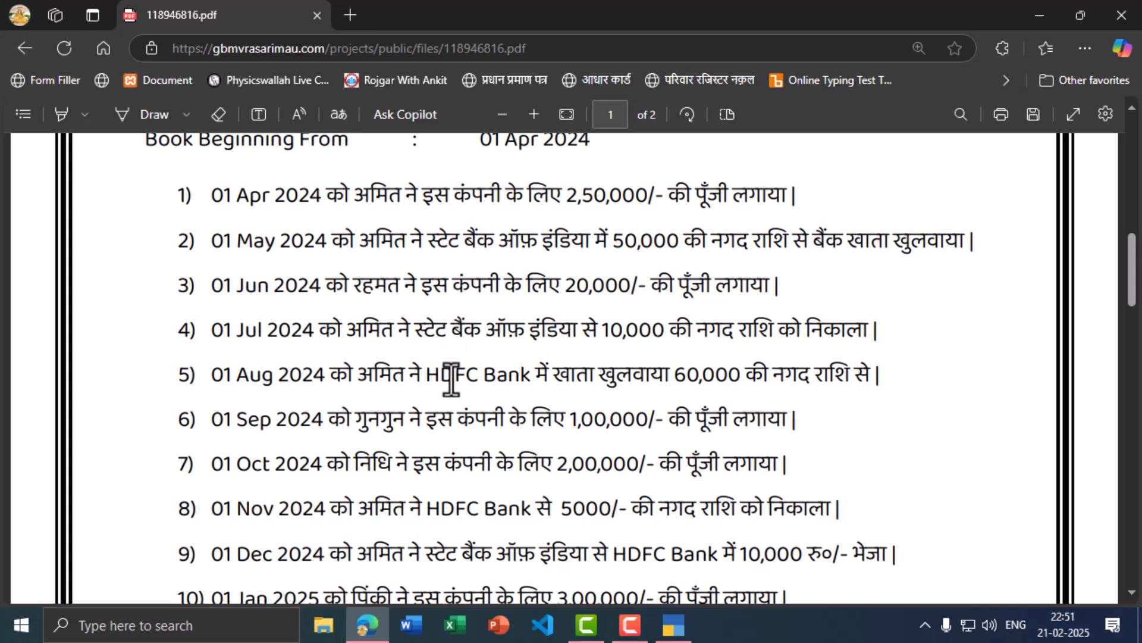
{"action": "key", "text": "alt+Tab"}
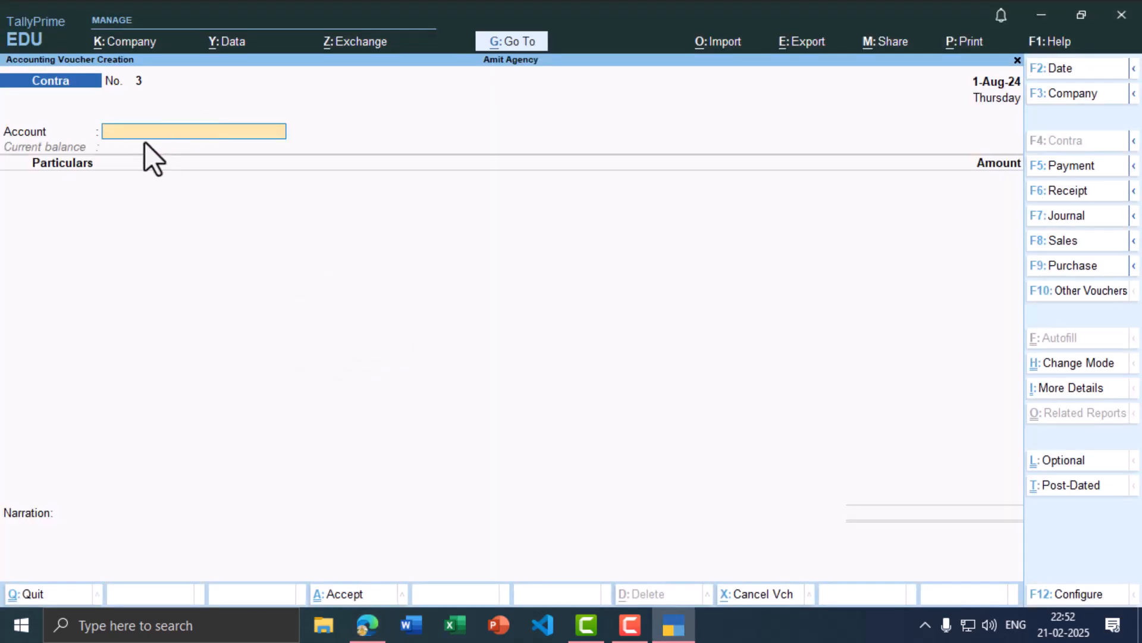
Step: Create a new Hdfc Bank A/c ledger under Bank Accounts
{"action": "type", "text": "h"}
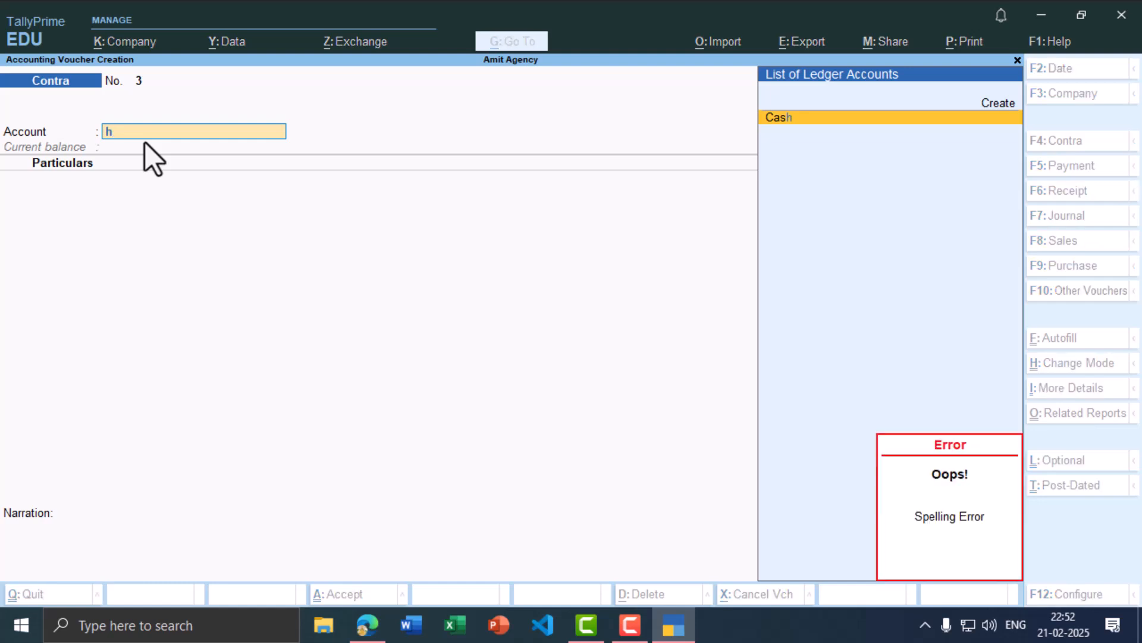
{"action": "key", "text": "alt+c"}
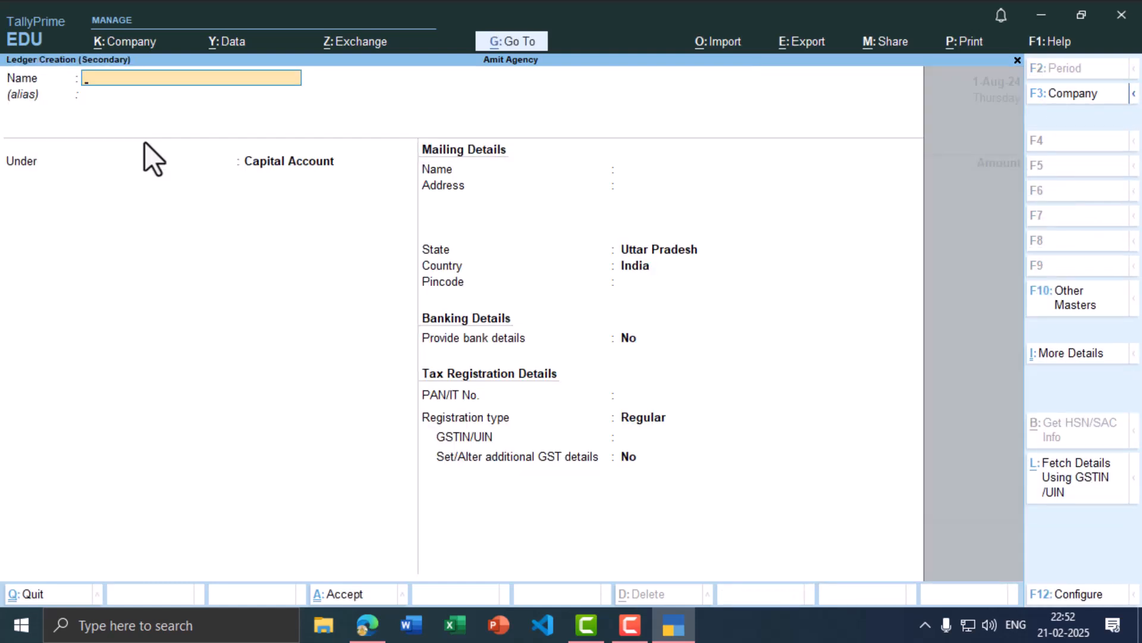
{"action": "type", "text": "Hdfc Bank a/c"}
{"action": "key", "text": "Return"}
{"action": "key", "text": "Return"}
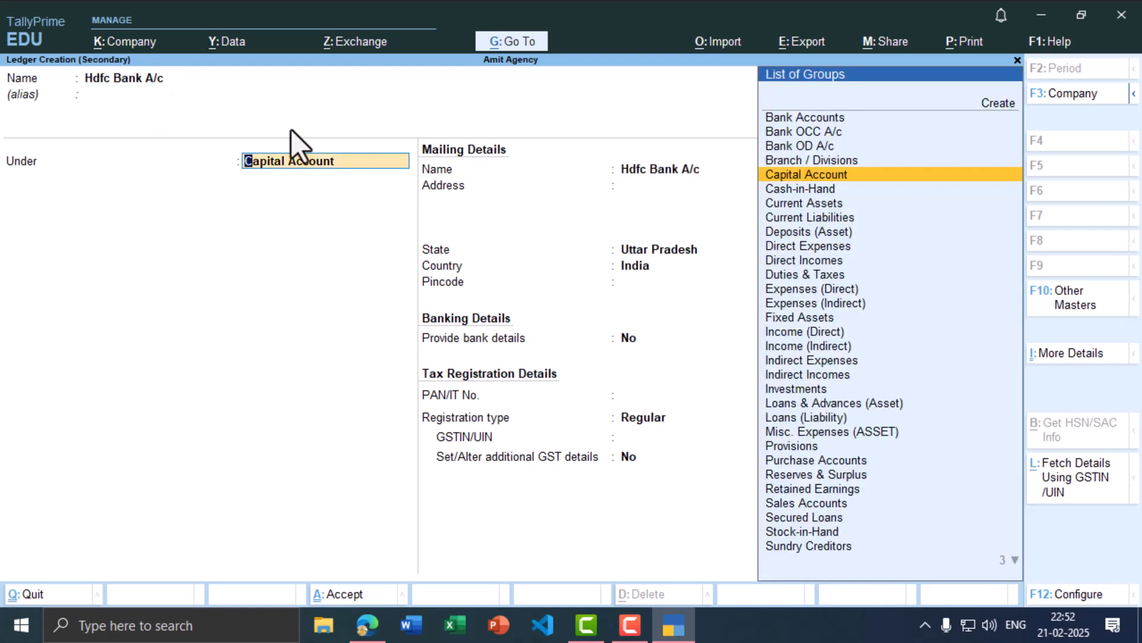
{"action": "left_click", "coordinate": [837, 118]}
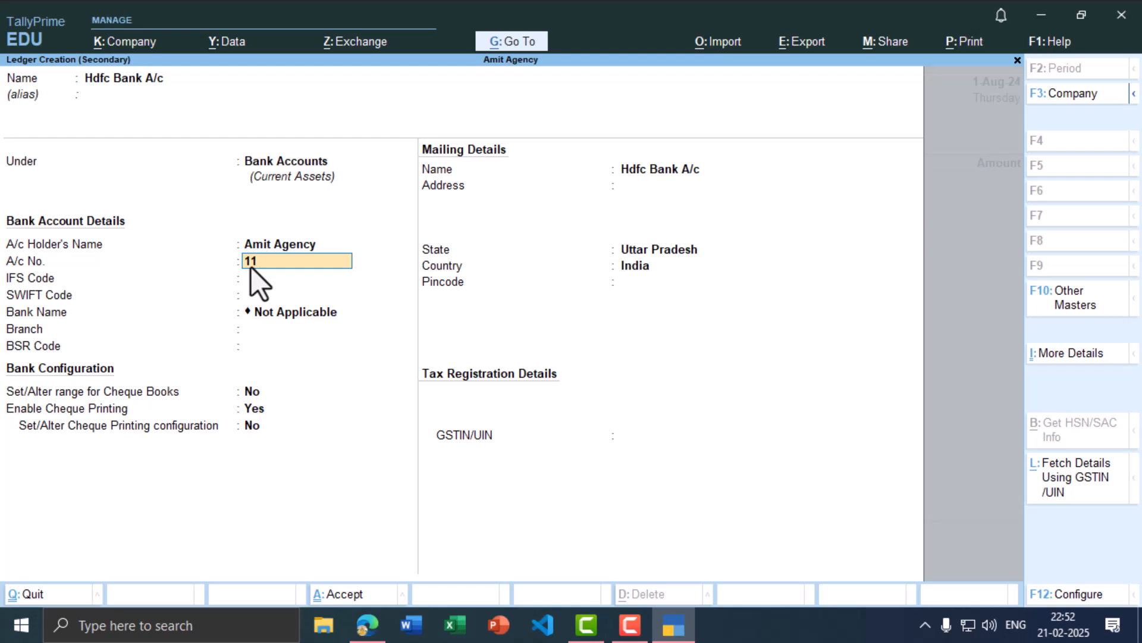
Step: Fill in the account number, IFS code HDFC0011223 and branch Madhuban, then save the ledger
{"action": "type", "text": "1122334455"}
{"action": "key", "text": "Return"}
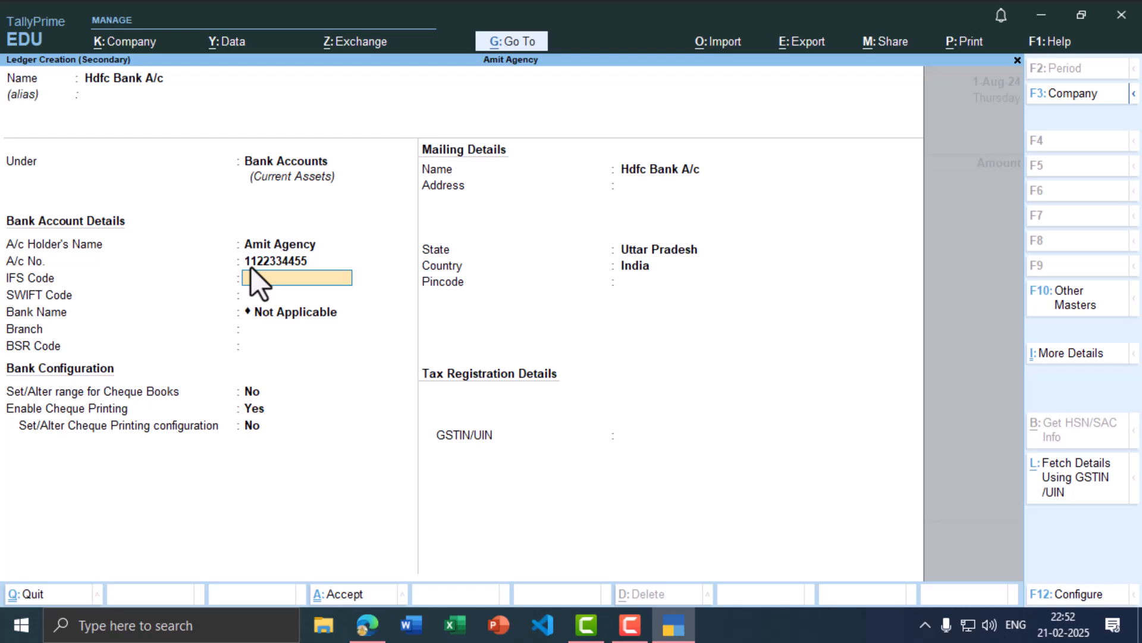
{"action": "type", "text": "HDFC001122_3"}
{"action": "key", "text": "Return"}
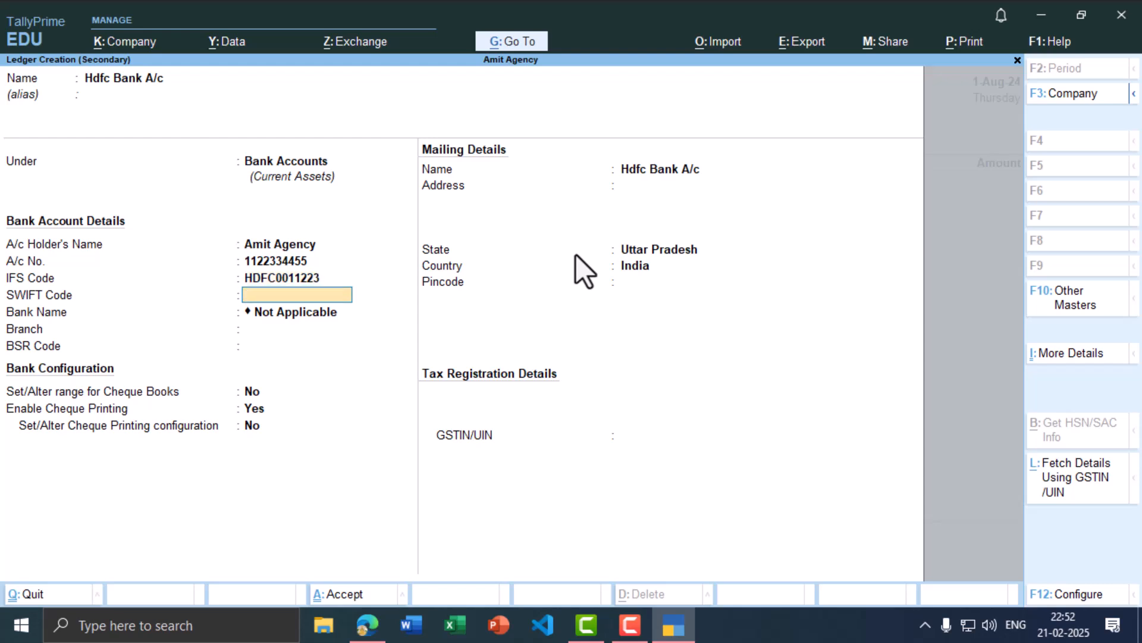
{"action": "key", "text": "Return"}
{"action": "type", "text": "Madhuban"}
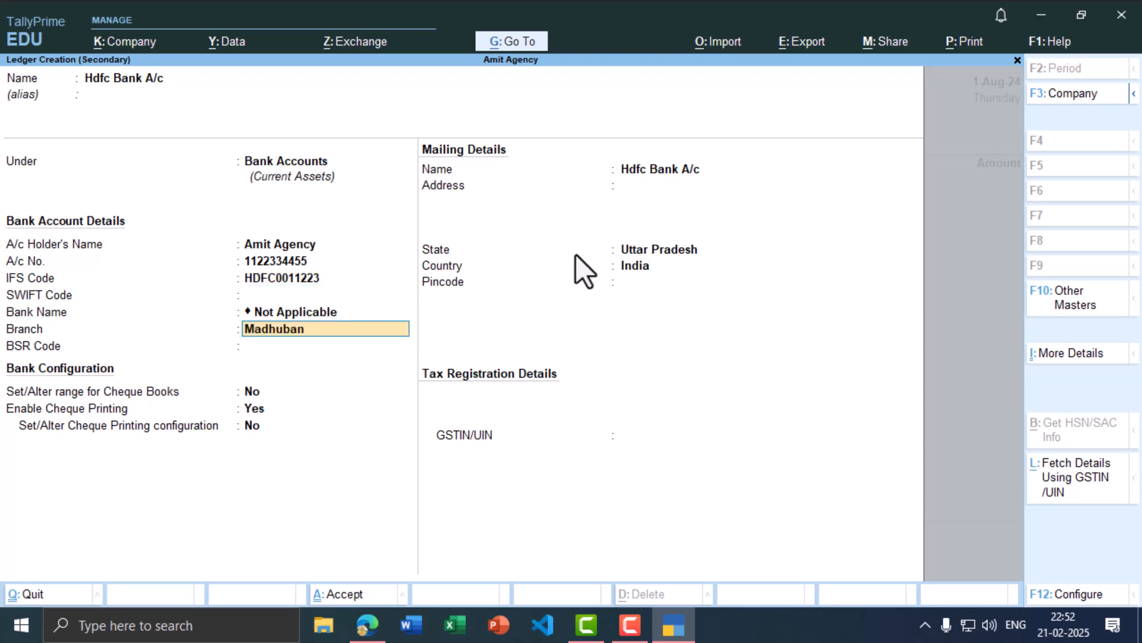
{"action": "key", "text": "Return"}
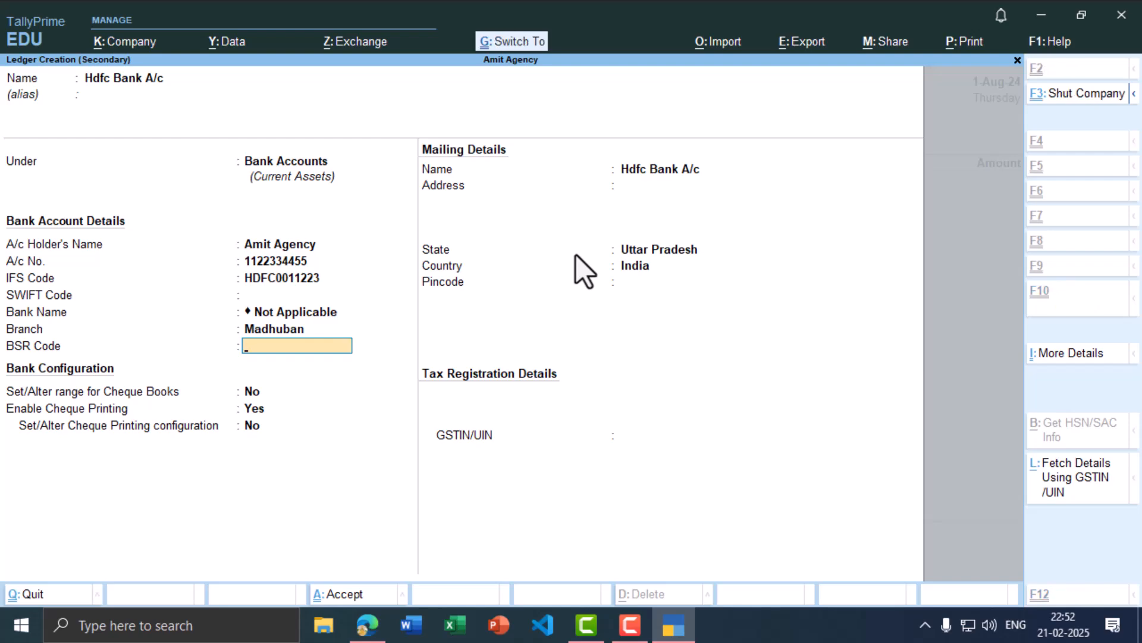
{"action": "key", "text": "ctrl+a"}
{"action": "key", "text": "alt+Tab"}
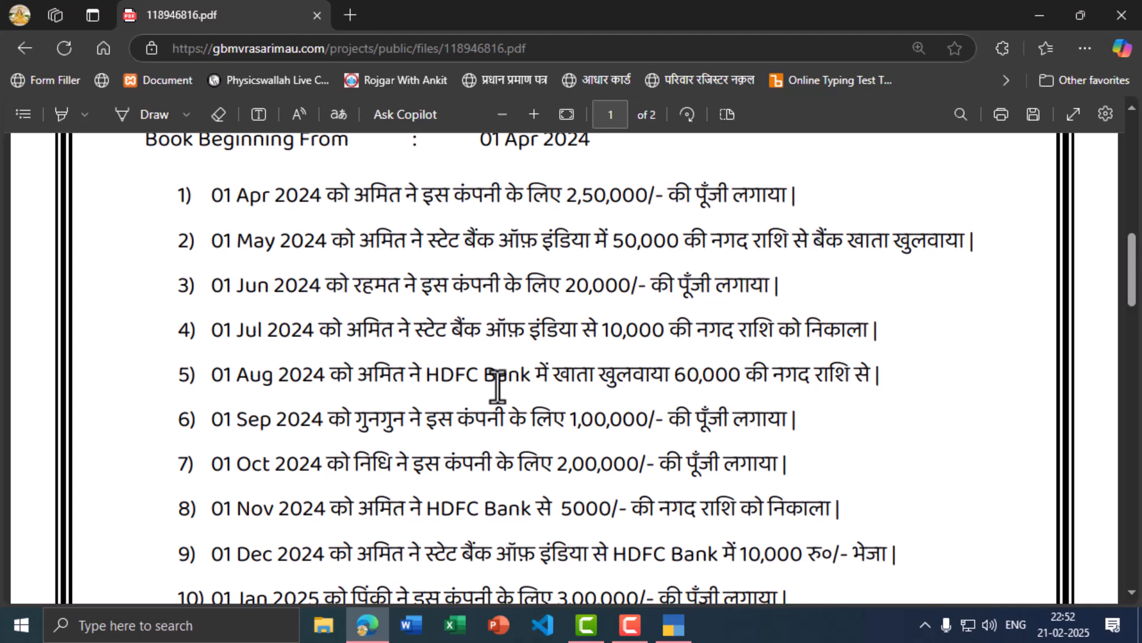
Step: Enter Cash for 60,000 in Contra No. 3 and save it
{"action": "key", "text": "alt+Tab"}
{"action": "type", "text": "Cas"}
{"action": "key", "text": "Return"}
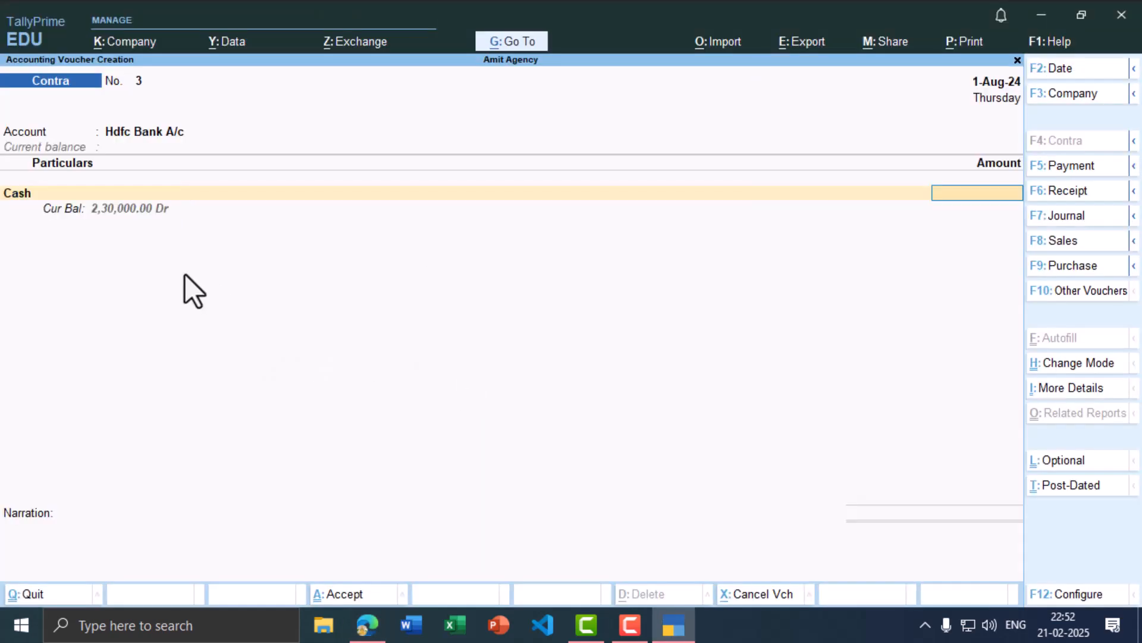
{"action": "key", "text": "alt+Tab"}
{"action": "key", "text": "alt+Tab"}
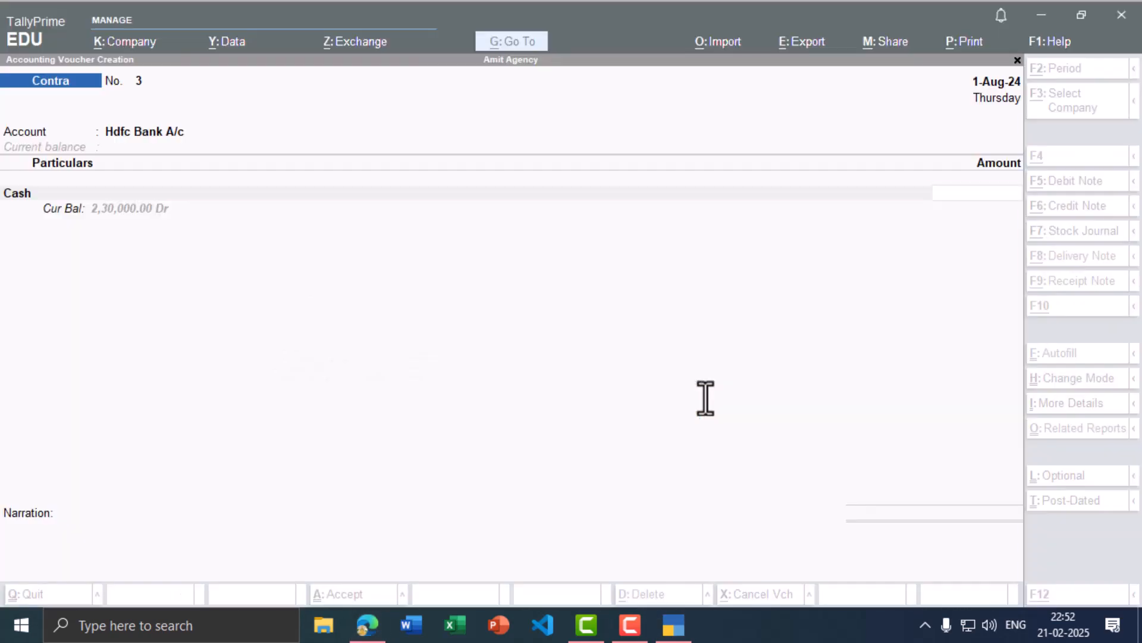
{"action": "type", "text": "60"}
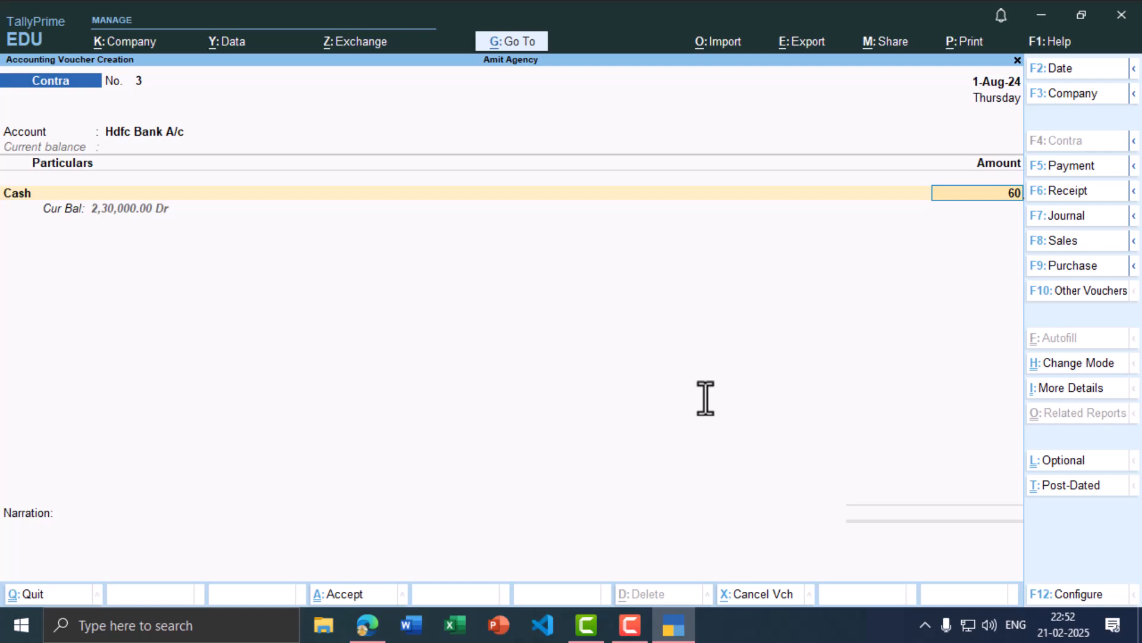
{"action": "type", "text": ",000"}
{"action": "key", "text": "Return"}
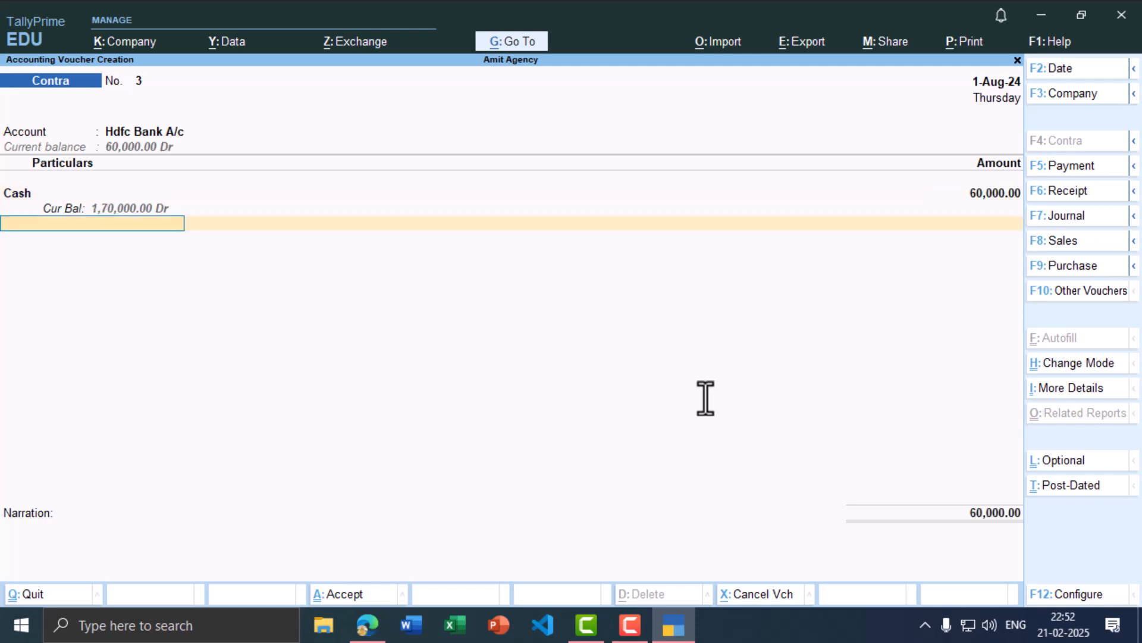
{"action": "key", "text": "ctrl"}
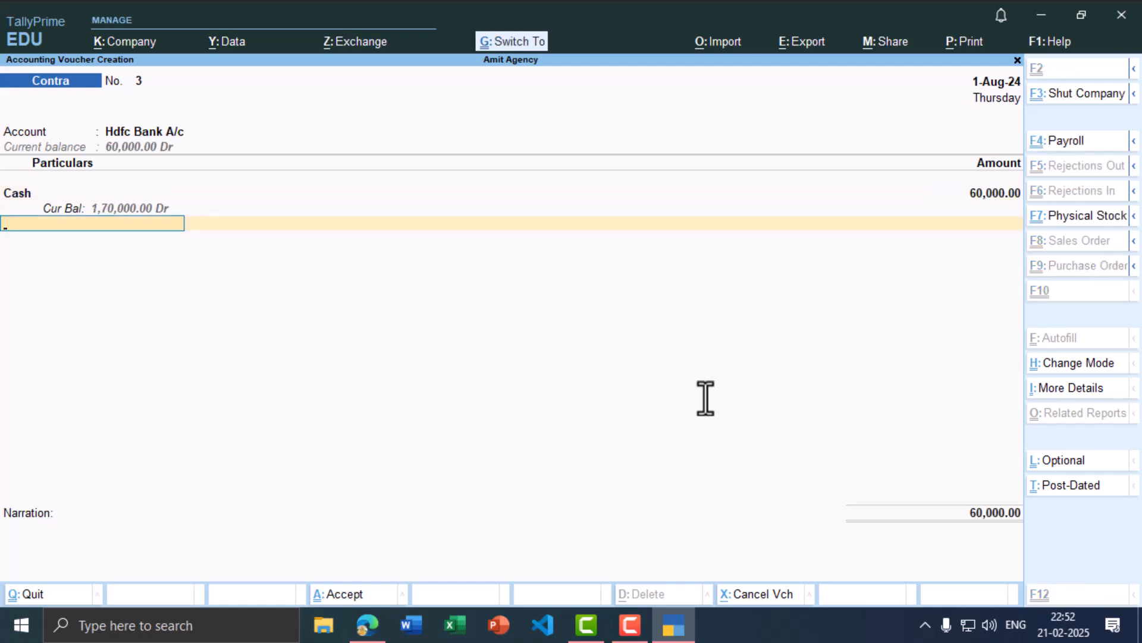
{"action": "key", "text": "ctrl+a"}
{"action": "key", "text": "alt+Tab"}
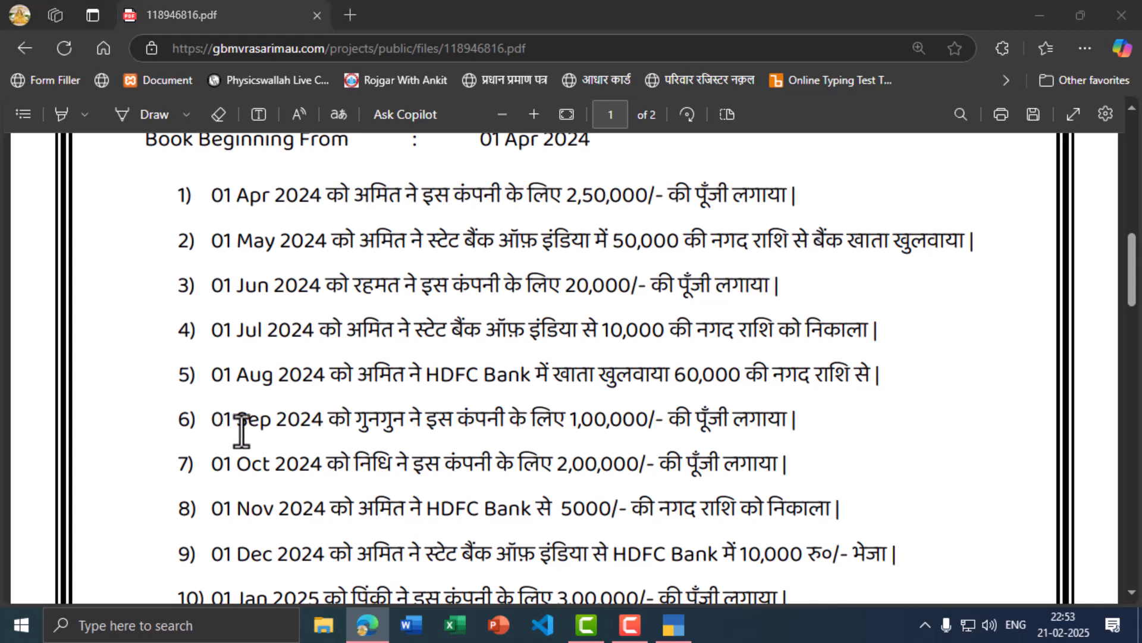
{"action": "key", "text": "alt+Tab"}
{"action": "key", "text": "F2"}
Step: Set the voucher date to 1 September 2024
{"action": "type", "text": "1-9"}
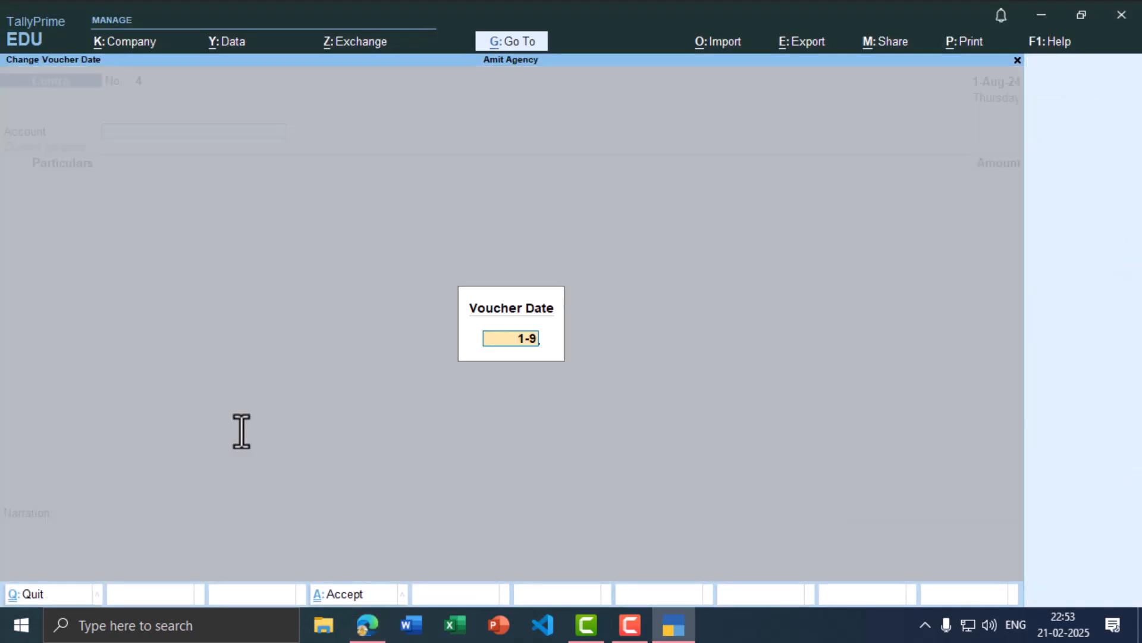
{"action": "key", "text": "Return"}
{"action": "key", "text": "alt+Tab"}
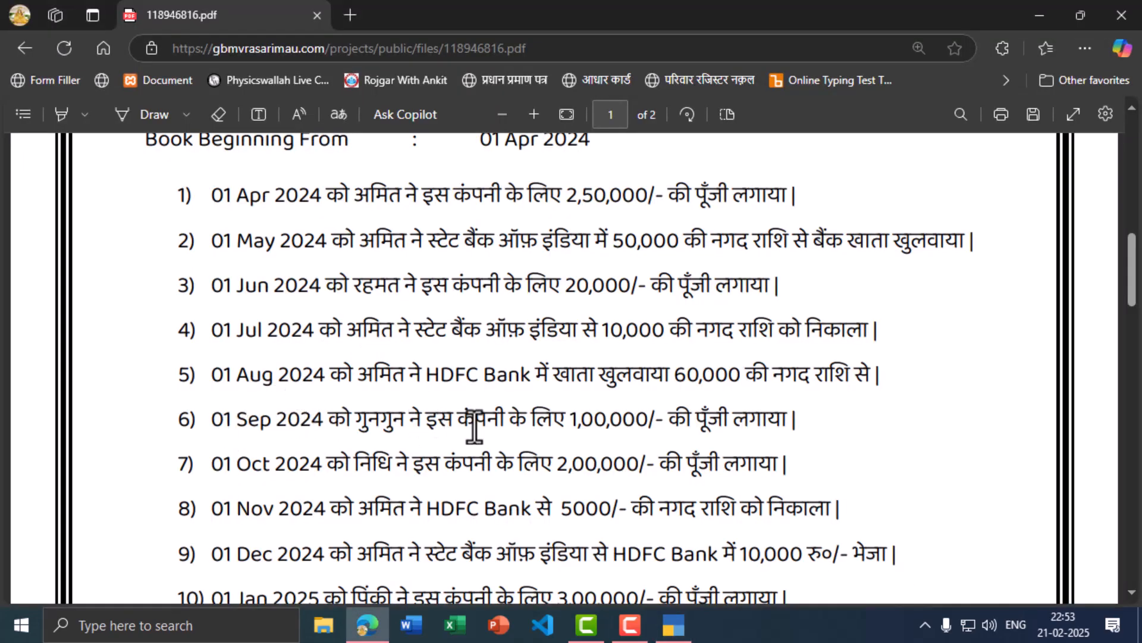
{"action": "key", "text": "alt+Tab"}
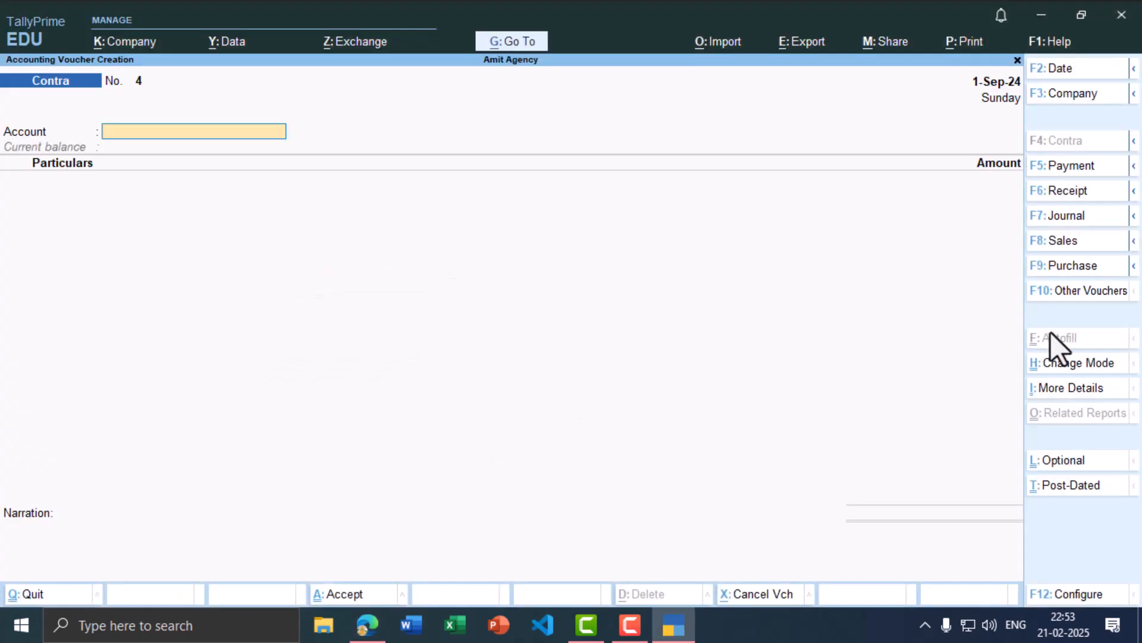
Step: Switch to a Receipt voucher with Cash as the receiving account
{"action": "left_click", "coordinate": [1076, 197]}
{"action": "type", "text": "Cash"}
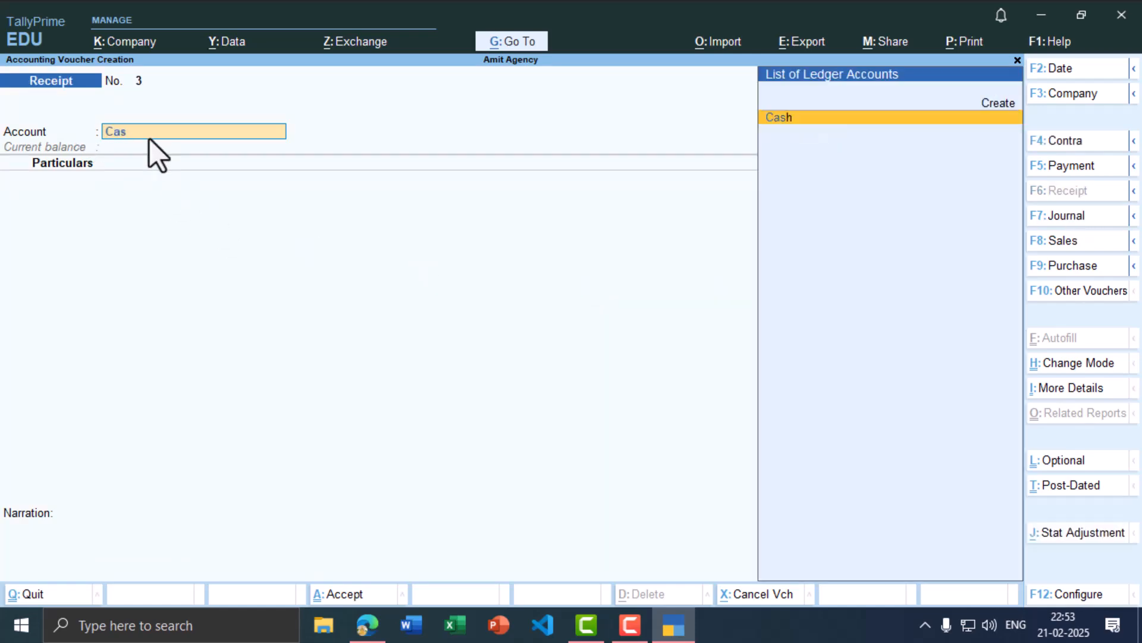
{"action": "key", "text": "Return"}
{"action": "key", "text": "alt+Tab"}
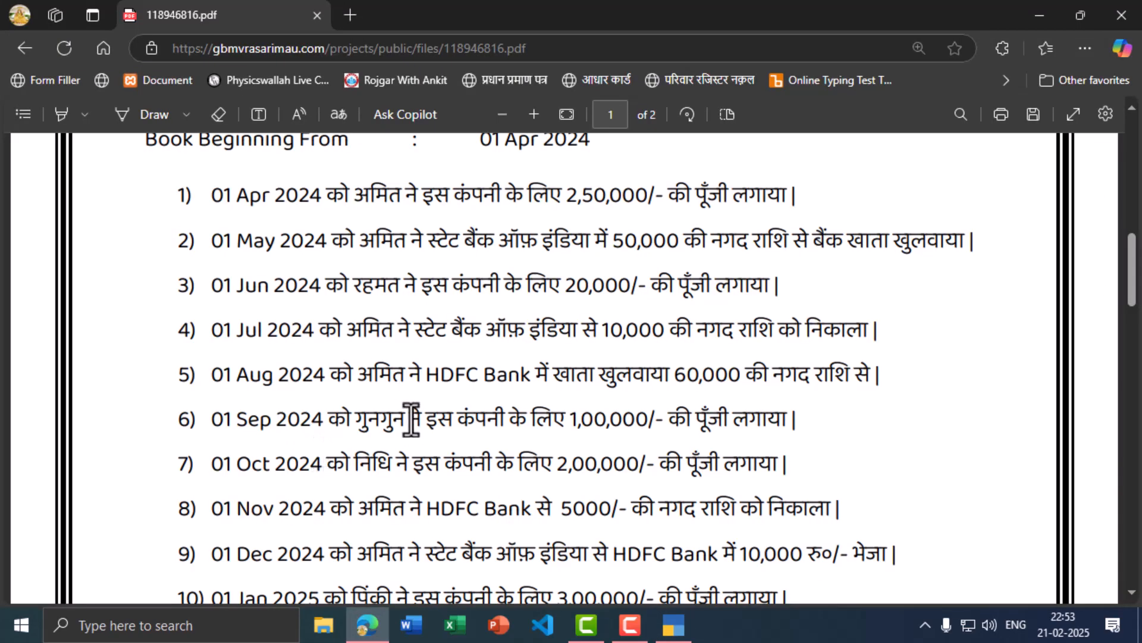
{"action": "key", "text": "alt+Tab"}
Step: Create the partner's capital ledger under Capital Account as the particulars
{"action": "type", "text": "N"}
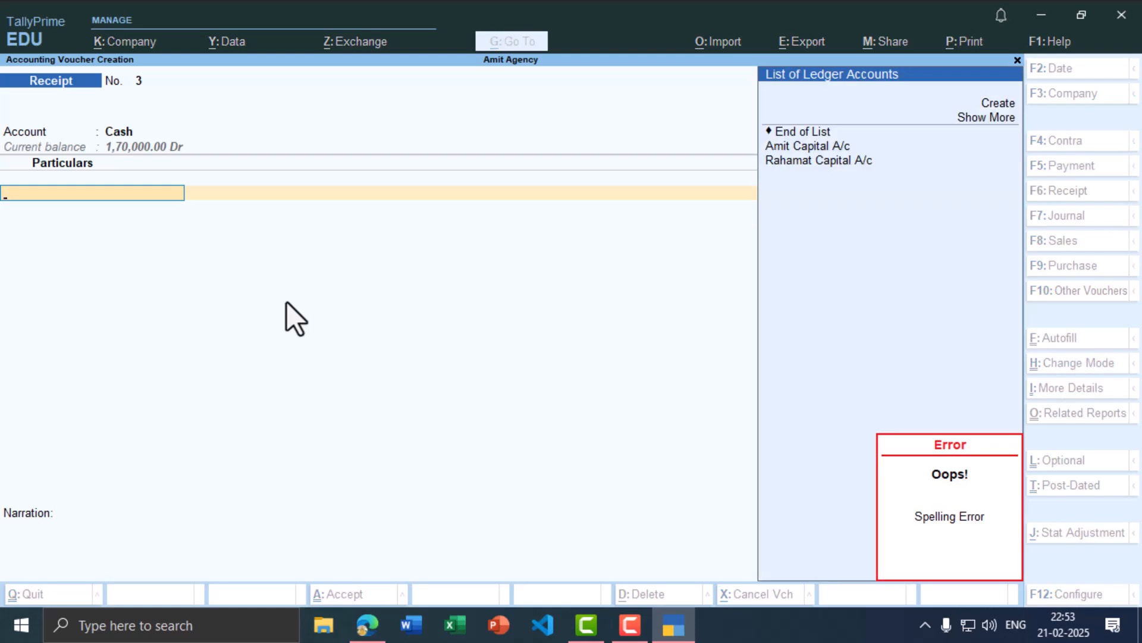
{"action": "key", "text": "alt+c"}
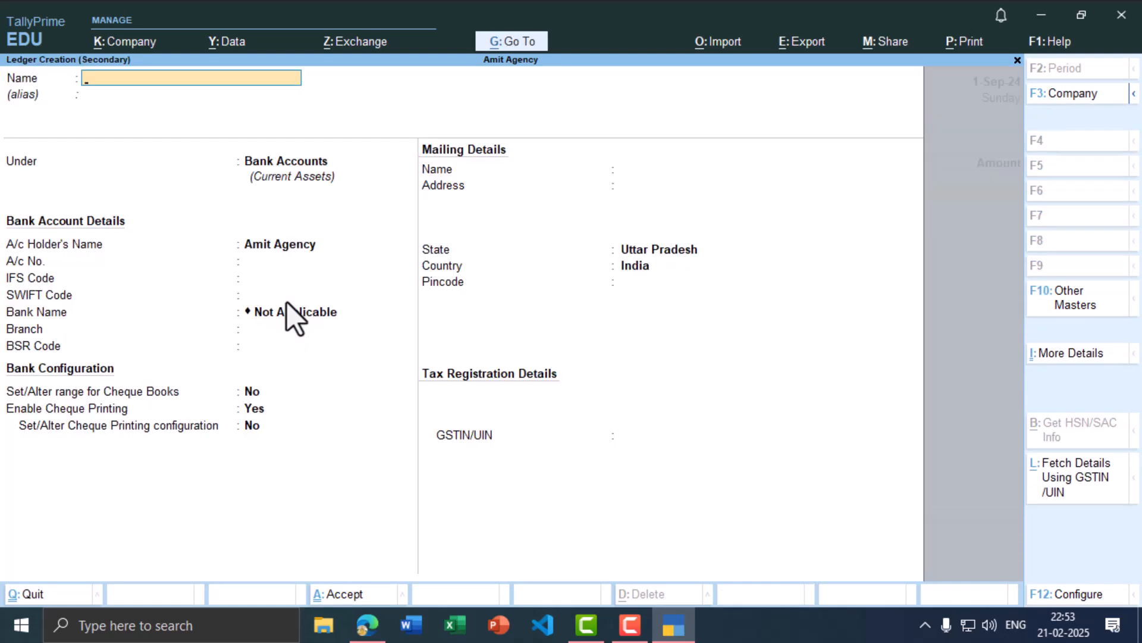
{"action": "type", "text": "Gungun Capital"}
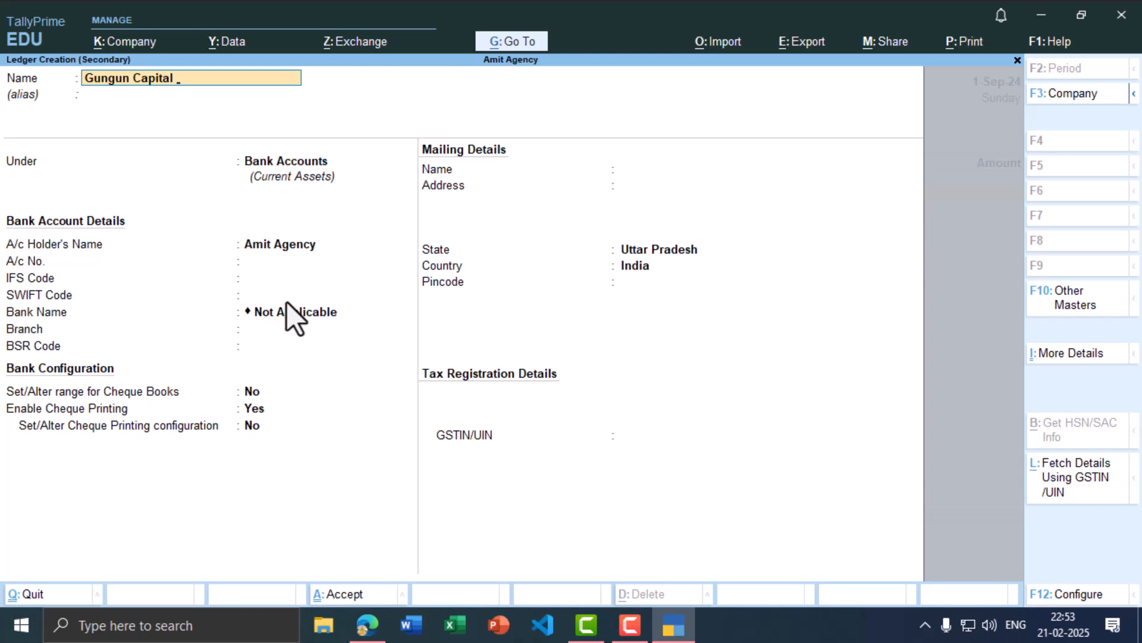
{"action": "type", "text": " A/c"}
{"action": "key", "text": "Return"}
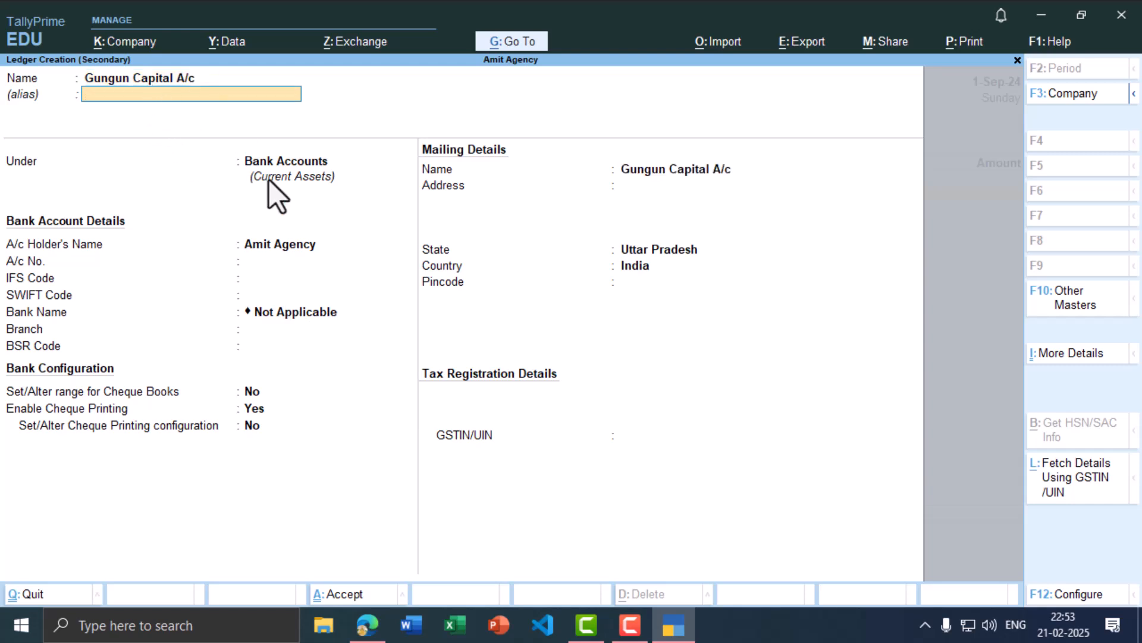
{"action": "key", "text": "Return"}
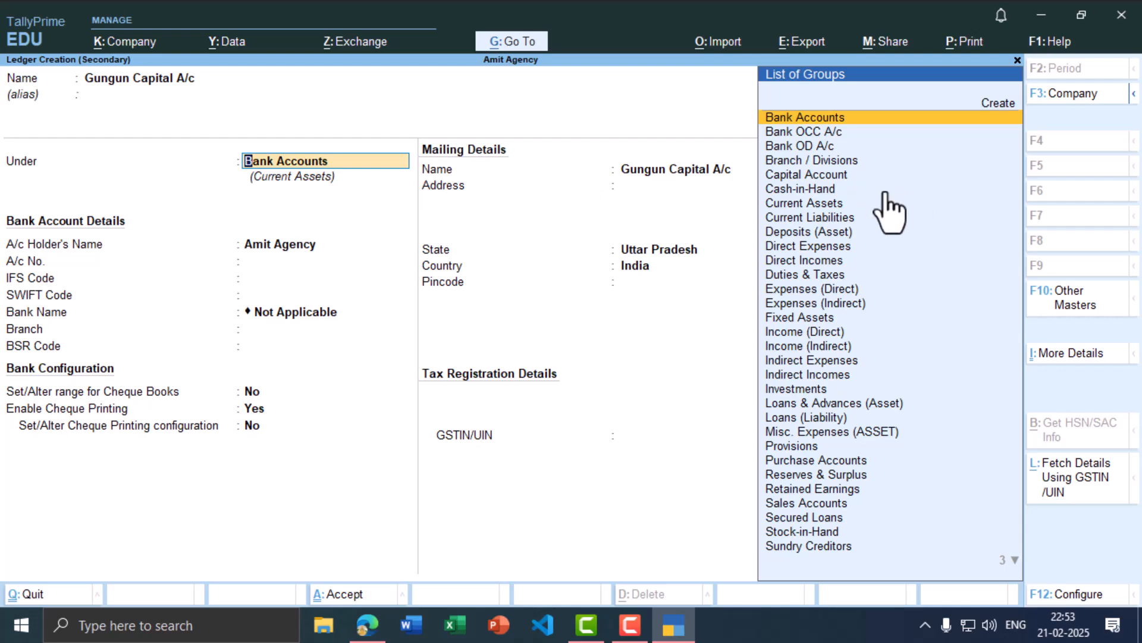
{"action": "left_click", "coordinate": [791, 176]}
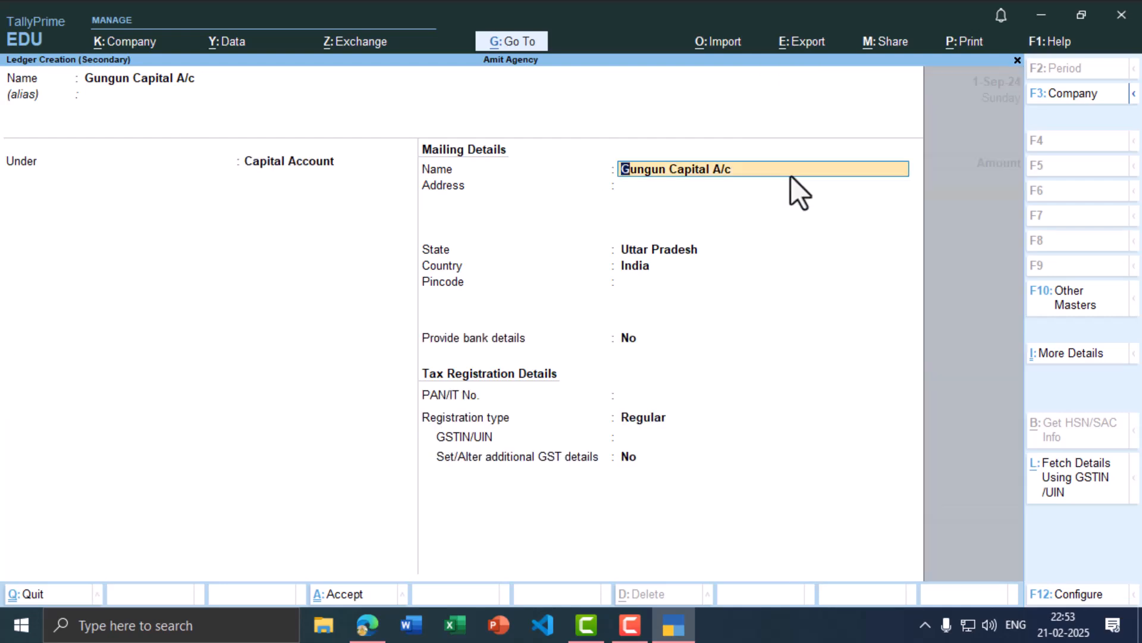
{"action": "key", "text": "ctrl+a"}
Step: Enter 1,00,000 and save Receipt No. 3
{"action": "key", "text": "alt+Tab"}
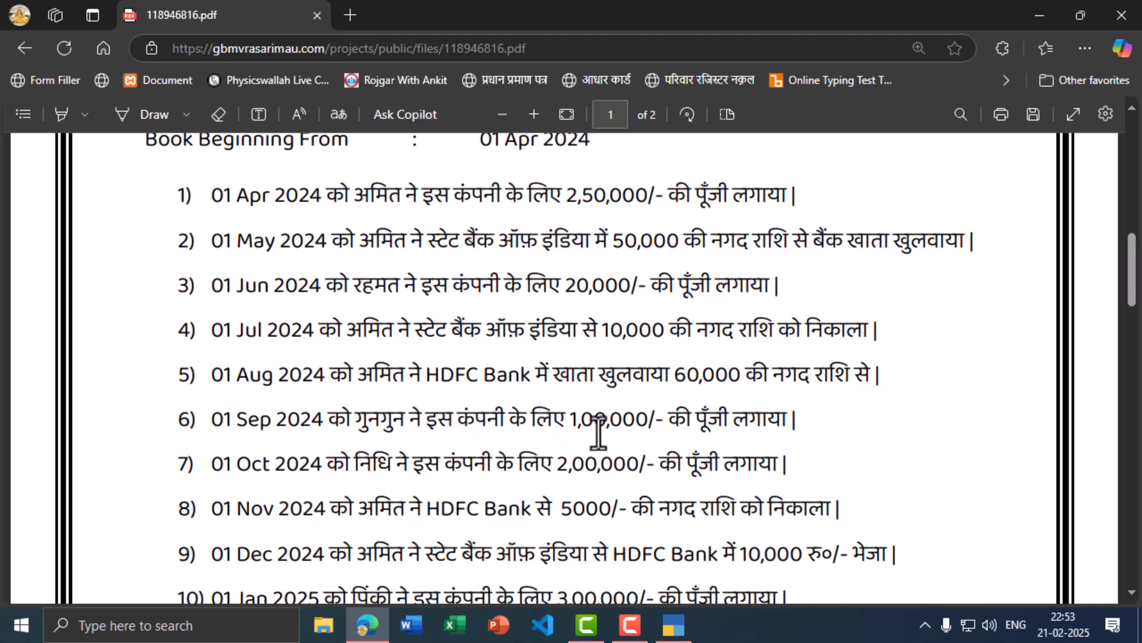
{"action": "key", "text": "alt+Tab"}
{"action": "type", "text": "1"}
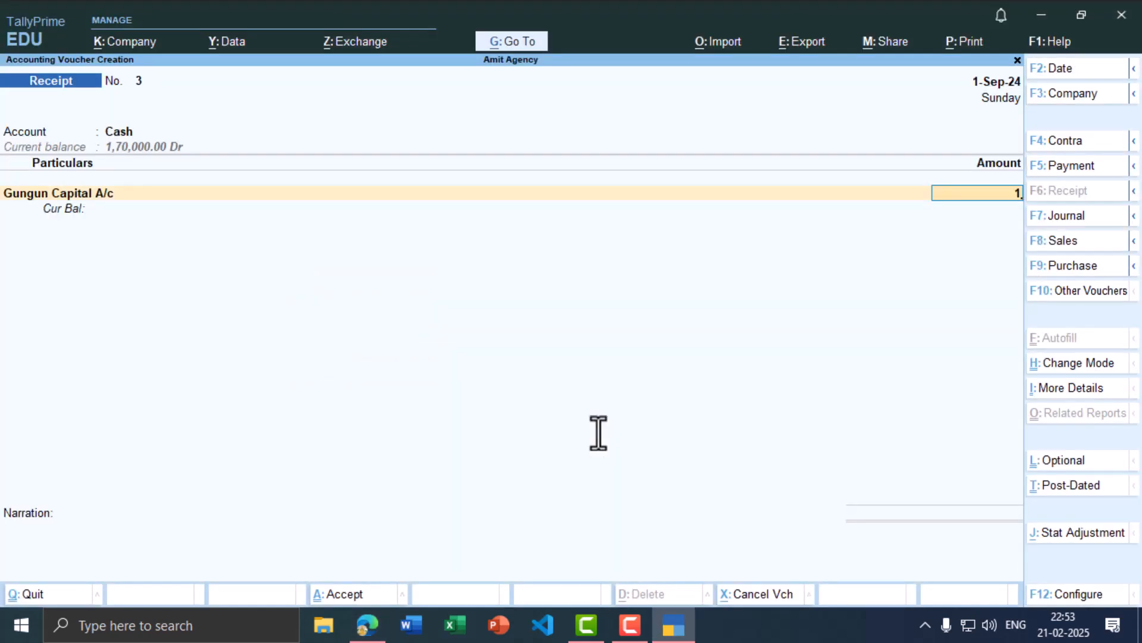
{"action": "type", "text": "00000"}
{"action": "key", "text": "Return"}
{"action": "key", "text": "ctrl"}
{"action": "type", "text": "A"}
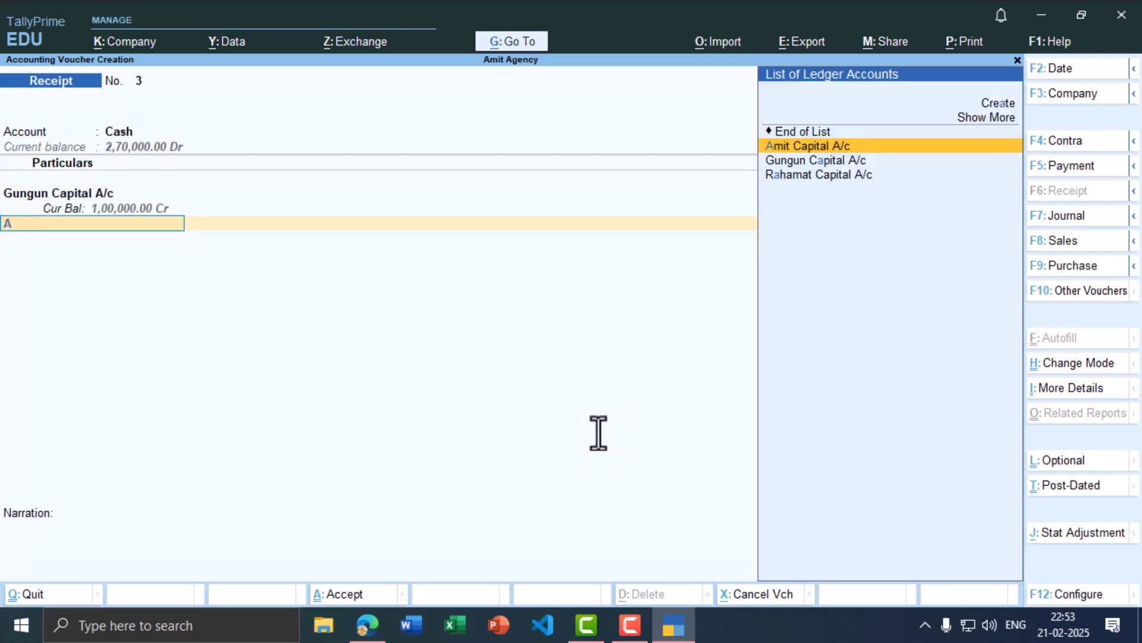
{"action": "key", "text": "BackSpace"}
{"action": "key", "text": "ctrl+a"}
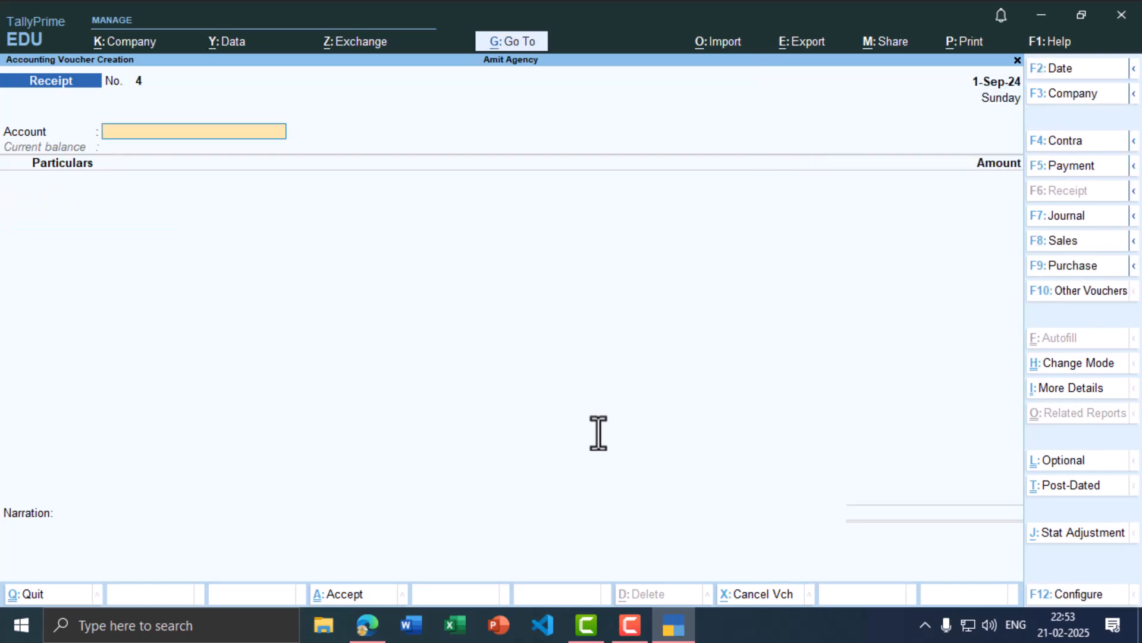
{"action": "key", "text": "alt+Tab"}
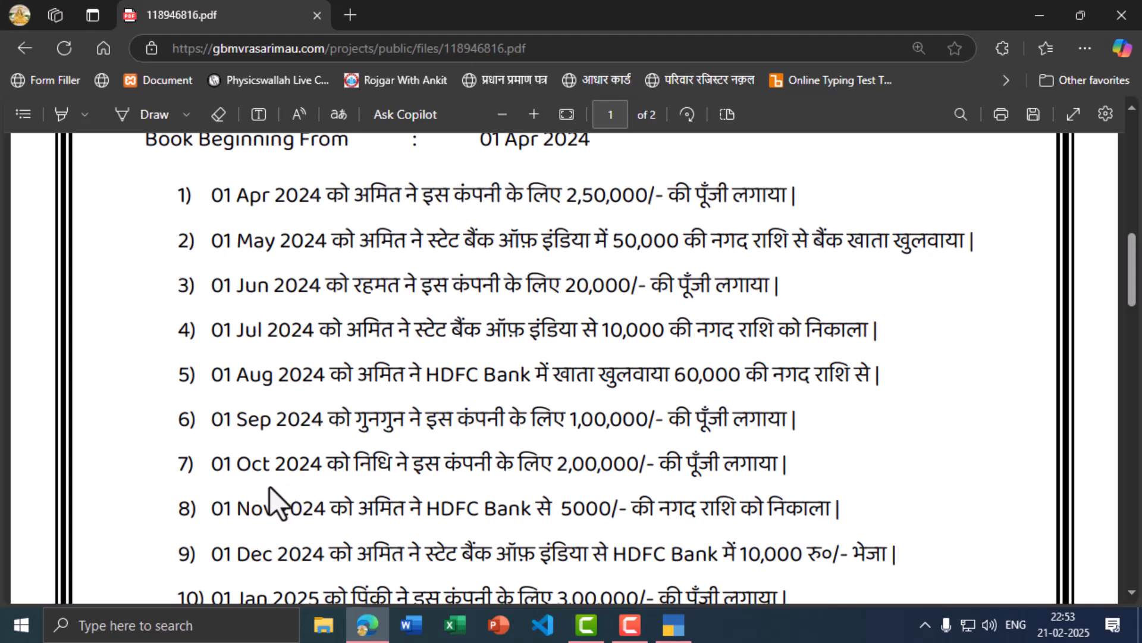
Step: Set the receipt voucher date to 1 October 2024
{"action": "key", "text": "alt+Tab"}
{"action": "key", "text": "F2"}
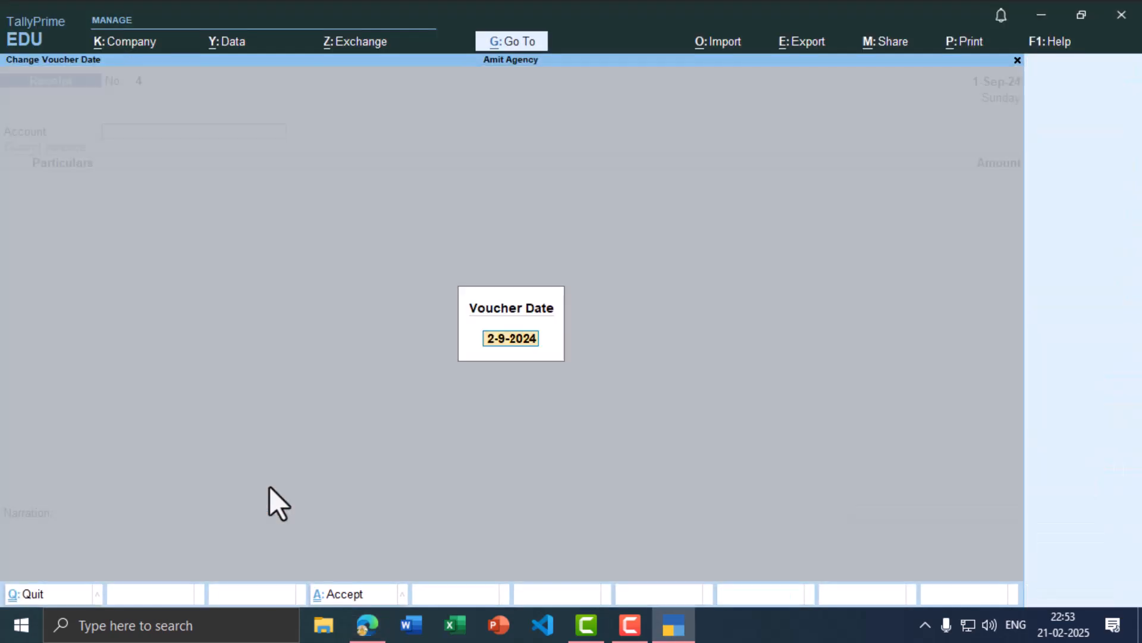
{"action": "type", "text": "1-10"}
{"action": "key", "text": "Return"}
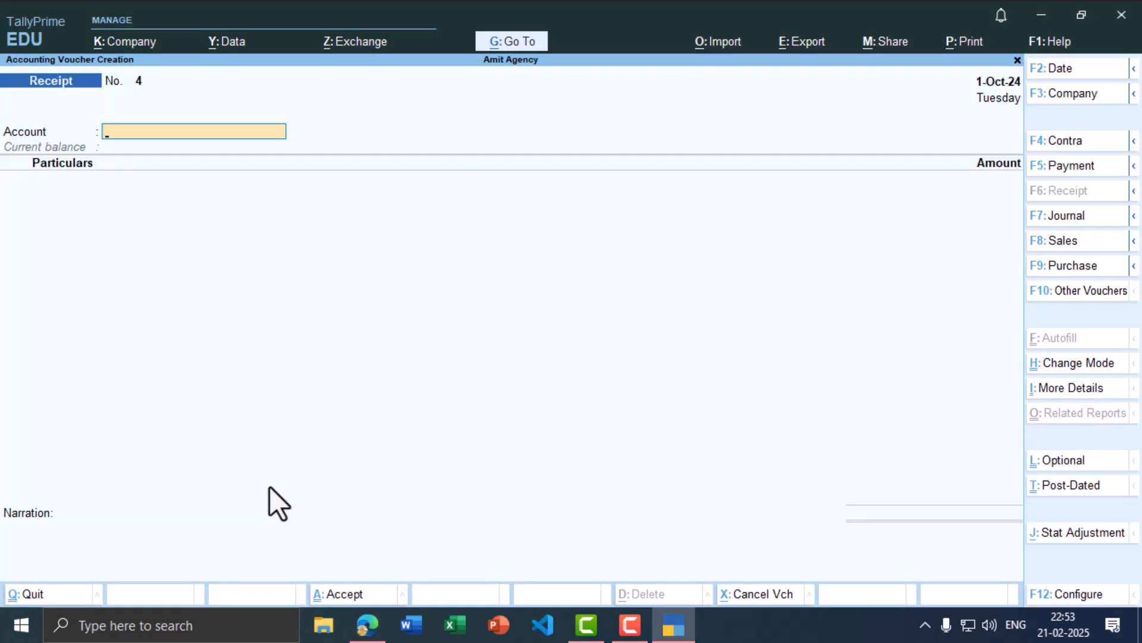
{"action": "key", "text": "alt+Tab"}
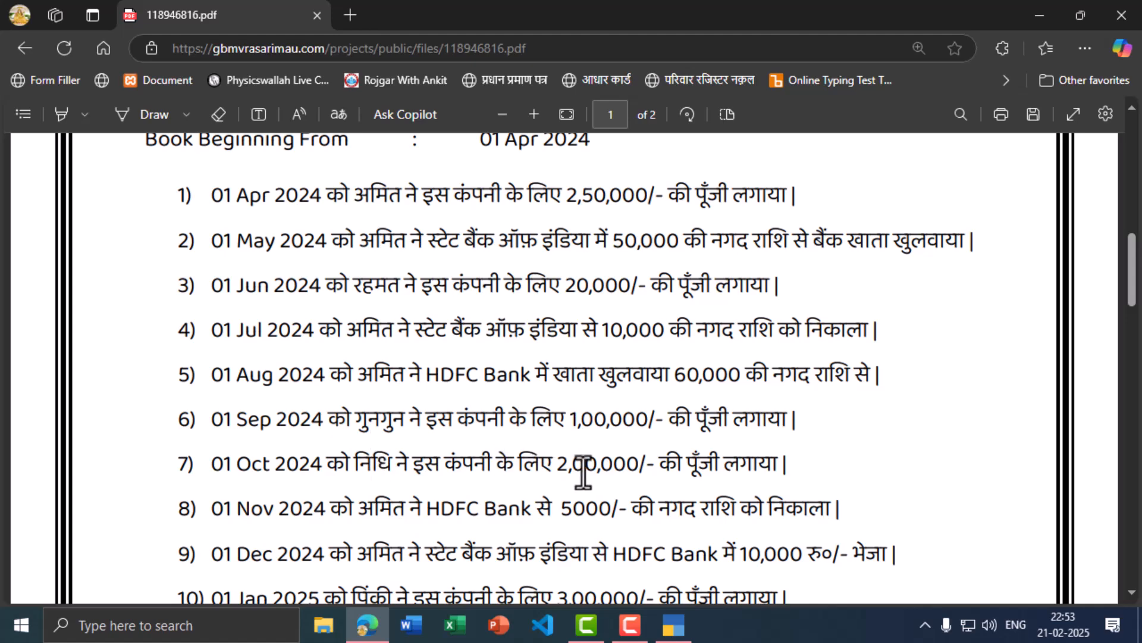
{"action": "key", "text": "alt+Tab"}
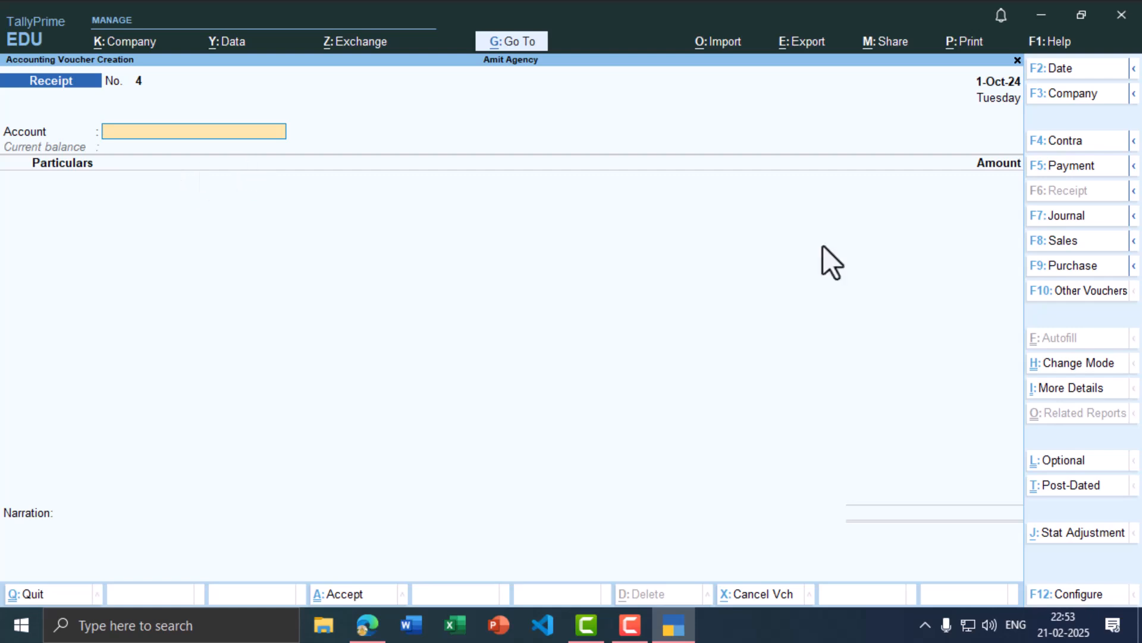
Step: Choose Cash as the account and create the partner's capital ledger as particulars
{"action": "type", "text": "Cas"}
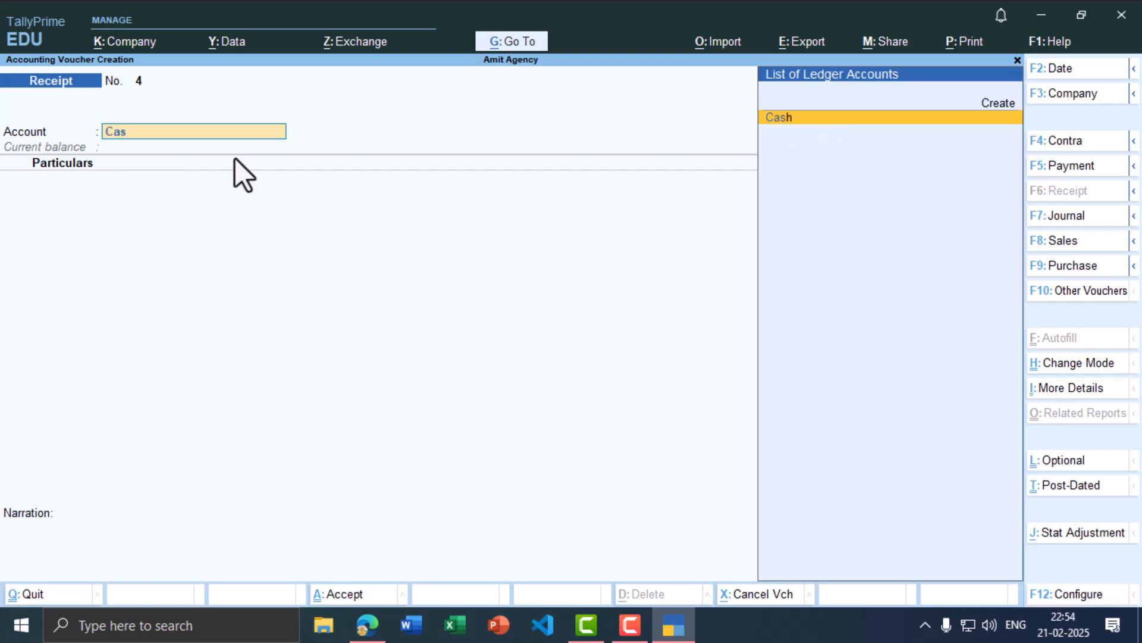
{"action": "key", "text": "Return"}
{"action": "type", "text": "ad"}
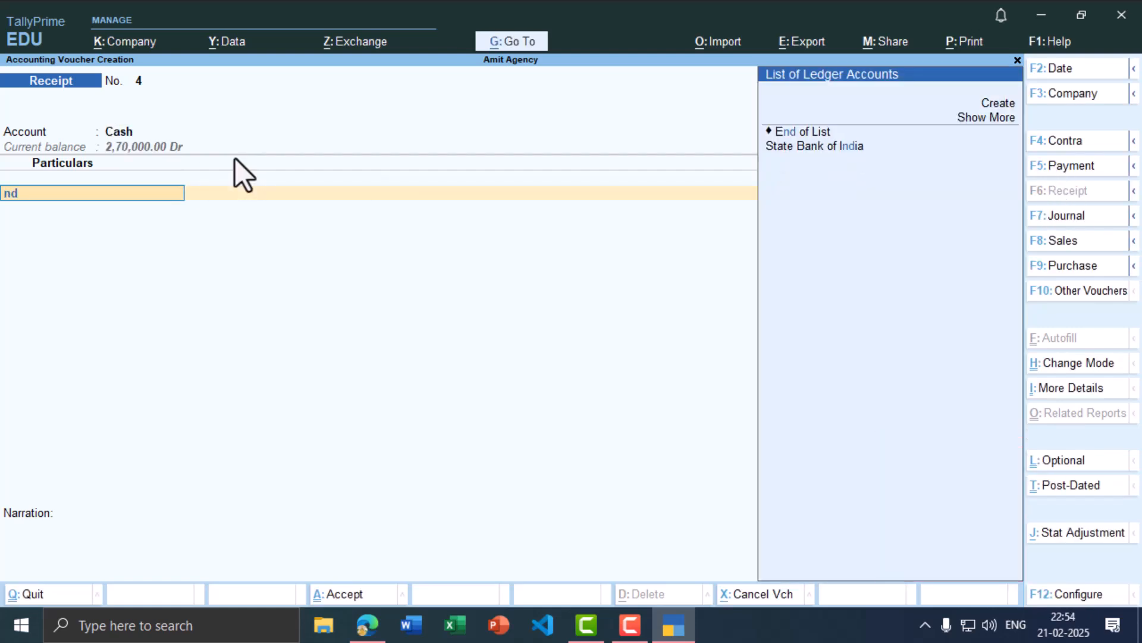
{"action": "key", "text": "alt+c"}
{"action": "type", "text": "Nidh"}
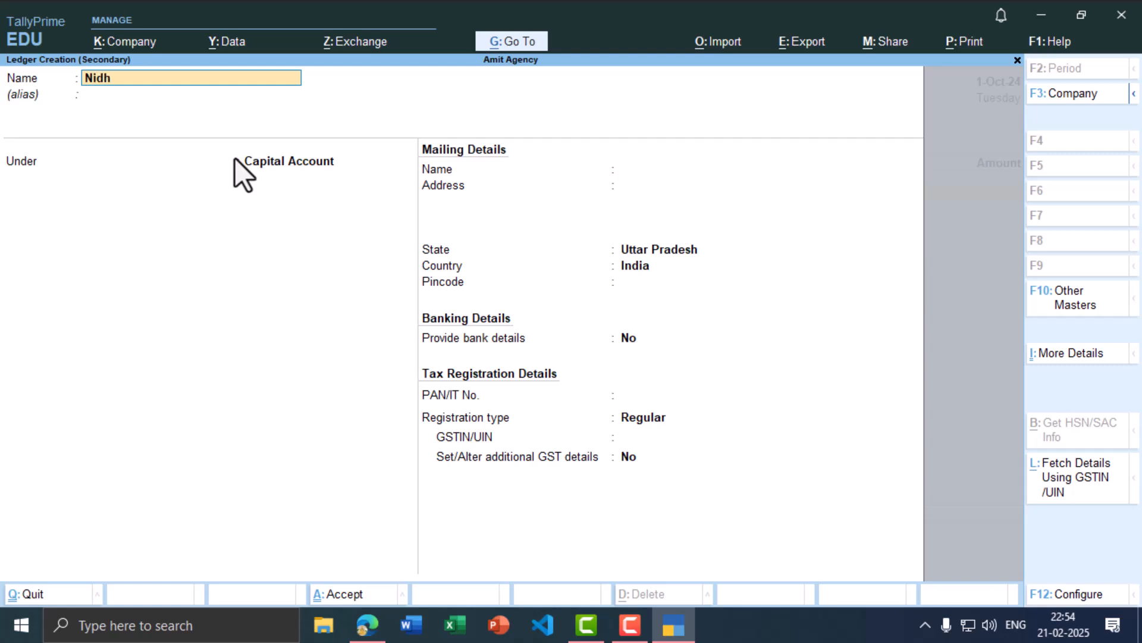
{"action": "type", "text": "i Capital A/c"}
{"action": "key", "text": "Return"}
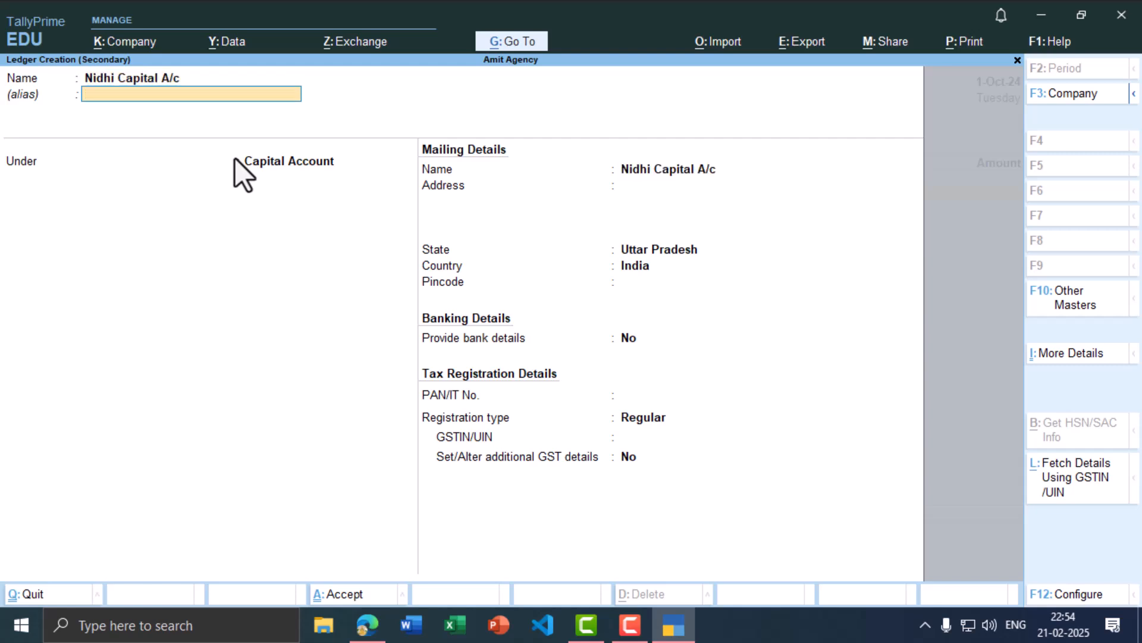
{"action": "key", "text": "Return"}
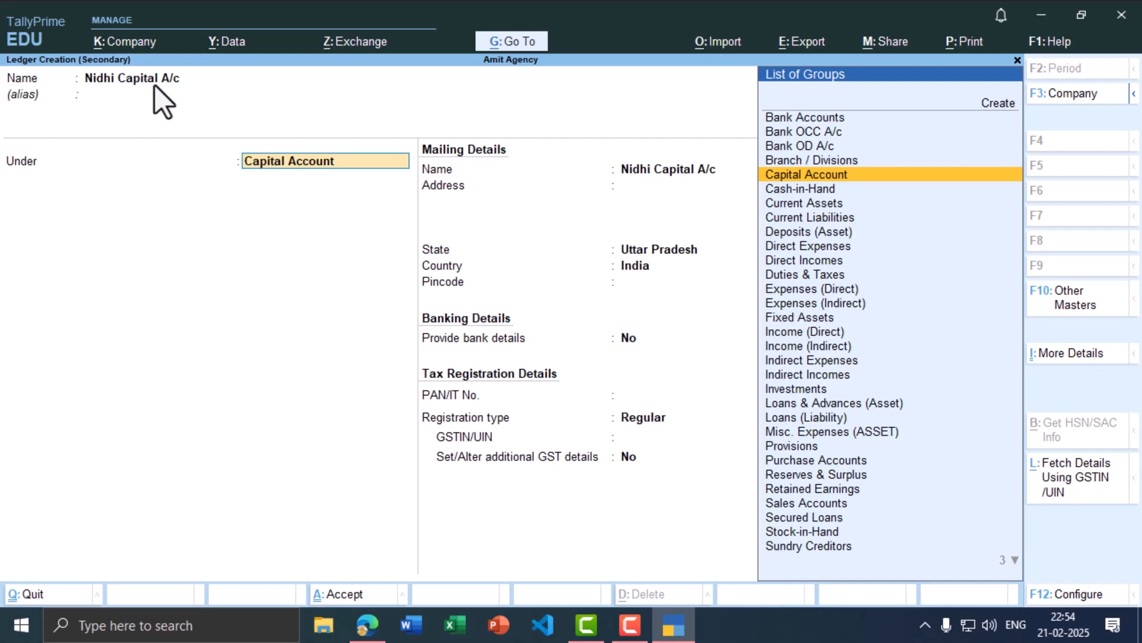
{"action": "key", "text": "ctrl+a"}
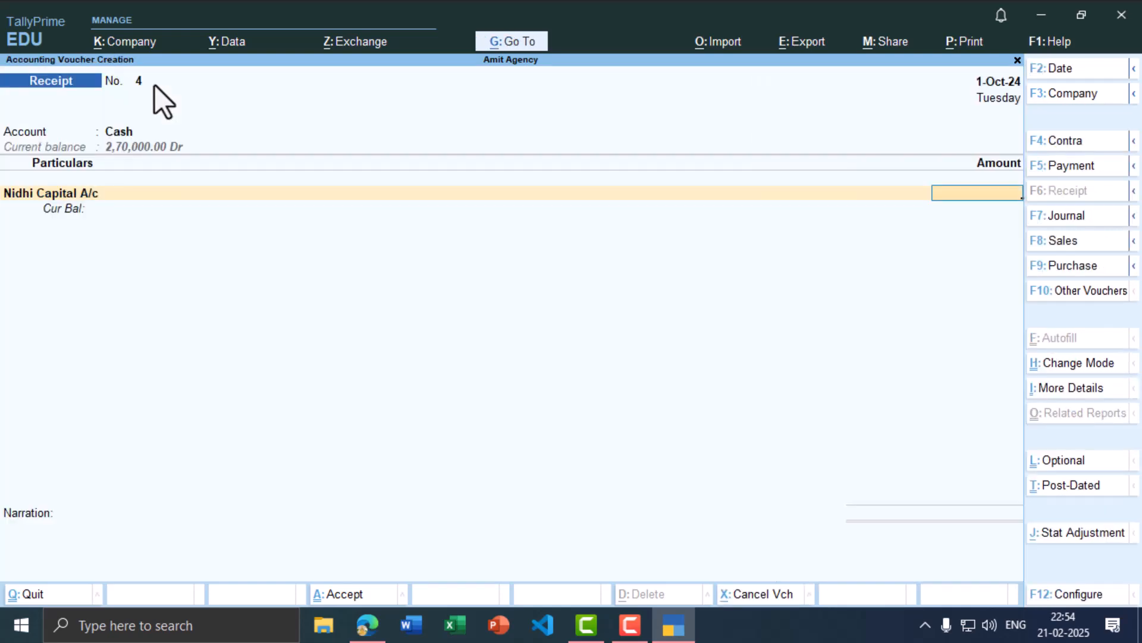
Step: Enter 2,00,000 and save Receipt voucher 4
{"action": "key", "text": "alt+Tab"}
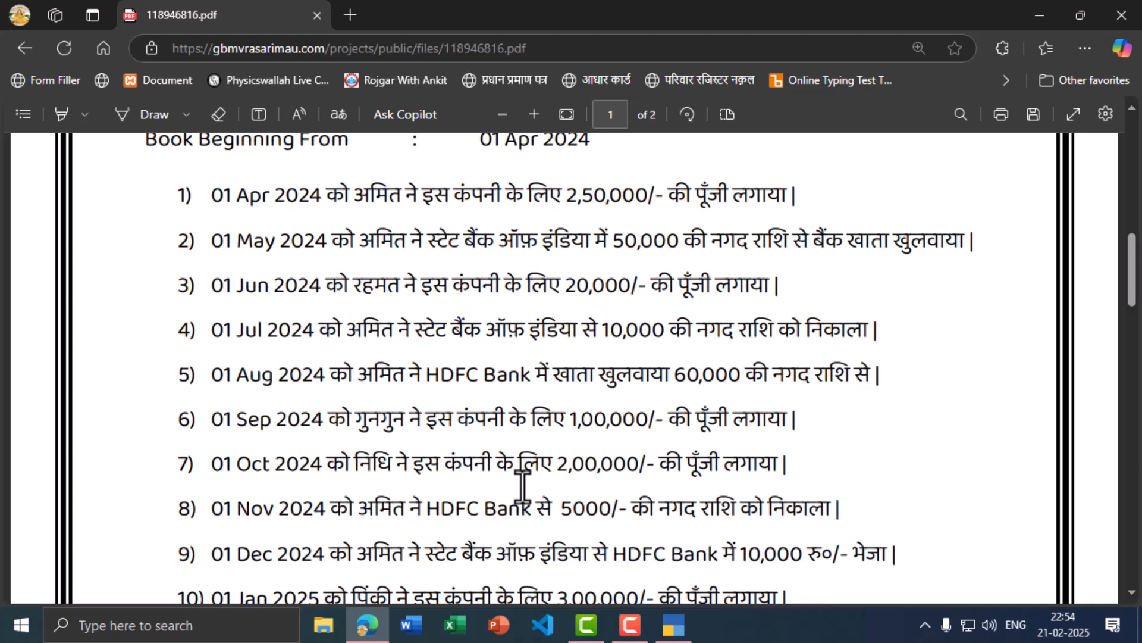
{"action": "key", "text": "alt+Tab"}
{"action": "type", "text": "2"}
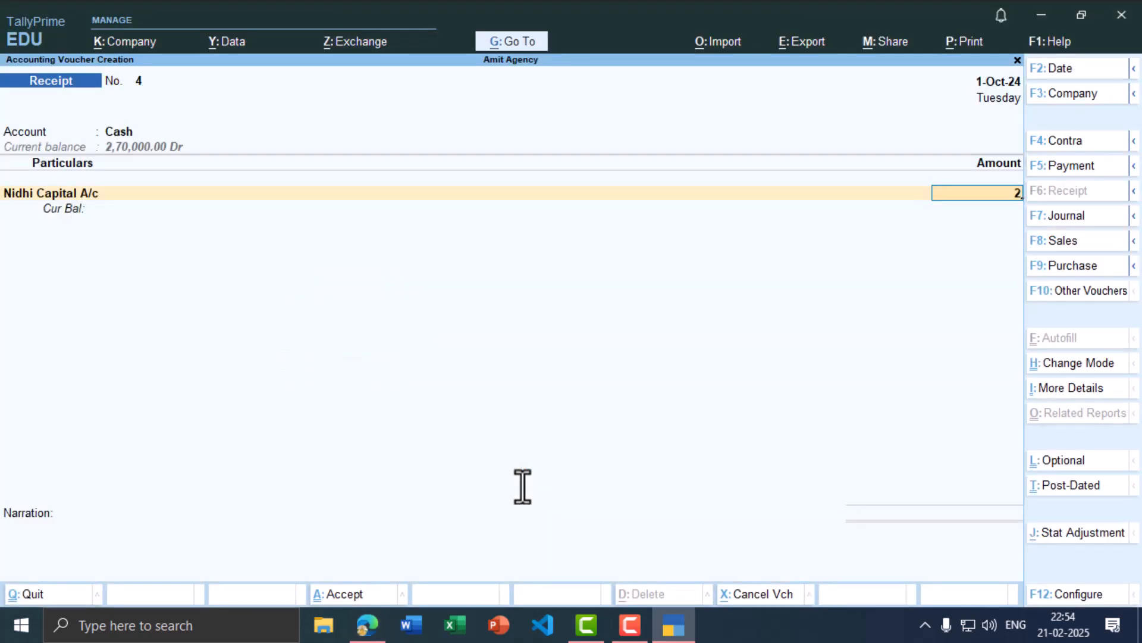
{"action": "type", "text": "00000"}
{"action": "key", "text": "Return"}
{"action": "key", "text": "ctrl+a"}
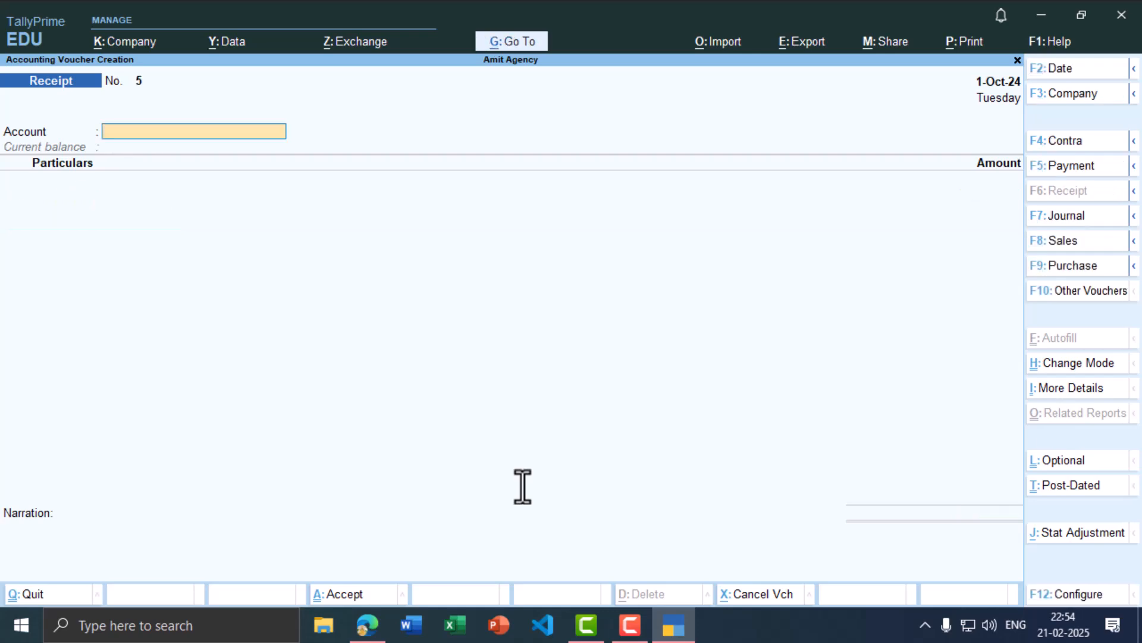
{"action": "key", "text": "alt+Tab"}
Step: Set the next voucher's date to 1-Nov-24
{"action": "scroll", "coordinate": [376, 446], "scroll_direction": "down", "scroll_amount": 1}
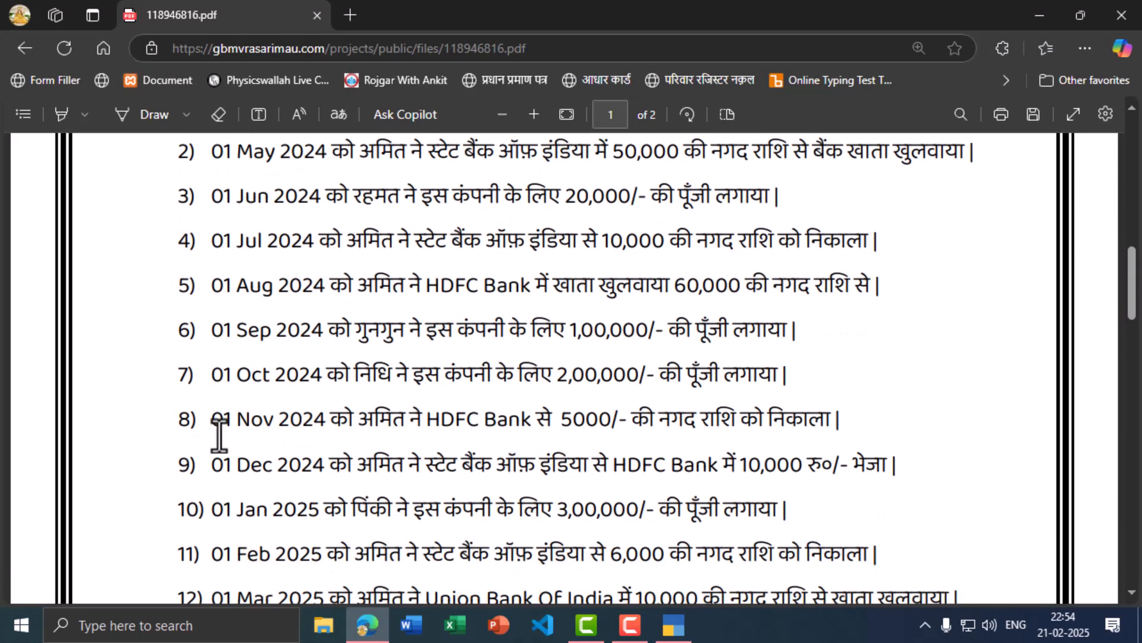
{"action": "key", "text": "alt+Tab"}
{"action": "key", "text": "F2"}
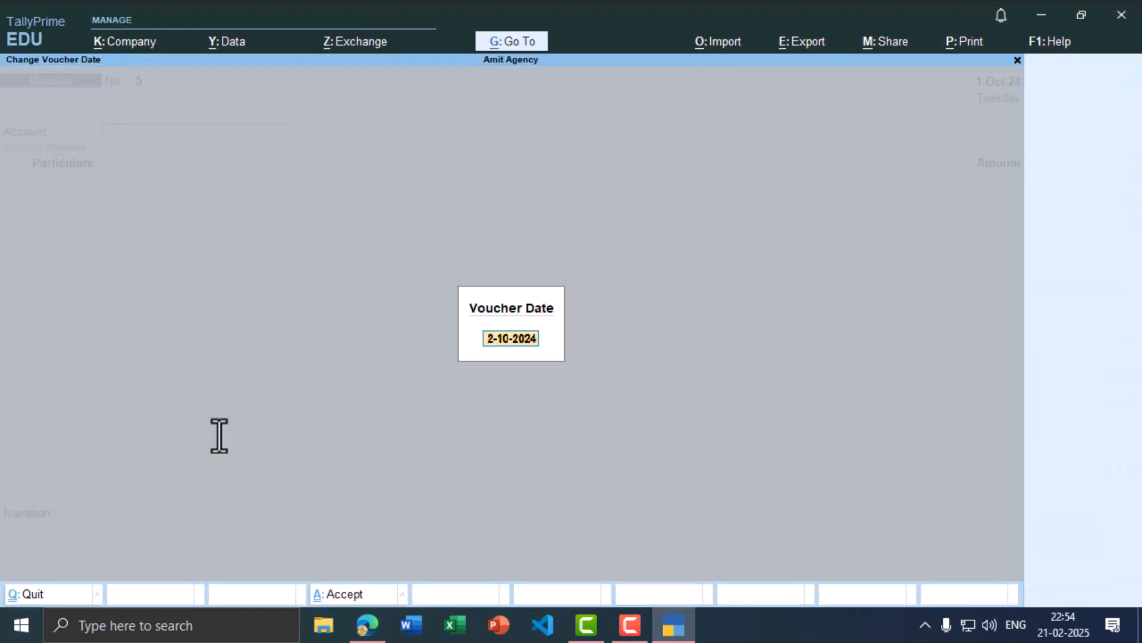
{"action": "type", "text": "1-11"}
{"action": "key", "text": "Return"}
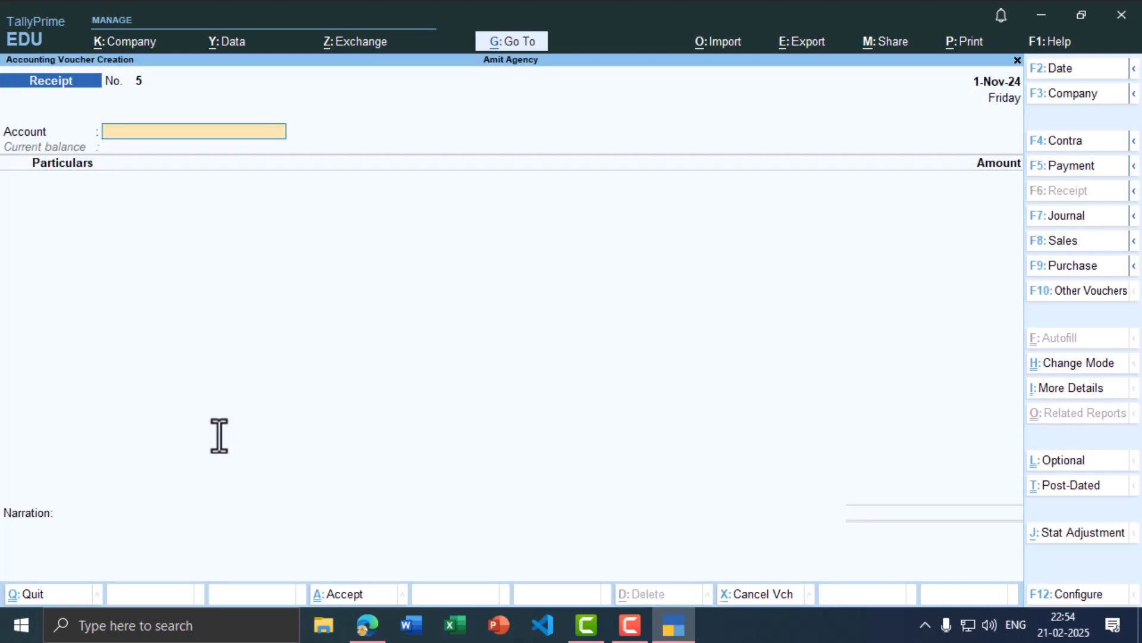
{"action": "key", "text": "alt+Tab"}
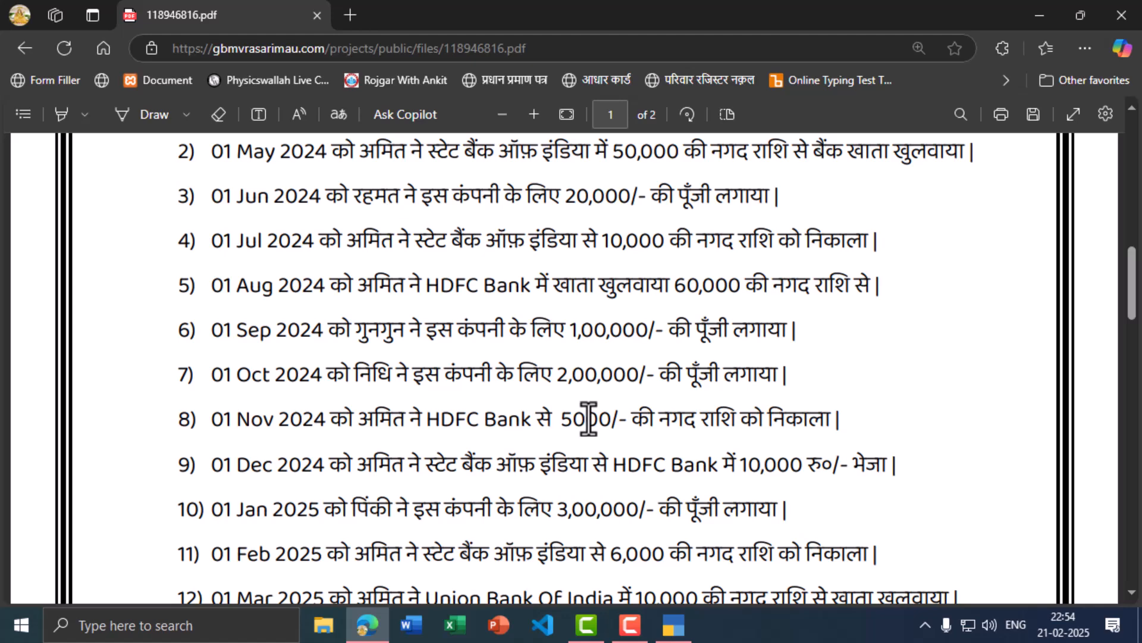
{"action": "key", "text": "alt+Tab"}
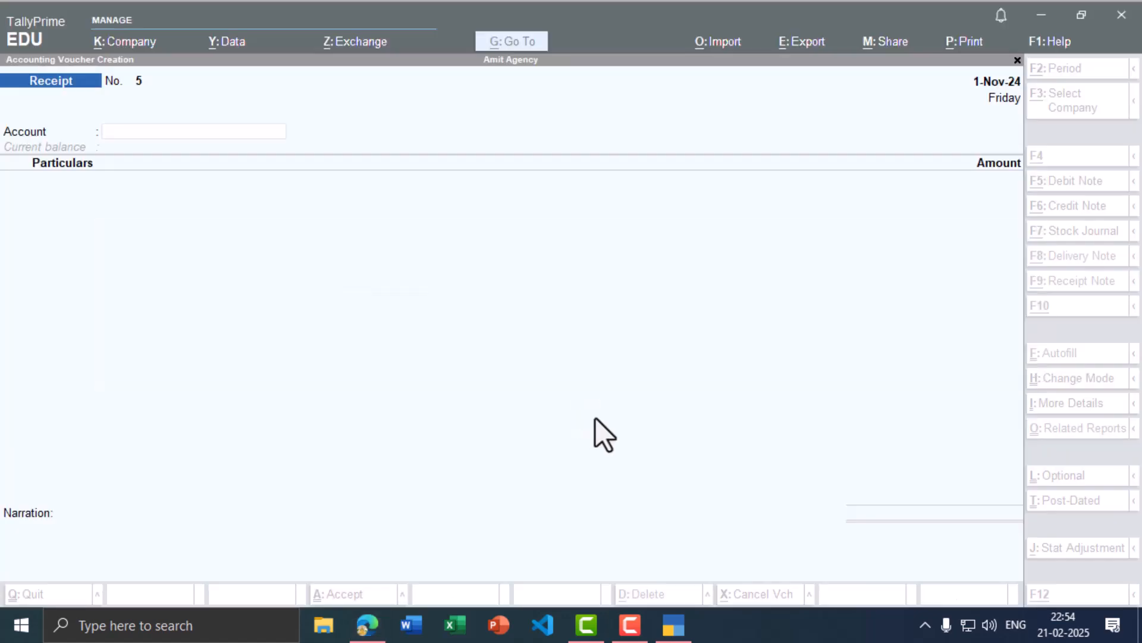
Step: Start a Contra voucher with Cash as the account and Hdfc Bank A/c as particulars
{"action": "left_click", "coordinate": [1078, 142]}
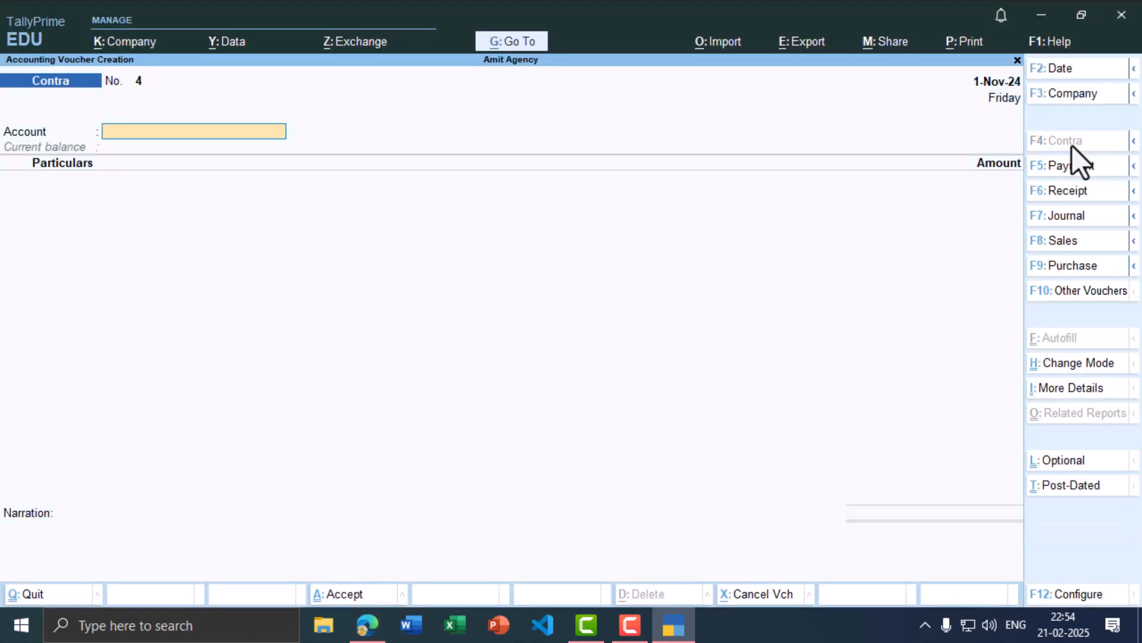
{"action": "key", "text": "alt+Tab"}
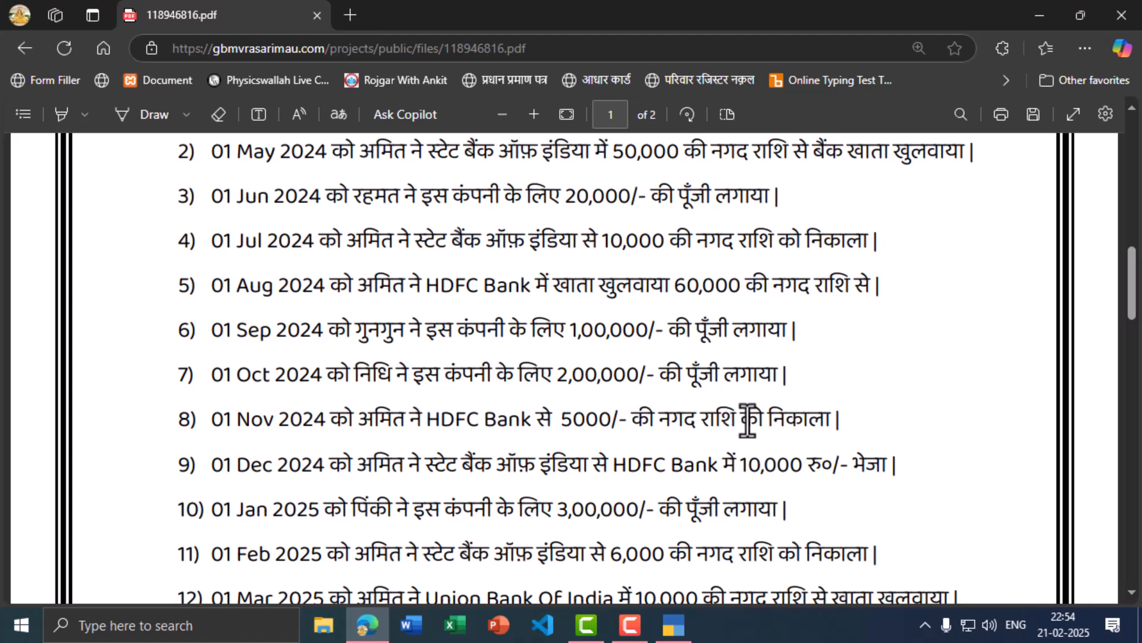
{"action": "key", "text": "alt+Tab"}
{"action": "type", "text": "Cas"}
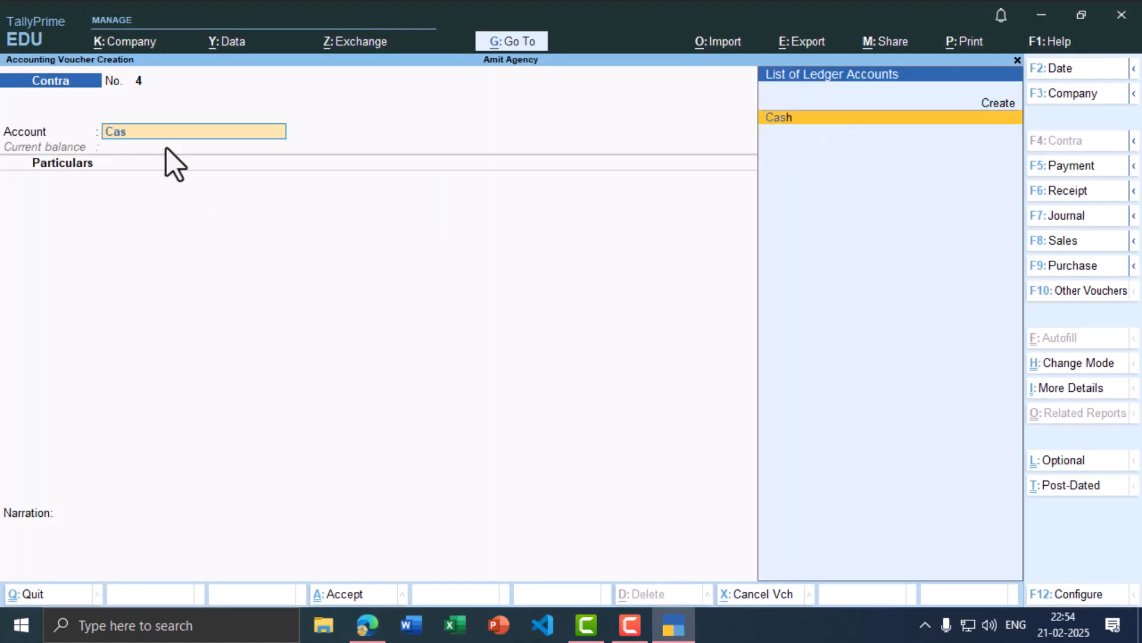
{"action": "key", "text": "Return"}
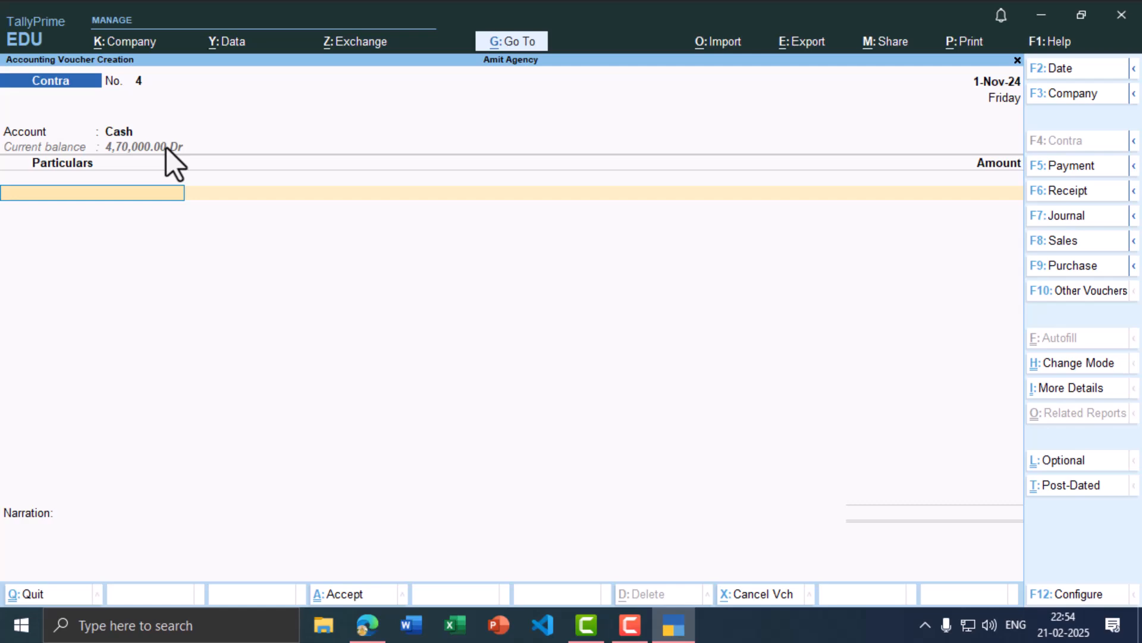
{"action": "type", "text": "hdf"}
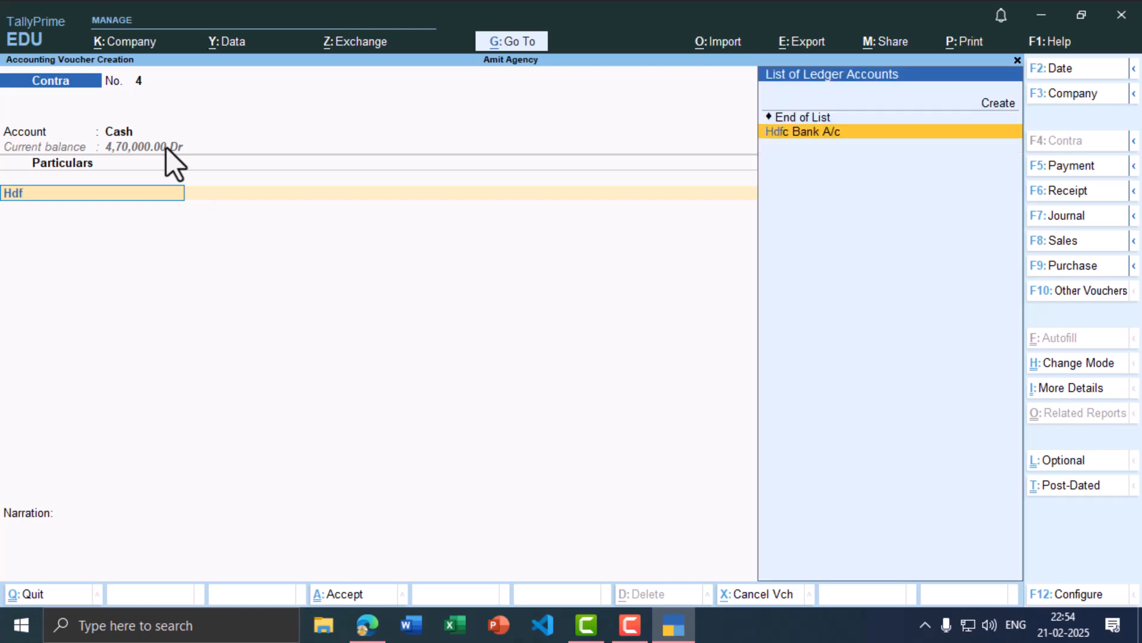
{"action": "key", "text": "Return"}
Step: Enter 5,000 as the withdrawal, accept the bank allocation and save Contra No. 4
{"action": "key", "text": "alt+Tab"}
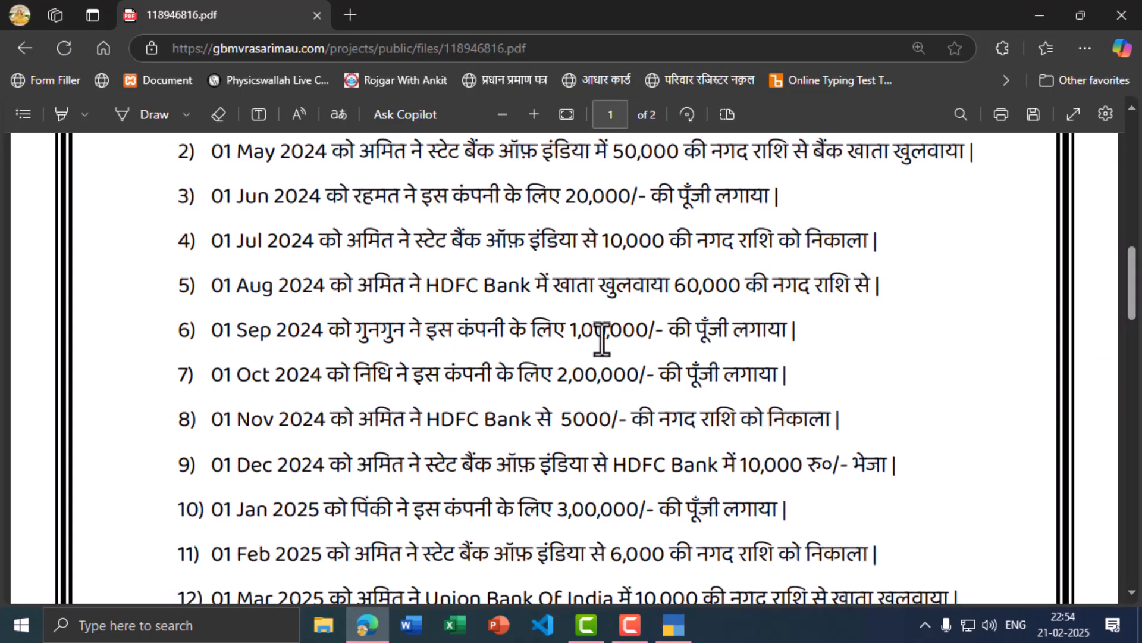
{"action": "key", "text": "alt+Tab"}
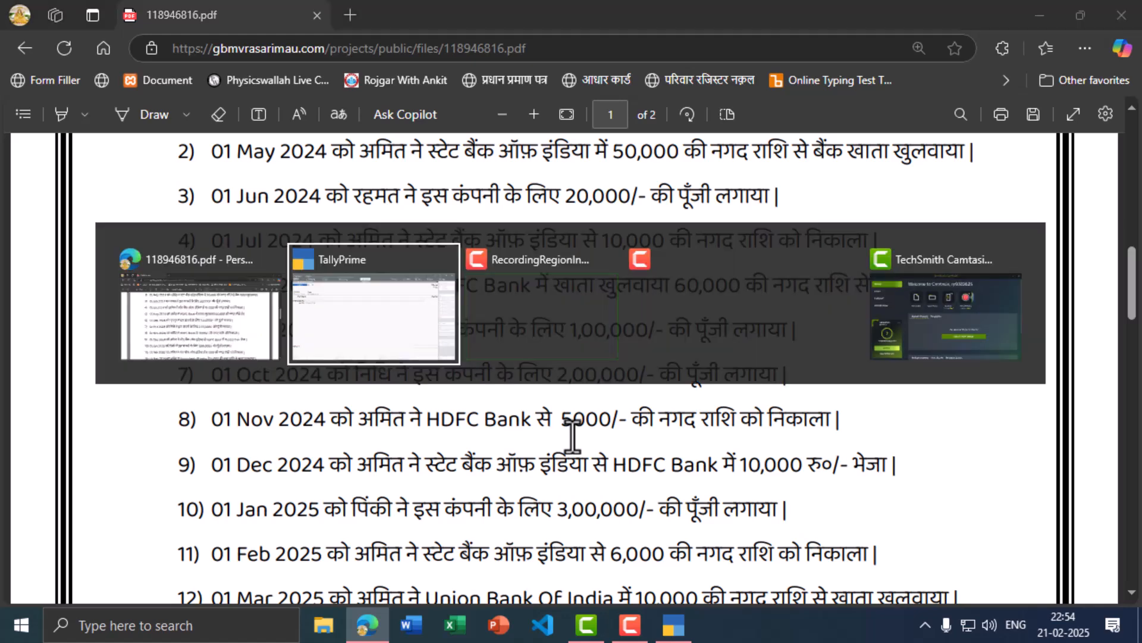
{"action": "type", "text": "5,0"}
{"action": "type", "text": "0"}
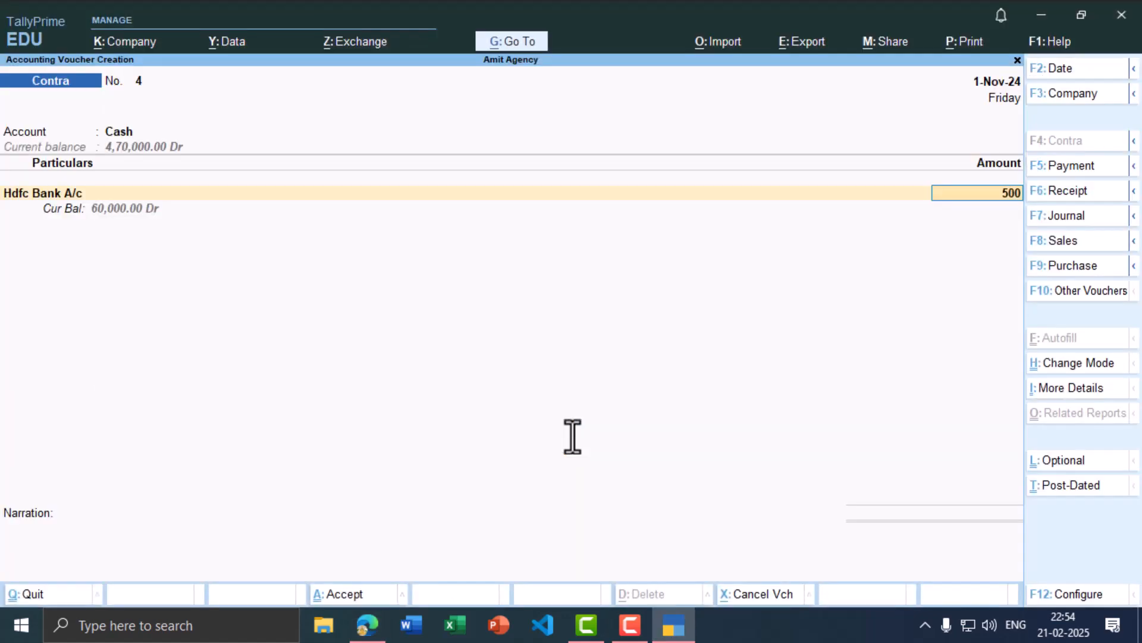
{"action": "type", "text": "0"}
{"action": "key", "text": "Return"}
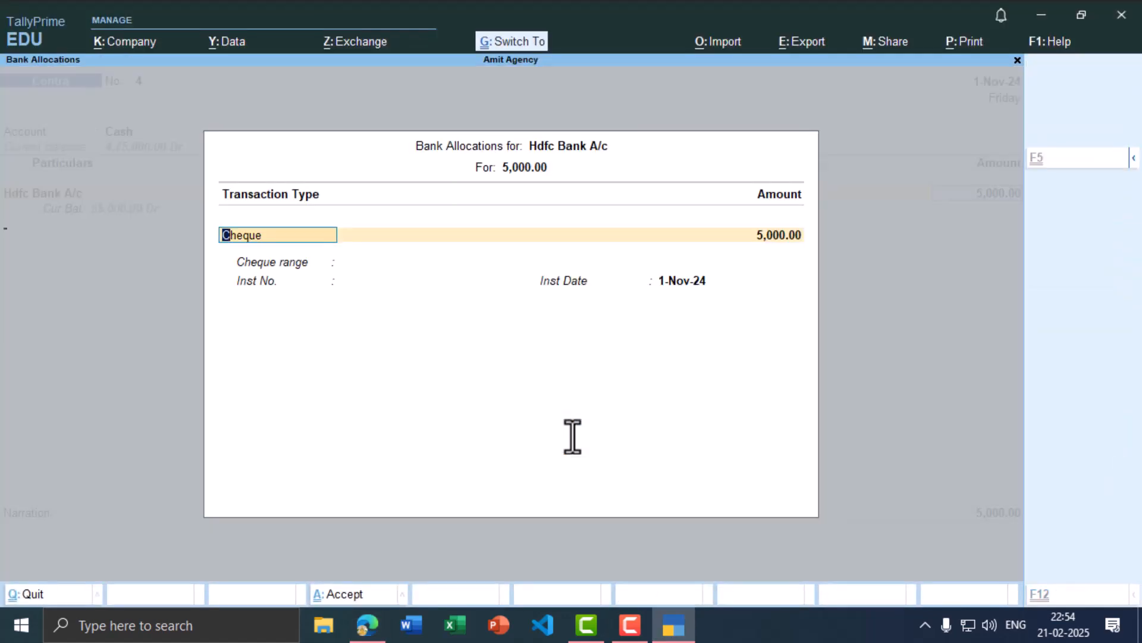
{"action": "key", "text": "ctrl+a"}
{"action": "key", "text": "ctrl+a"}
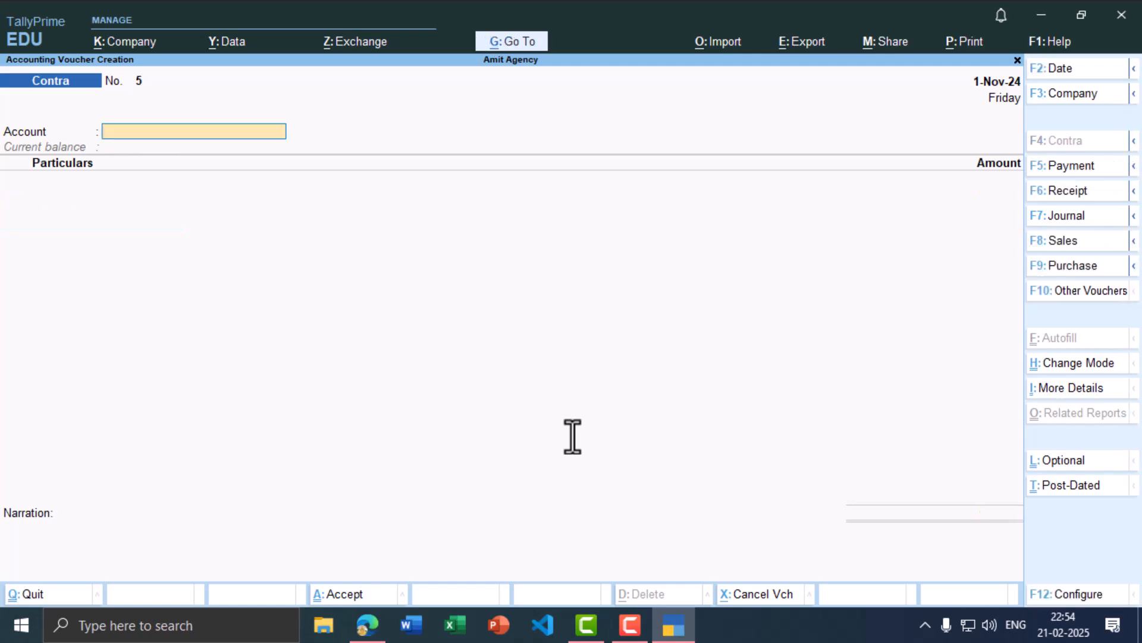
{"action": "key", "text": "alt+Tab"}
{"action": "scroll", "coordinate": [274, 438], "scroll_direction": "down", "scroll_amount": 2}
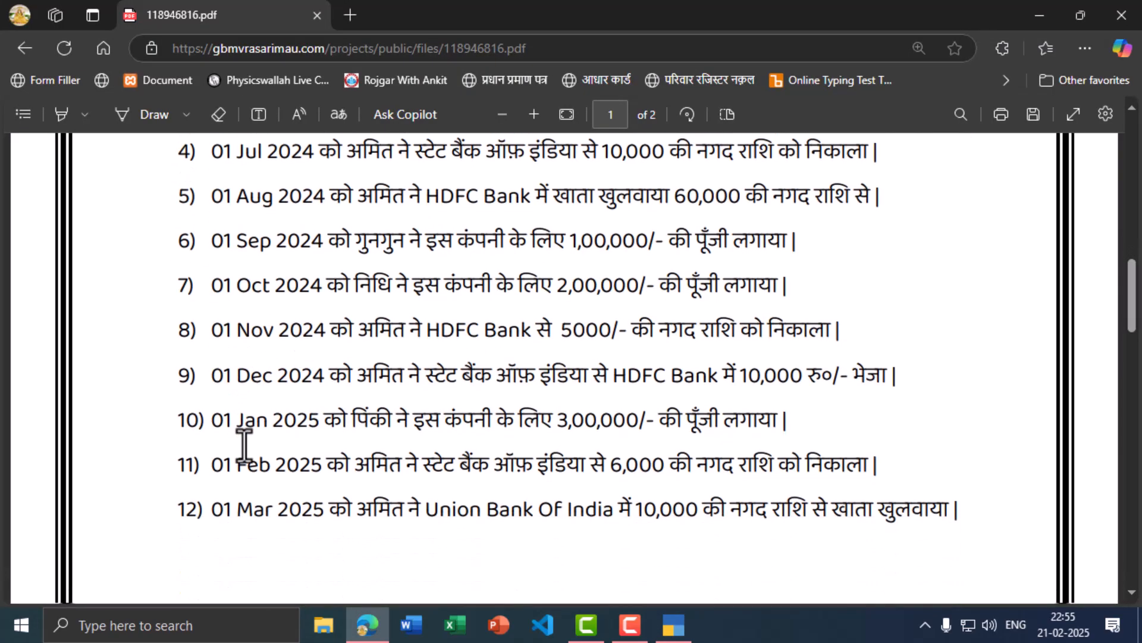
{"action": "key", "text": "alt+Tab"}
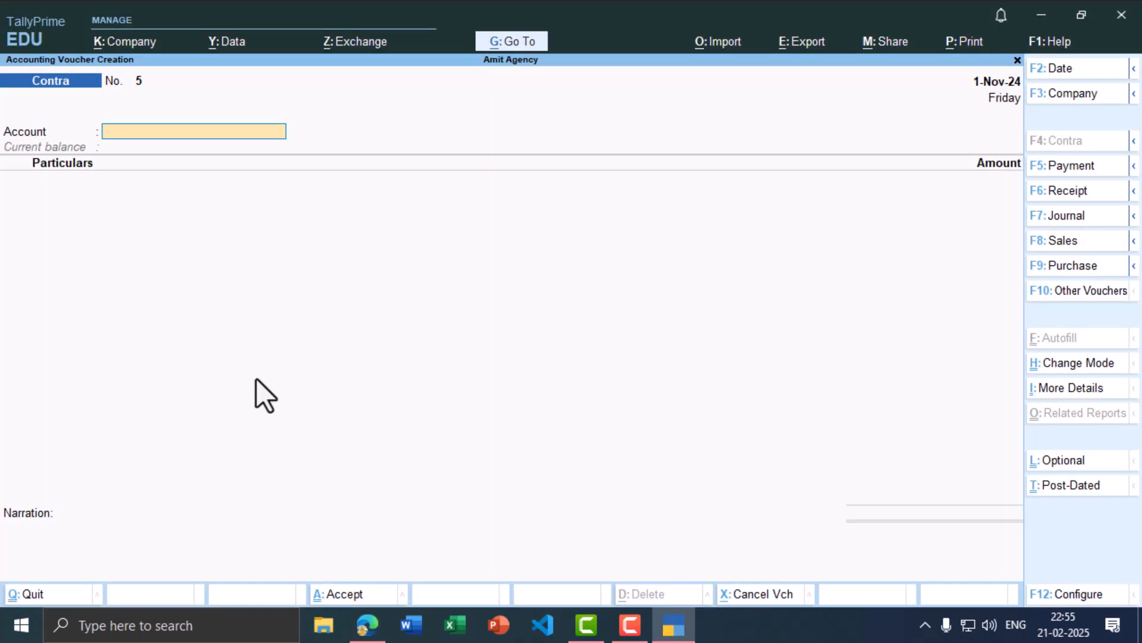
Step: Set the next contra voucher's date to 1-Dec-24
{"action": "key", "text": "F2"}
{"action": "type", "text": "1-12"}
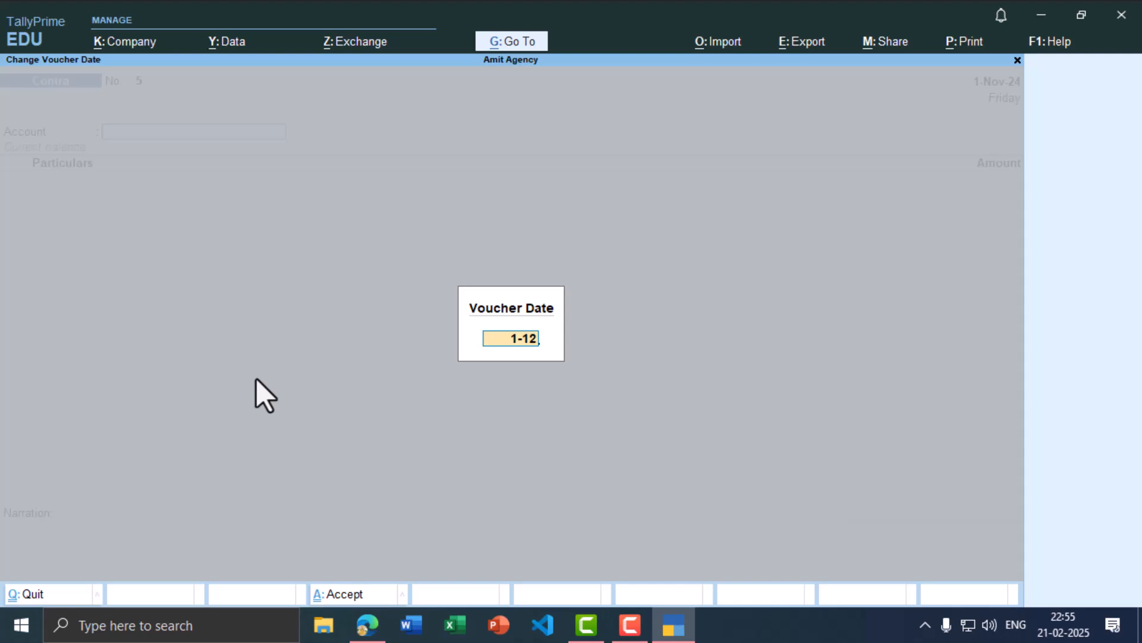
{"action": "key", "text": "Return"}
{"action": "key", "text": "alt+Tab"}
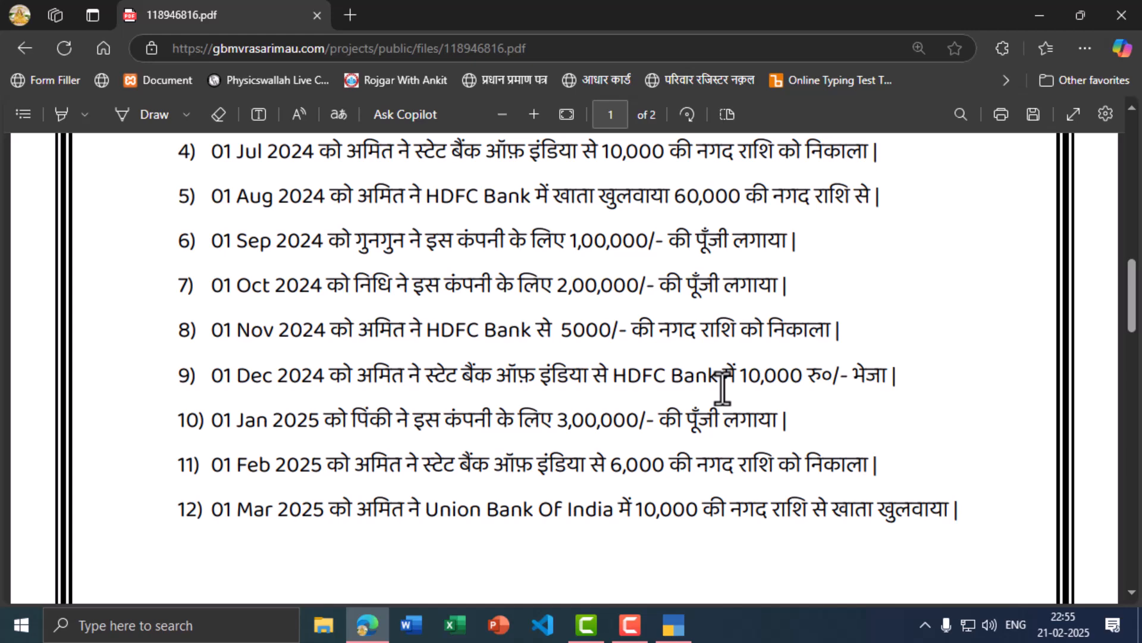
{"action": "key", "text": "alt+Tab"}
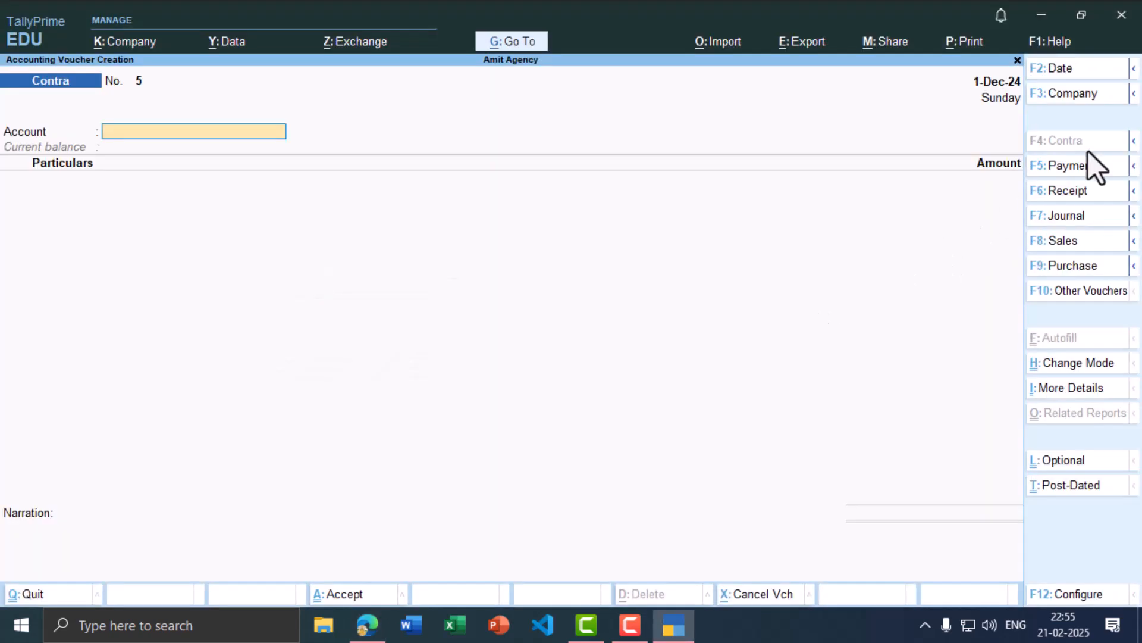
{"action": "key", "text": "alt+Tab"}
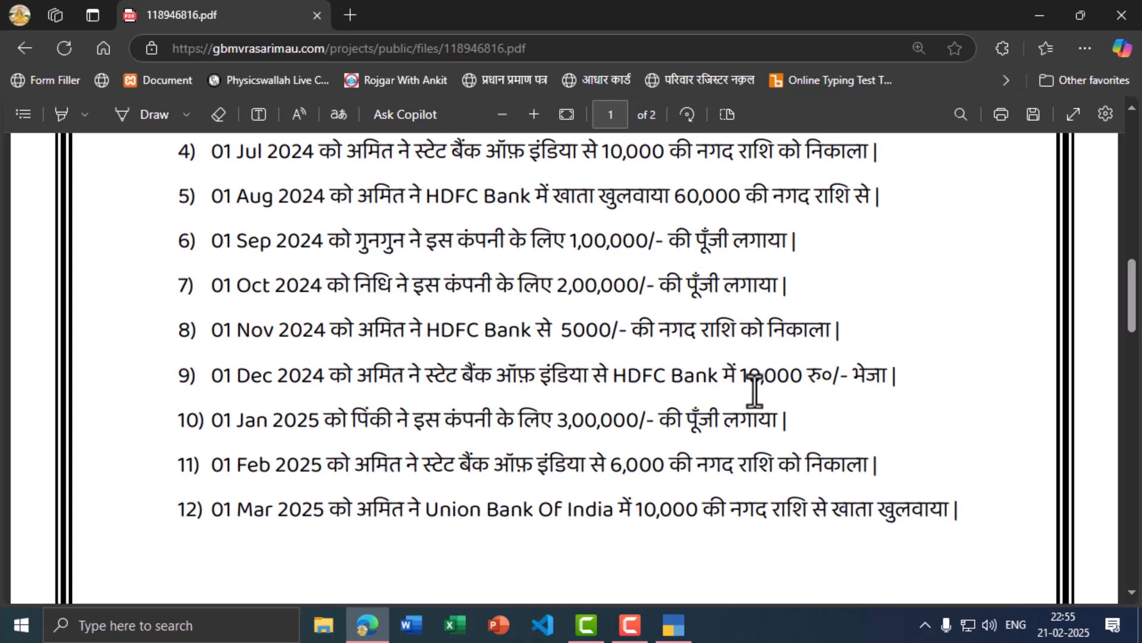
{"action": "key", "text": "alt+Tab"}
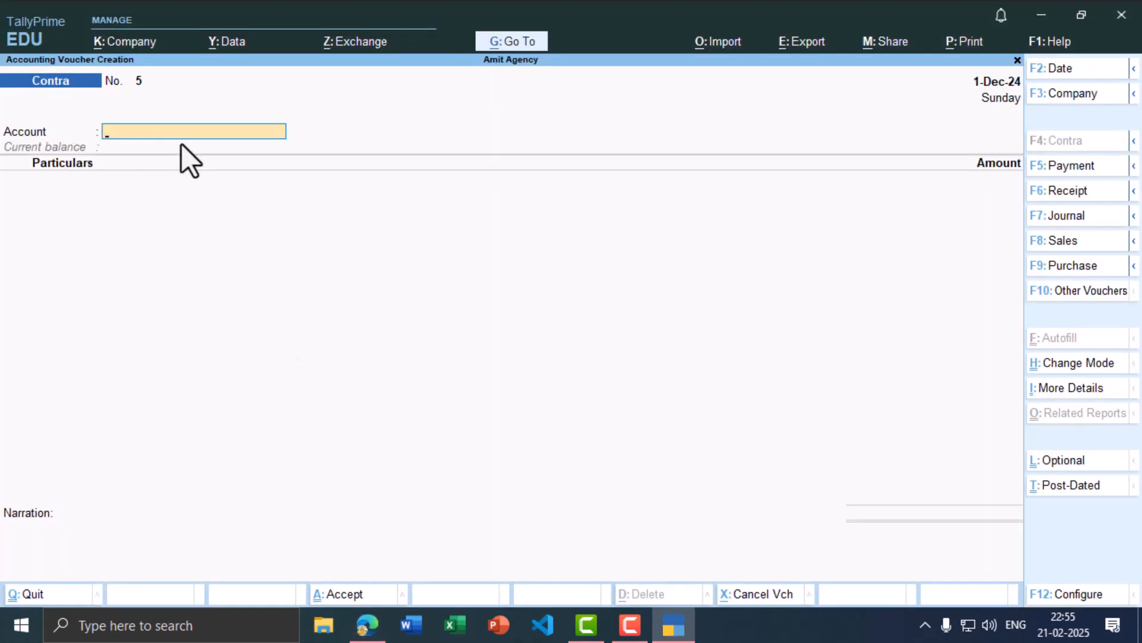
Step: Choose Hdfc Bank A/c as the account and State Bank of India as particulars
{"action": "type", "text": "Hdf"}
{"action": "key", "text": "Return"}
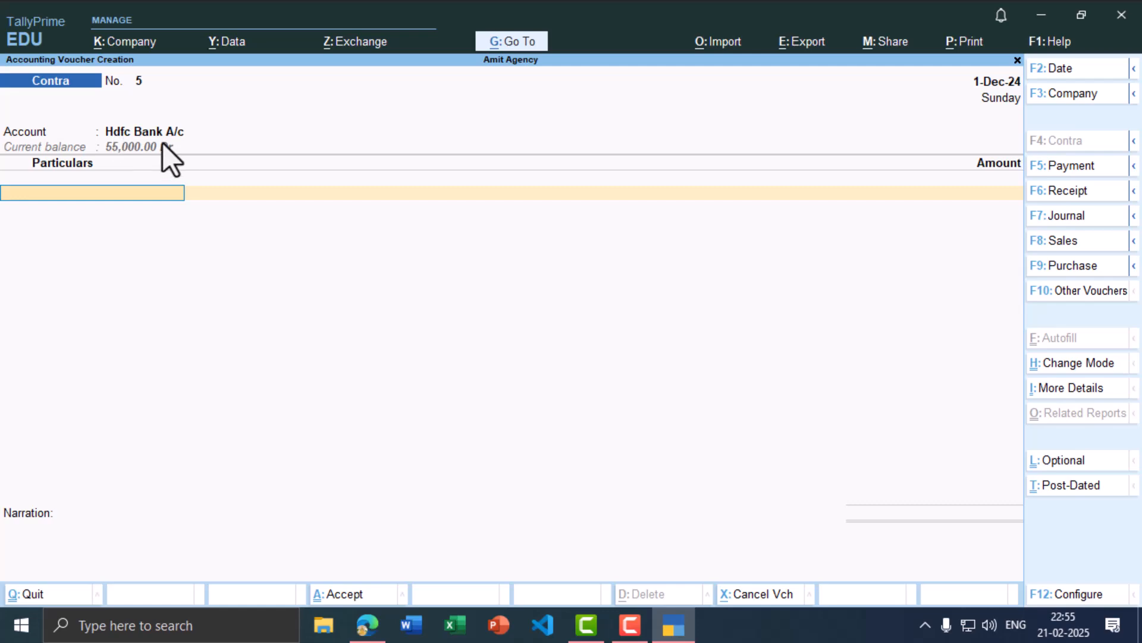
{"action": "key", "text": "alt+Tab"}
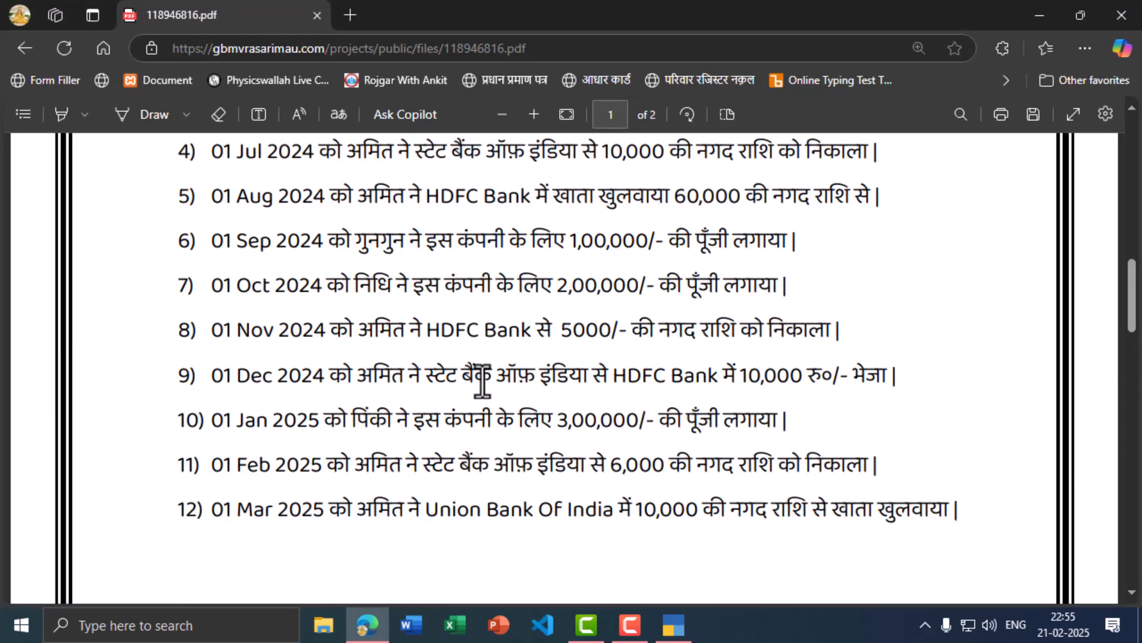
{"action": "key", "text": "alt+Tab"}
{"action": "type", "text": "sta"}
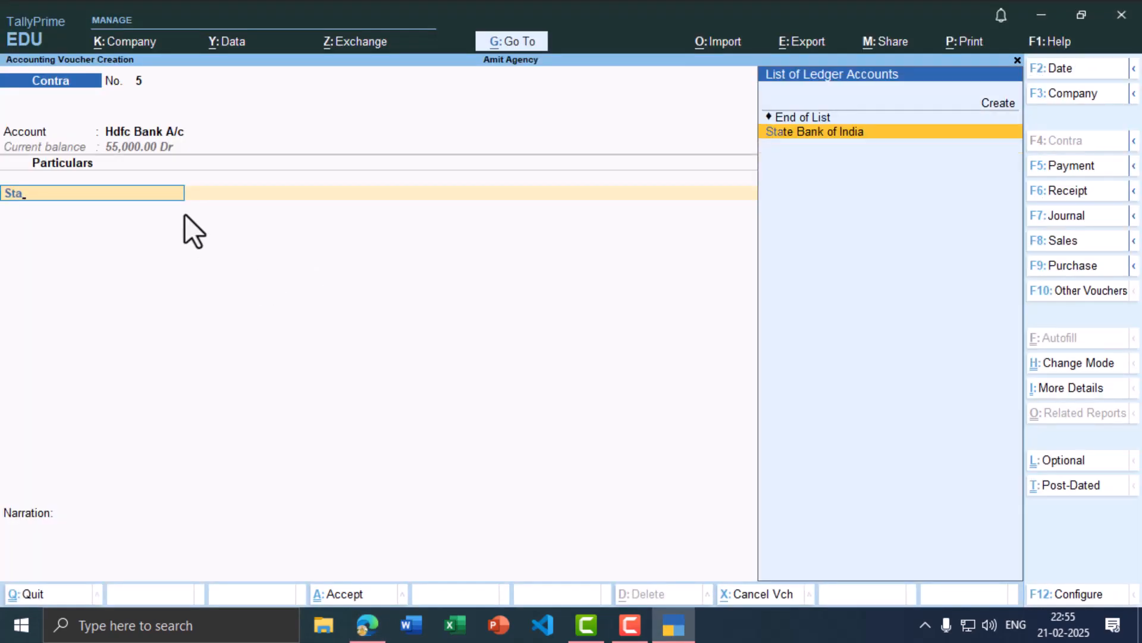
{"action": "key", "text": "Return"}
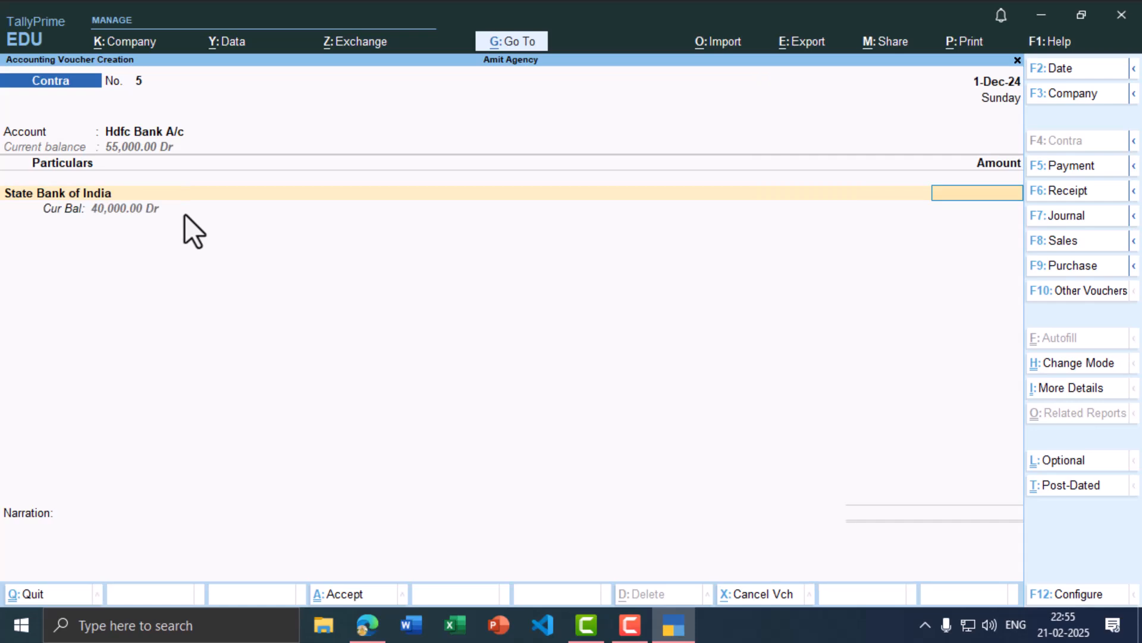
Step: Enter the 10,000 transfer, confirm the bank allocation and save Contra No. 5
{"action": "key", "text": "alt+Tab"}
{"action": "key", "text": "alt+Tab"}
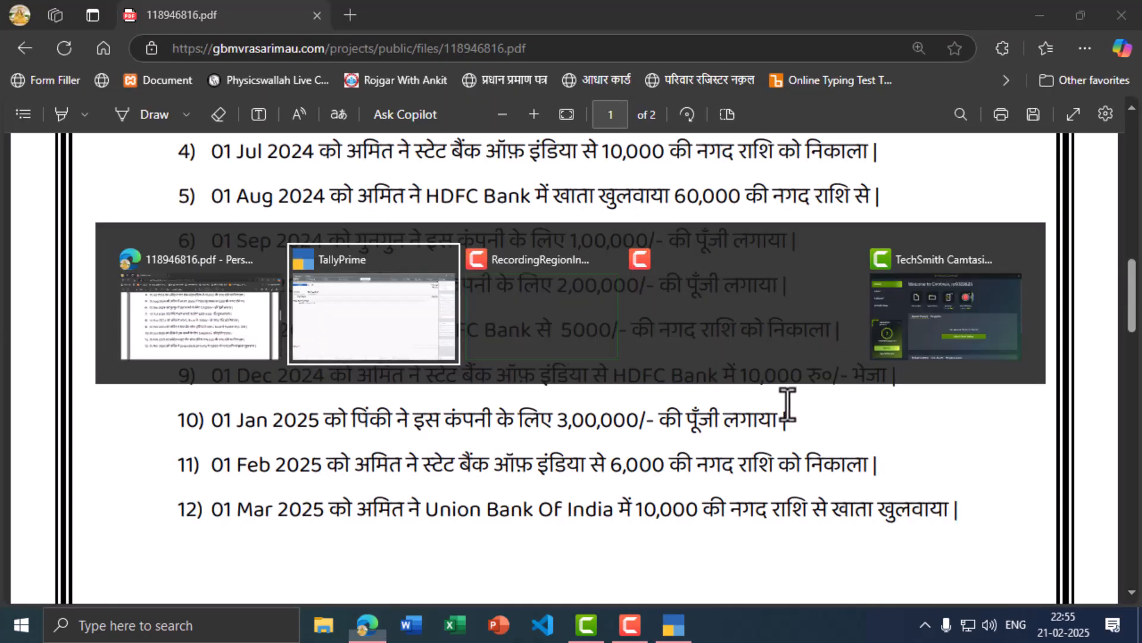
{"action": "type", "text": "10,"}
{"action": "type", "text": "0000"}
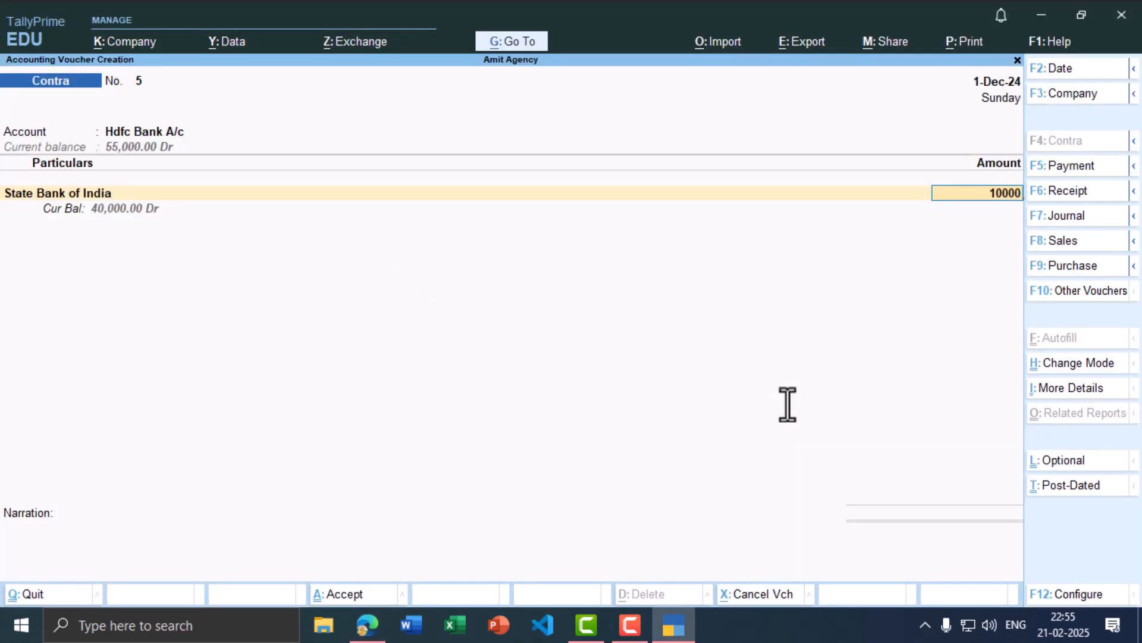
{"action": "key", "text": "Return"}
{"action": "key", "text": "ctrl+a"}
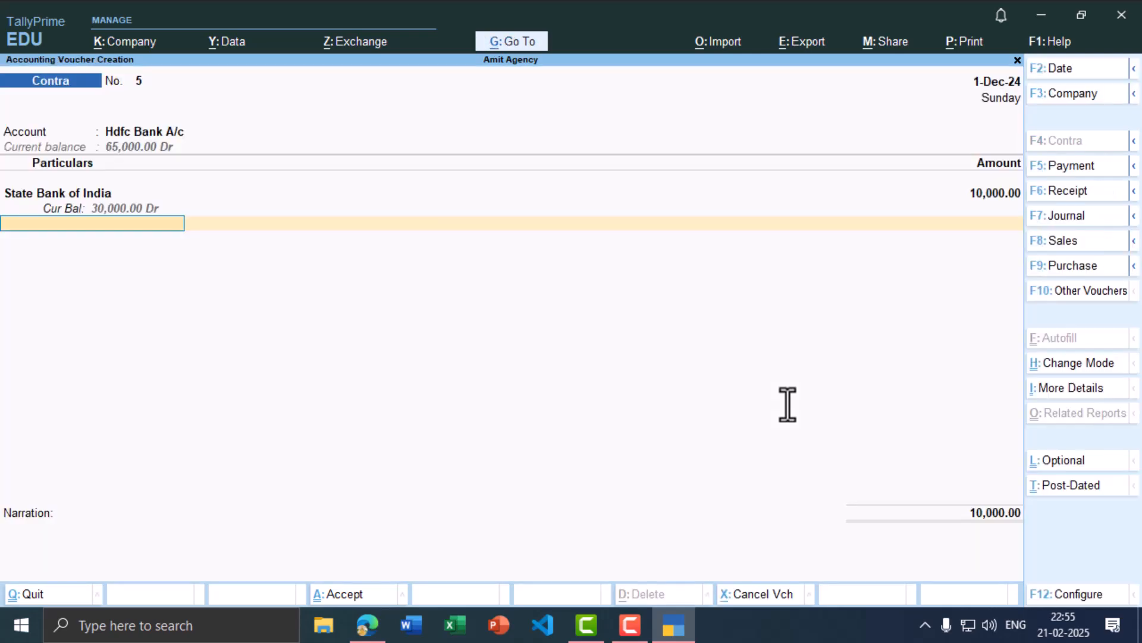
{"action": "key", "text": "ctrl+a"}
{"action": "key", "text": "alt+Tab"}
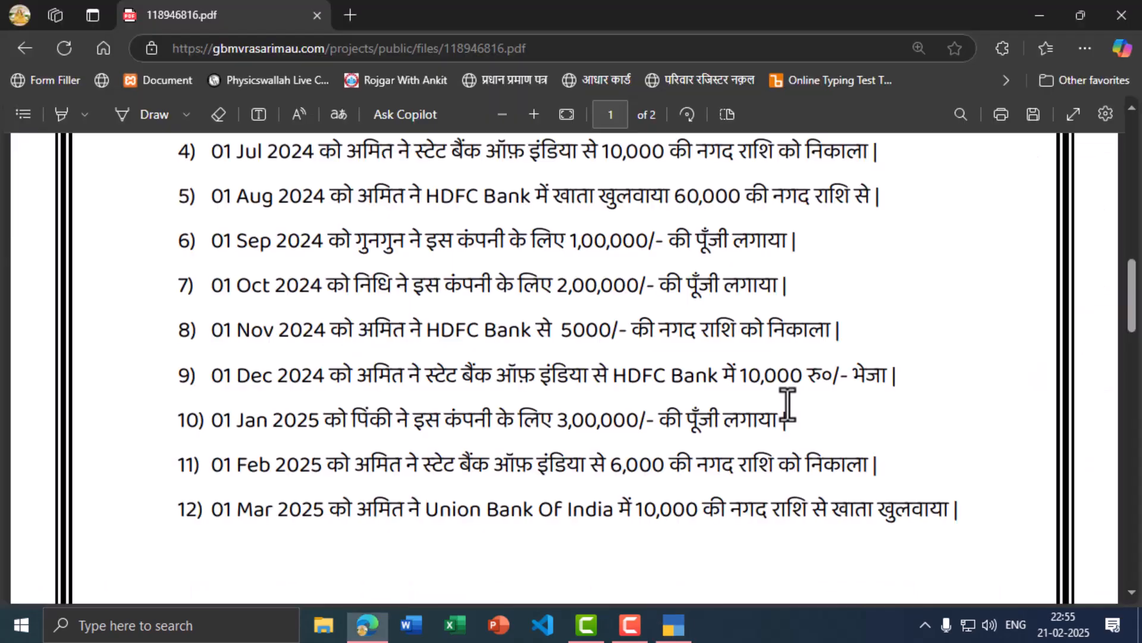
{"action": "key", "text": "alt+Tab"}
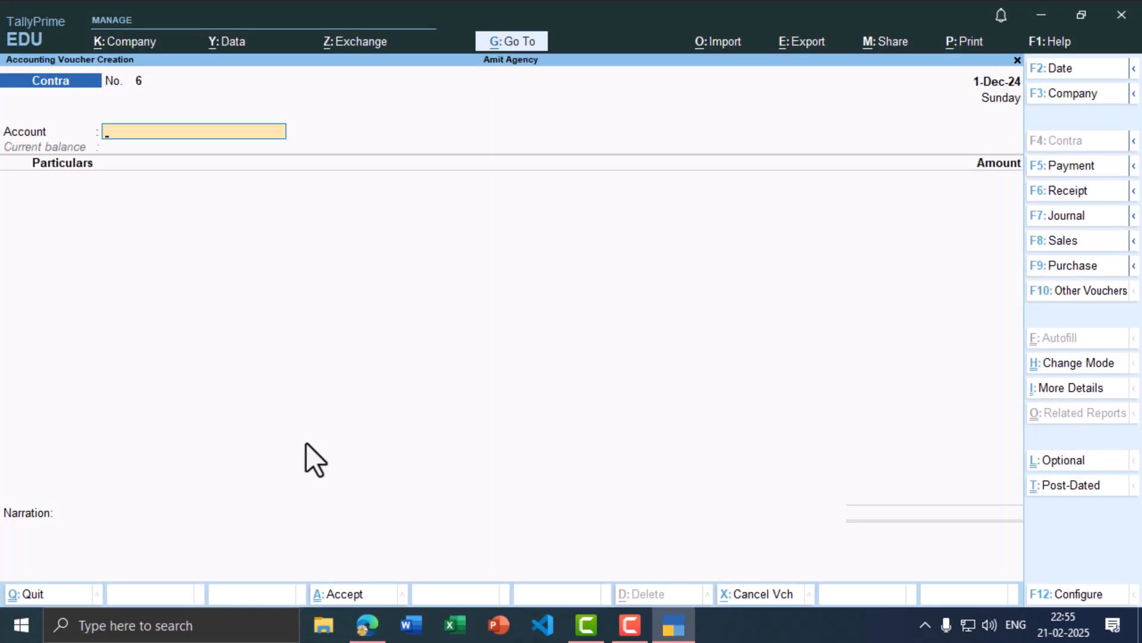
Step: Change the next voucher's date to 1-Jan-25
{"action": "key", "text": "F2"}
{"action": "type", "text": "1-1"}
{"action": "key", "text": "Return"}
{"action": "key", "text": "alt+Tab"}
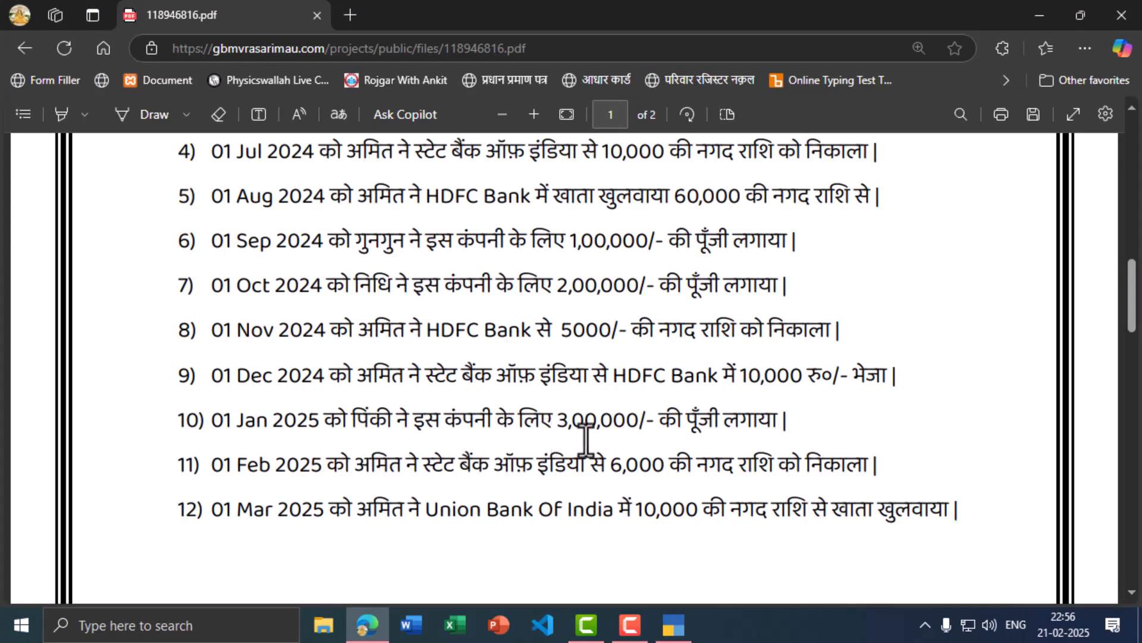
Step: Start a Receipt voucher with Cash as the receiving account
{"action": "key", "text": "alt+Tab"}
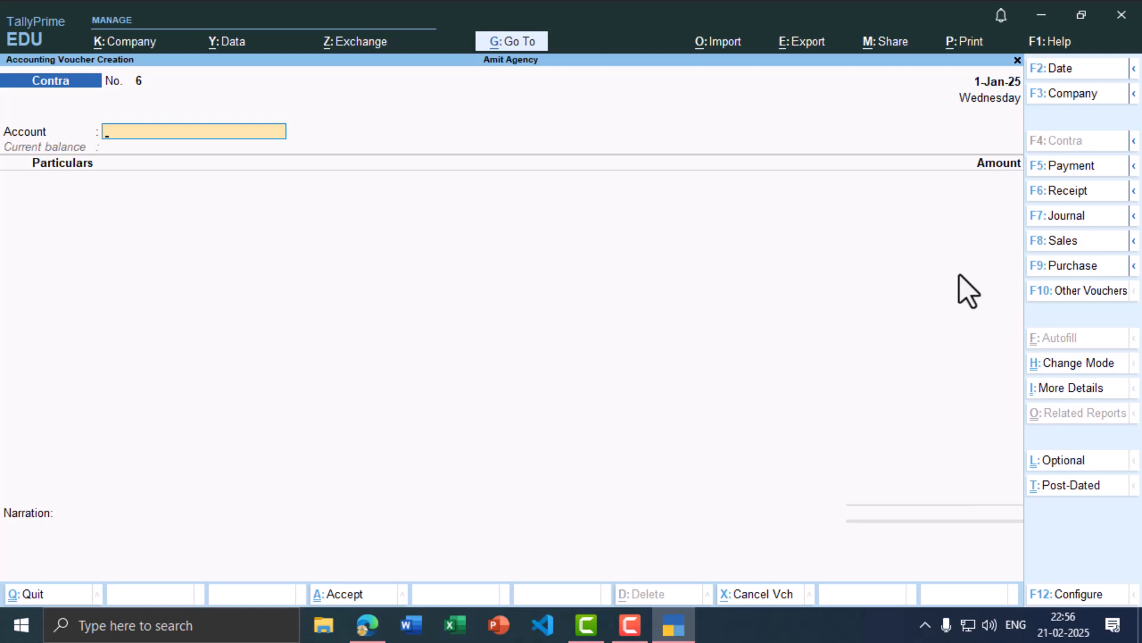
{"action": "left_click", "coordinate": [1065, 191]}
{"action": "type", "text": "cash"}
{"action": "key", "text": "Return"}
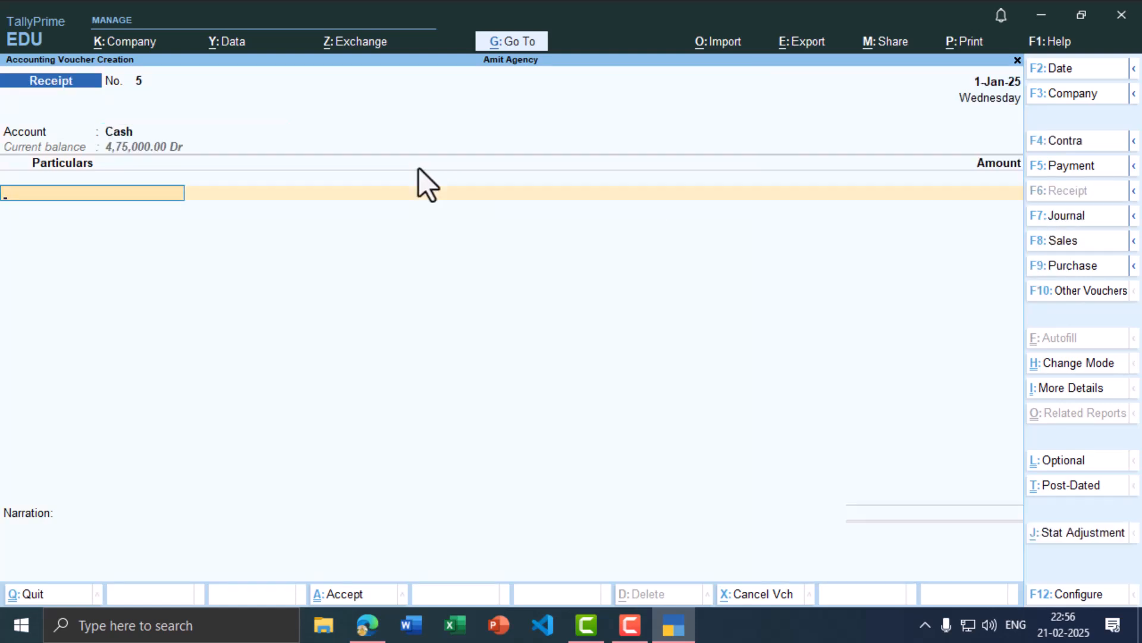
Step: Create the proprietor's new capital ledger under the Capital Account group
{"action": "type", "text": "pi"}
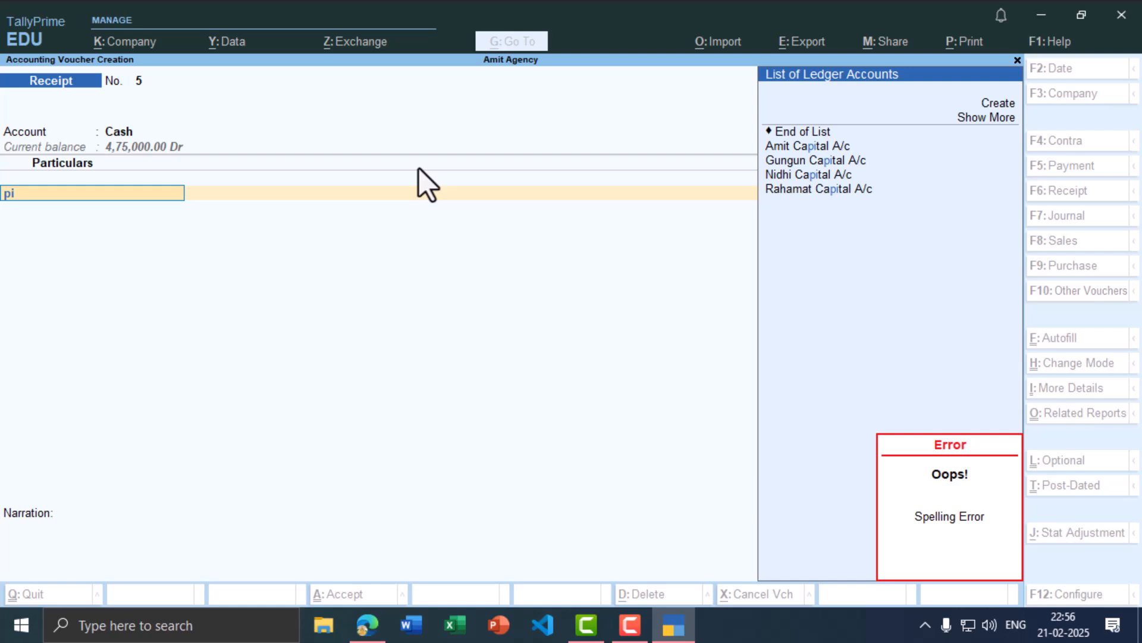
{"action": "key", "text": "alt+c"}
{"action": "type", "text": "Pink"}
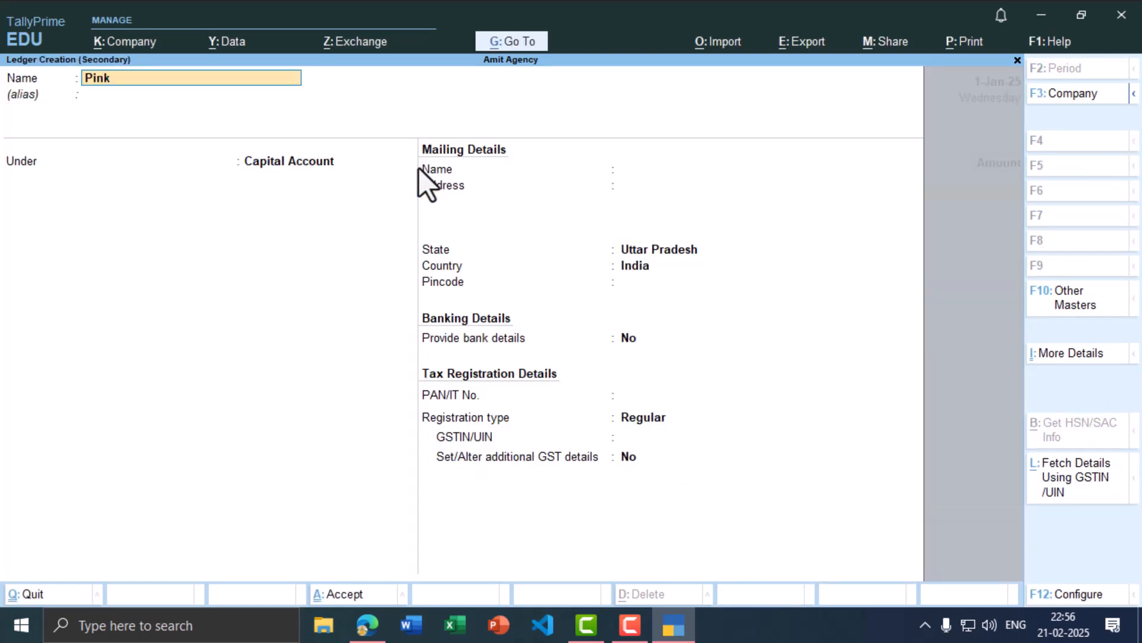
{"action": "type", "text": "i Capital A/c"}
{"action": "key", "text": "Return"}
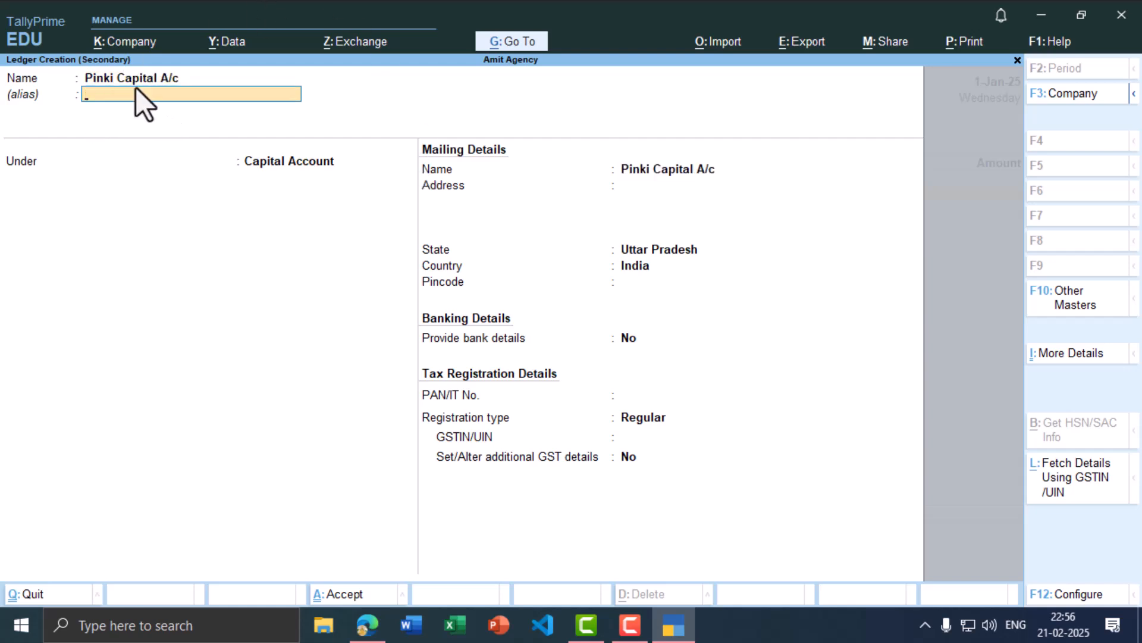
{"action": "left_click", "coordinate": [289, 162]}
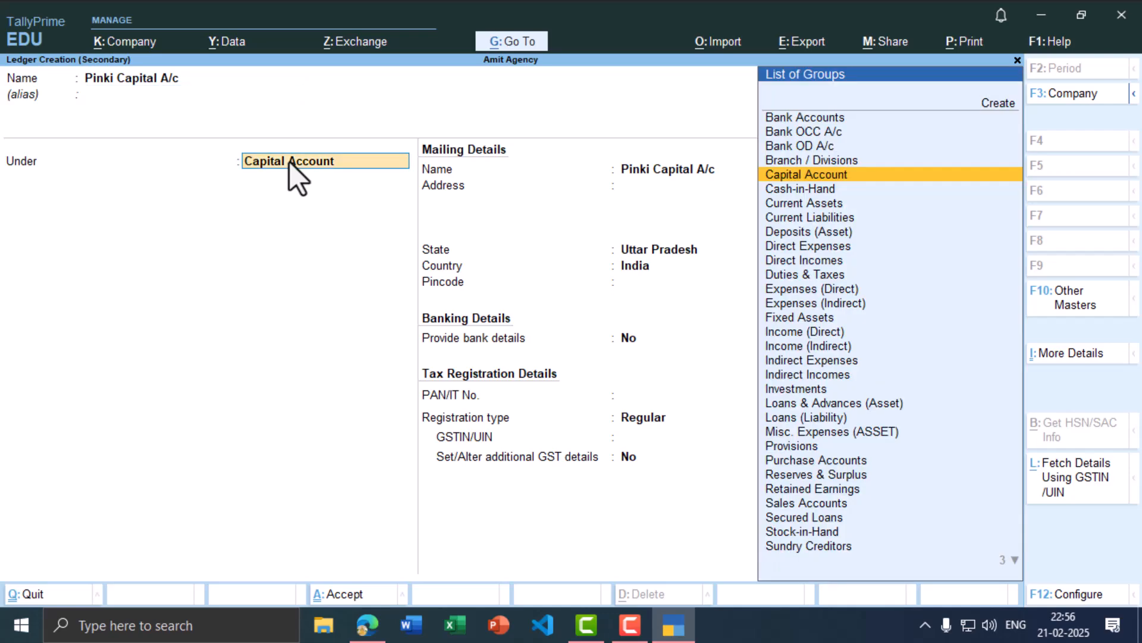
{"action": "key", "text": "Return"}
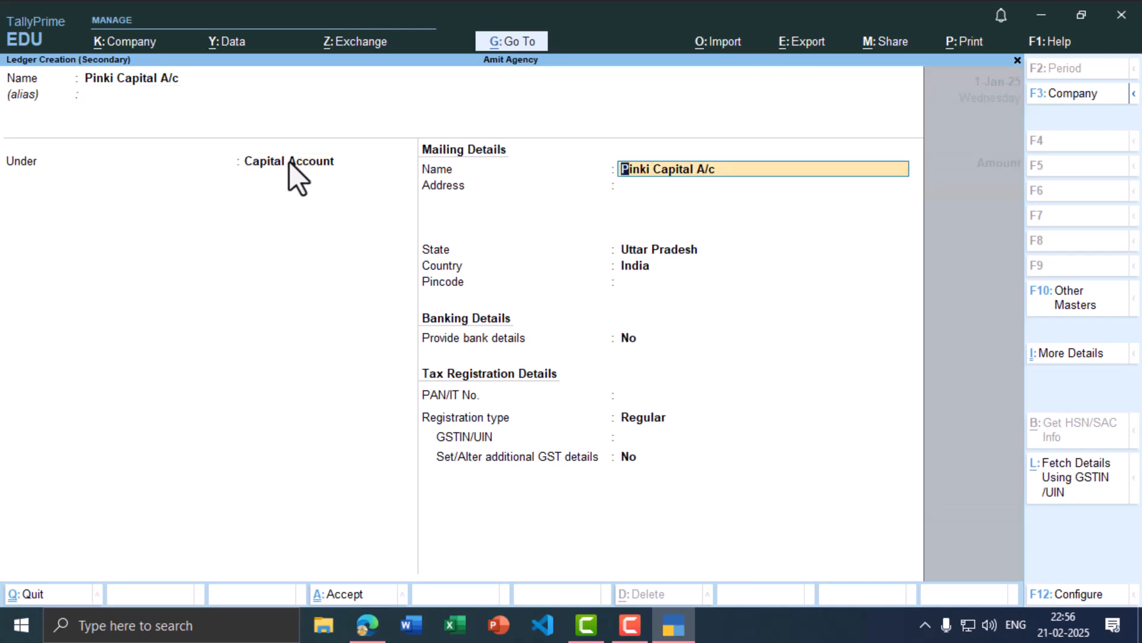
{"action": "key", "text": "ctrl"}
{"action": "key", "text": "ctrl+a"}
Step: Enter 3,00,000 against the new capital ledger and save Receipt No. 5
{"action": "key", "text": "alt+Tab"}
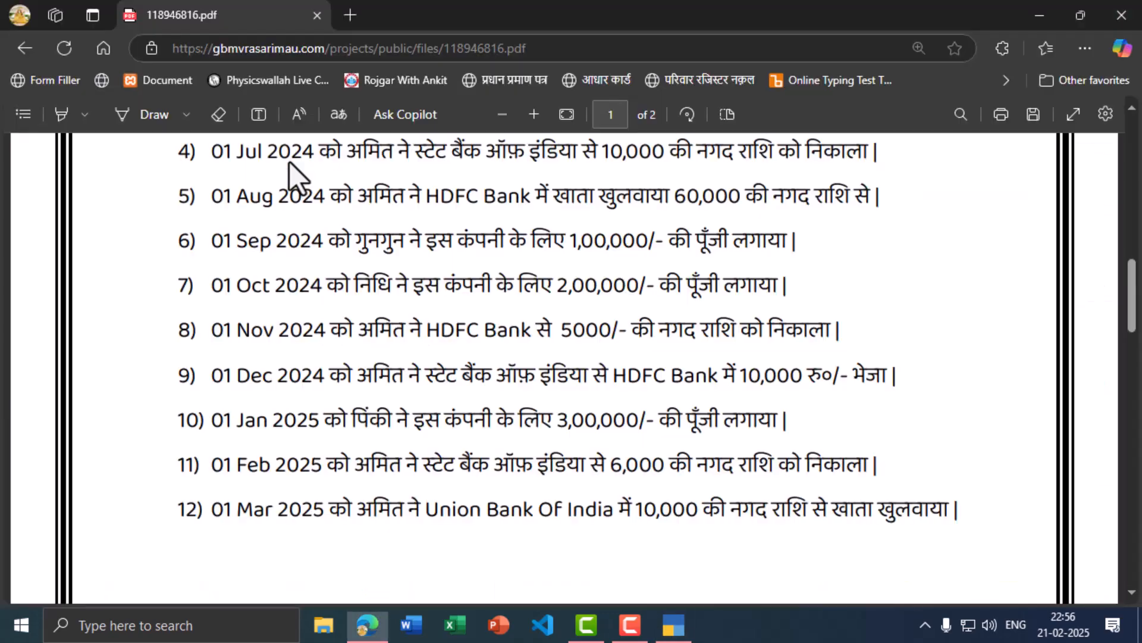
{"action": "key", "text": "alt+Tab"}
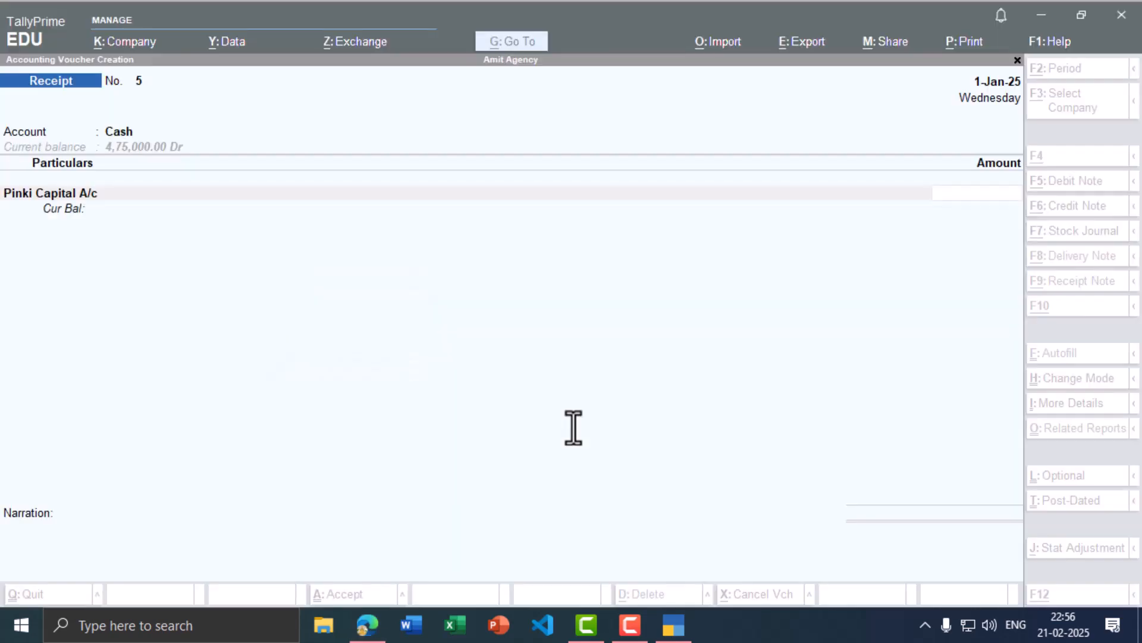
{"action": "type", "text": "3"}
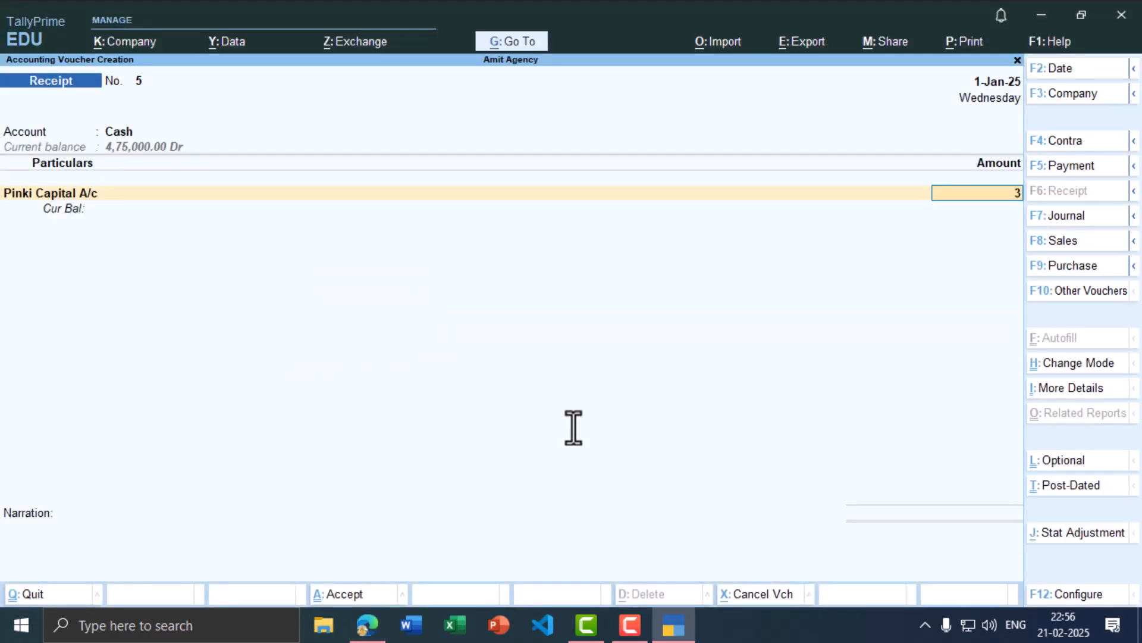
{"action": "type", "text": ",00,000"}
{"action": "key", "text": "Return"}
{"action": "key", "text": "ctrl"}
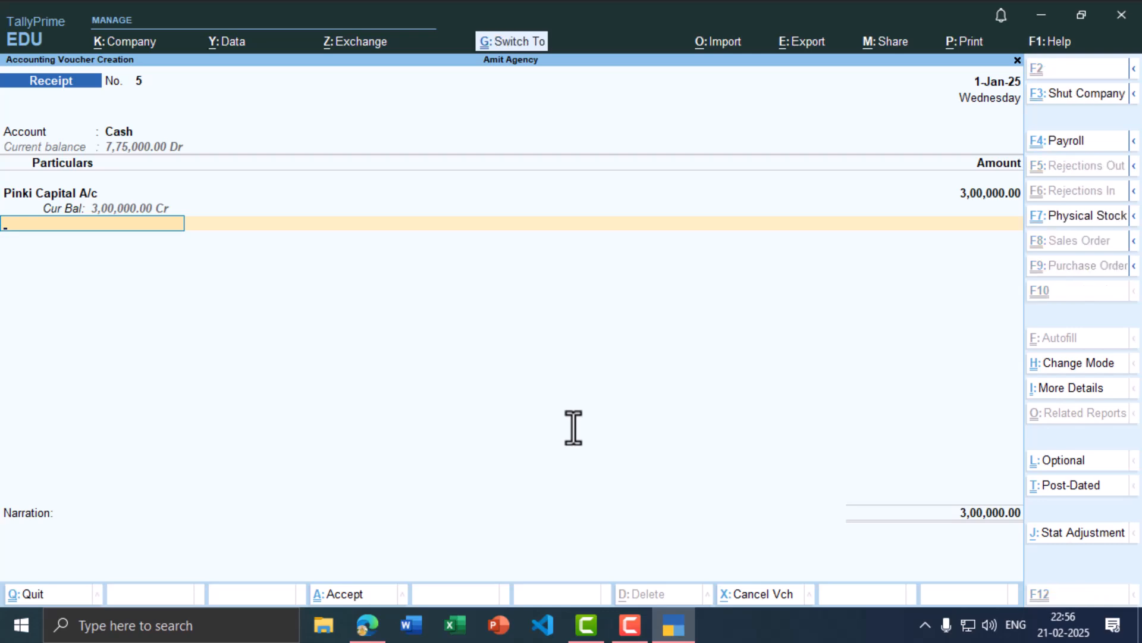
{"action": "key", "text": "ctrl+a"}
{"action": "key", "text": "alt+Tab"}
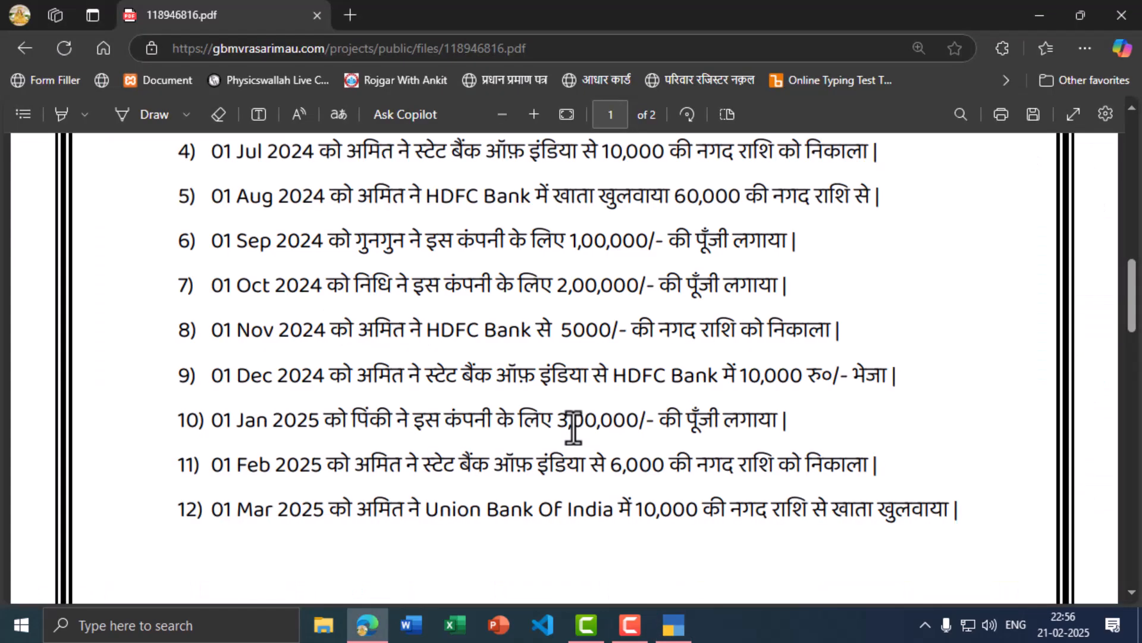
{"action": "key", "text": "alt+Tab"}
Step: Set the next voucher's date to 1-Feb-25
{"action": "key", "text": "F2"}
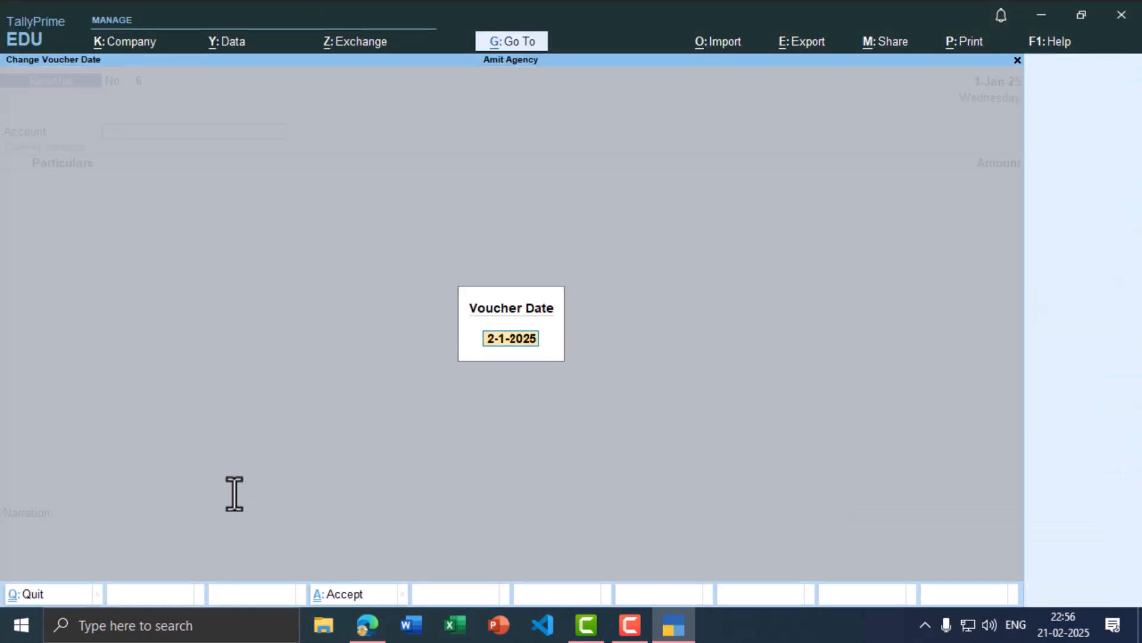
{"action": "type", "text": "1-2"}
{"action": "key", "text": "Return"}
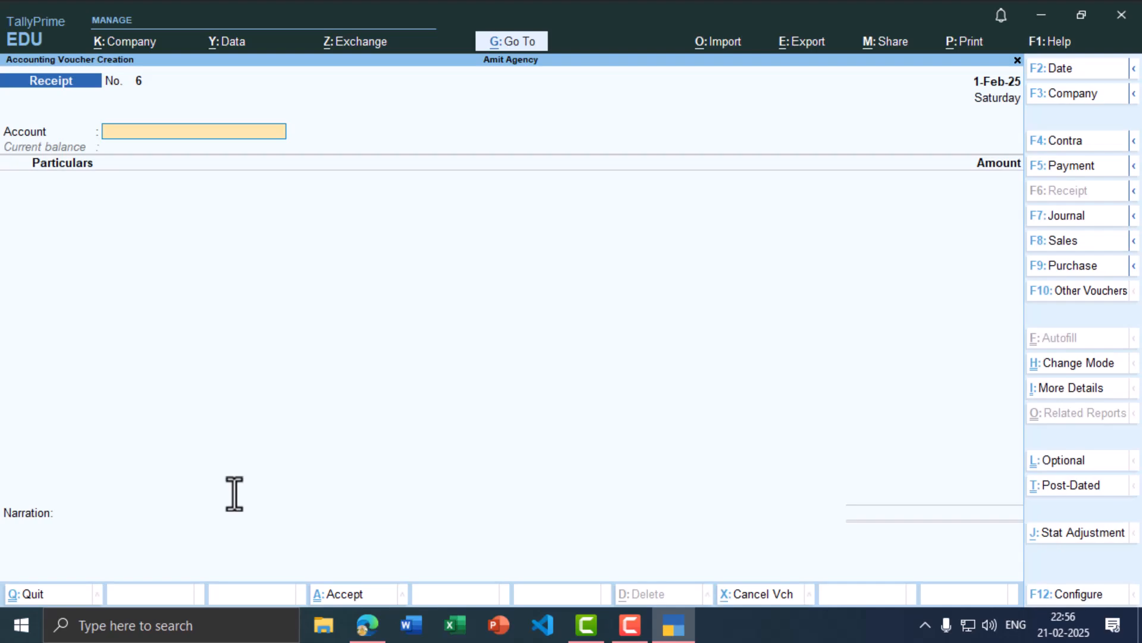
{"action": "key", "text": "alt+Tab"}
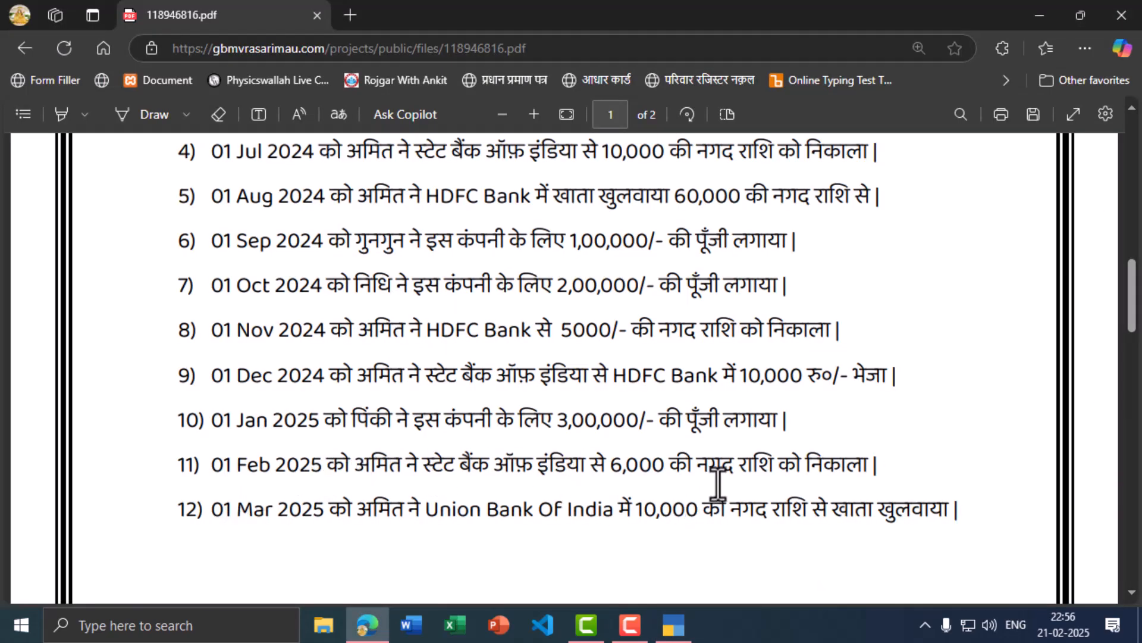
{"action": "key", "text": "alt+Tab"}
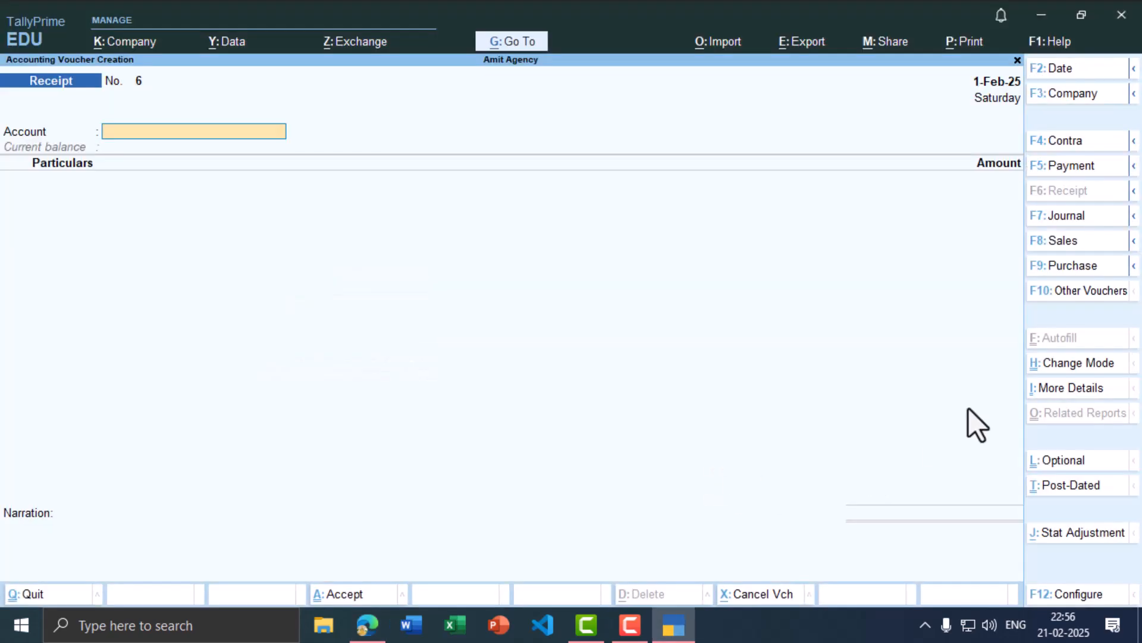
Step: Start a Contra voucher with Cash as the account and State Bank of India as particulars
{"action": "left_click", "coordinate": [1087, 142]}
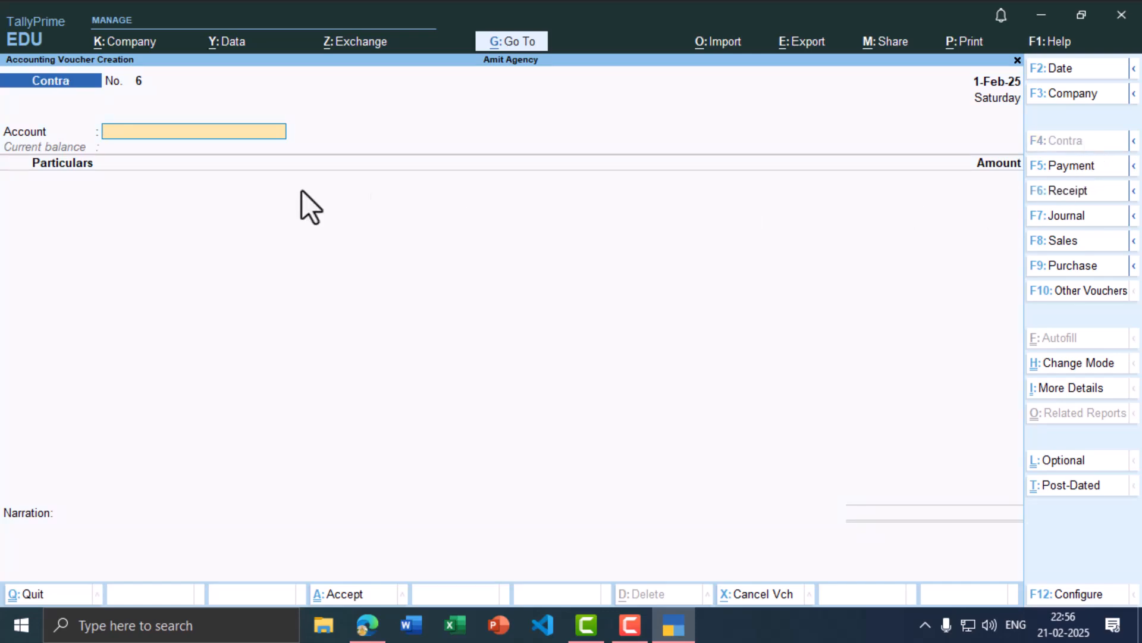
{"action": "key", "text": "alt+Tab"}
{"action": "key", "text": "alt+Tab"}
{"action": "type", "text": "C"}
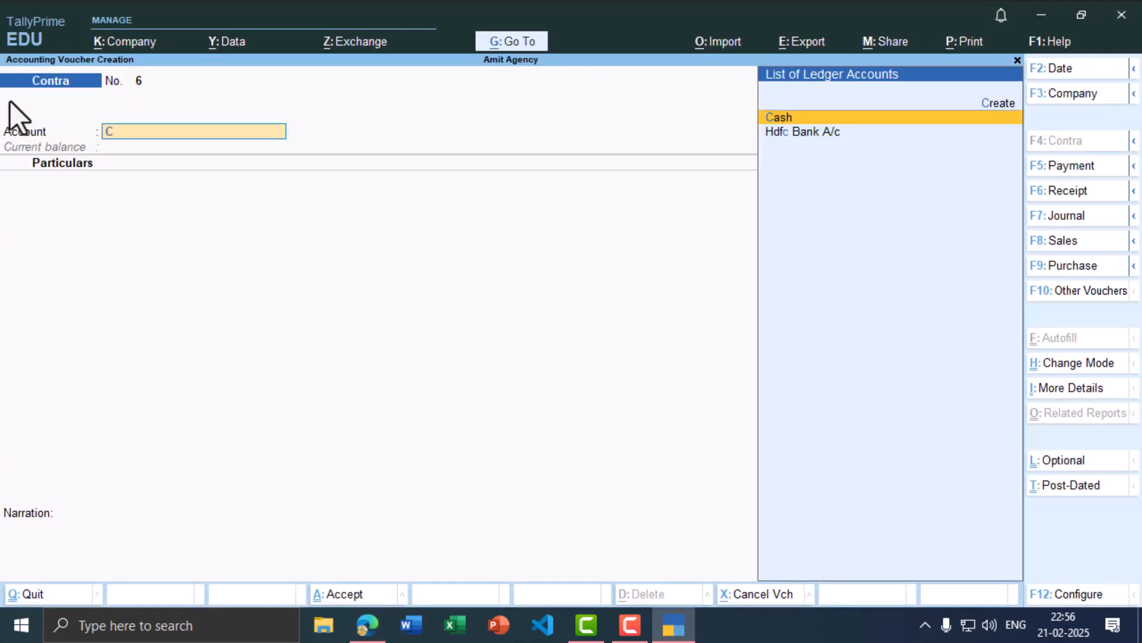
{"action": "type", "text": "as"}
{"action": "key", "text": "Return"}
{"action": "key", "text": "alt+Tab"}
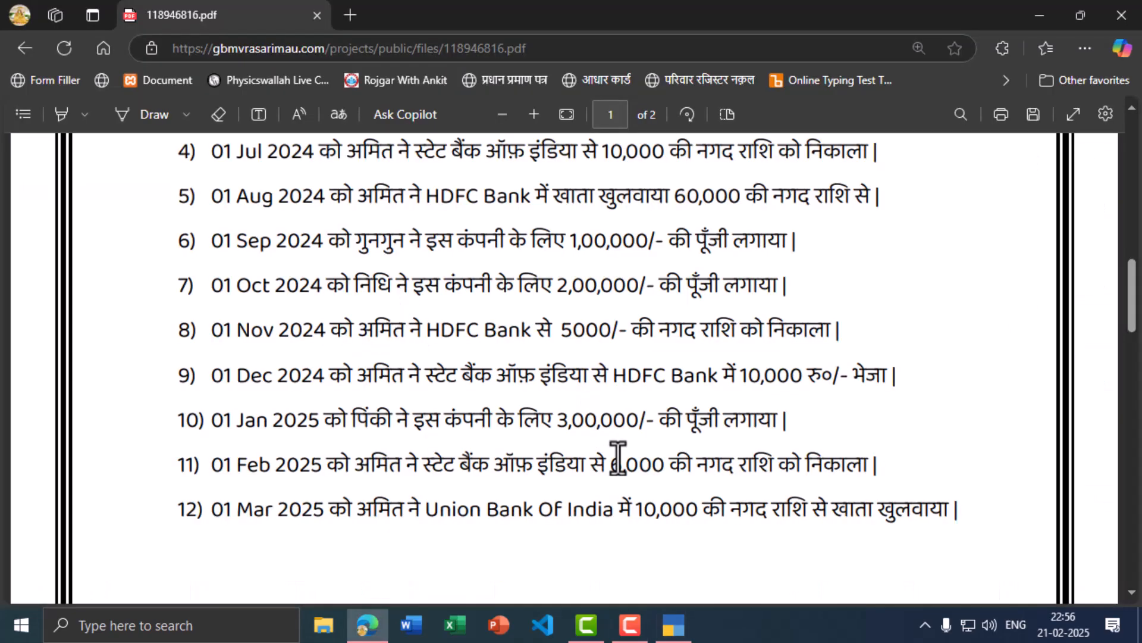
{"action": "key", "text": "alt+Tab"}
{"action": "type", "text": "Sta"}
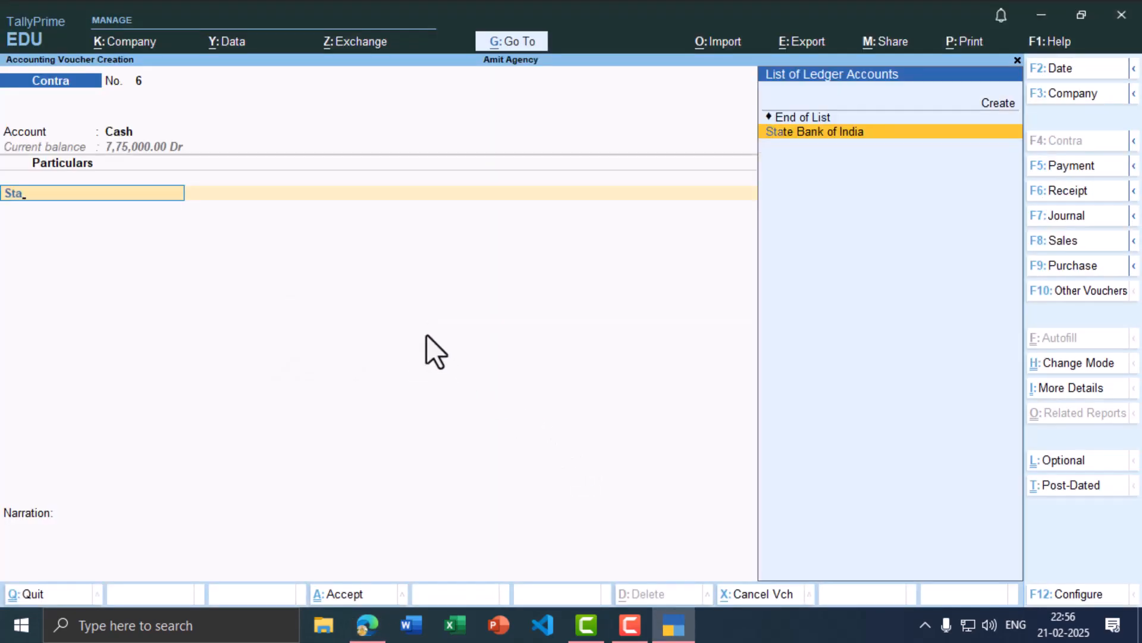
{"action": "key", "text": "Return"}
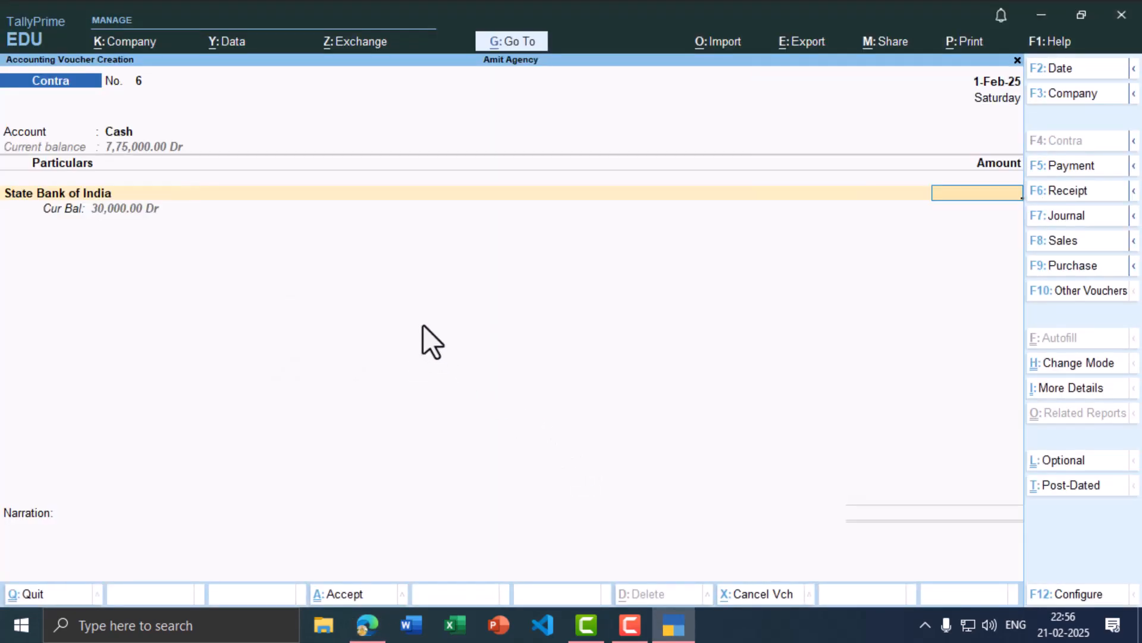
Step: Enter the 6,000 withdrawal, confirm the bank allocation and save Contra No. 6
{"action": "key", "text": "alt+Tab"}
{"action": "key", "text": "alt+Tab"}
{"action": "type", "text": "6000"}
{"action": "key", "text": "Return"}
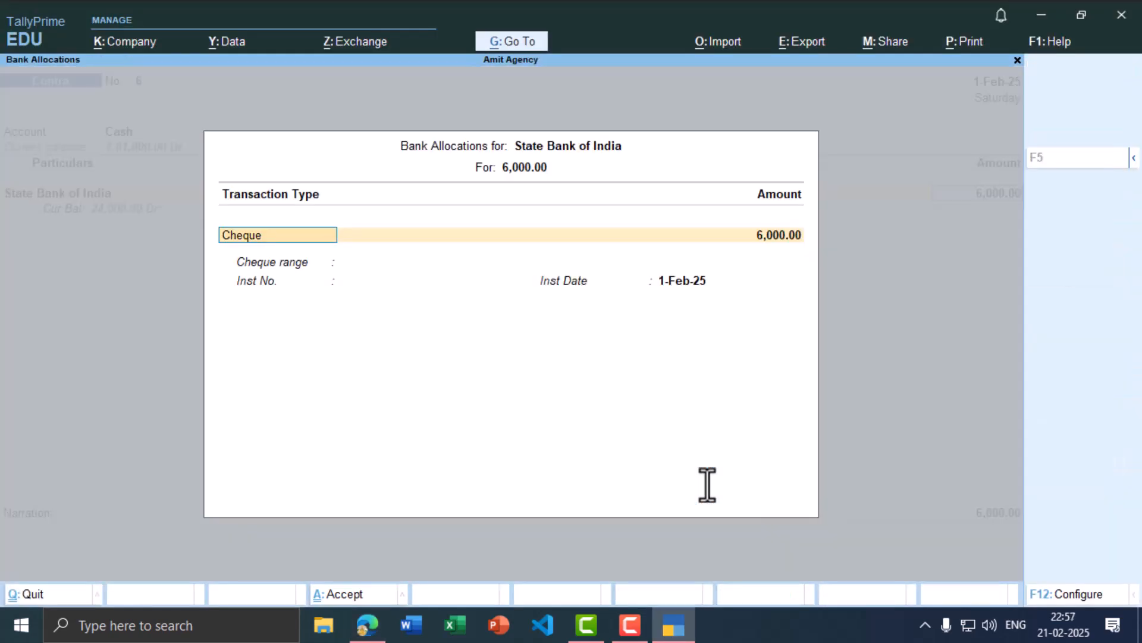
{"action": "key", "text": "ctrl+a"}
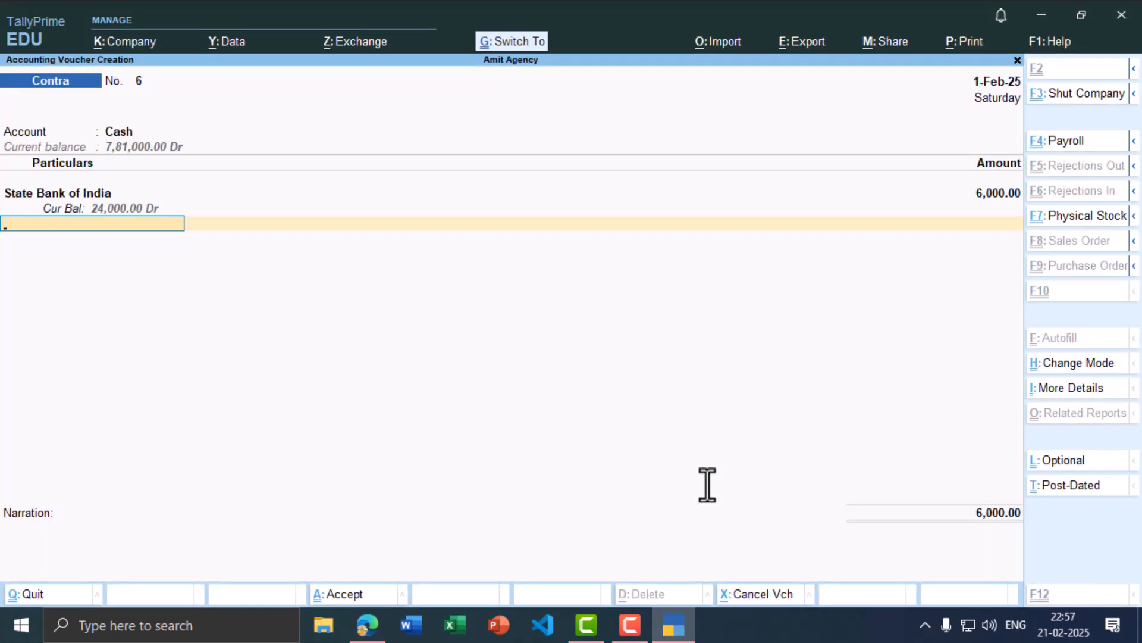
{"action": "key", "text": "ctrl+a"}
{"action": "key", "text": "alt+Tab"}
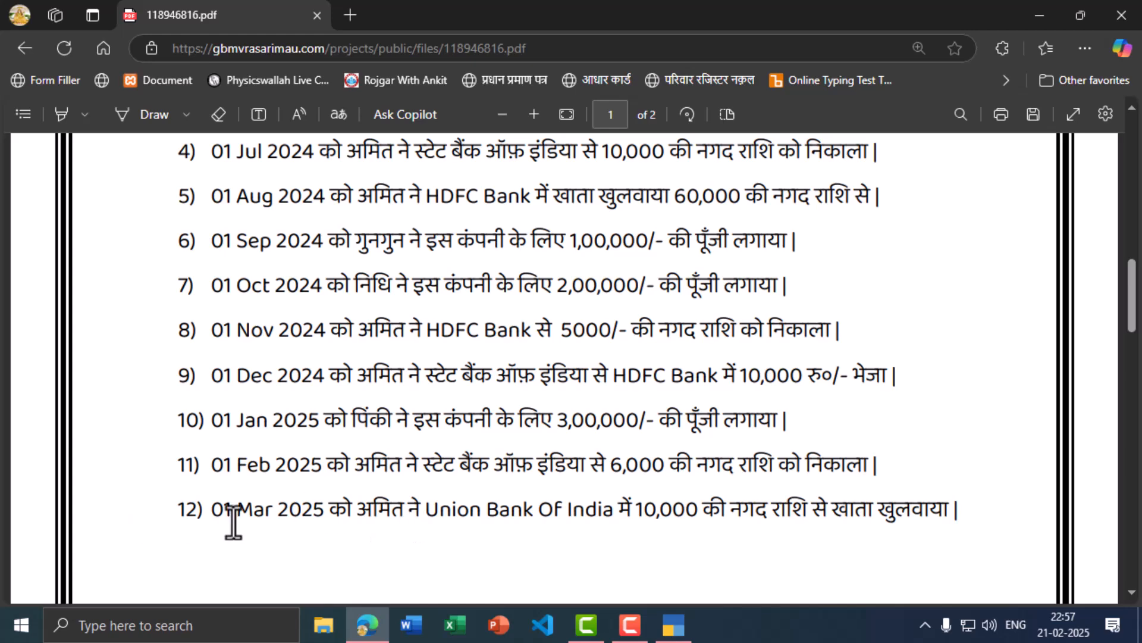
{"action": "key", "text": "alt+Tab"}
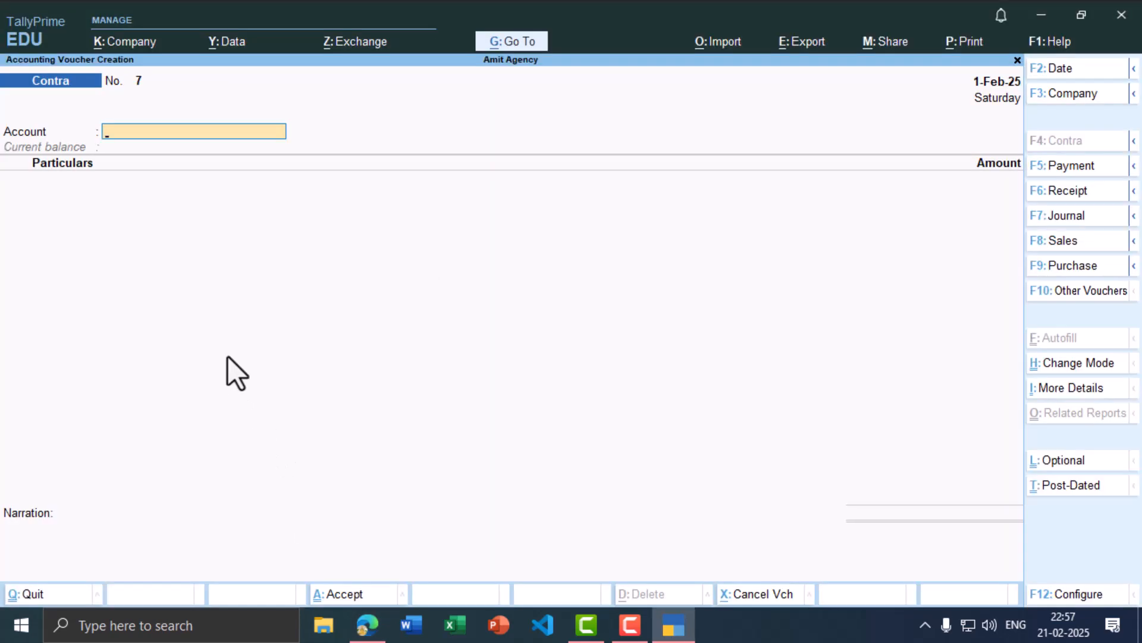
Step: Change the next voucher's date to 1-Mar-25
{"action": "key", "text": "F2"}
{"action": "type", "text": "1-3"}
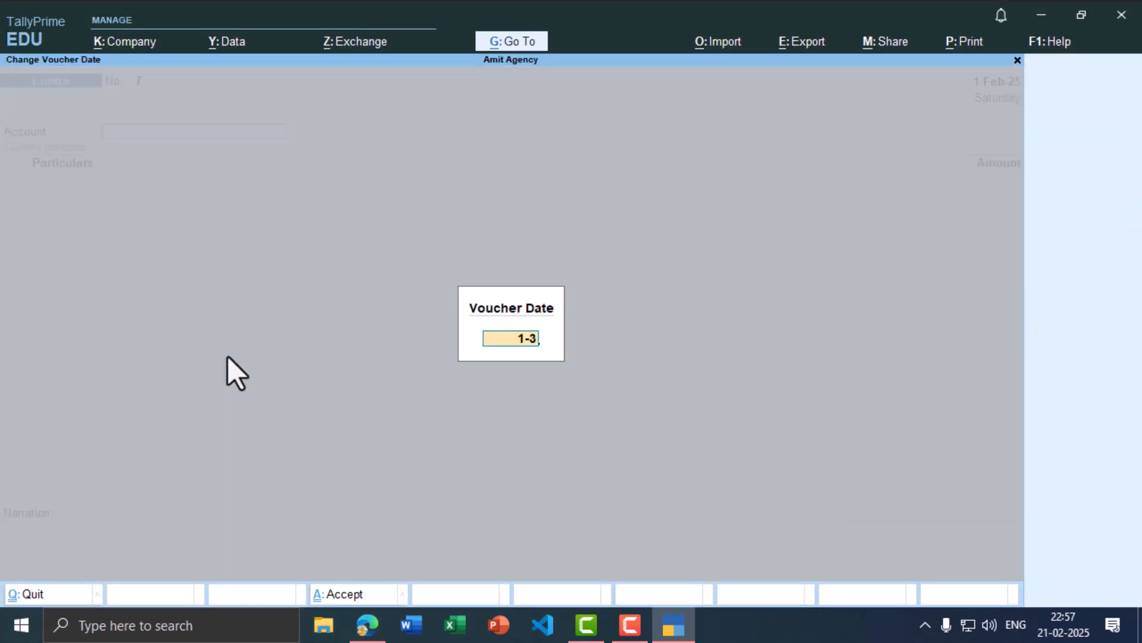
{"action": "key", "text": "Return"}
{"action": "key", "text": "alt+Tab"}
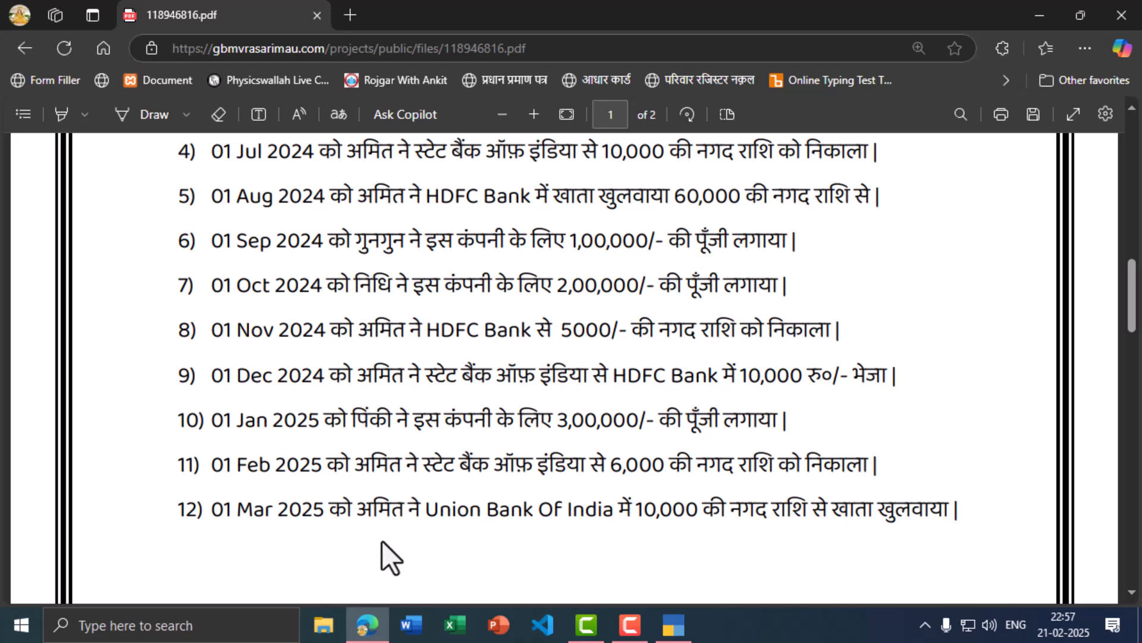
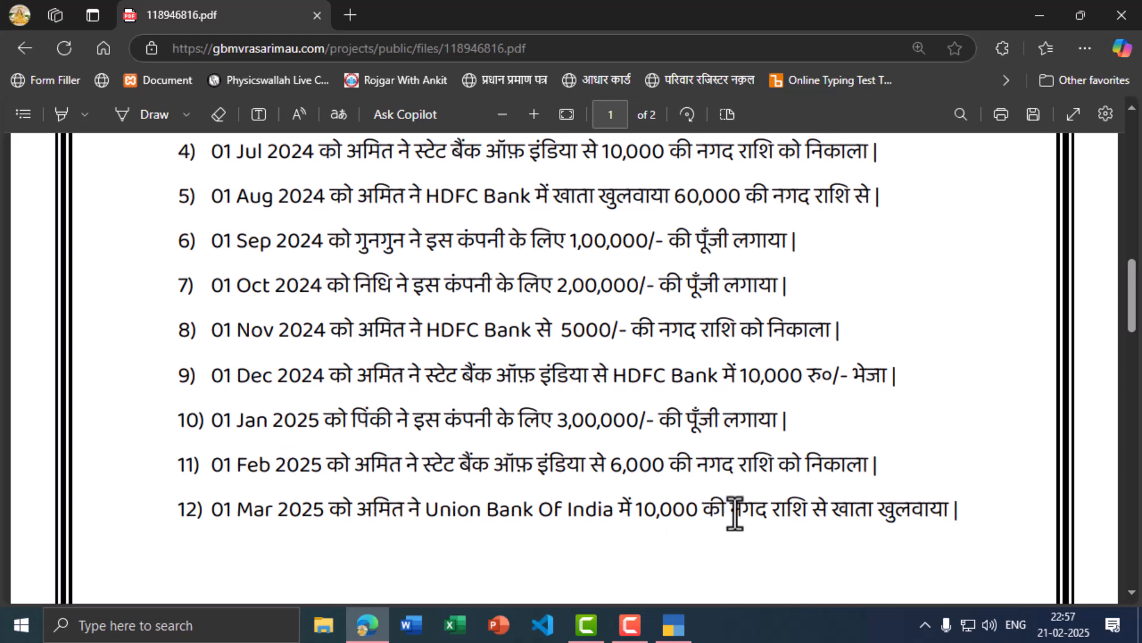
Step: Check the PDF's 1-Mar-25 Union Bank entry, then search Contra No. 7's Account ledgers
{"action": "key", "text": "alt+Tab"}
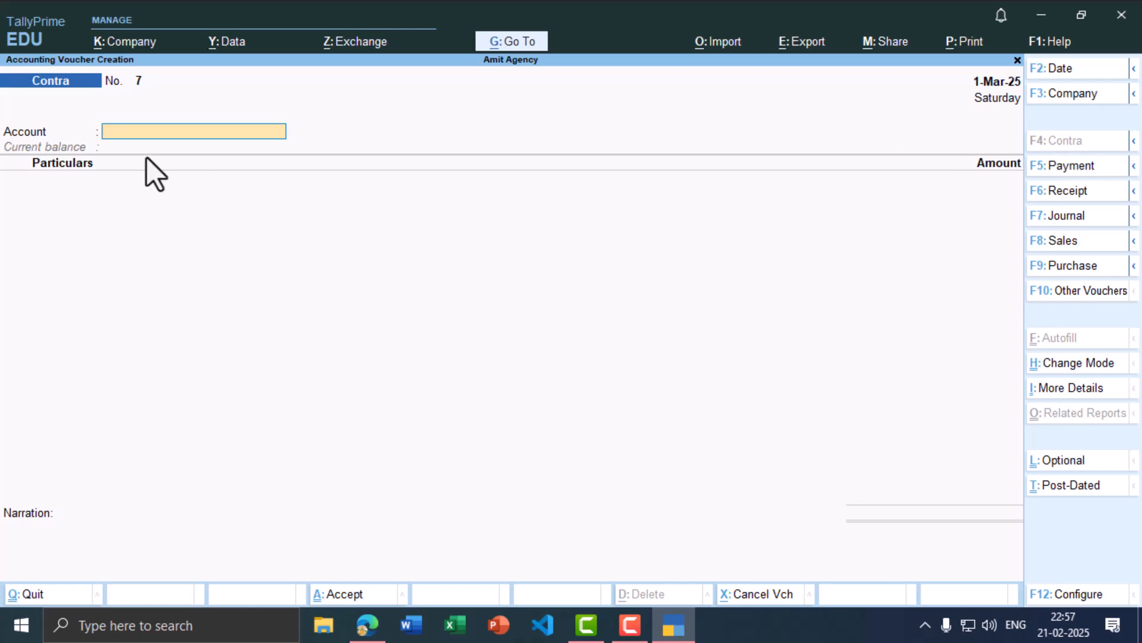
{"action": "key", "text": "alt+Tab"}
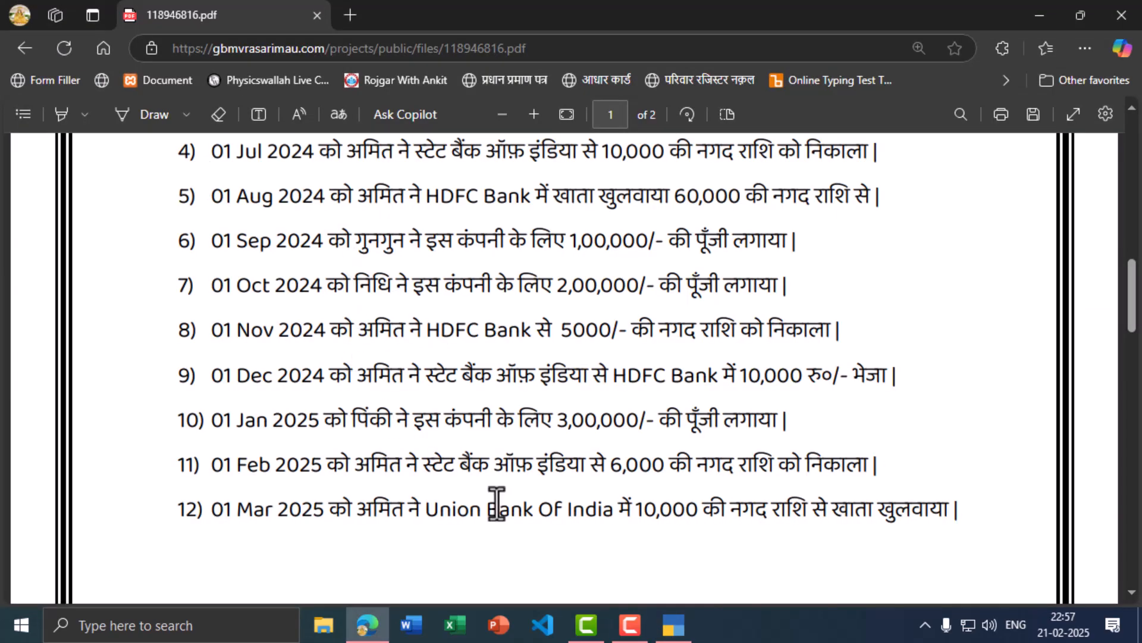
{"action": "key", "text": "alt+Tab"}
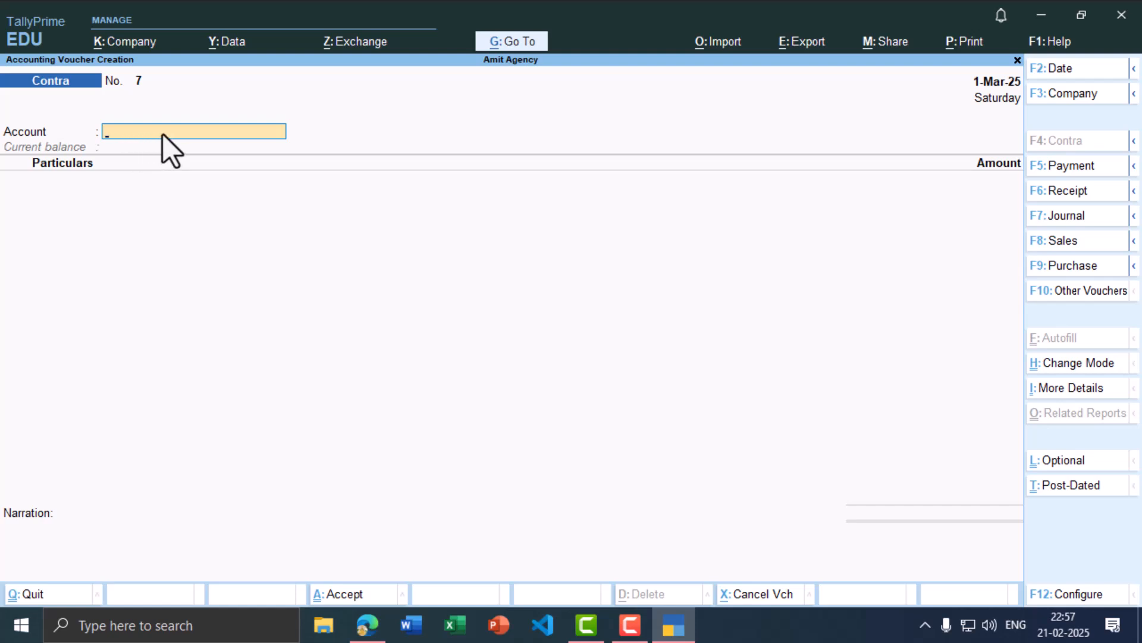
{"action": "type", "text": "n"}
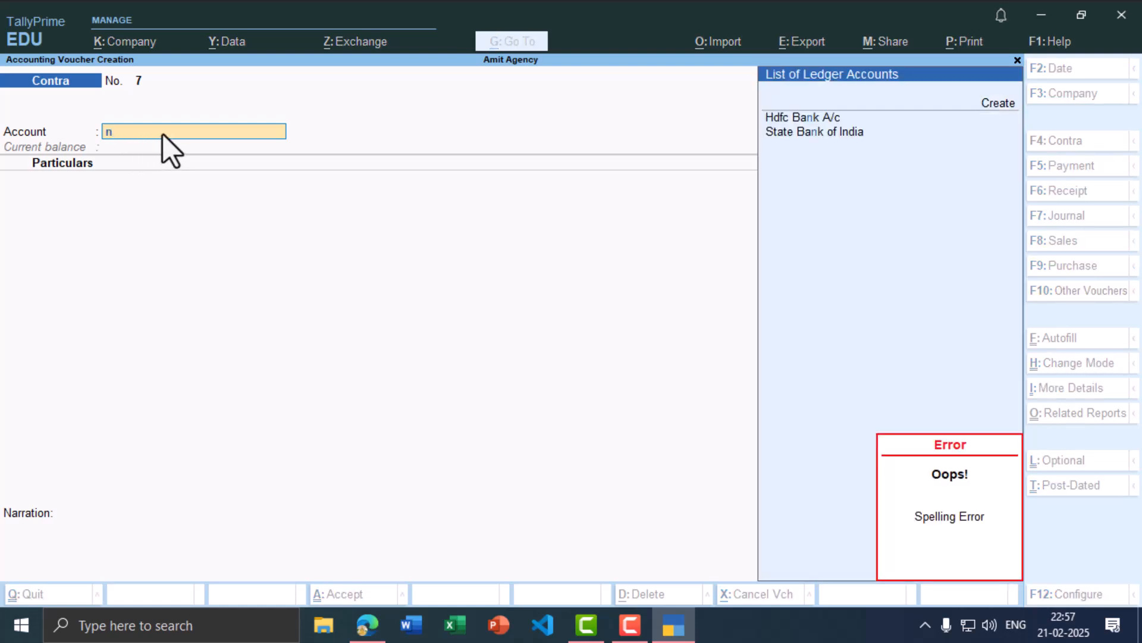
Step: Create ledger Union Bank of India under Bank Accounts with IFS code UBIN0112233 and branch Madhuban
{"action": "key", "text": "alt+c"}
{"action": "type", "text": "Union"}
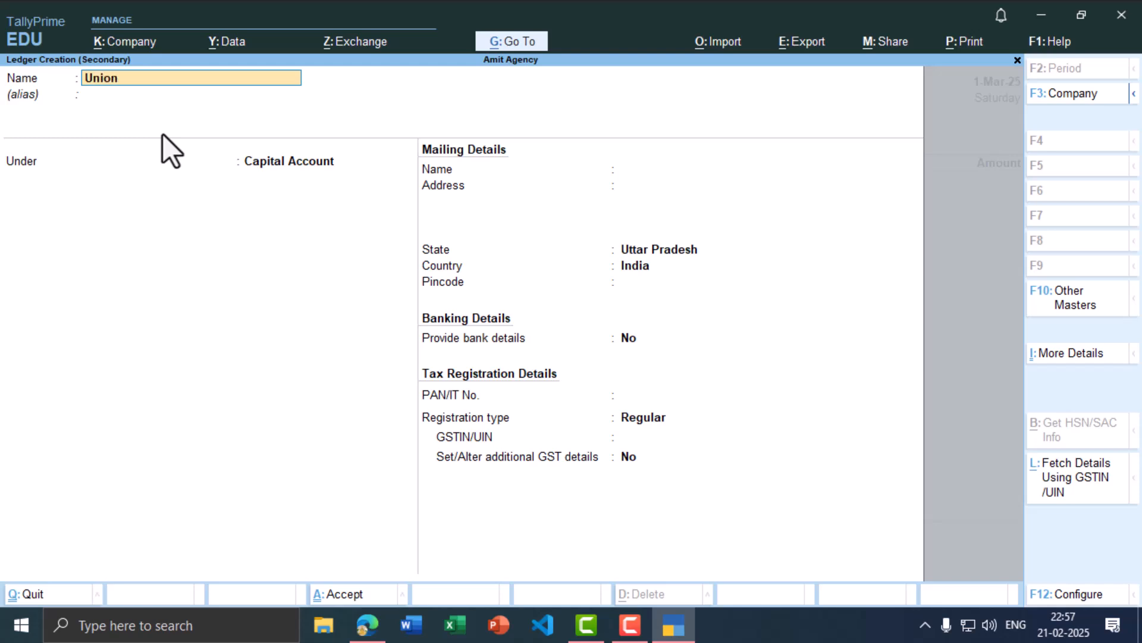
{"action": "type", "text": " Bank of india"}
{"action": "key", "text": "Return"}
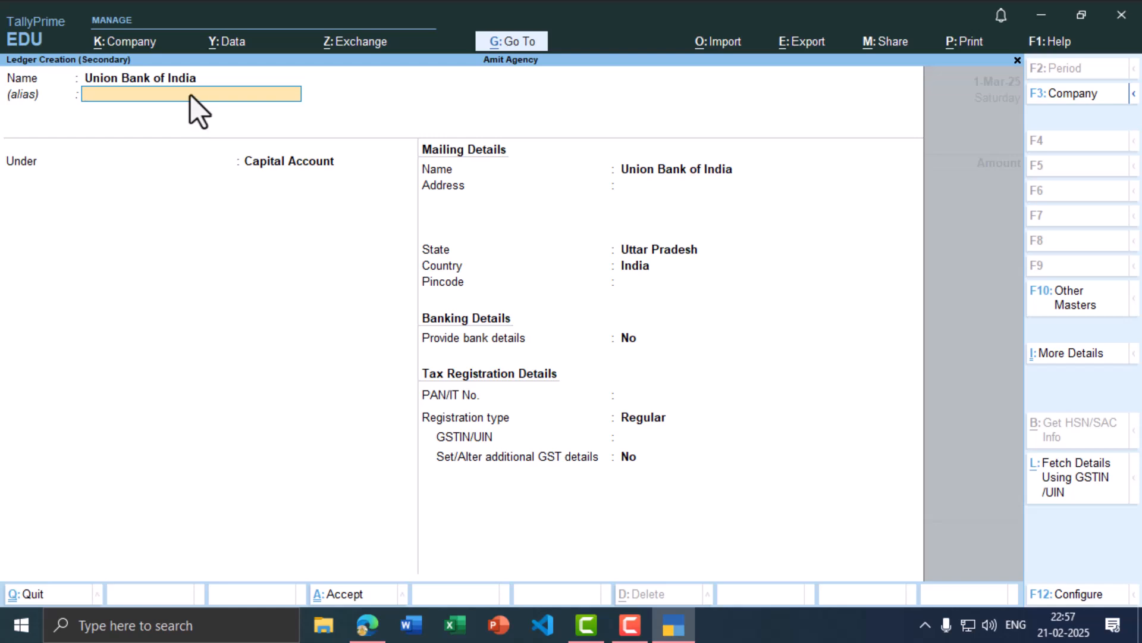
{"action": "left_click", "coordinate": [324, 159]}
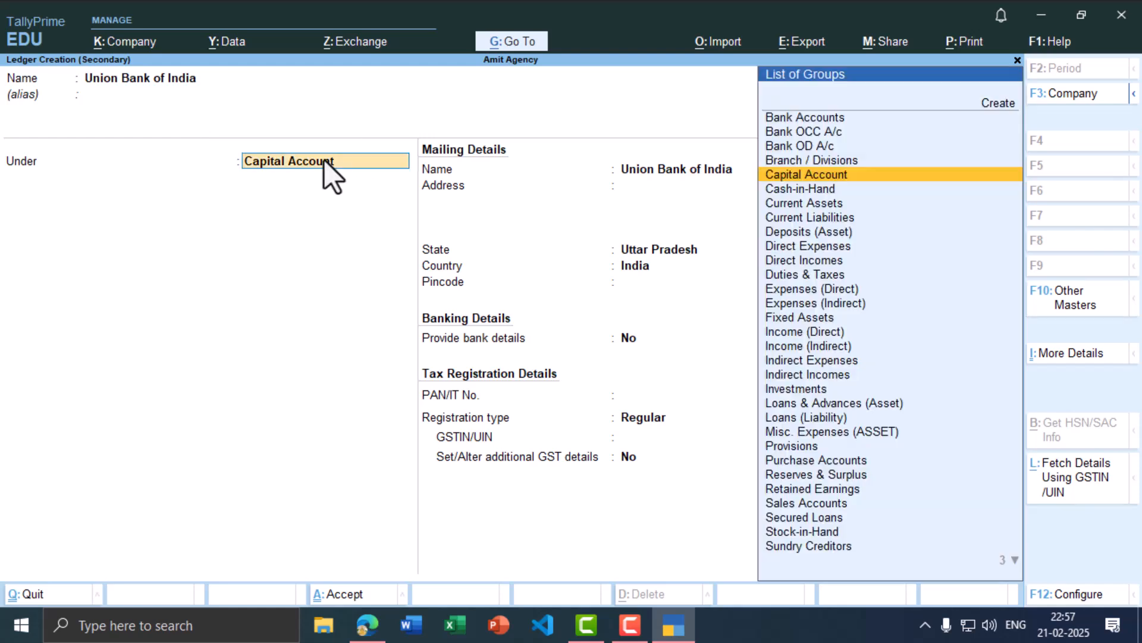
{"action": "left_click", "coordinate": [789, 117]}
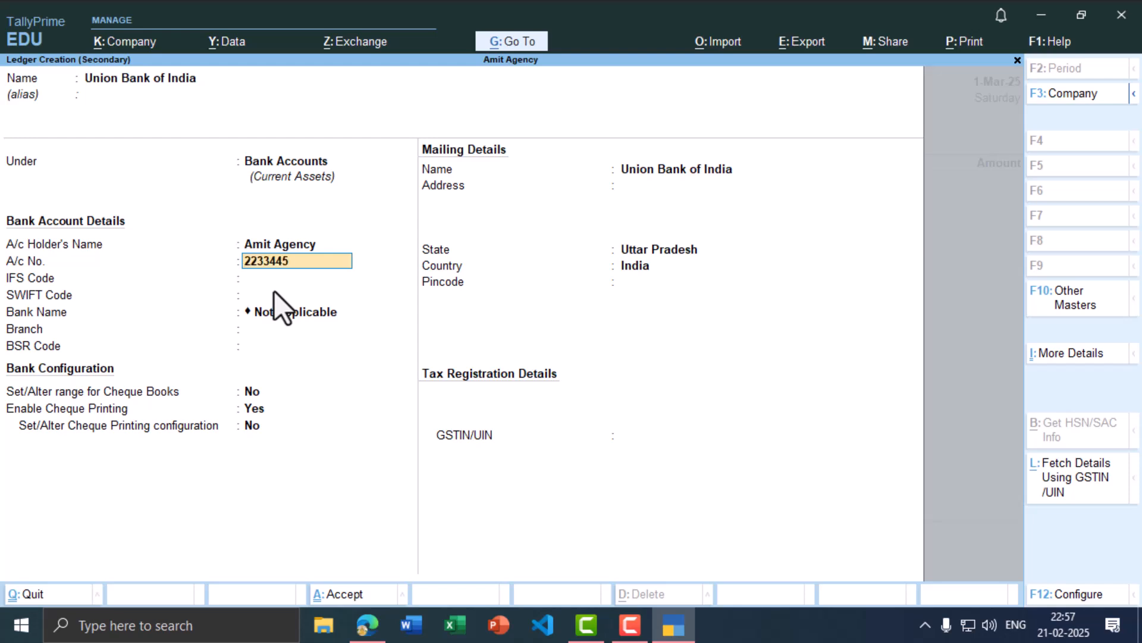
{"action": "key", "text": "Return"}
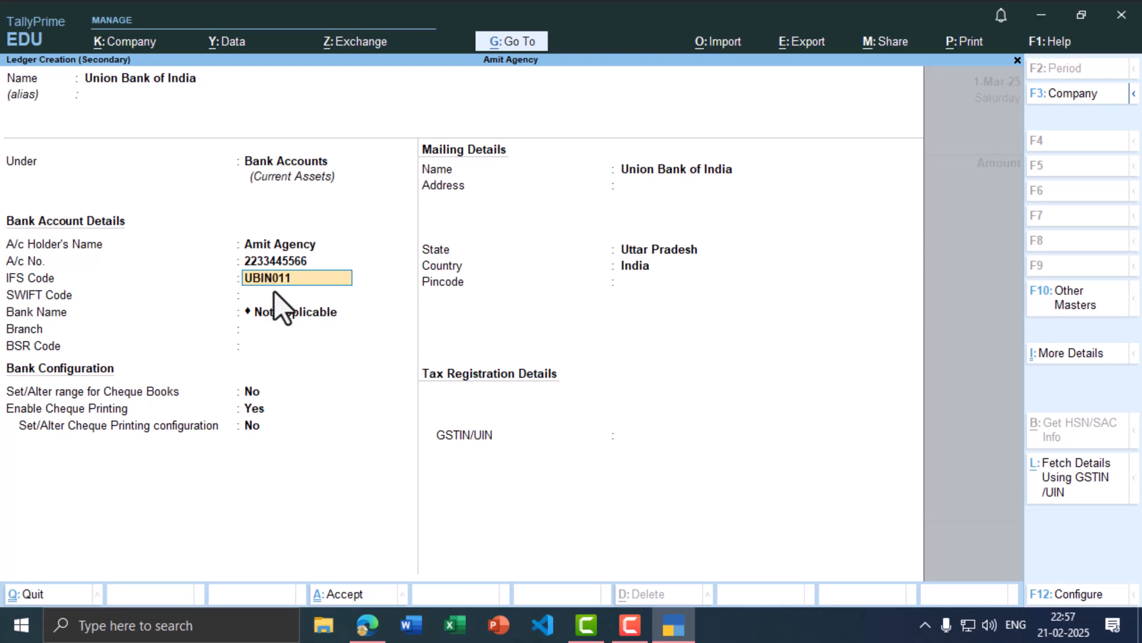
{"action": "type", "text": "UBIN0112233"}
{"action": "key", "text": "Return"}
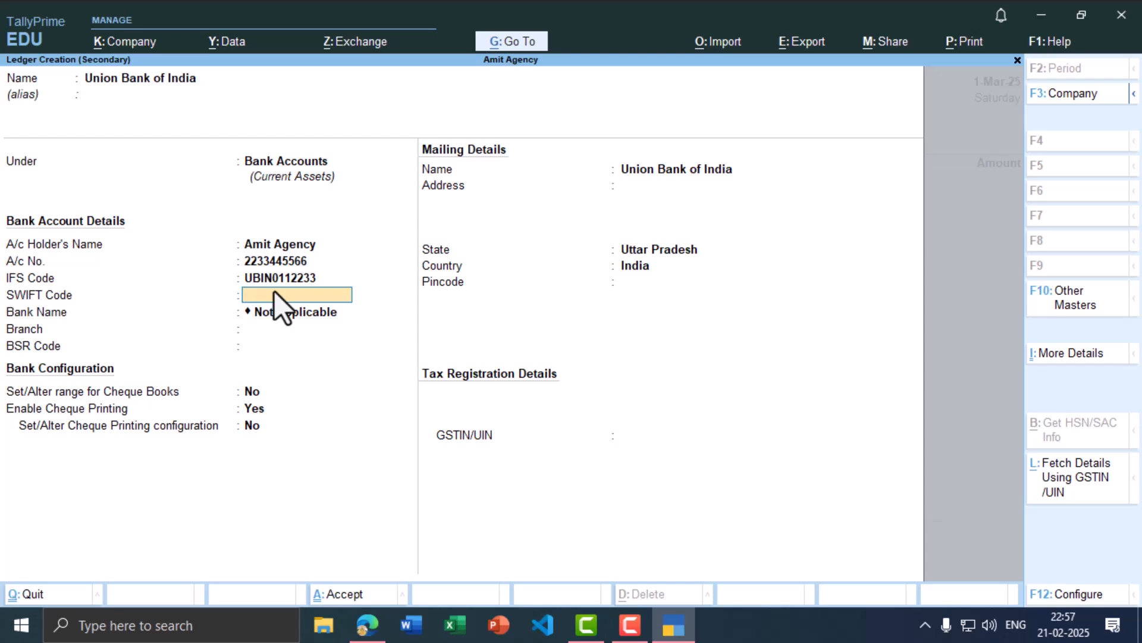
{"action": "key", "text": "Return"}
{"action": "type", "text": "Mad"}
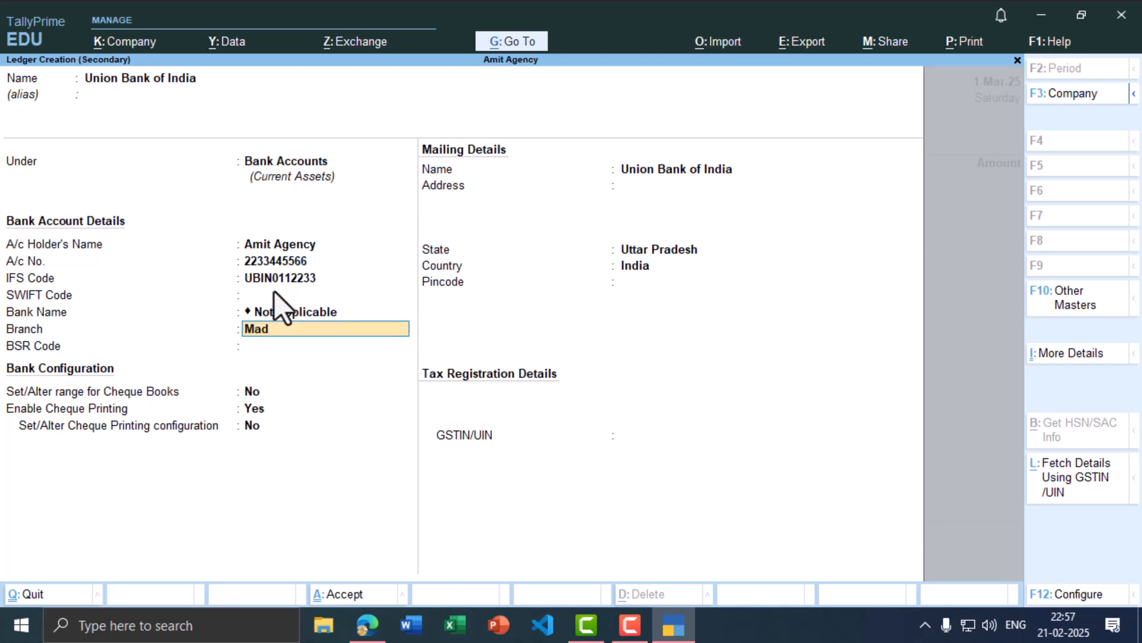
{"action": "type", "text": "huban"}
{"action": "key", "text": "Return"}
{"action": "key", "text": "ctrl+a"}
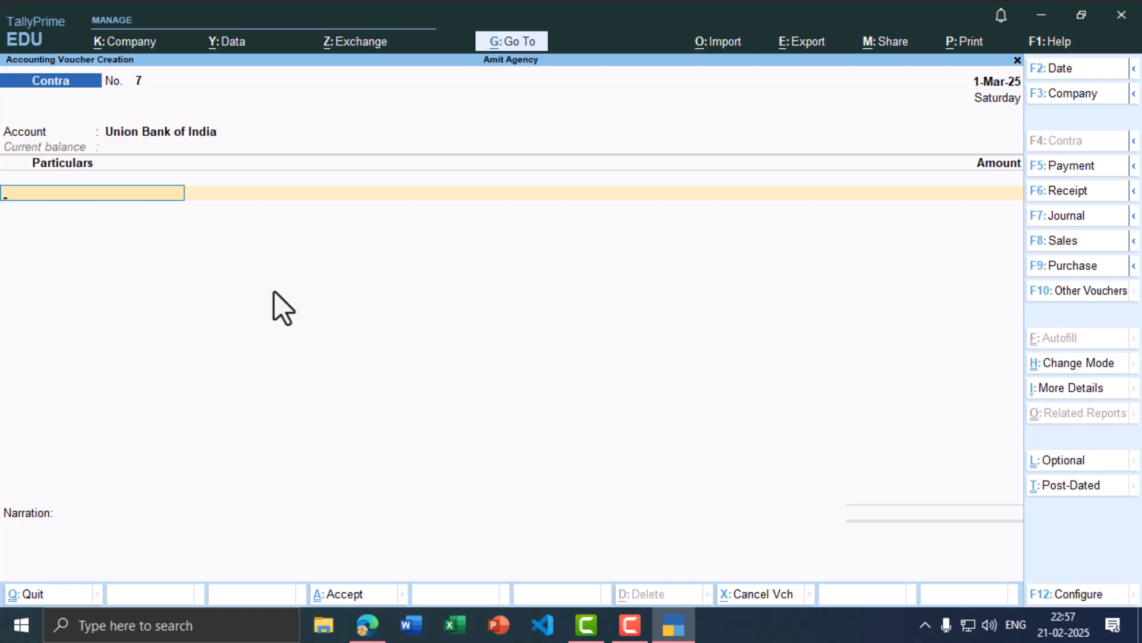
Step: Enter Cash as particulars with 10,000 and save Contra voucher 7
{"action": "key", "text": "alt+Tab"}
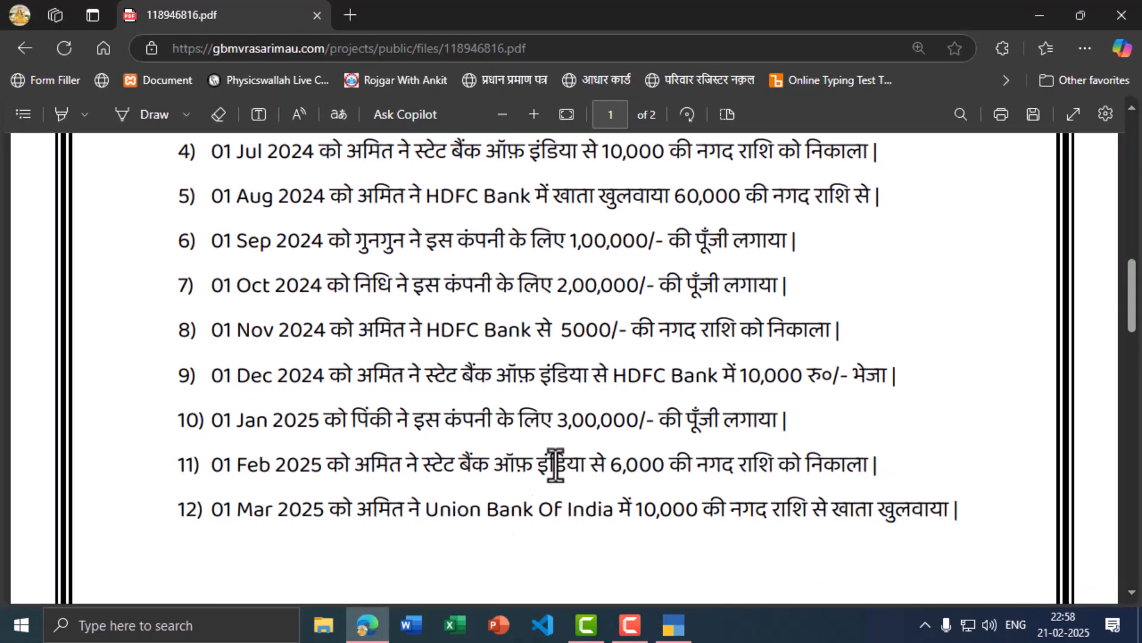
{"action": "key", "text": "alt+Tab"}
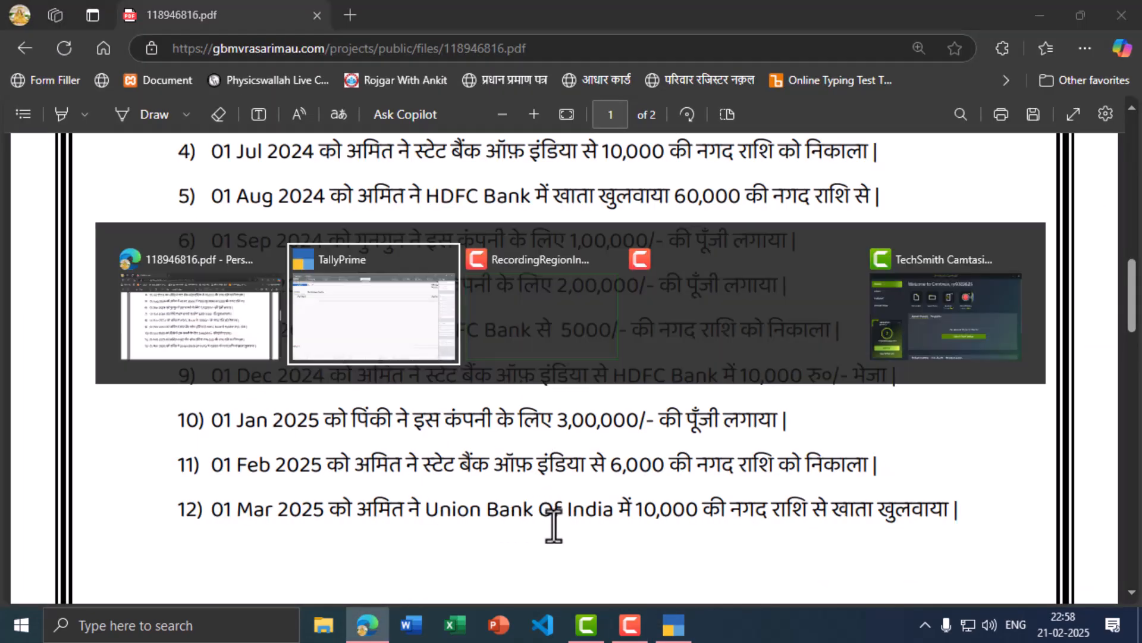
{"action": "key", "text": "alt+Tab"}
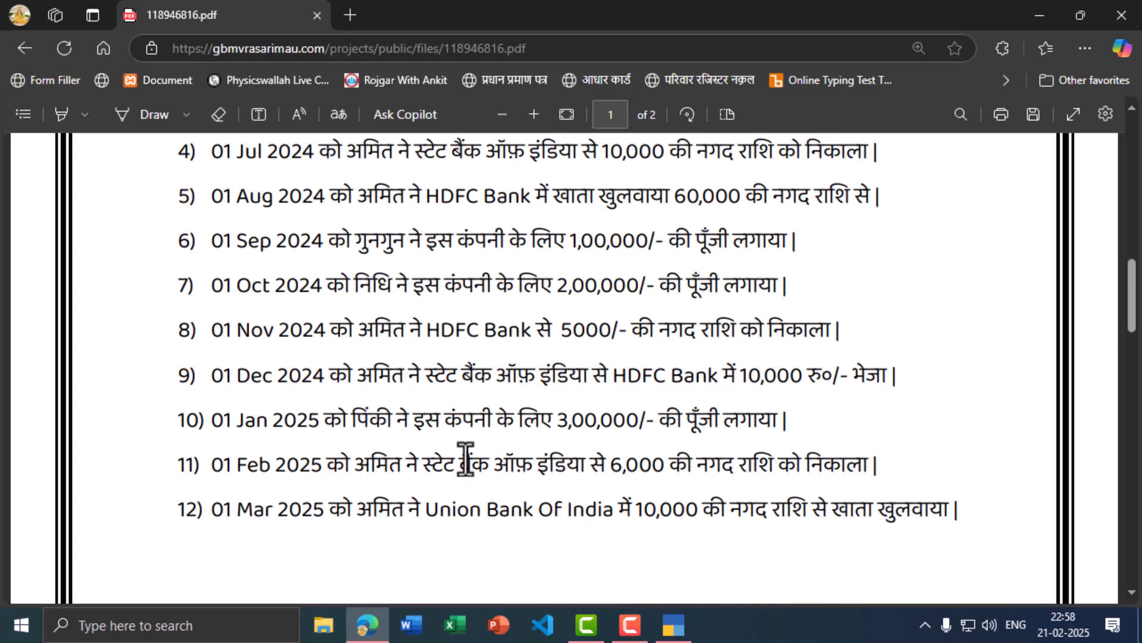
{"action": "key", "text": "alt+Tab"}
{"action": "type", "text": "Cas"}
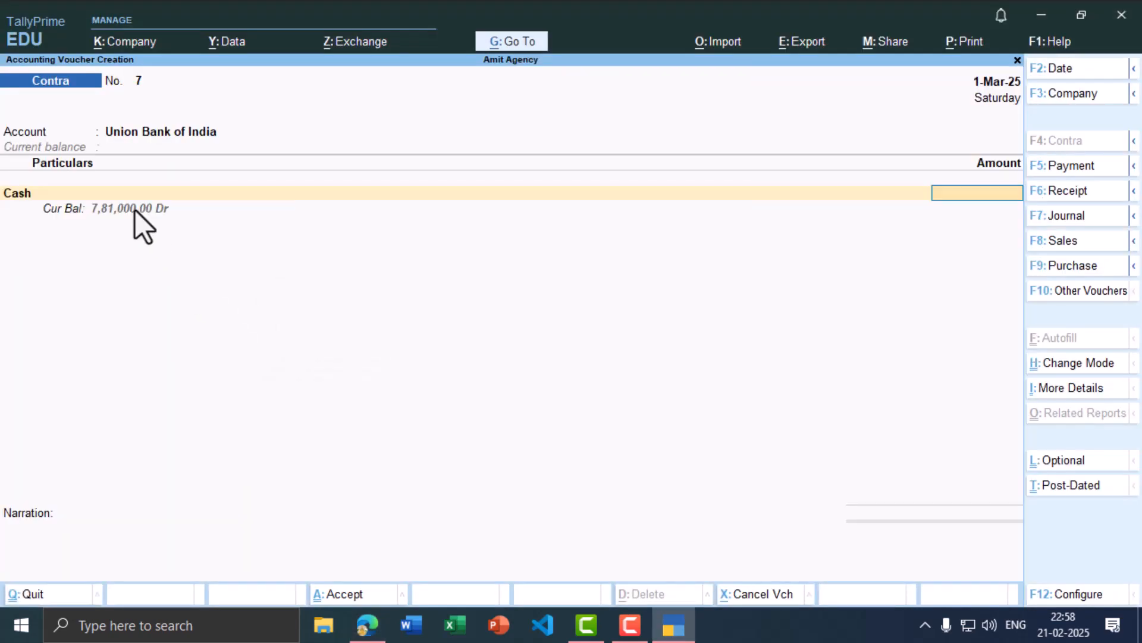
{"action": "key", "text": "alt+Tab"}
{"action": "key", "text": "alt+Tab"}
{"action": "key", "text": "Return"}
{"action": "key", "text": "ctrl"}
{"action": "key", "text": "ctrl+a"}
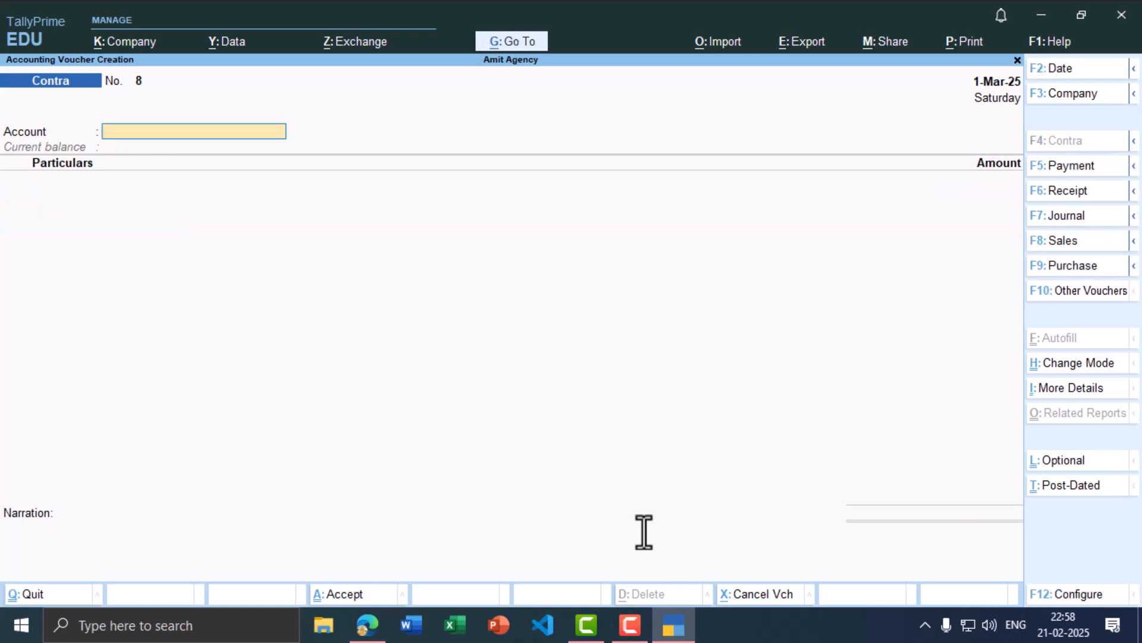
Step: Scroll the practice PDF to review the next entries on page 2
{"action": "key", "text": "alt+Tab"}
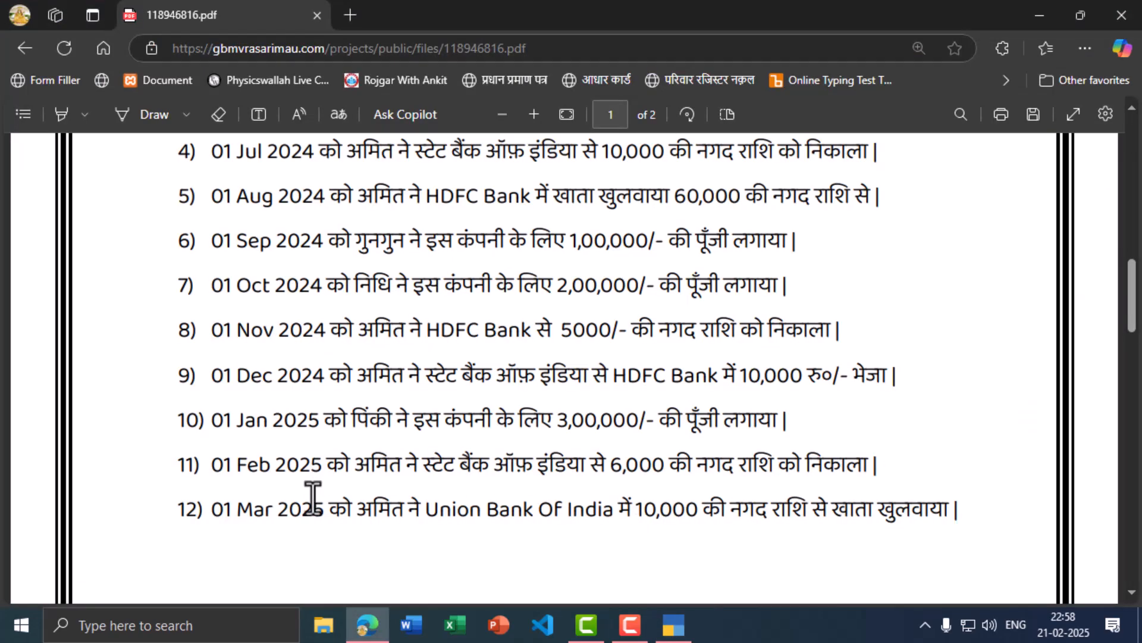
{"action": "scroll", "coordinate": [411, 431], "scroll_direction": "down", "scroll_amount": 3}
{"action": "scroll", "coordinate": [398, 393], "scroll_direction": "down", "scroll_amount": 7}
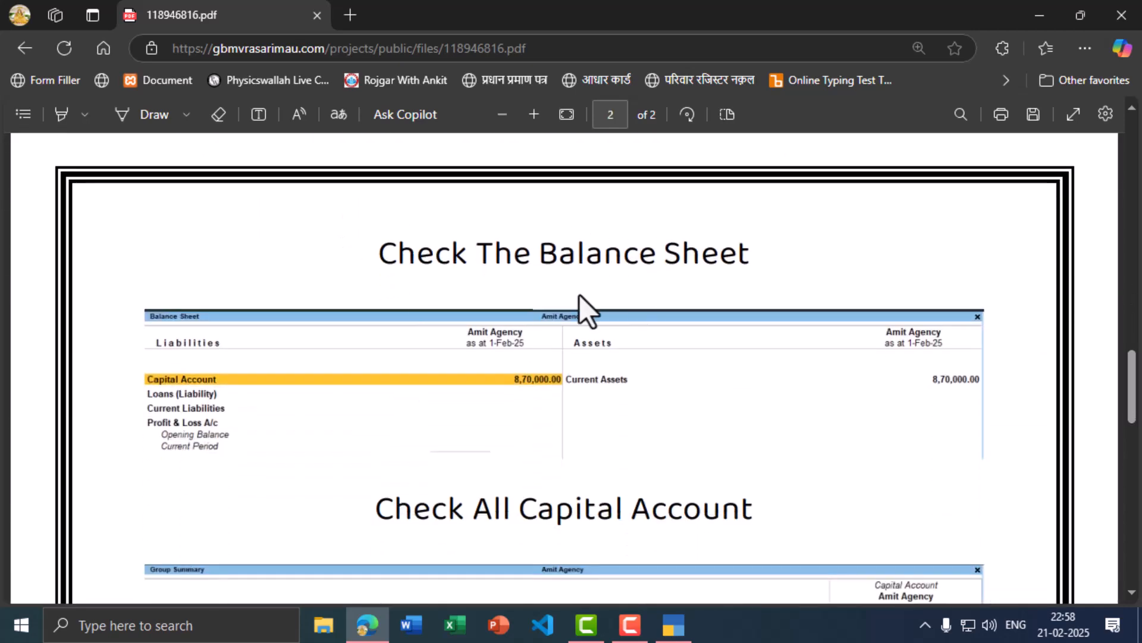
{"action": "key", "text": "alt+Tab"}
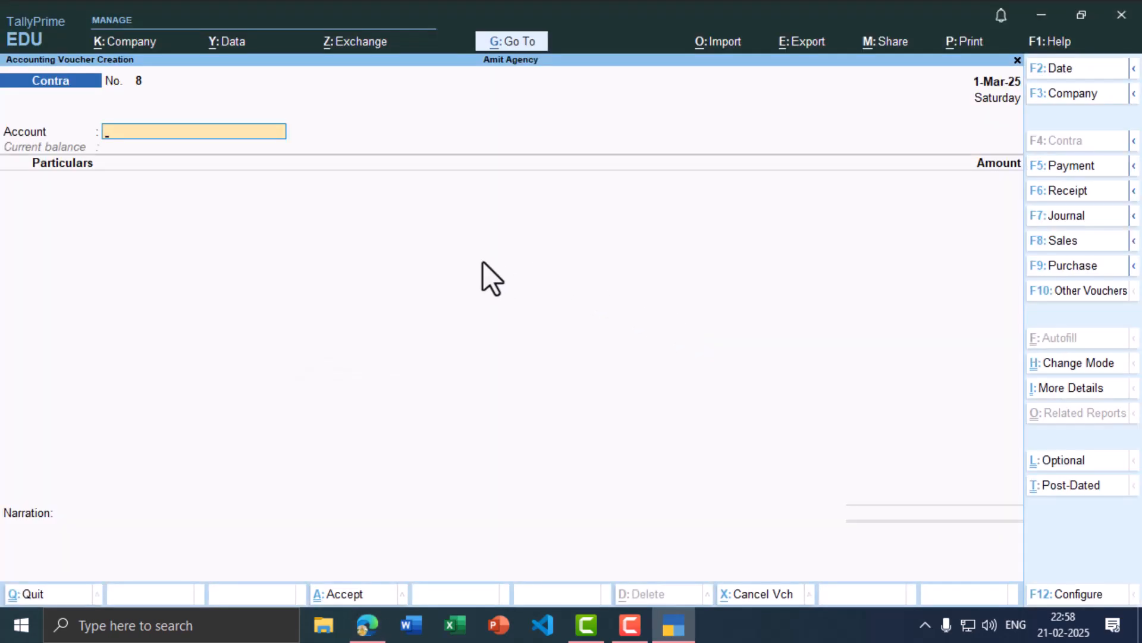
Step: Open the Balance Sheet as at 1-Mar-25 and compare it with the PDF's expected figures
{"action": "key", "text": "Escape"}
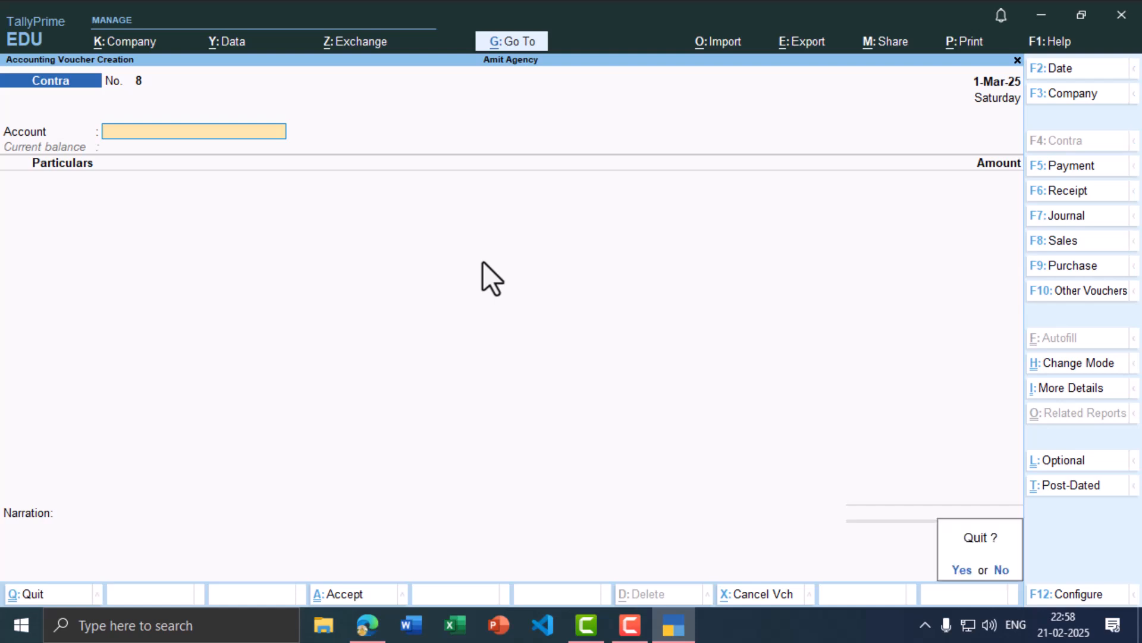
{"action": "key", "text": "Return"}
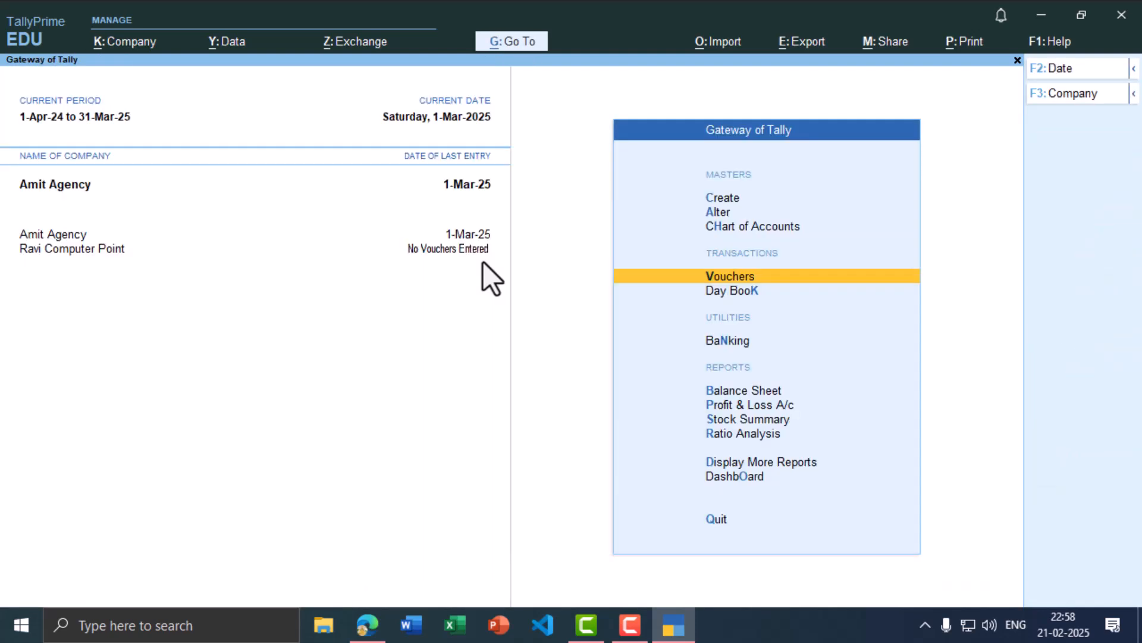
{"action": "key", "text": "Down"}
{"action": "key", "text": "Down"}
{"action": "key", "text": "Down"}
{"action": "key", "text": "Down"}
{"action": "key", "text": "Up"}
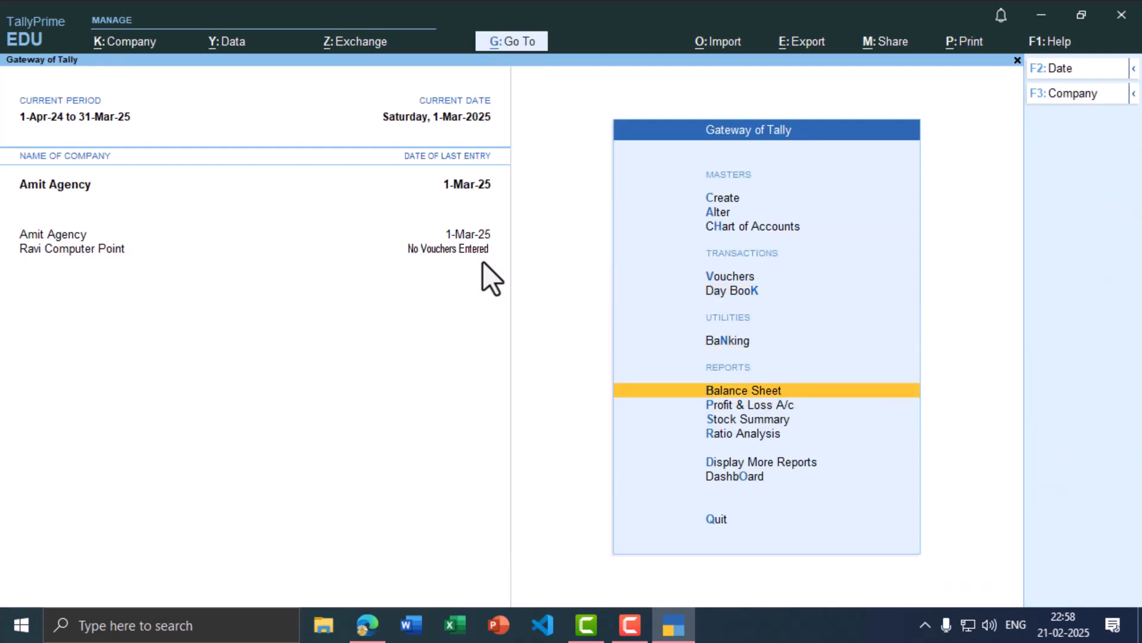
{"action": "key", "text": "Return"}
{"action": "key", "text": "alt+Tab"}
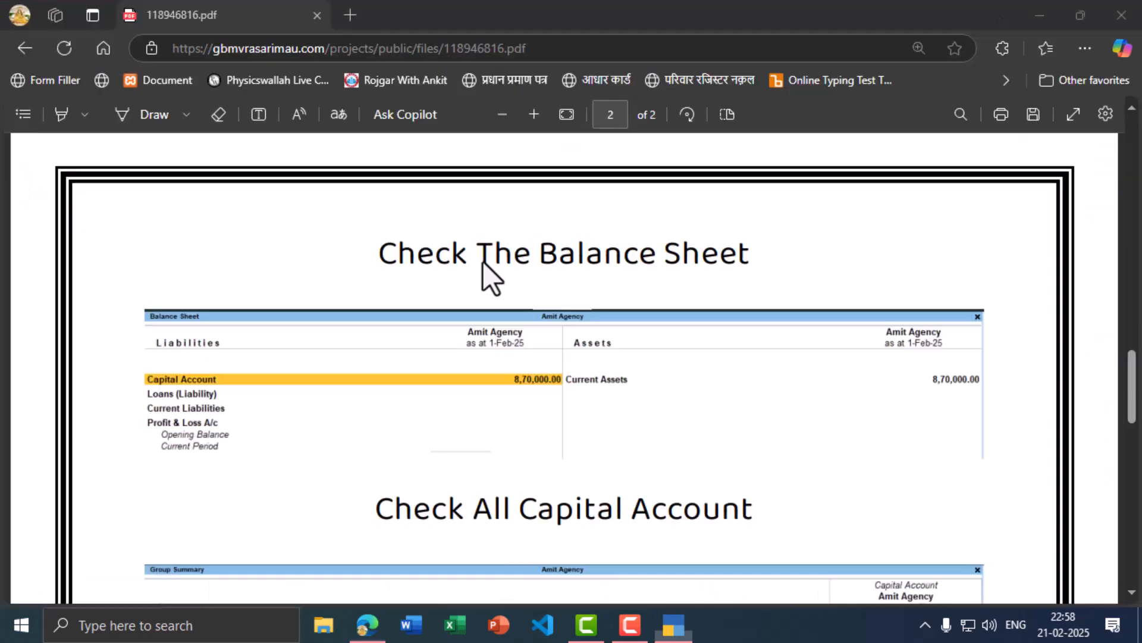
{"action": "scroll", "coordinate": [506, 407], "scroll_direction": "up", "scroll_amount": 1, "text": "ctrl"}
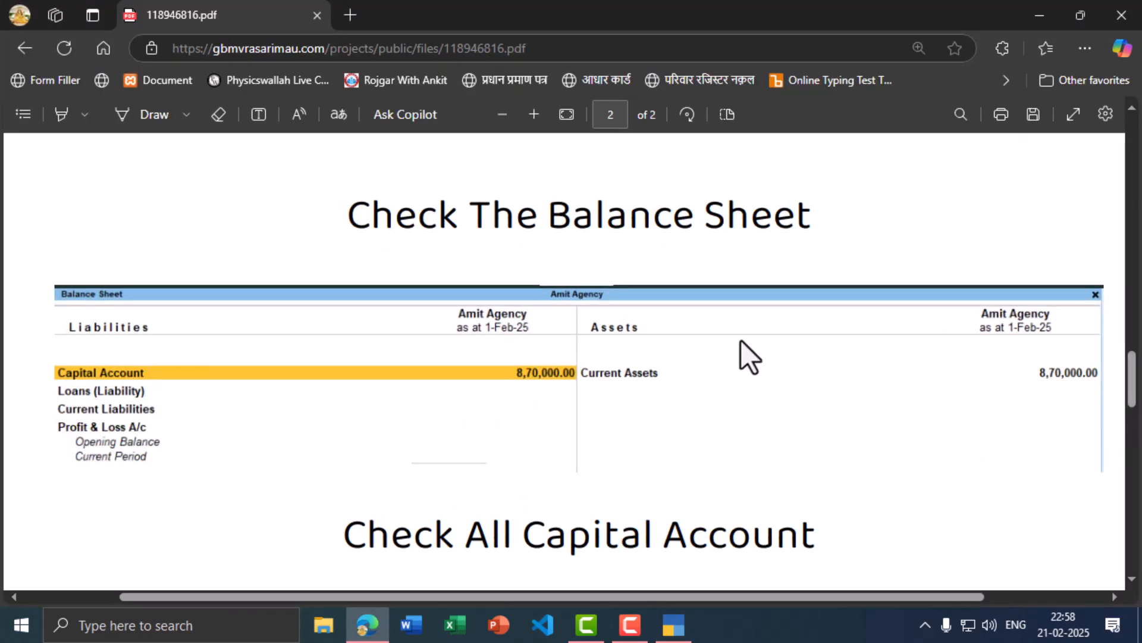
{"action": "key", "text": "alt+Tab"}
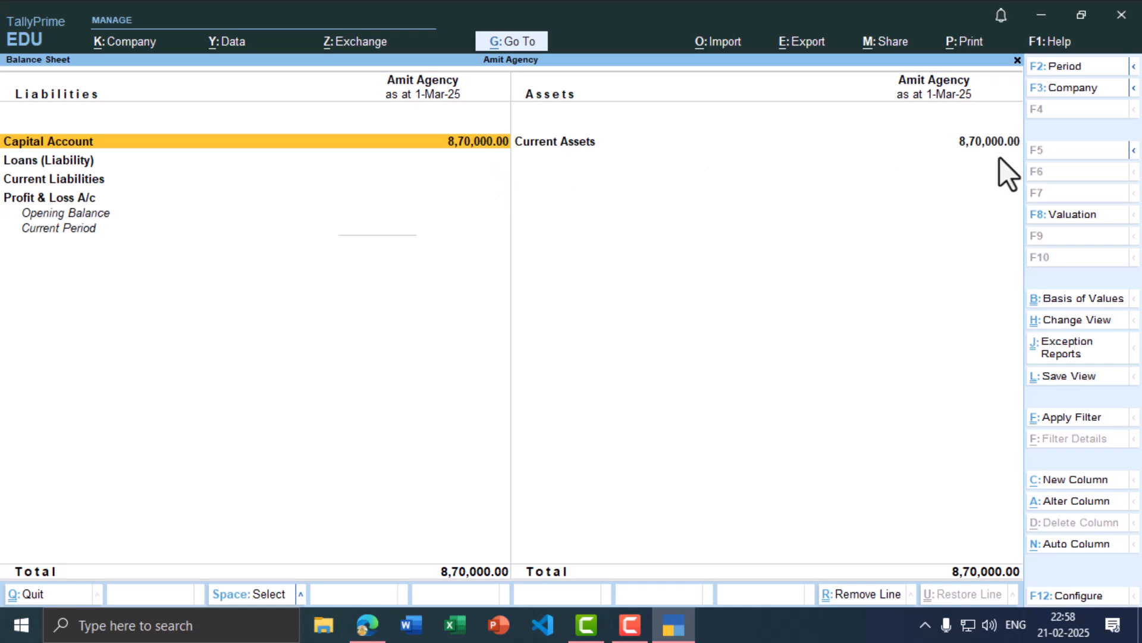
{"action": "key", "text": "alt+Tab"}
{"action": "scroll", "coordinate": [562, 390], "scroll_direction": "down", "scroll_amount": 4}
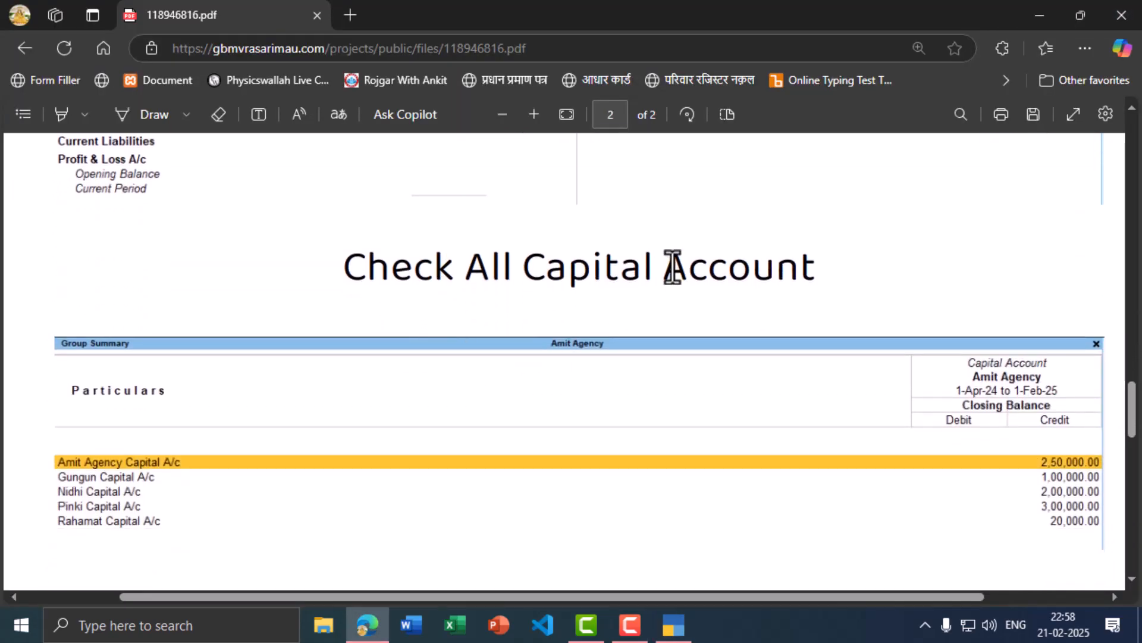
{"action": "key", "text": "alt+Tab"}
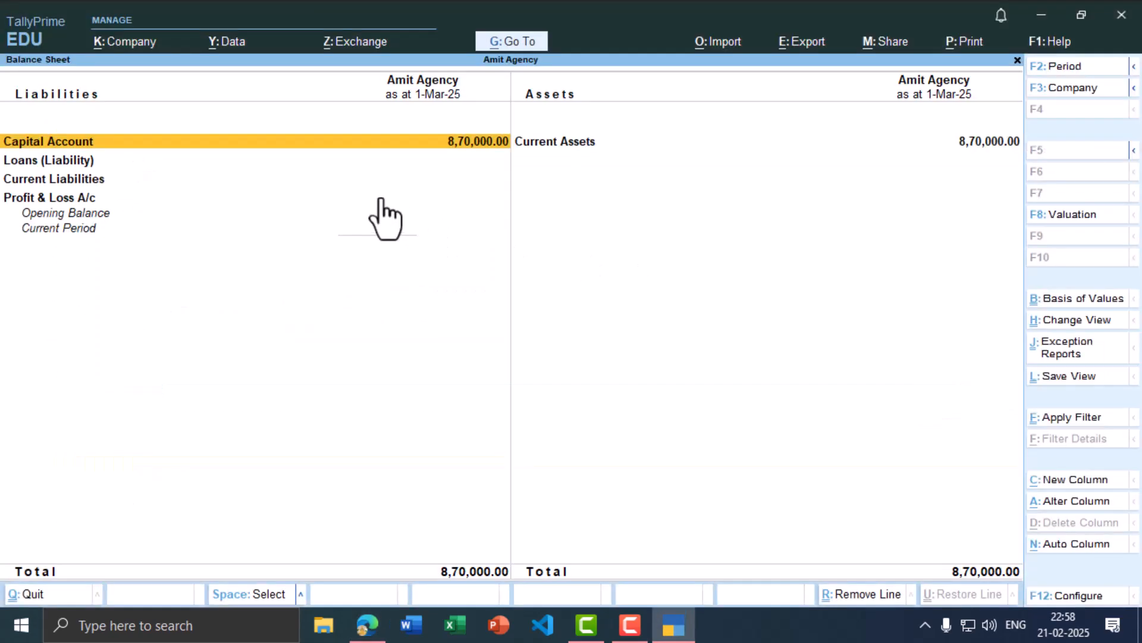
Step: Check the Capital Account breakdown totalling 8,70,000 against the PDF, then close it
{"action": "left_click", "coordinate": [314, 142]}
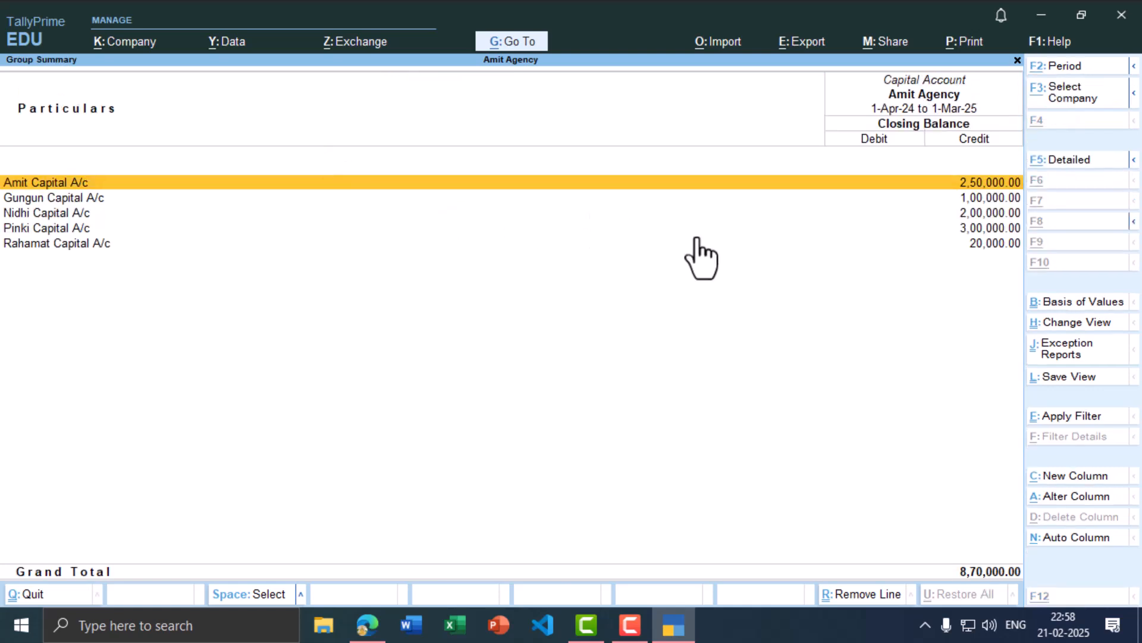
{"action": "key", "text": "alt+Tab"}
{"action": "scroll", "coordinate": [211, 346], "scroll_direction": "down", "scroll_amount": 2}
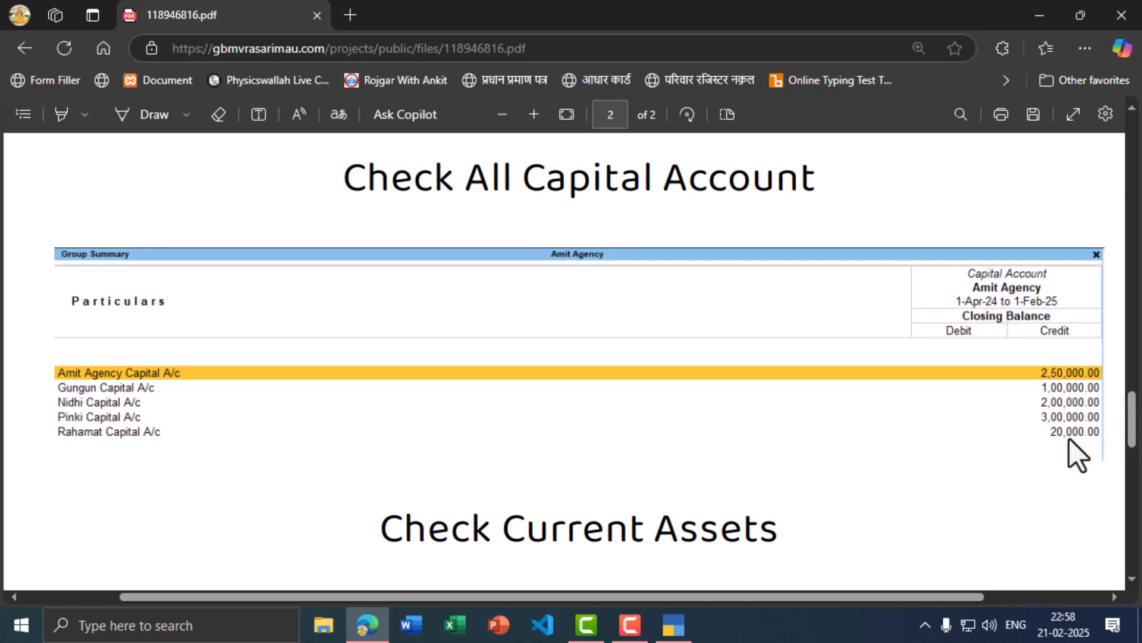
{"action": "key", "text": "alt+Tab"}
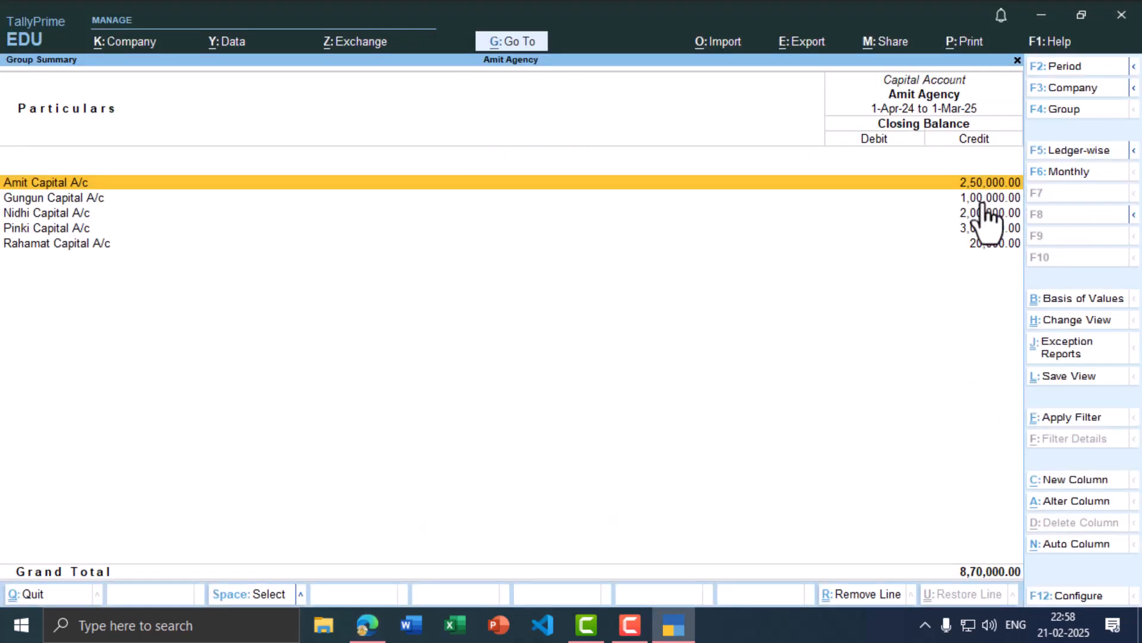
{"action": "left_click", "coordinate": [1017, 61]}
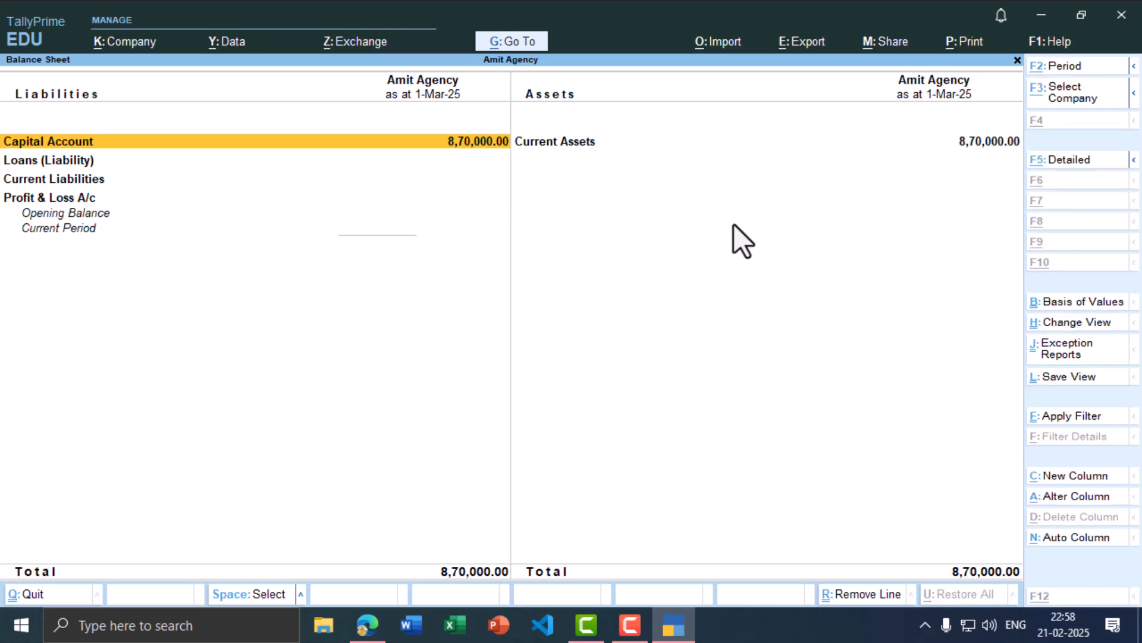
{"action": "key", "text": "alt+Tab"}
{"action": "scroll", "coordinate": [758, 251], "scroll_direction": "down", "scroll_amount": 5}
{"action": "key", "text": "alt+Tab"}
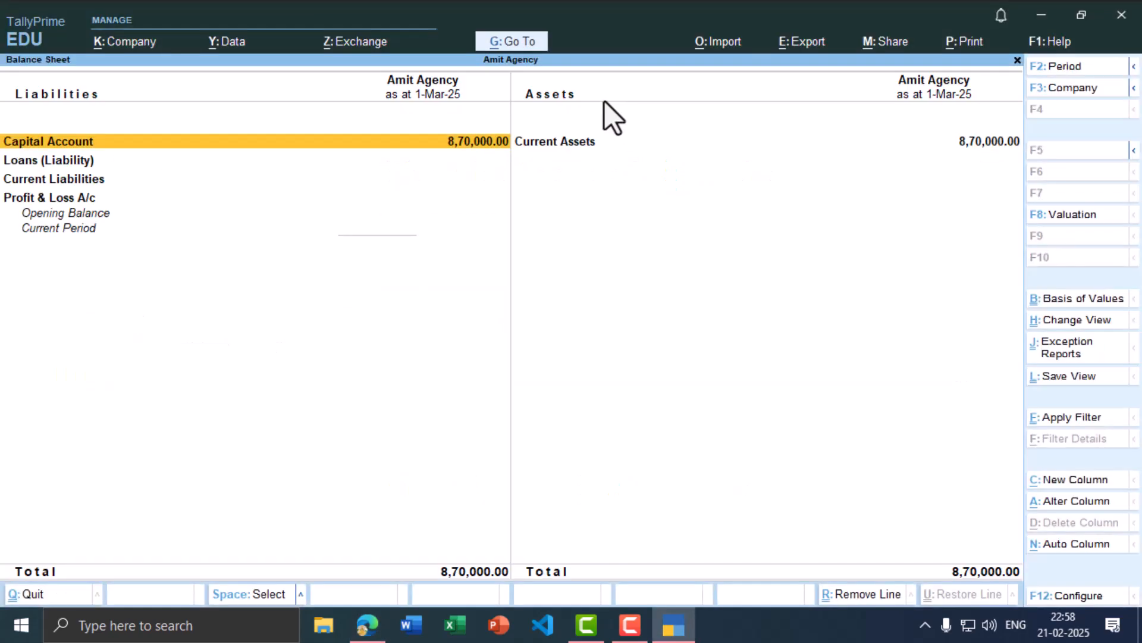
Step: Open the Current Assets breakdown and compare its total with the practice PDF
{"action": "left_click", "coordinate": [569, 146]}
{"action": "left_click", "coordinate": [569, 145]}
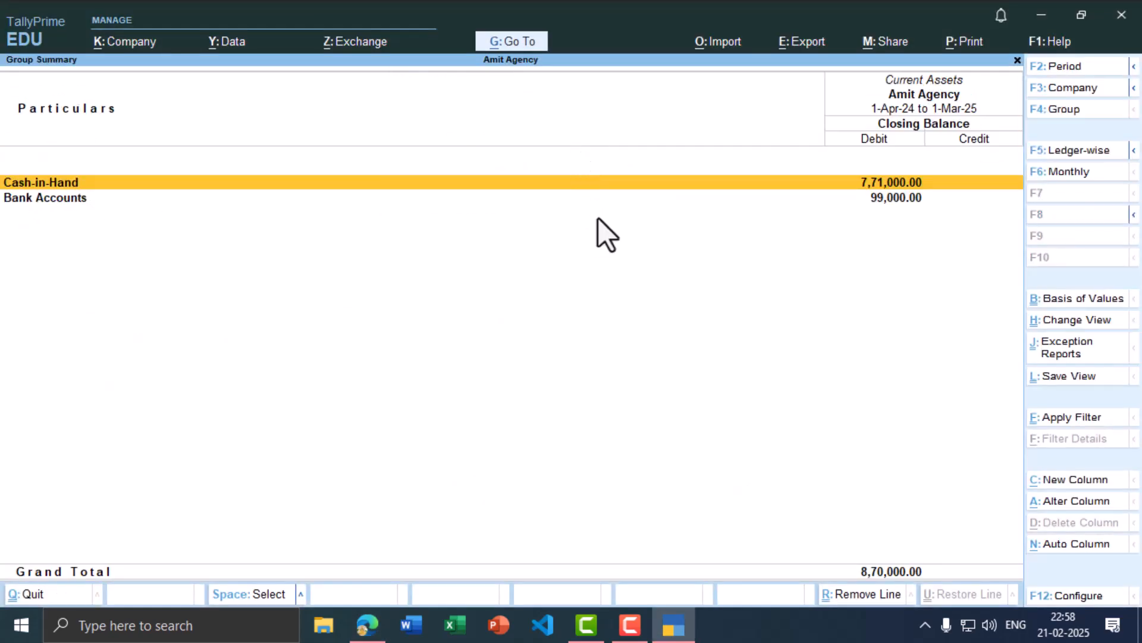
{"action": "key", "text": "alt+Tab"}
{"action": "scroll", "coordinate": [631, 310], "scroll_direction": "down", "scroll_amount": 3}
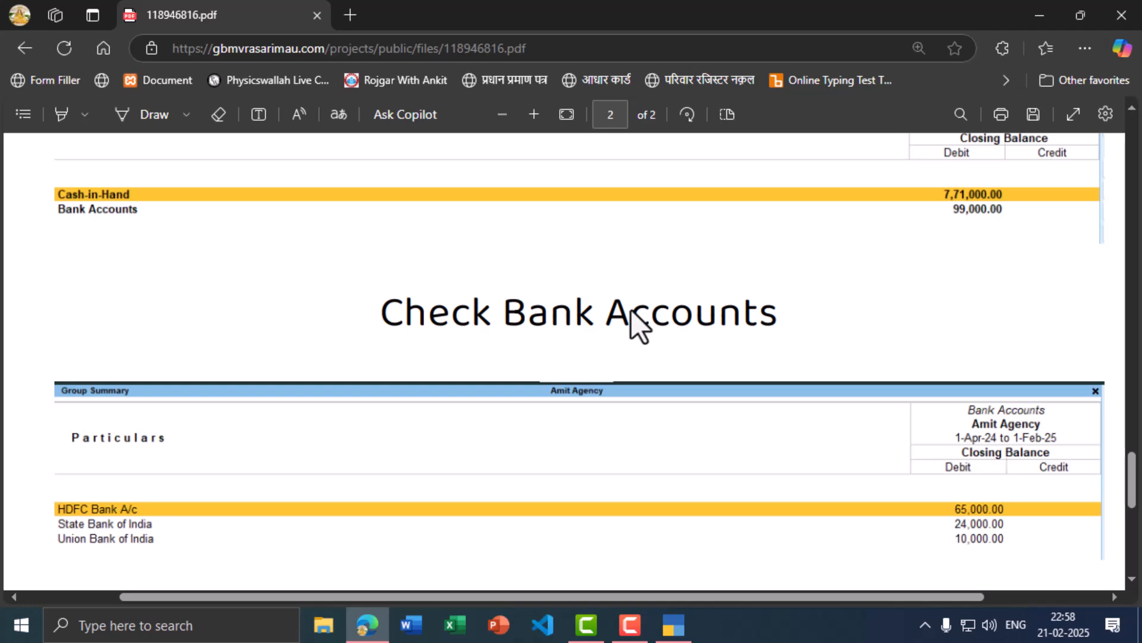
{"action": "scroll", "coordinate": [640, 324], "scroll_direction": "up", "scroll_amount": 2}
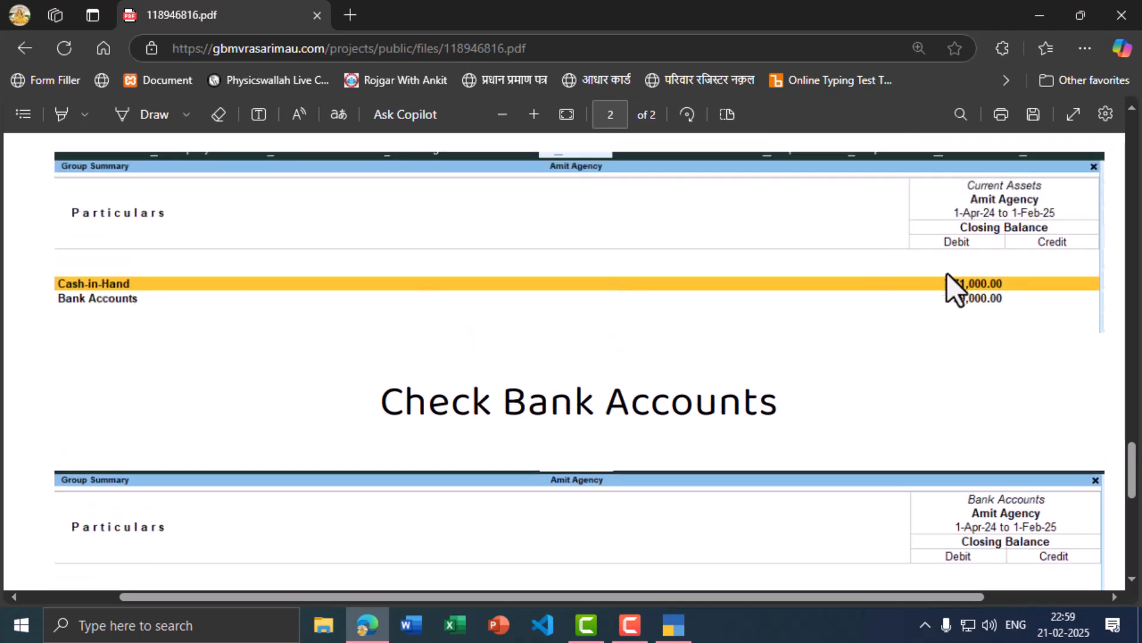
{"action": "key", "text": "alt+Tab"}
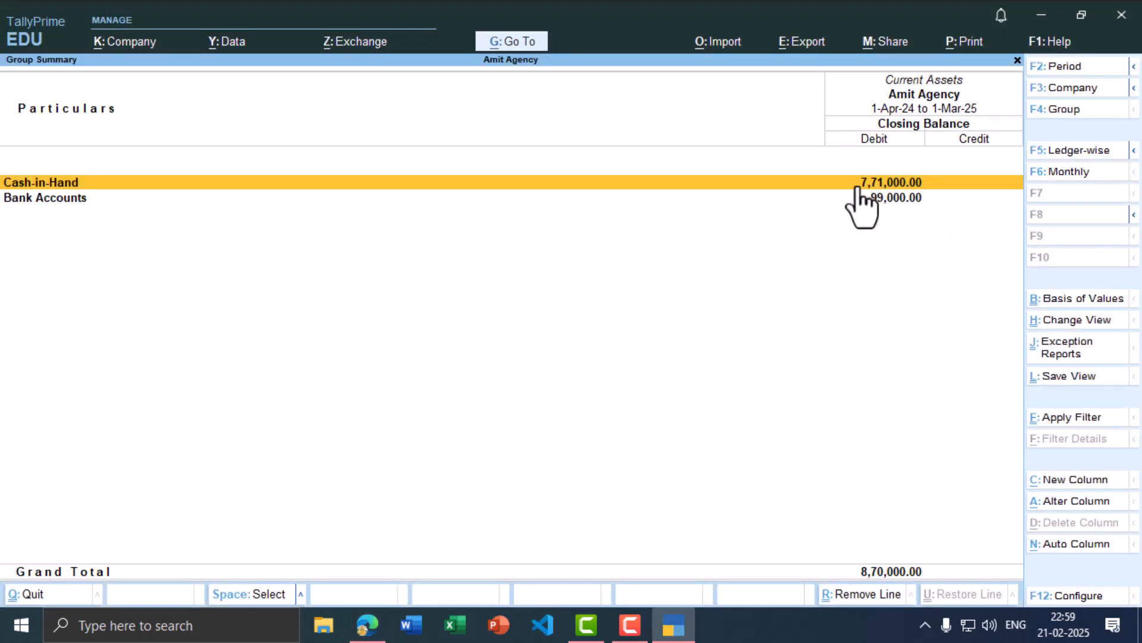
{"action": "key", "text": "alt+Tab"}
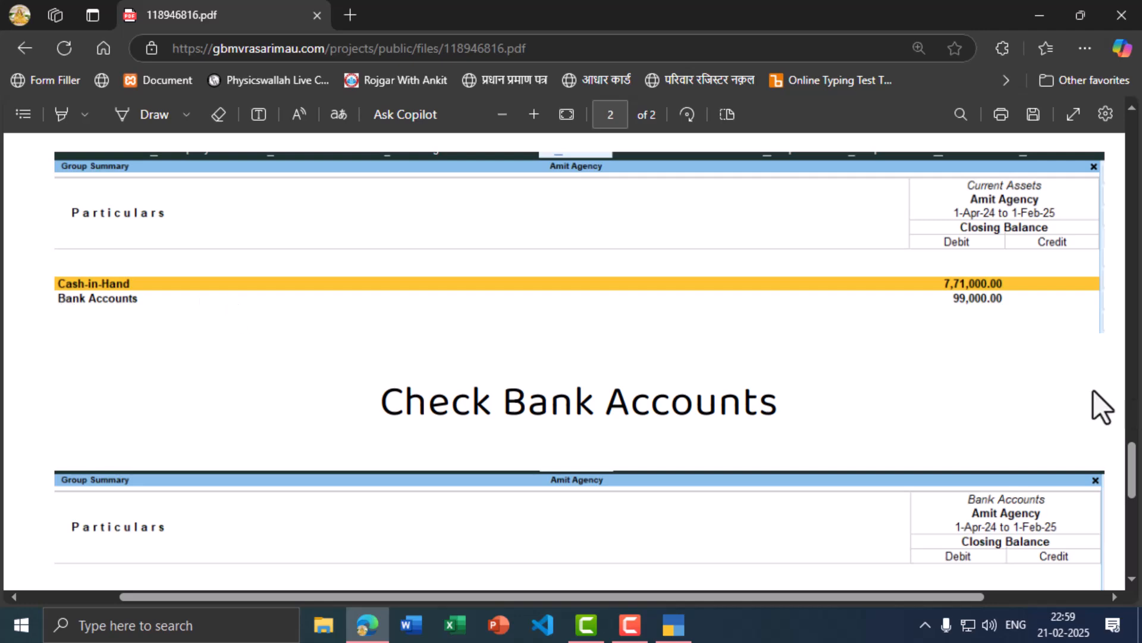
{"action": "key", "text": "alt+Tab"}
{"action": "key", "text": "alt+Tab"}
{"action": "scroll", "coordinate": [509, 373], "scroll_direction": "down", "scroll_amount": 2}
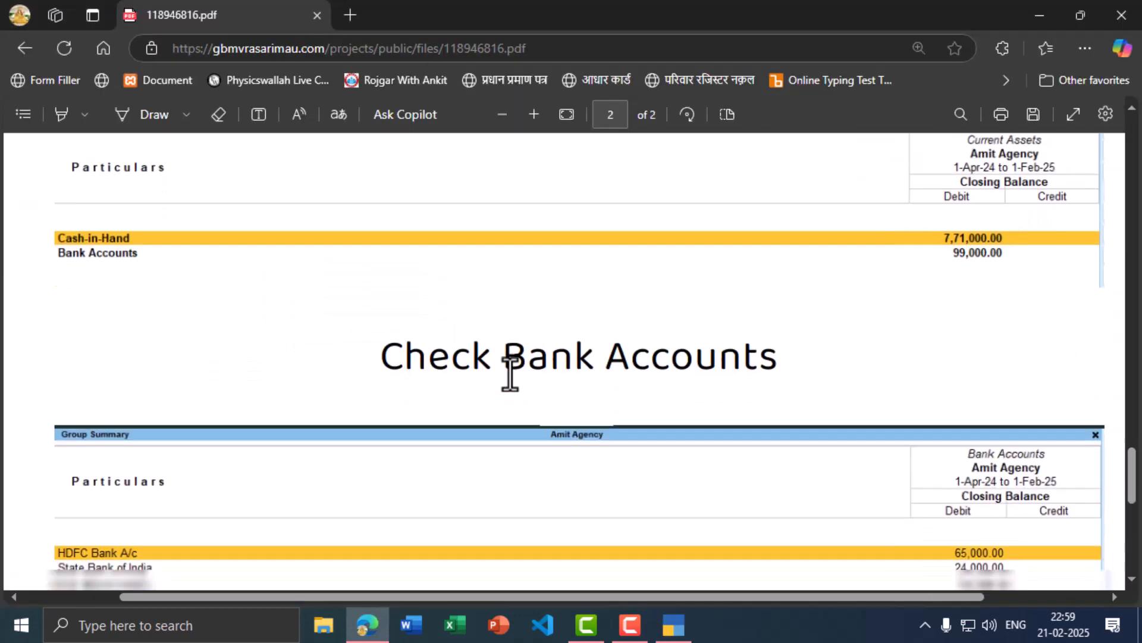
{"action": "key", "text": "alt+Tab"}
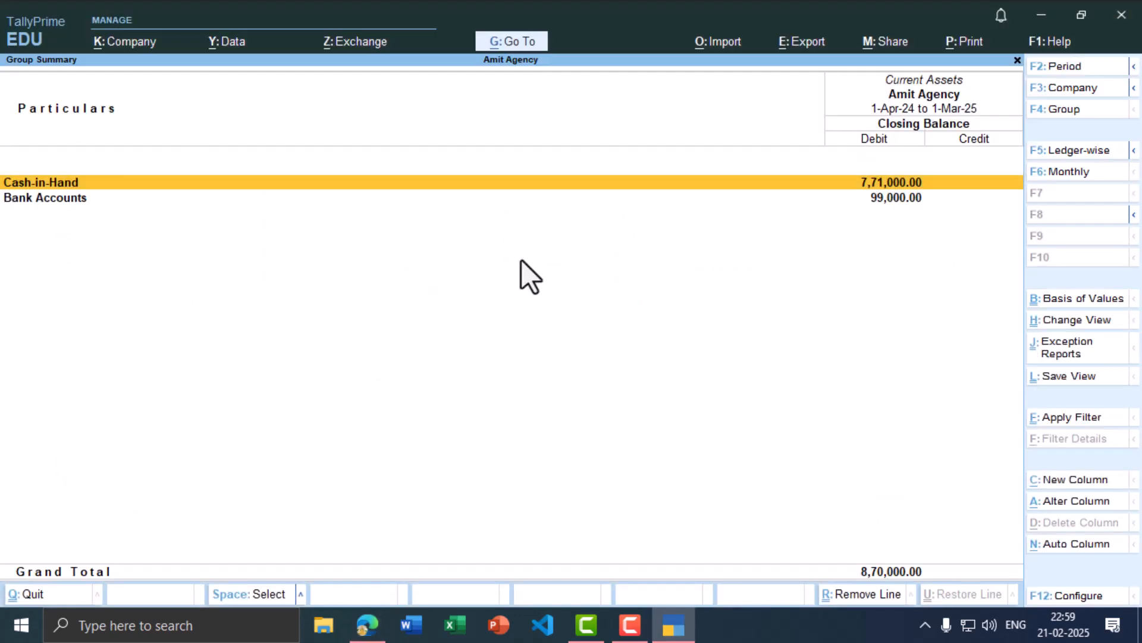
Step: Verify Bank Accounts show HDFC 65,000, SBI 24,000 and Union Bank 10,000 against the PDF's 99,000
{"action": "left_click", "coordinate": [353, 196]}
{"action": "left_click", "coordinate": [352, 196]}
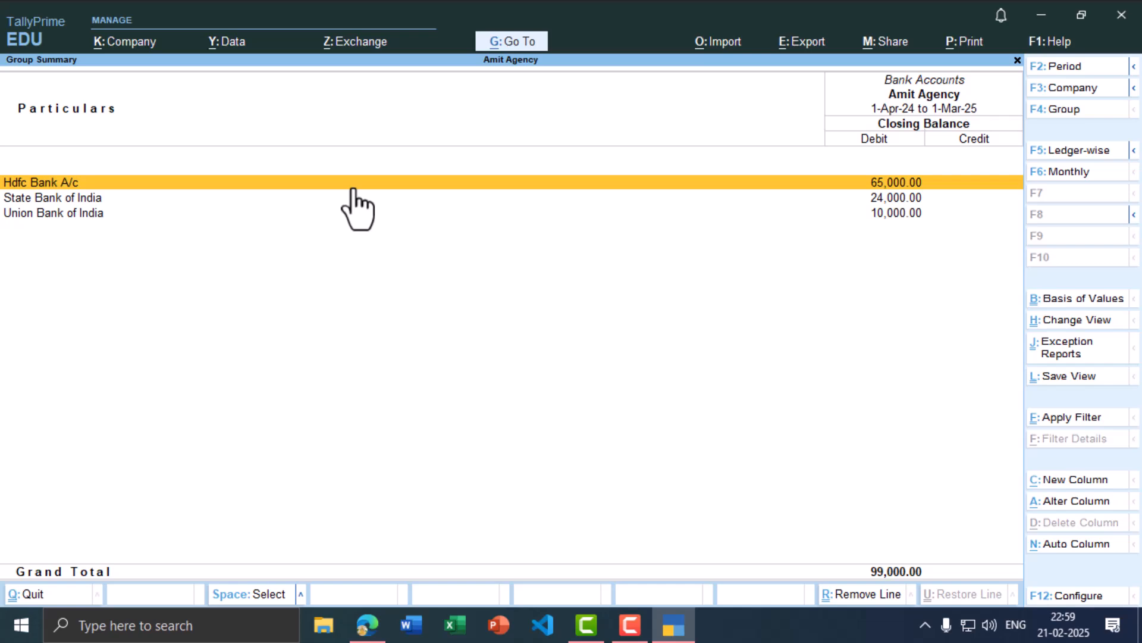
{"action": "key", "text": "alt+Tab"}
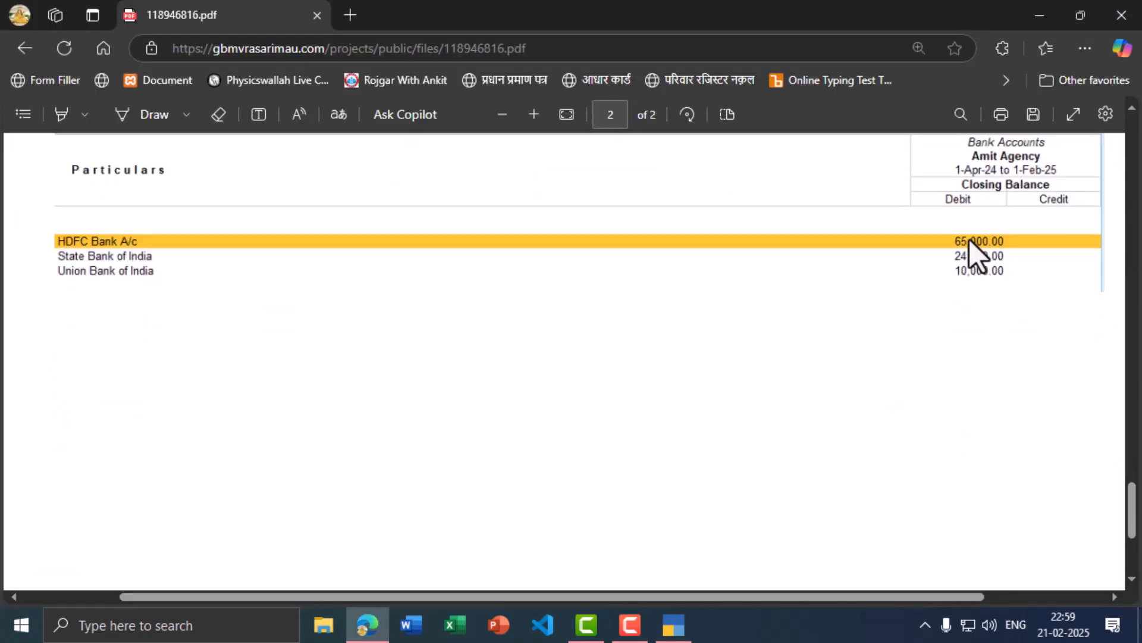
{"action": "key", "text": "alt+Tab"}
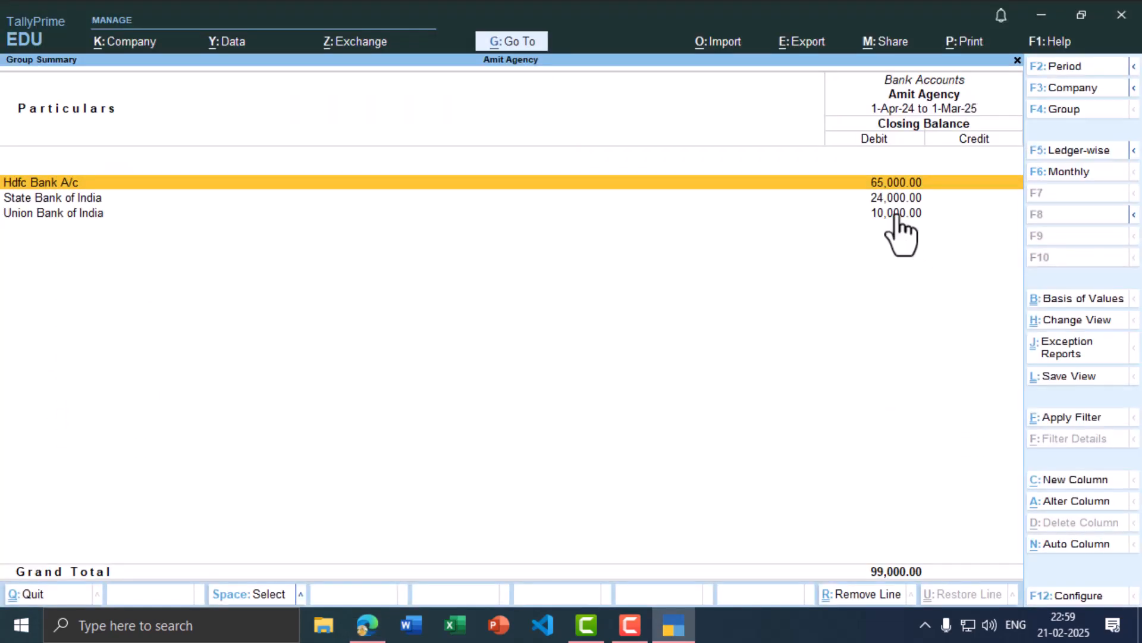
{"action": "key", "text": "alt+Tab"}
{"action": "scroll", "coordinate": [809, 377], "scroll_direction": "down", "scroll_amount": 3}
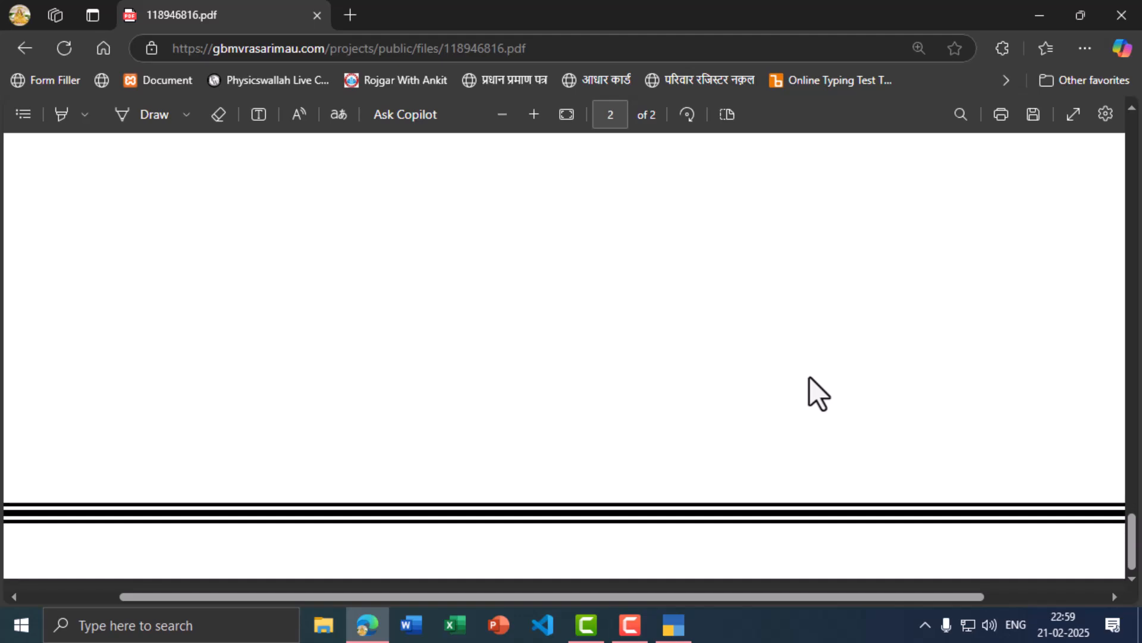
Step: Fit the PDF page to the window width and scroll back to its top
{"action": "left_click", "coordinate": [568, 122]}
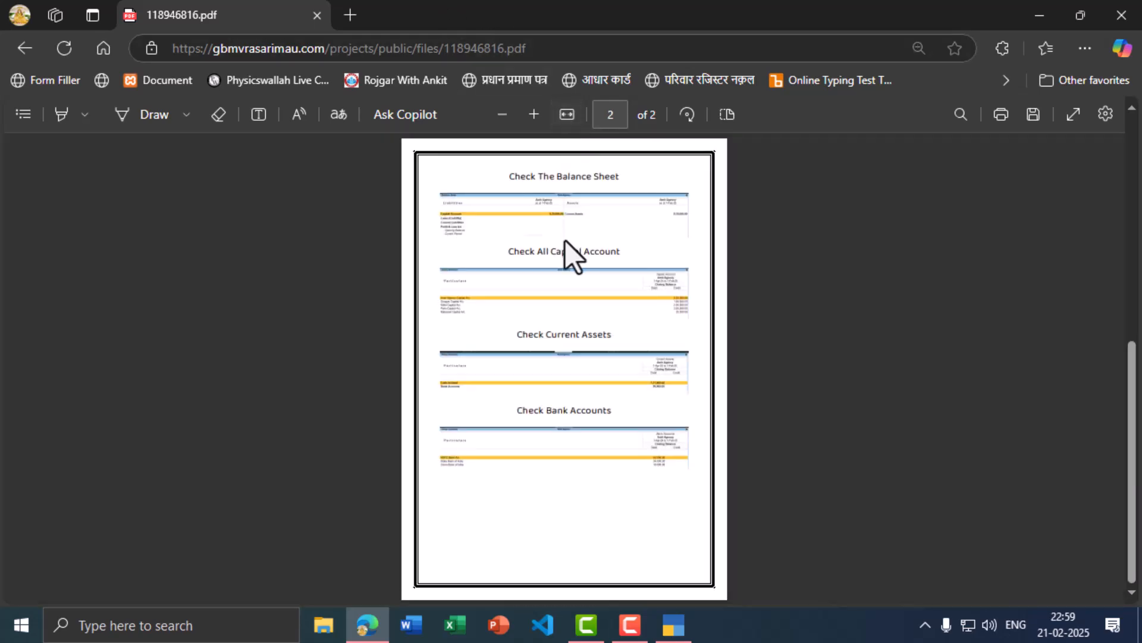
{"action": "left_click", "coordinate": [567, 116]}
{"action": "scroll", "coordinate": [565, 295], "scroll_direction": "up", "scroll_amount": 10}
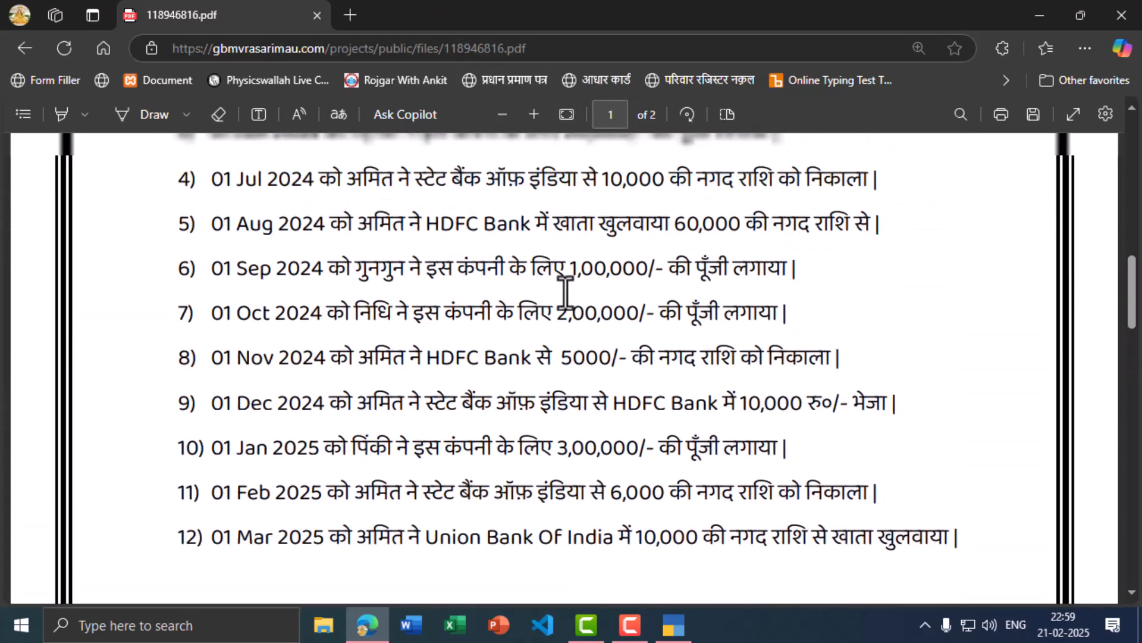
{"action": "scroll", "coordinate": [568, 303], "scroll_direction": "up", "scroll_amount": 5}
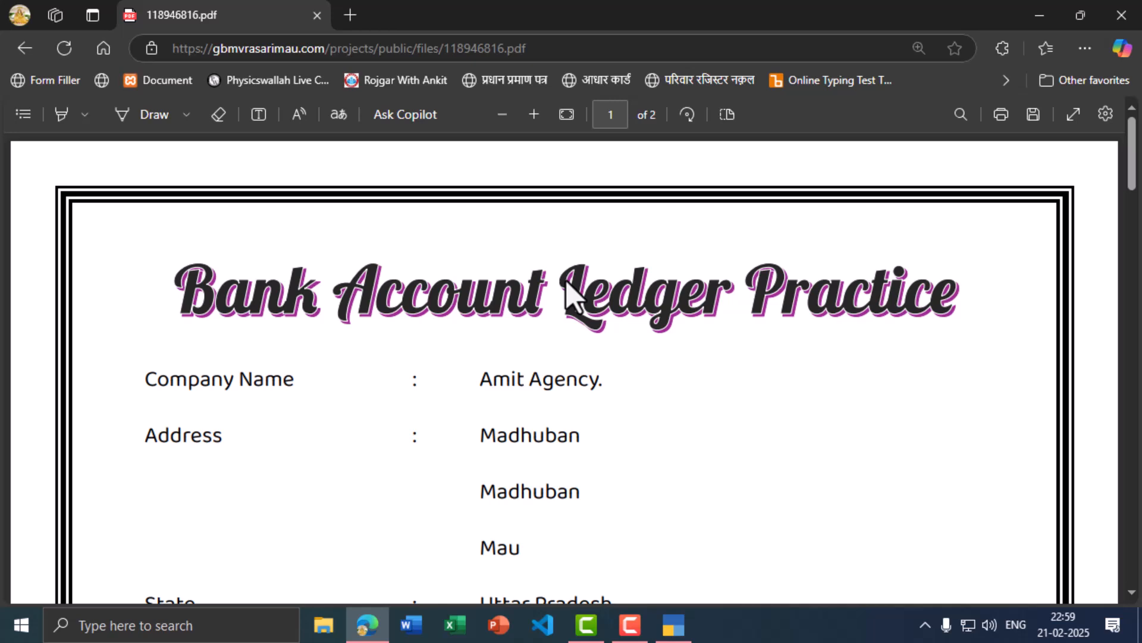
Step: Return to the rcpoint.in projects page and open the Tally Prime practice files
{"action": "left_click", "coordinate": [25, 48]}
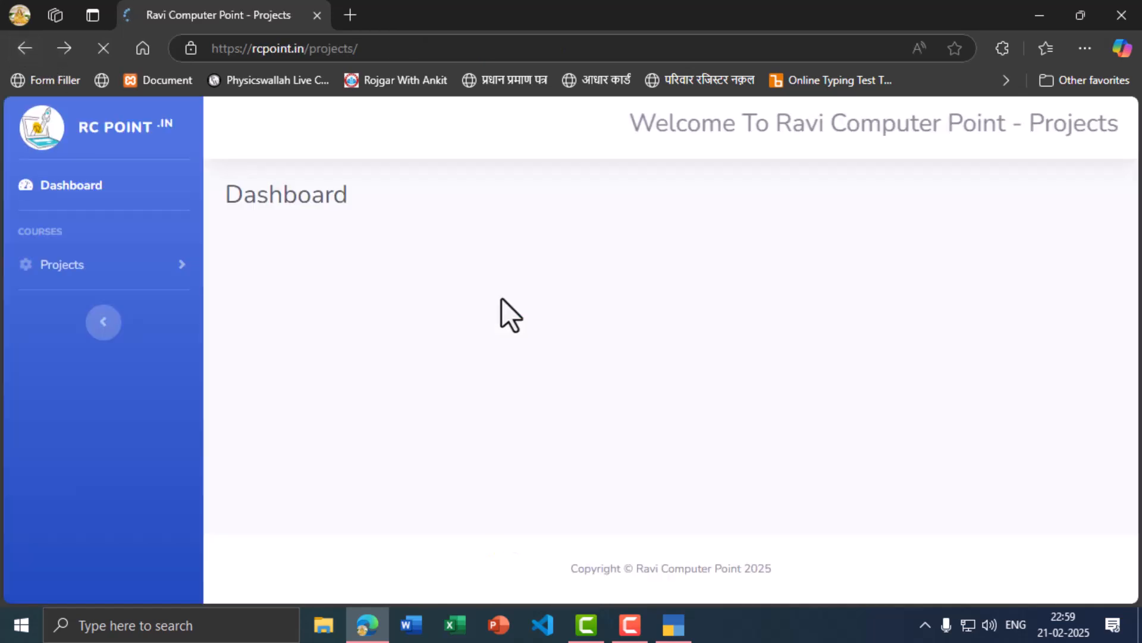
{"action": "scroll", "coordinate": [579, 438], "scroll_direction": "down", "scroll_amount": 4}
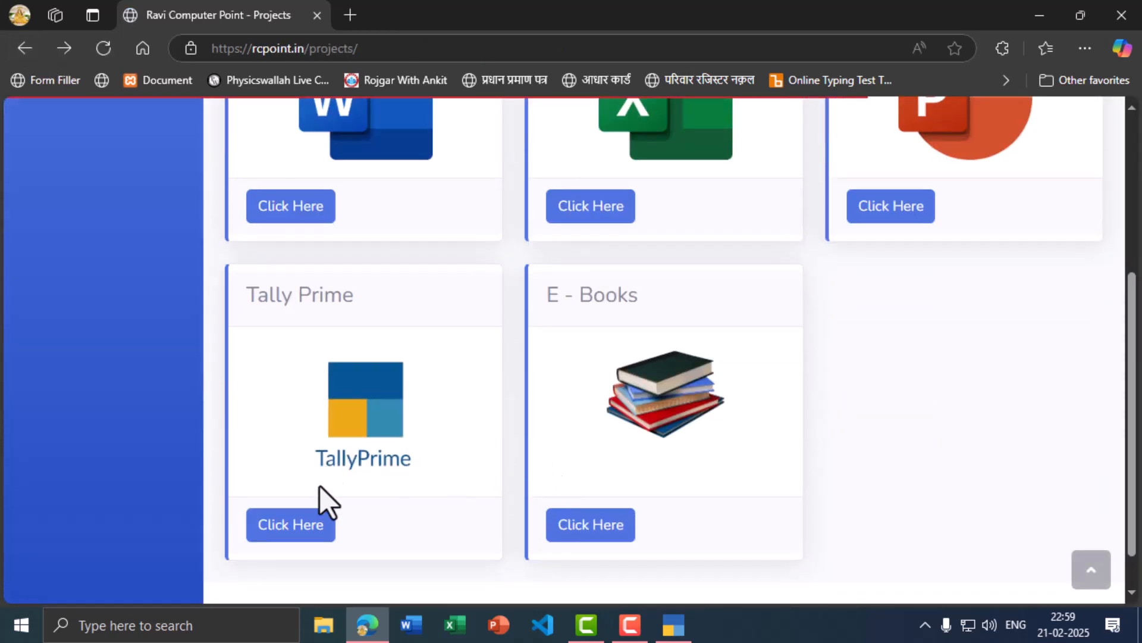
{"action": "left_click", "coordinate": [298, 524]}
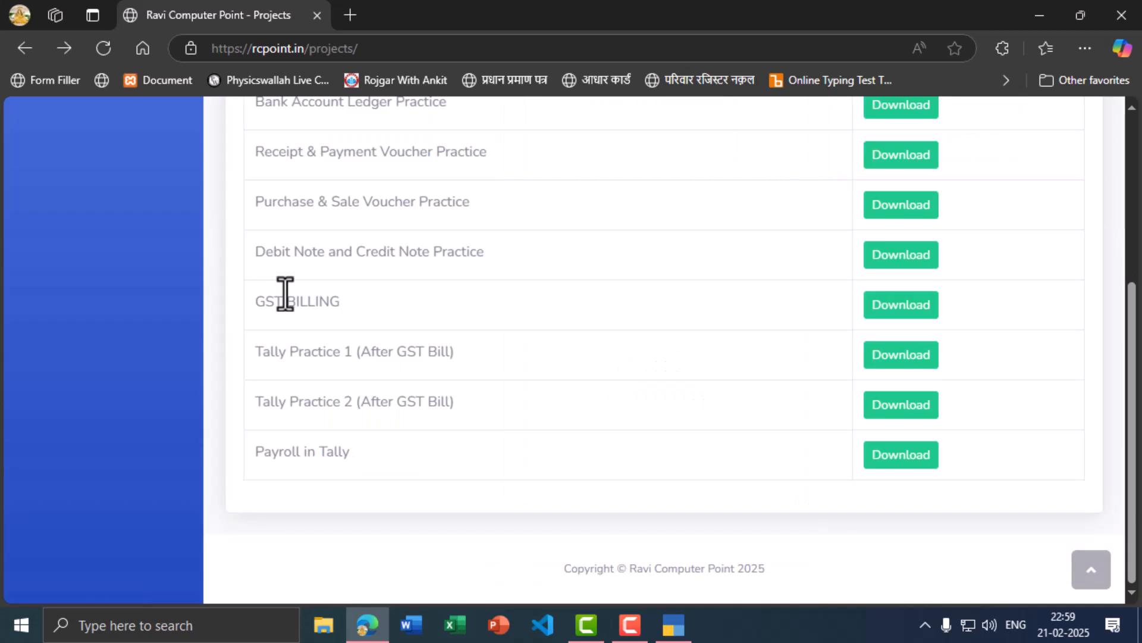
{"action": "scroll", "coordinate": [291, 315], "scroll_direction": "up", "scroll_amount": 3}
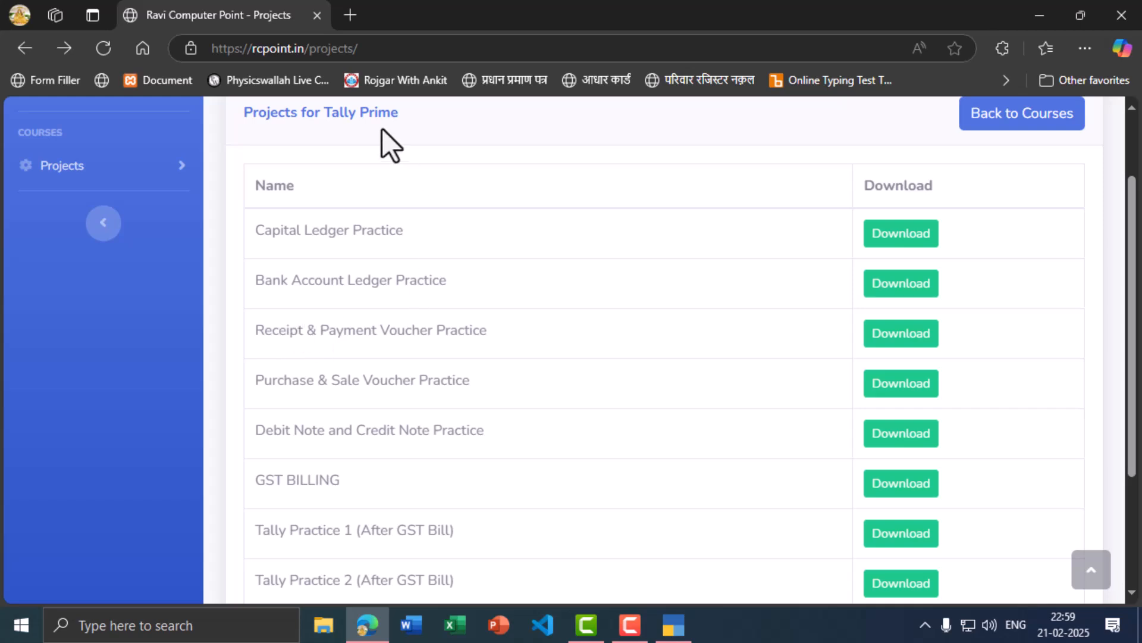
Step: In a new tab, load rcpoint.in/projects and open the Tally Prime practice projects list
{"action": "left_click", "coordinate": [349, 16]}
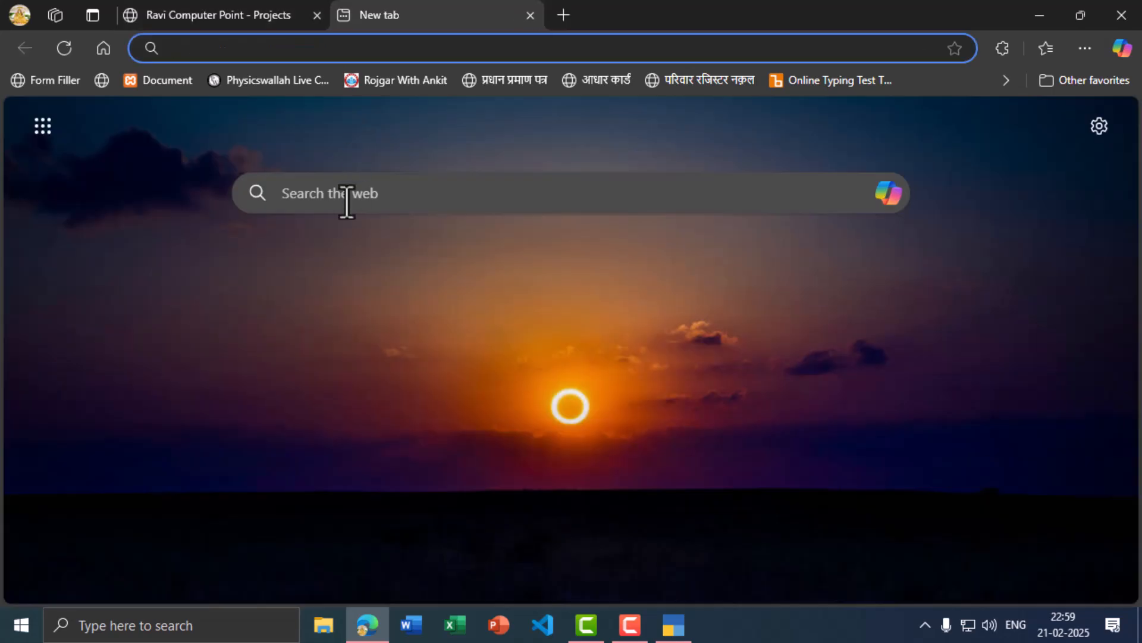
{"action": "type", "text": "rcpoint."}
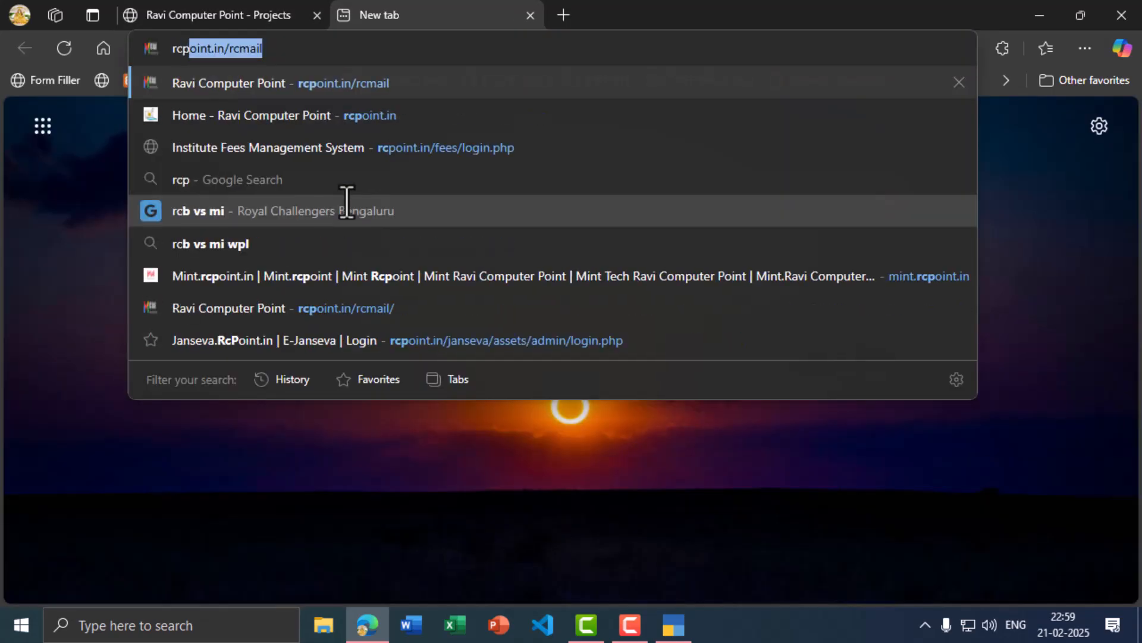
{"action": "type", "text": "in/proje"}
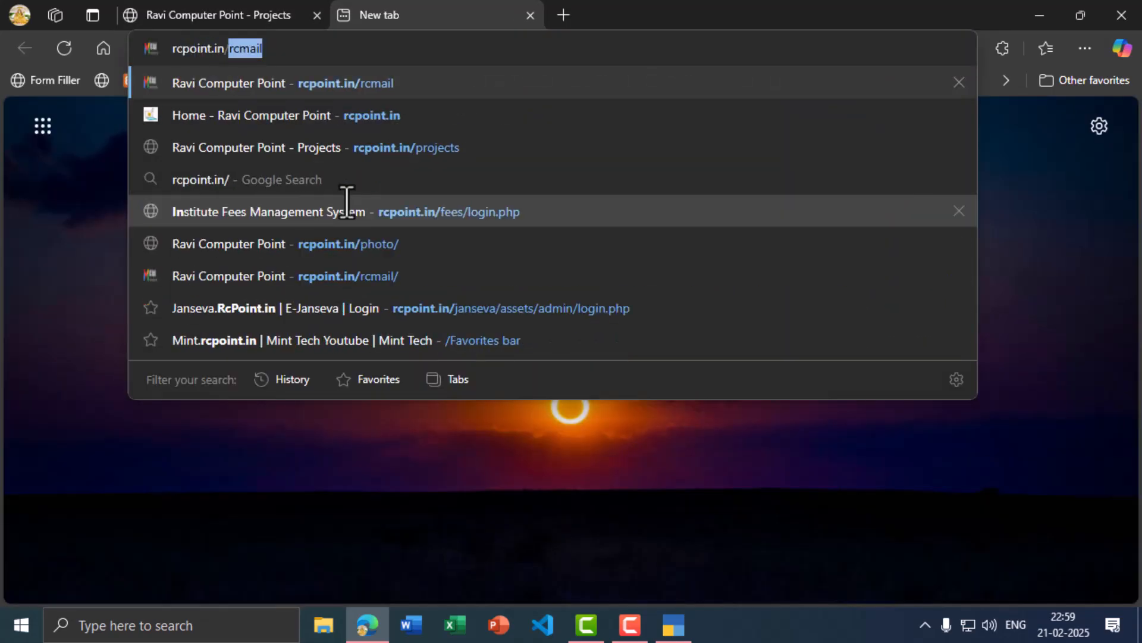
{"action": "type", "text": "cts"}
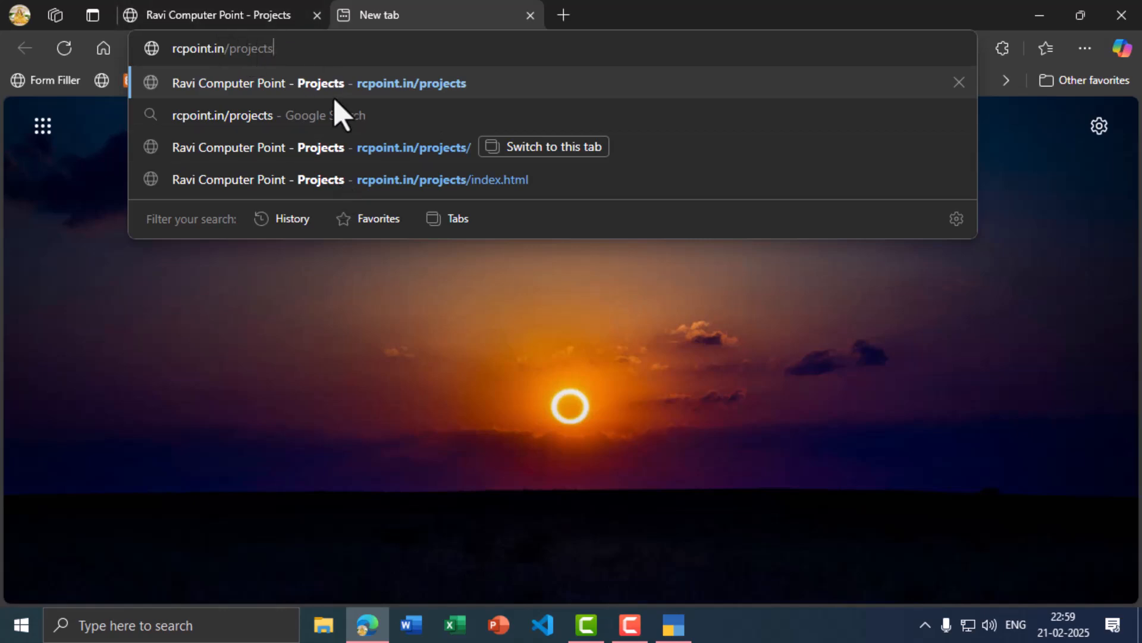
{"action": "key", "text": "Return"}
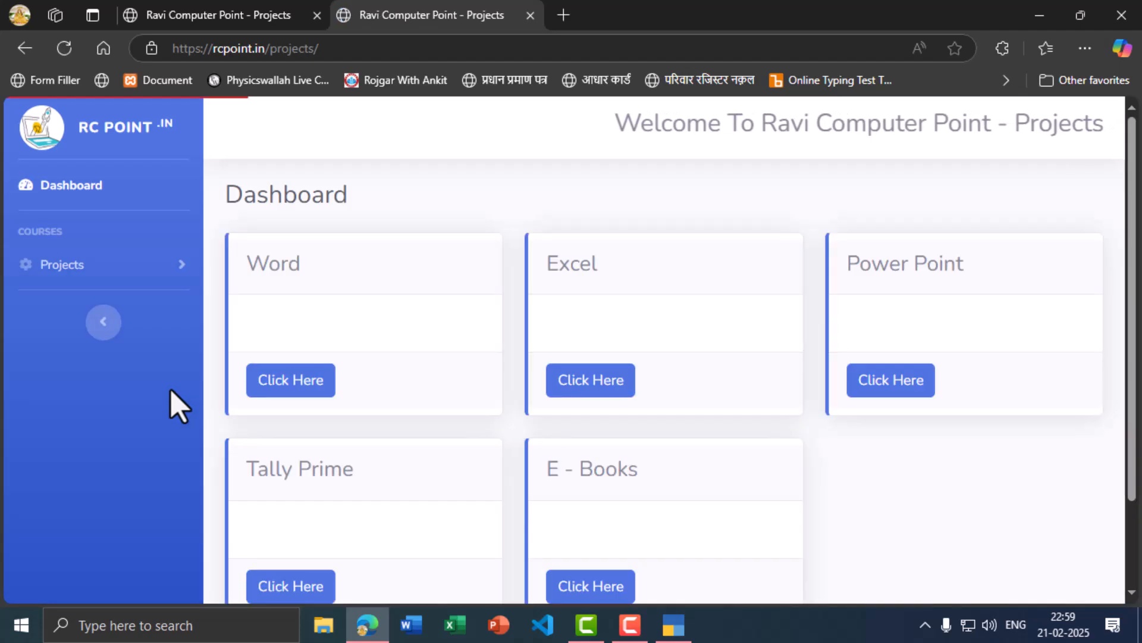
{"action": "scroll", "coordinate": [359, 339], "scroll_direction": "down", "scroll_amount": 1}
{"action": "scroll", "coordinate": [566, 385], "scroll_direction": "down", "scroll_amount": 3}
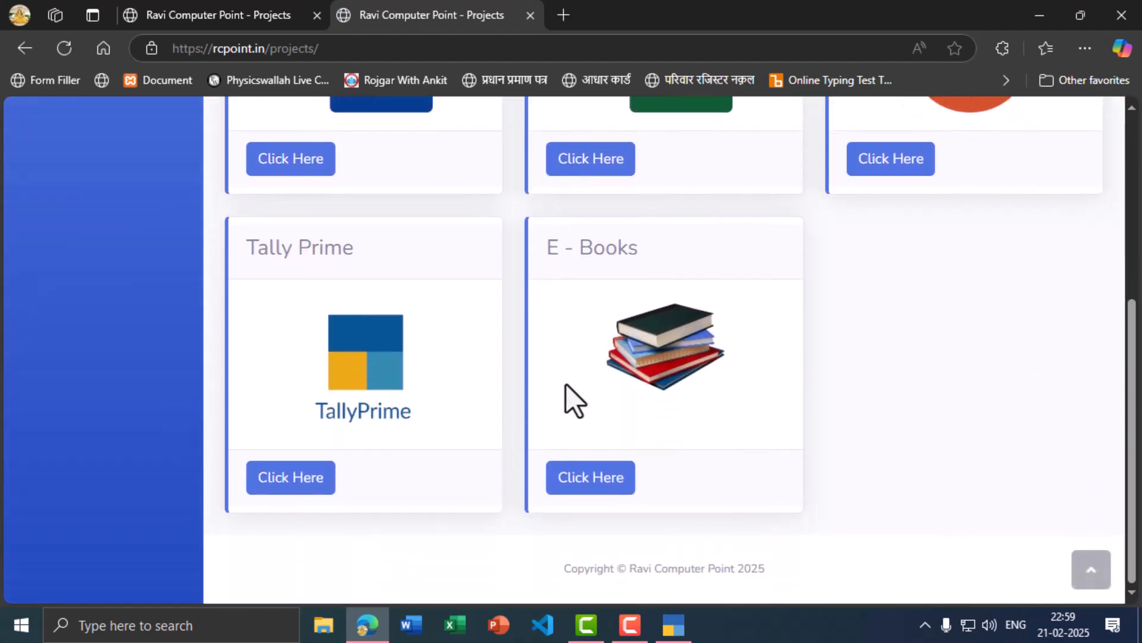
{"action": "scroll", "coordinate": [595, 363], "scroll_direction": "up", "scroll_amount": 1}
{"action": "scroll", "coordinate": [526, 378], "scroll_direction": "down", "scroll_amount": 1}
{"action": "left_click", "coordinate": [317, 491]}
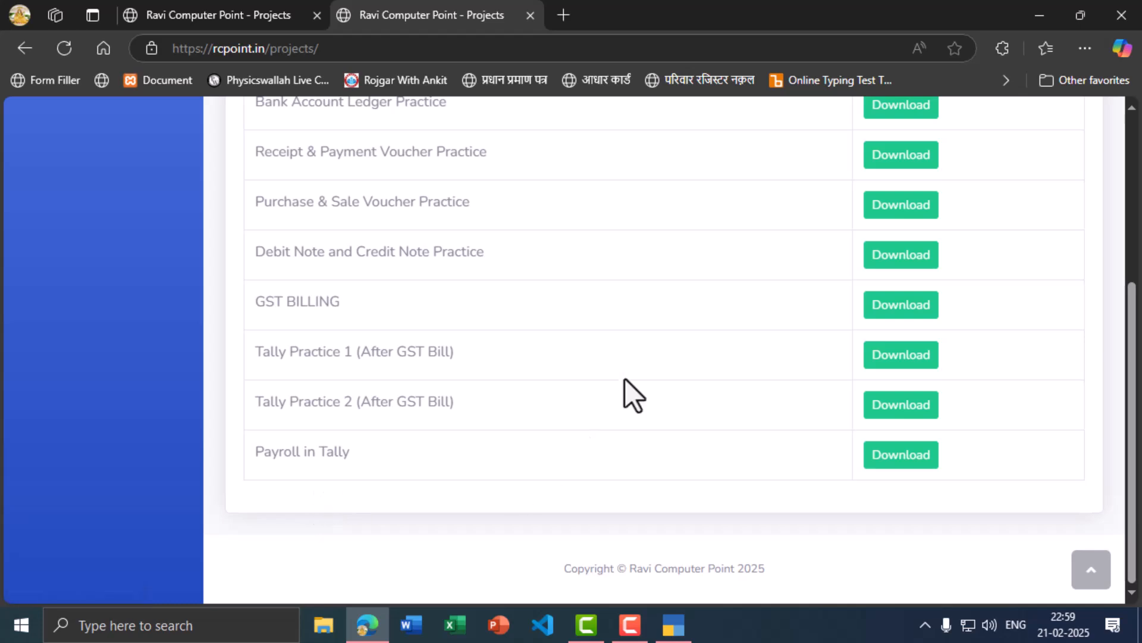
{"action": "scroll", "coordinate": [625, 384], "scroll_direction": "up", "scroll_amount": 4}
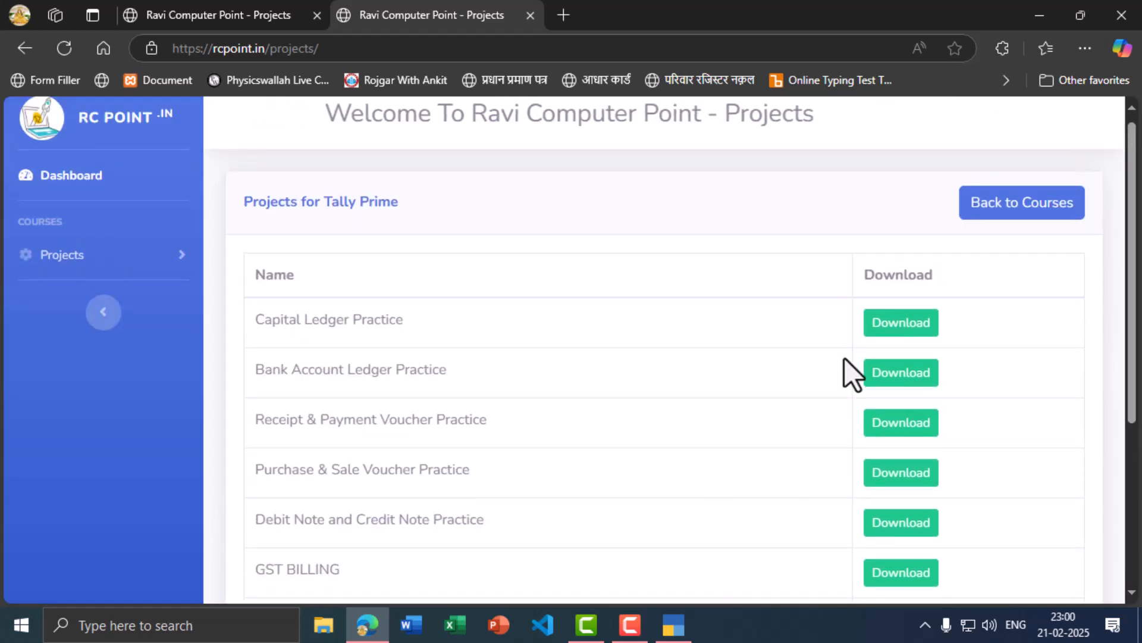